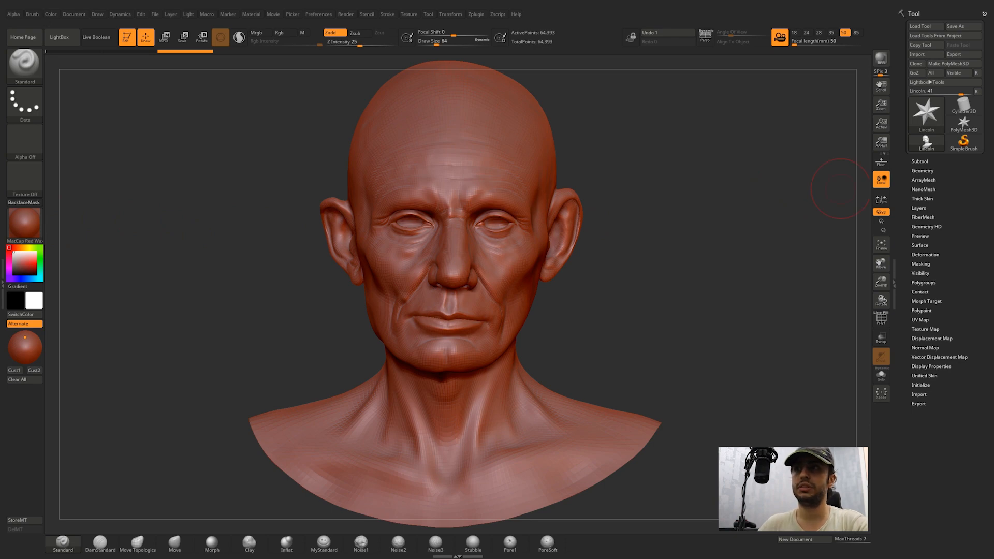
# Step: Subdivide the bust mesh up to subdivision level 3
pyautogui.moveTo(646, 258)
pyautogui.mouseDown()
pyautogui.moveTo(694, 260)
pyautogui.moveTo(640, 261)
pyautogui.mouseUp()
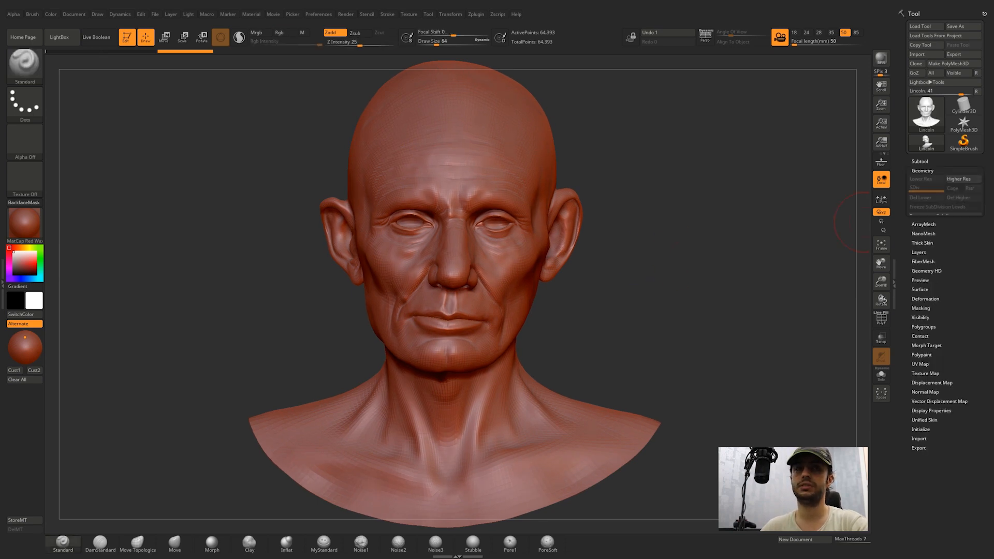
pyautogui.click(921, 171)
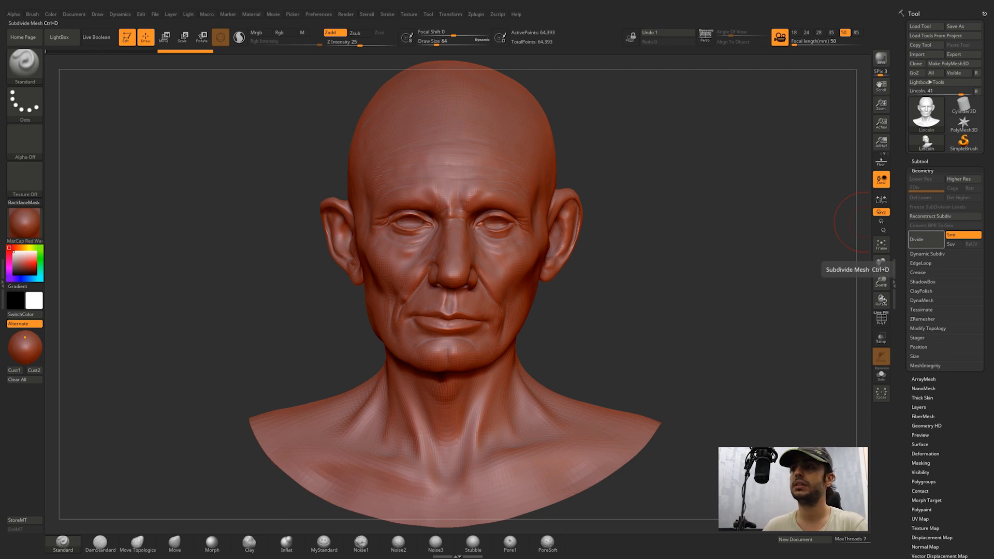
pyautogui.hotkey('ctrl', 'd')
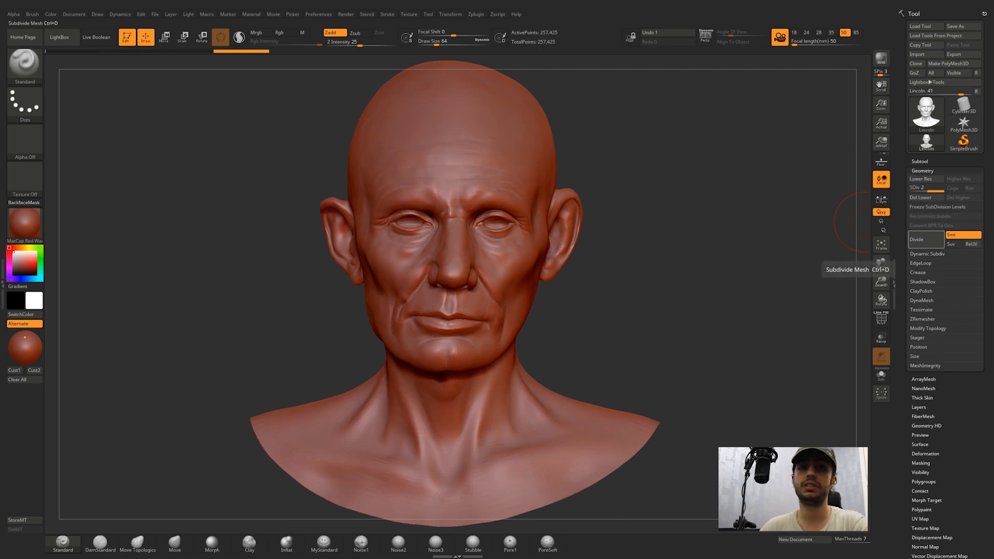
pyautogui.hotkey('ctrl', 'd')
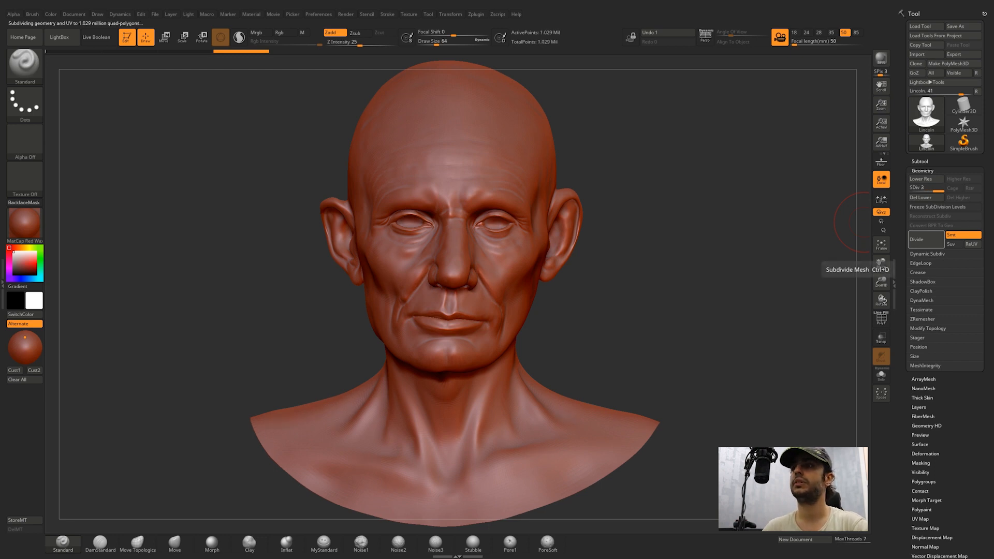
pyautogui.hotkey('ctrl', 'd')
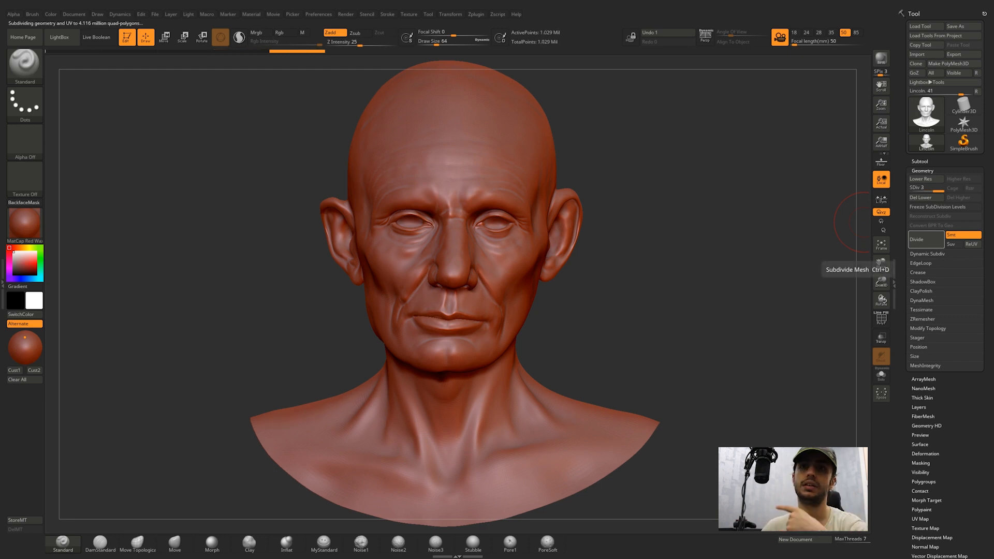
pyautogui.hotkey('shift', 'd')
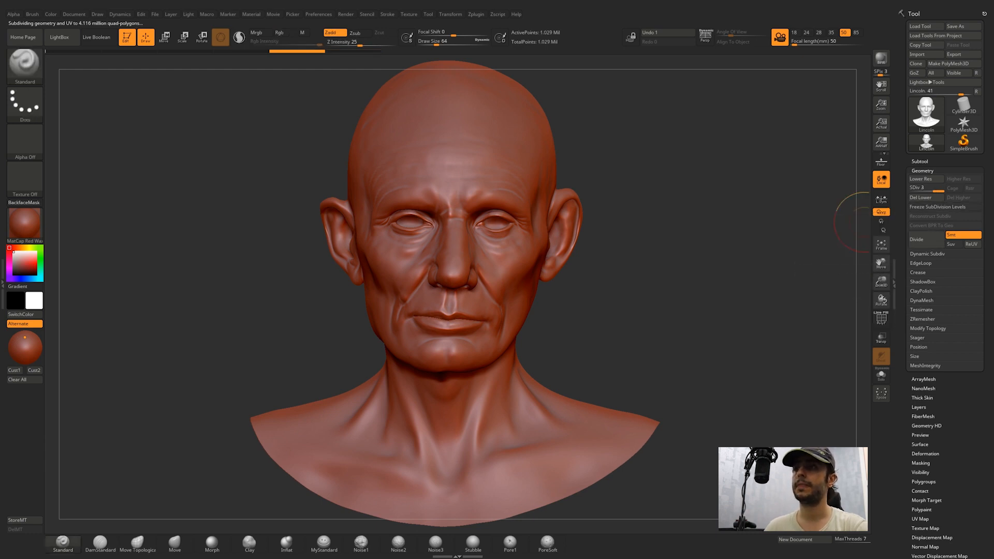
pyautogui.click(923, 170)
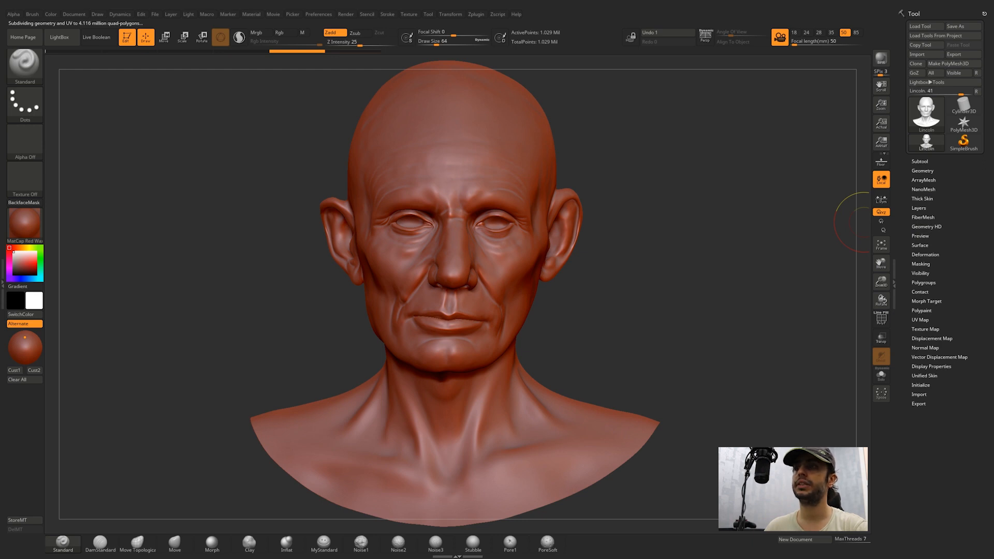
# Step: Divide the bust further as an HD mesh to SculptHD subdivision level 3 and show its regular geometry settings
pyautogui.click(926, 227)
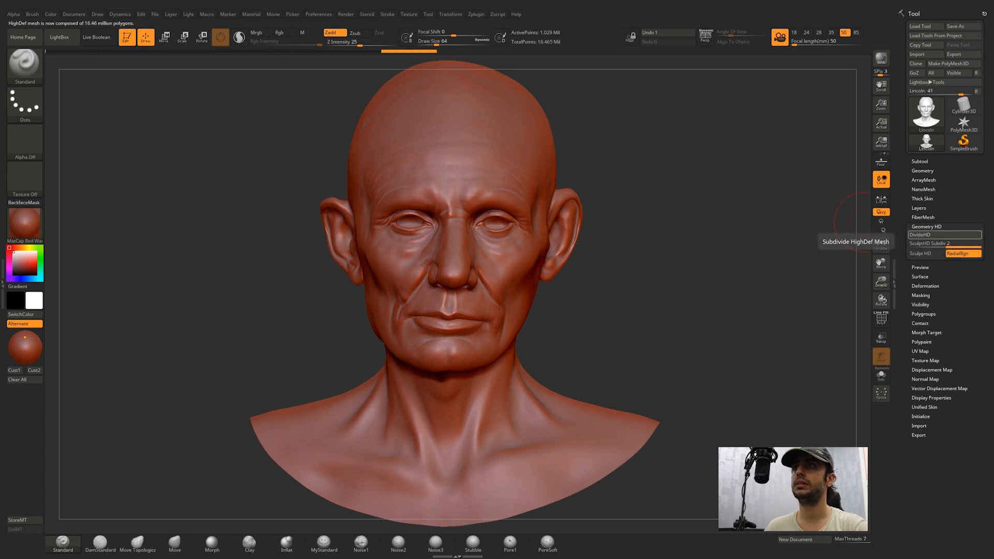
pyautogui.click(926, 234)
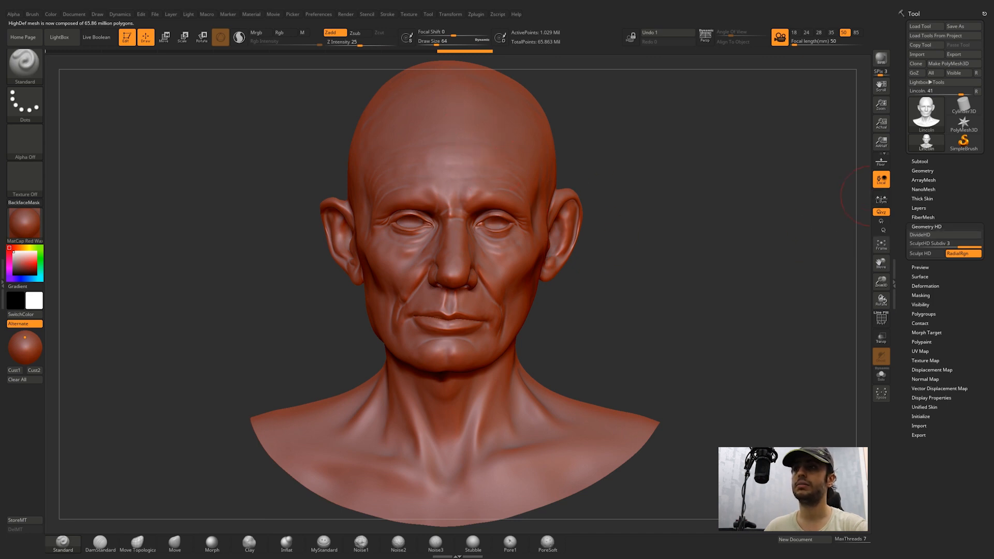
pyautogui.hotkey('ctrl', 'shift')
pyautogui.keyDown('ctrl'); pyautogui.keyDown('shift'); pyautogui.click(922, 171); pyautogui.keyUp('shift'); pyautogui.keyUp('ctrl')
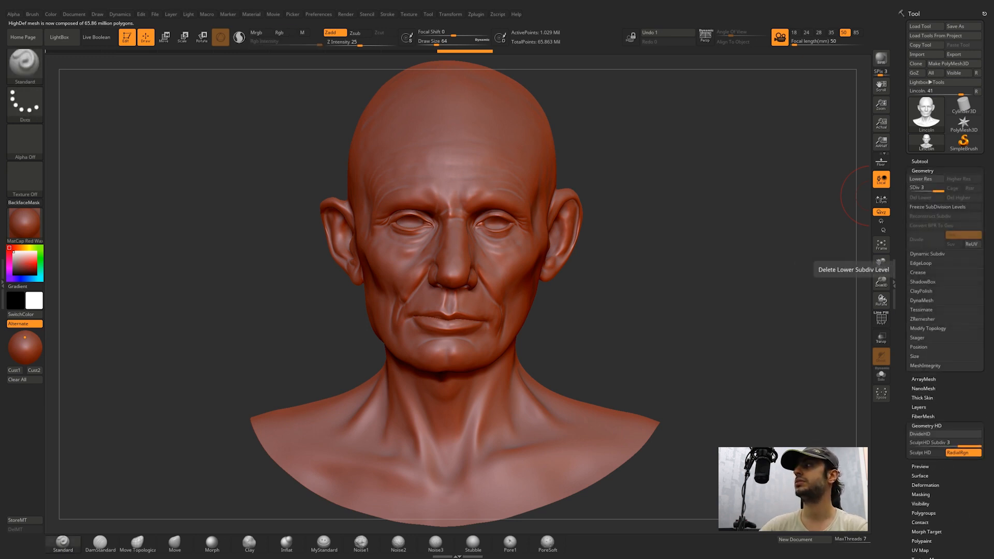
# Step: Apply the BumpViewerMaterial to the bust
pyautogui.click(24, 225)
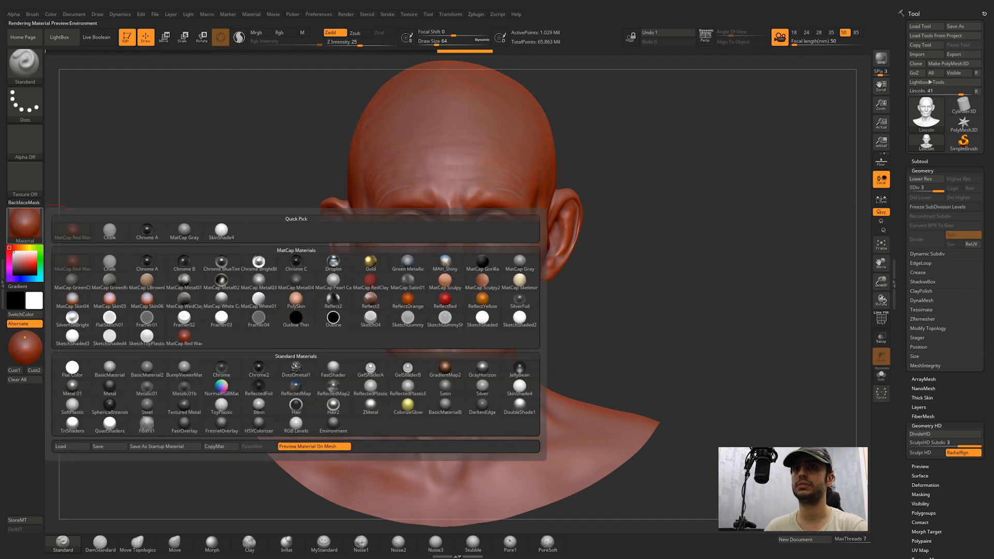
pyautogui.moveTo(184, 230)
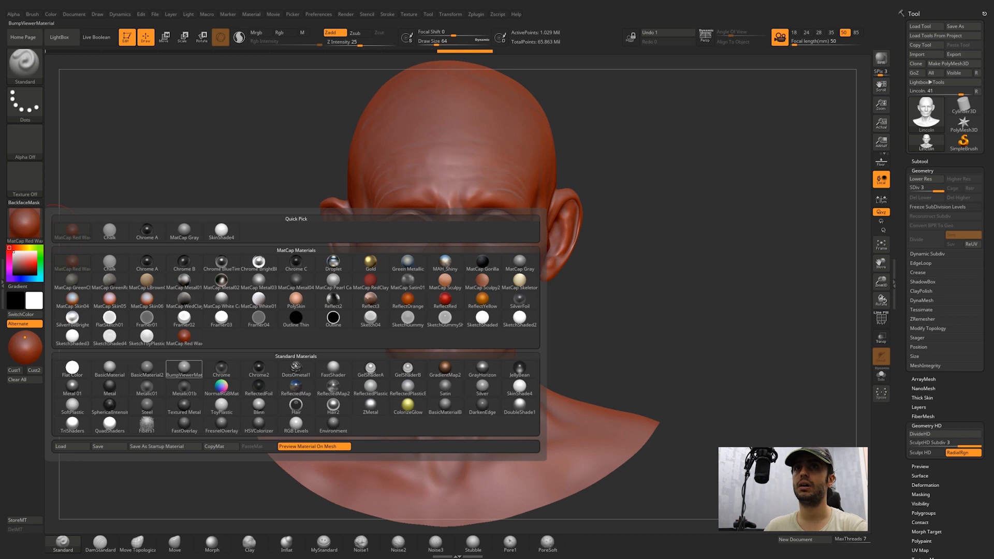
pyautogui.click(184, 368)
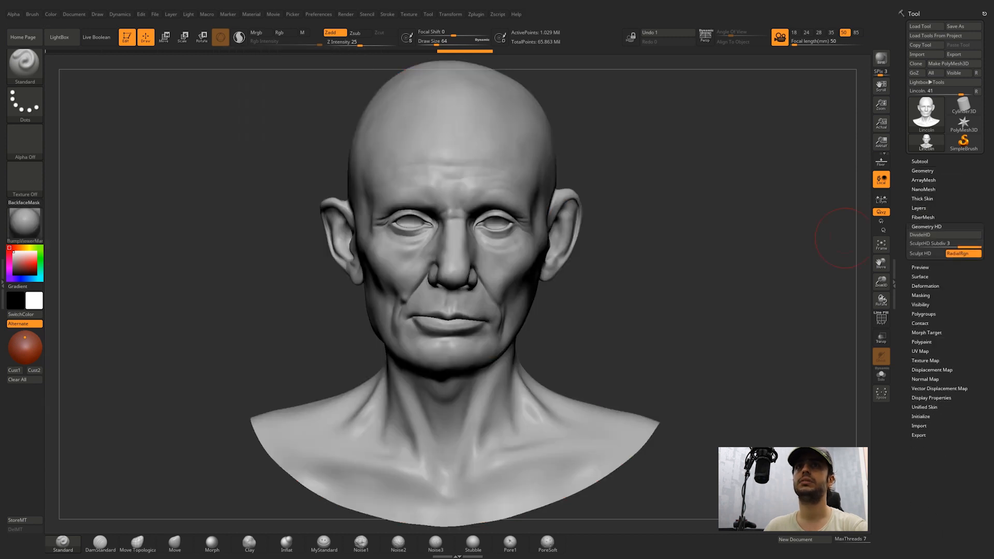
pyautogui.click(926, 226)
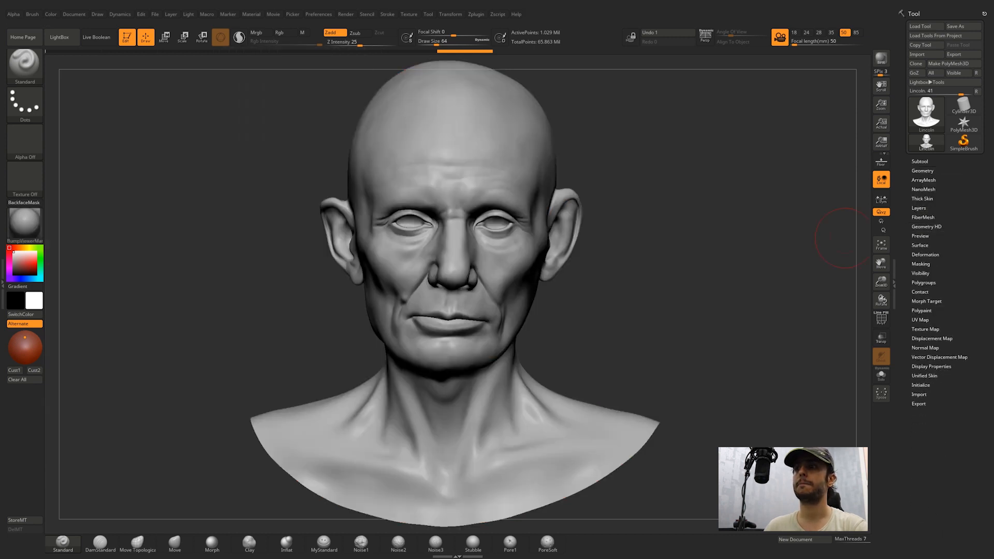
# Step: Create two sculpting layers on the bust and name them Pores and Wrinkles
pyautogui.click(918, 207)
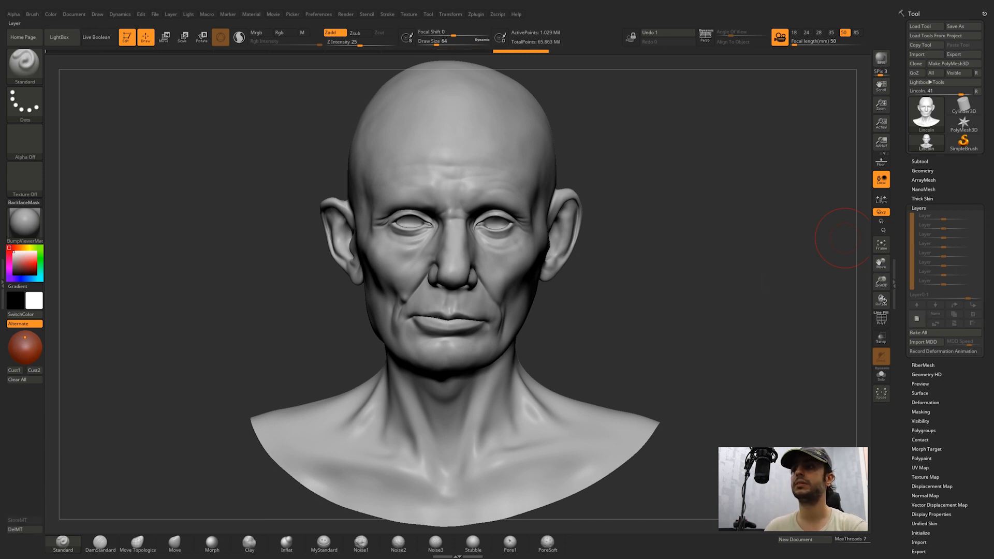
pyautogui.click(916, 318)
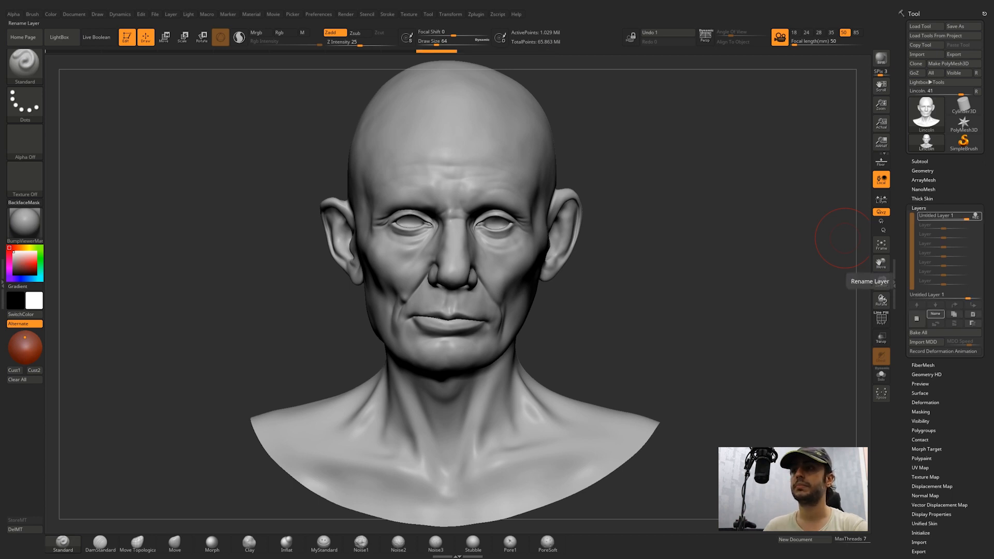
pyautogui.click(935, 314)
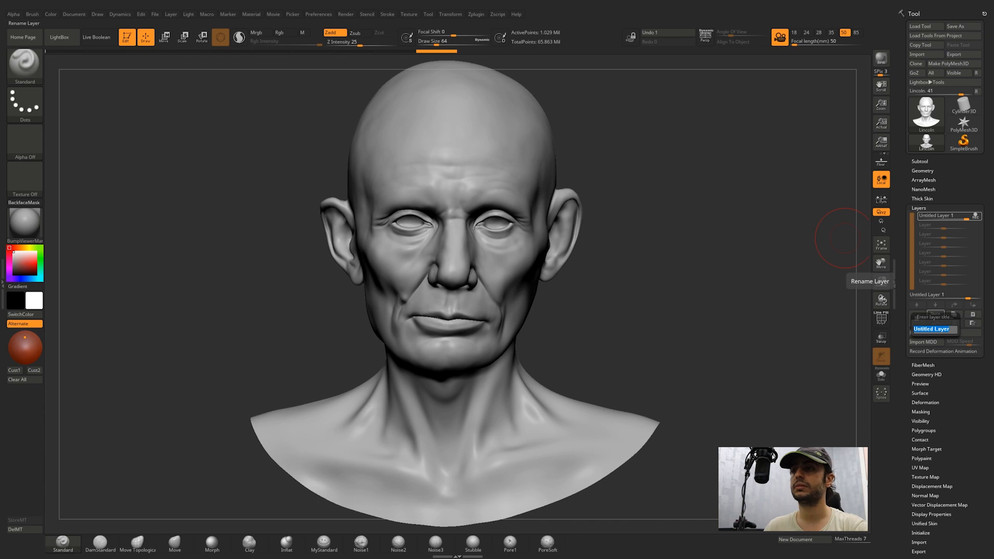
pyautogui.write('Pores')
pyautogui.press('Return')
pyautogui.click(916, 318)
pyautogui.click(934, 314)
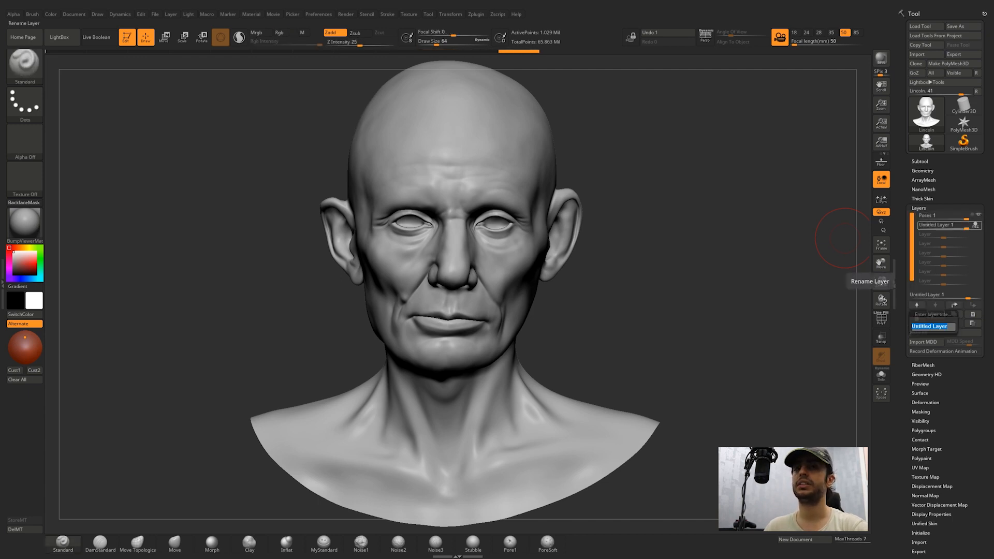
pyautogui.write('Wrinkles')
pyautogui.press('Return')
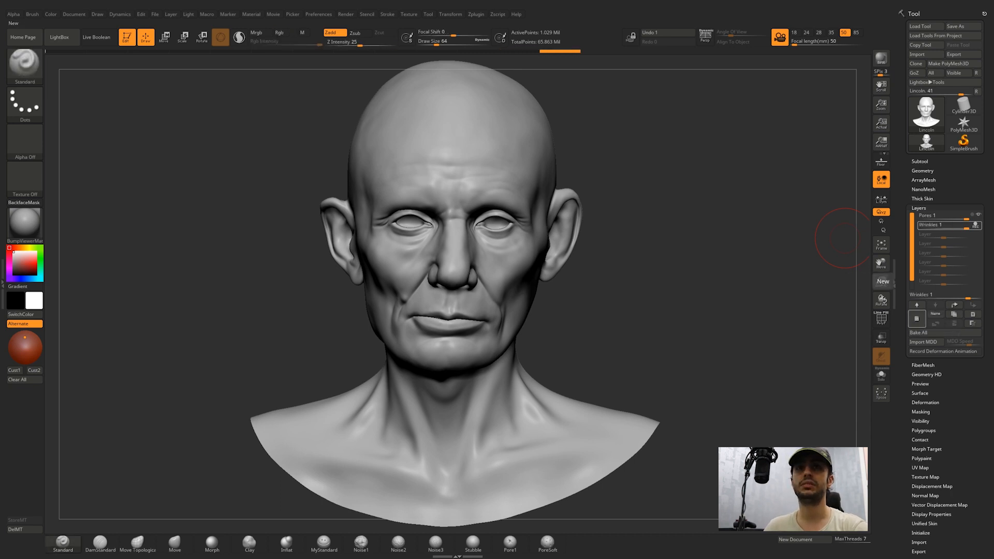
# Step: Add two more sculpting layers named Forms and Noise
pyautogui.click(916, 318)
pyautogui.click(934, 313)
pyautogui.write('Forms')
pyautogui.press('Return')
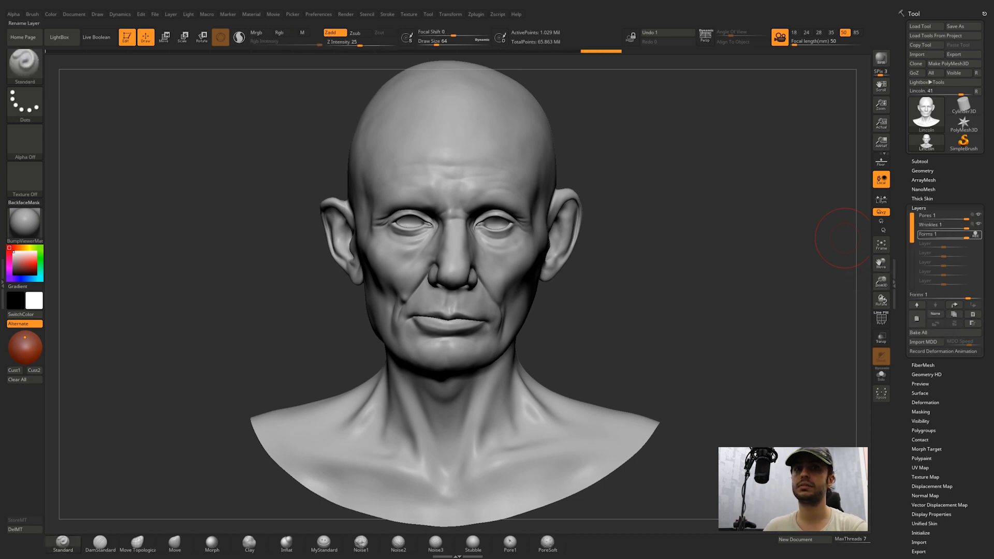
pyautogui.click(916, 318)
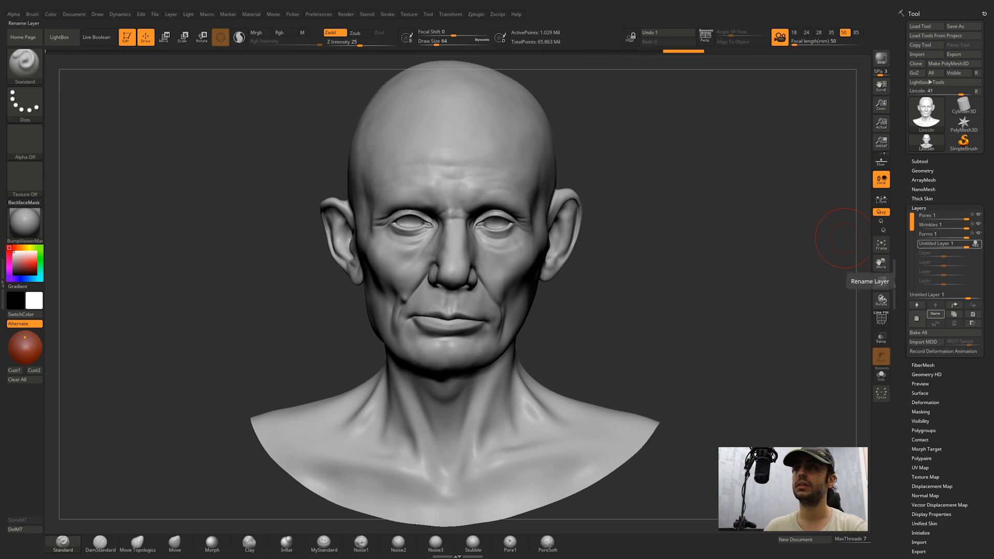
pyautogui.click(935, 314)
pyautogui.write('Noise')
pyautogui.press('Return')
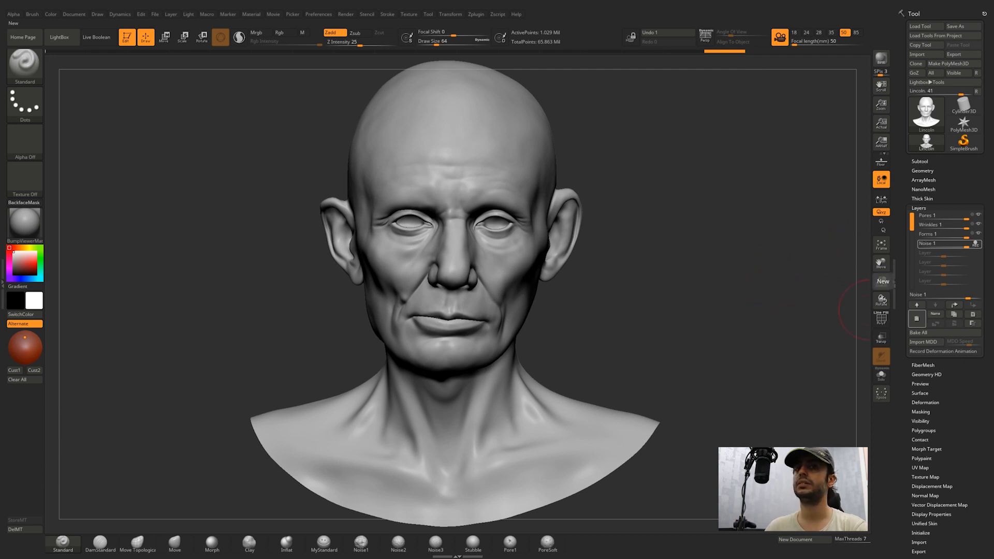
# Step: Add a sculpting layer named Updates and move it to the top of the layer stack
pyautogui.click(916, 319)
pyautogui.click(936, 313)
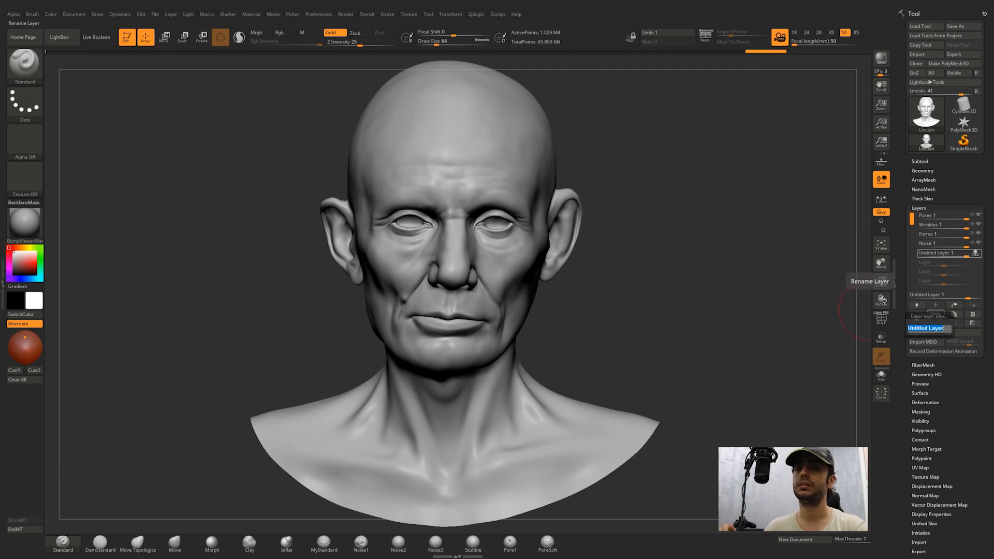
pyautogui.write('Update')
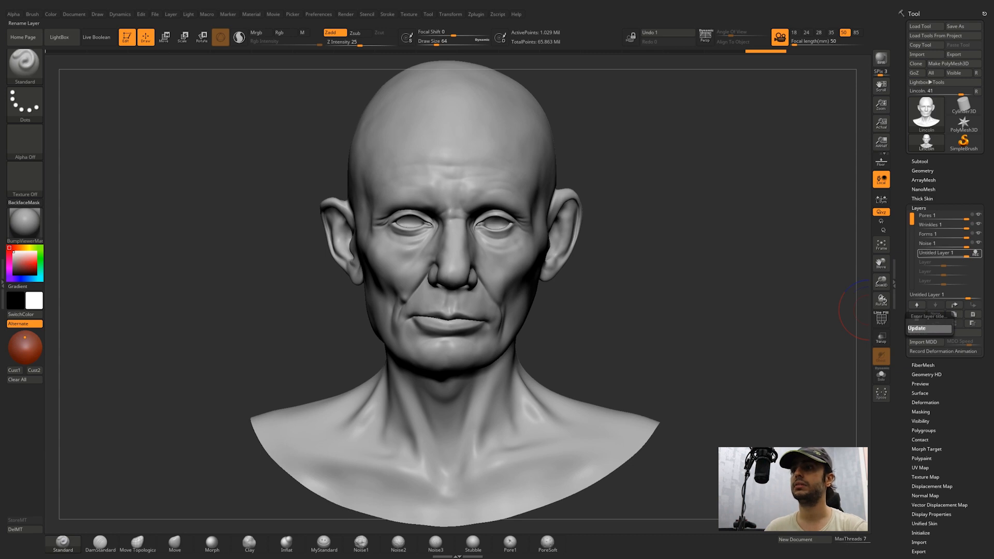
pyautogui.press('Return')
pyautogui.click(916, 305)
pyautogui.click(916, 305)
pyautogui.click(917, 305)
pyautogui.click(917, 305)
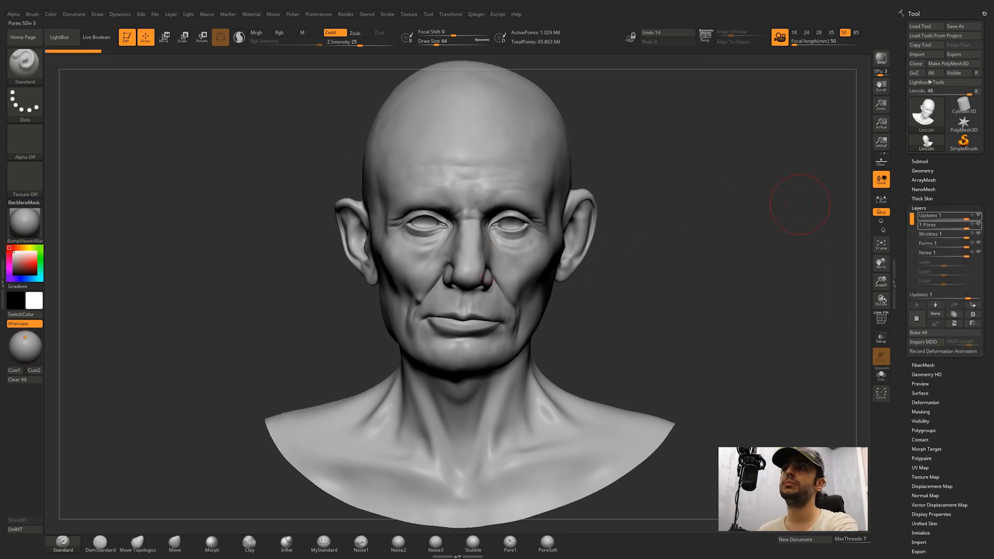
# Step: Select the Pores layer and activate HD sculpting on the cheek and mid-face area from the side view
pyautogui.click(929, 225)
pyautogui.click(918, 208)
pyautogui.moveTo(623, 301); pyautogui.dragTo(782, 297)
pyautogui.keyDown('alt'); pyautogui.moveTo(693, 223); pyautogui.dragTo(578, 246, button='right'); pyautogui.keyUp('alt')
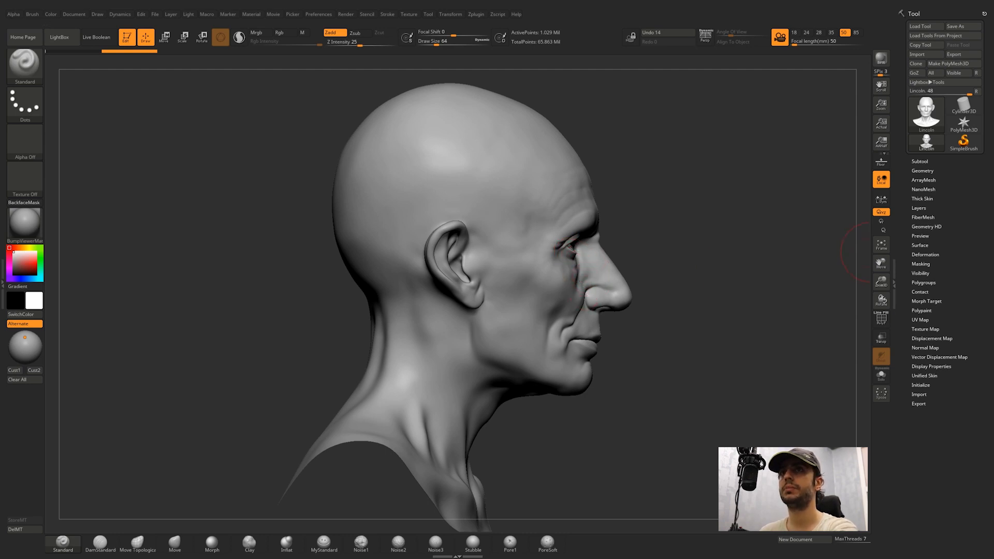
pyautogui.click(926, 226)
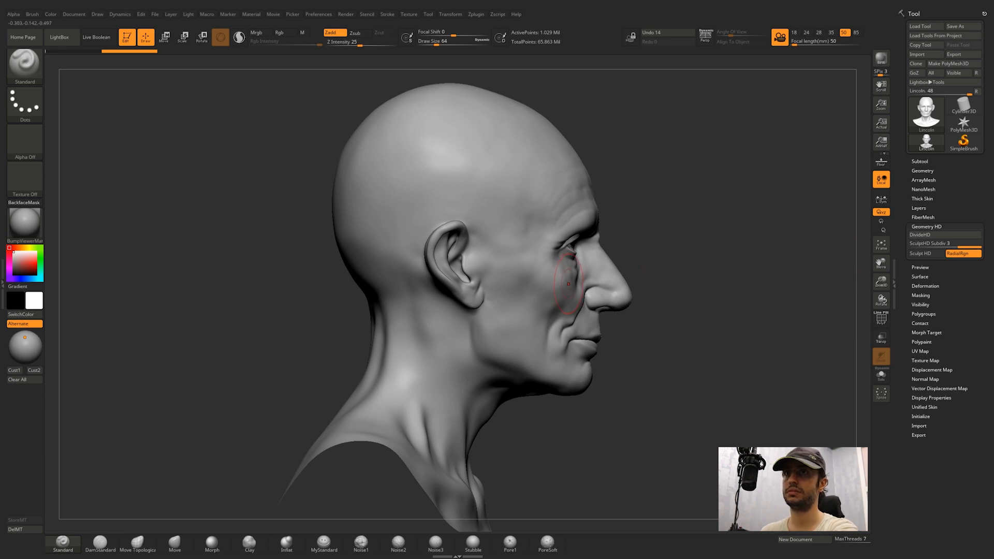
pyautogui.press('a')
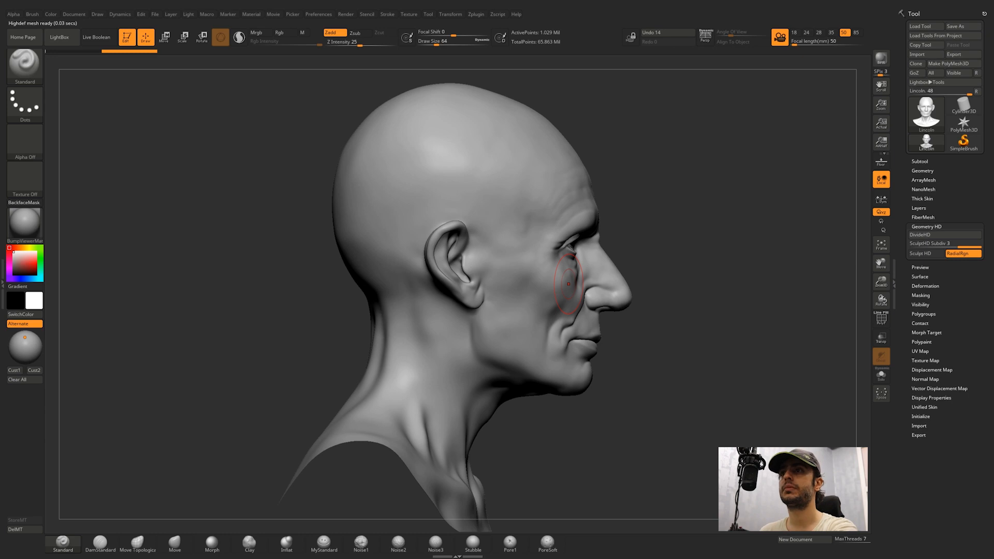
pyautogui.press('a')
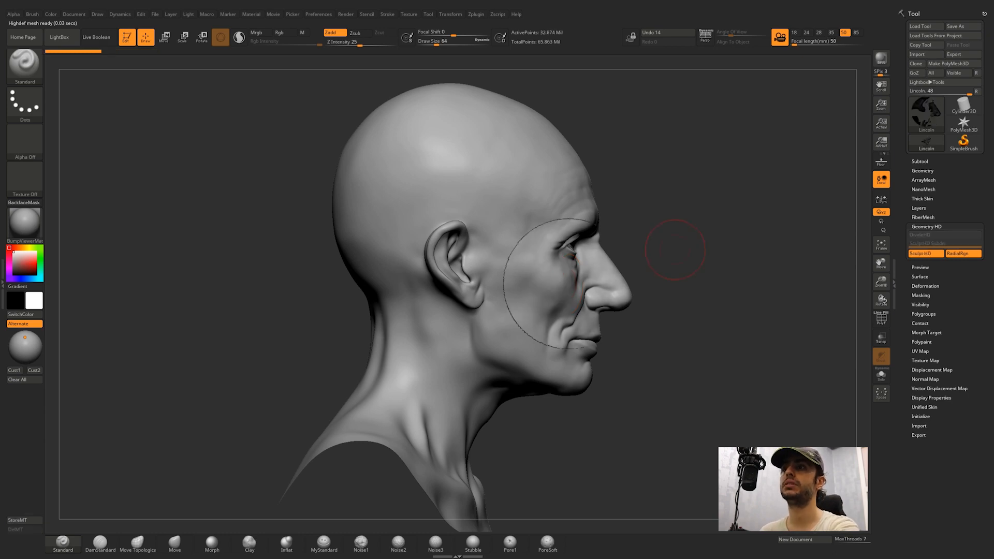
# Step: Store a morph target for the active HD region and select the Pore1 brush for detailing the face
pyautogui.moveTo(665, 296); pyautogui.dragTo(479, 299)
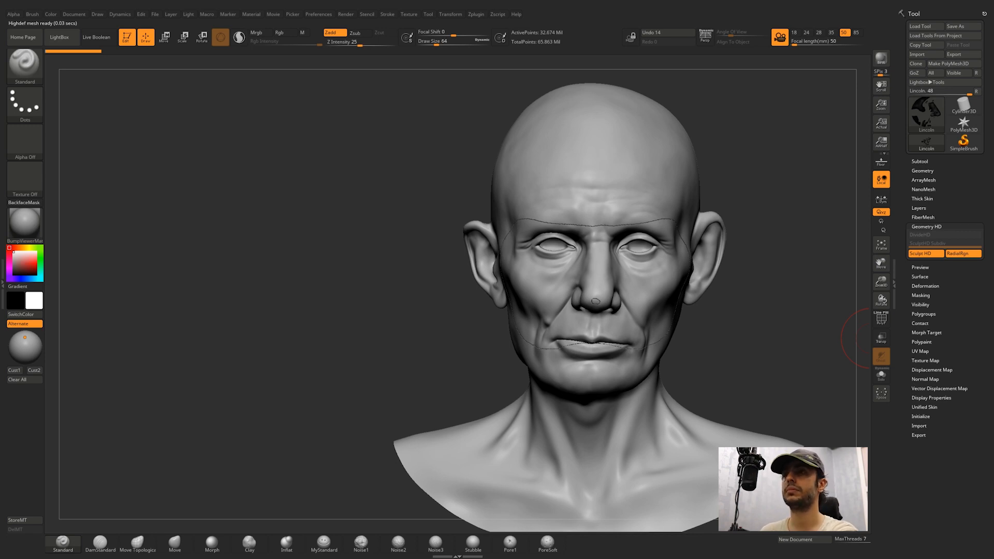
pyautogui.click(926, 332)
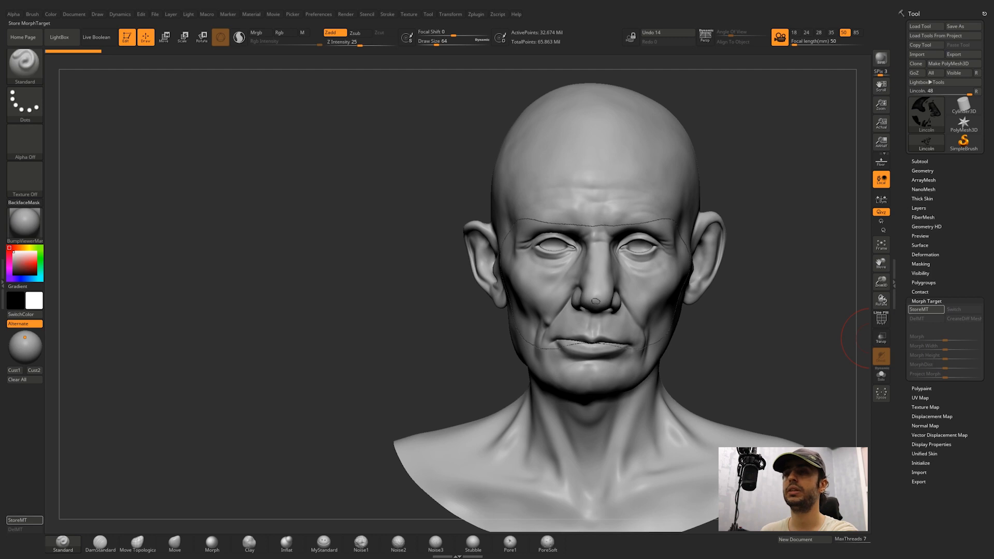
pyautogui.click(925, 309)
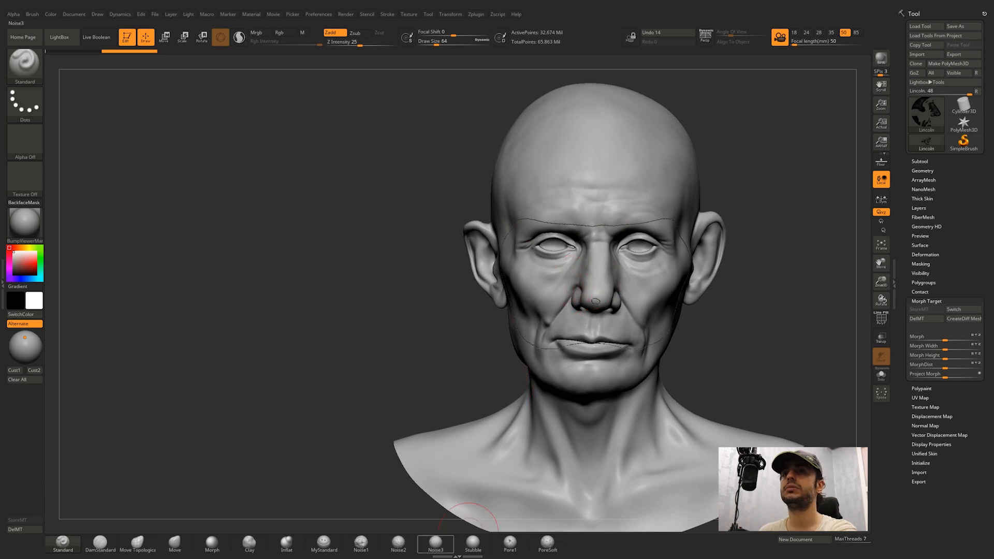
pyautogui.click(510, 544)
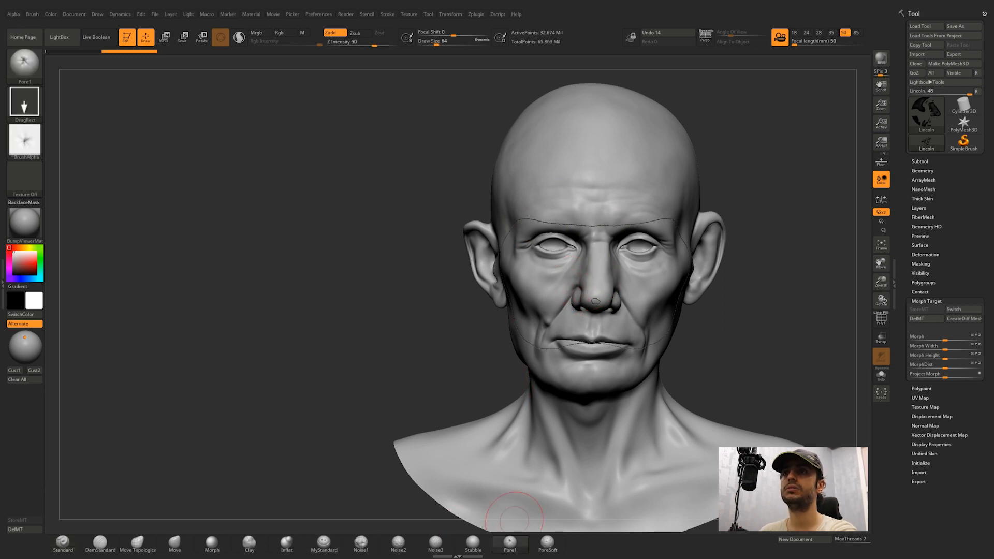
pyautogui.keyDown('ctrl'); pyautogui.moveTo(557, 290); pyautogui.dragTo(559, 360, button='right'); pyautogui.keyUp('ctrl')
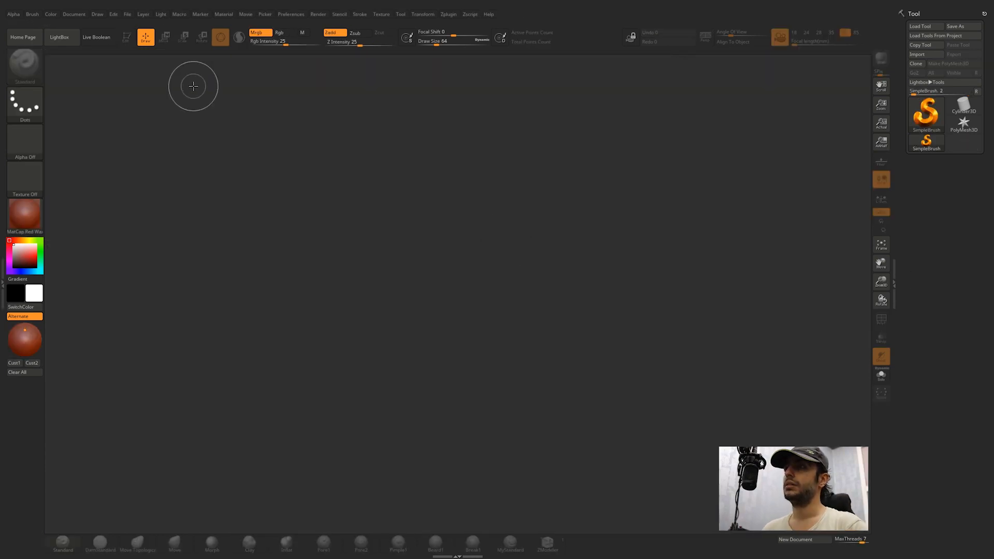
# Step: Turn off the document's proportion lock, set its width and height to 1000, and crop it
pyautogui.click(80, 15)
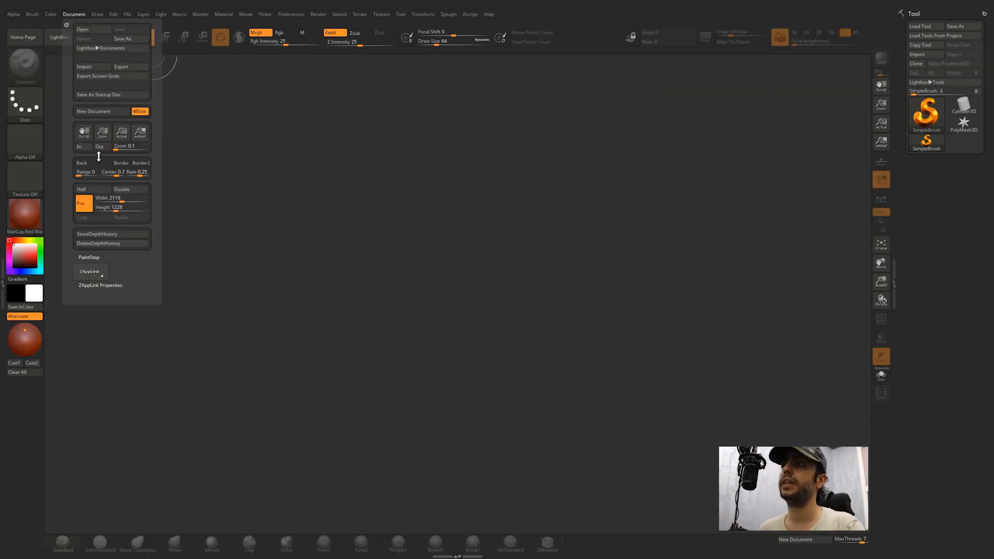
pyautogui.click(85, 205)
pyautogui.click(103, 198)
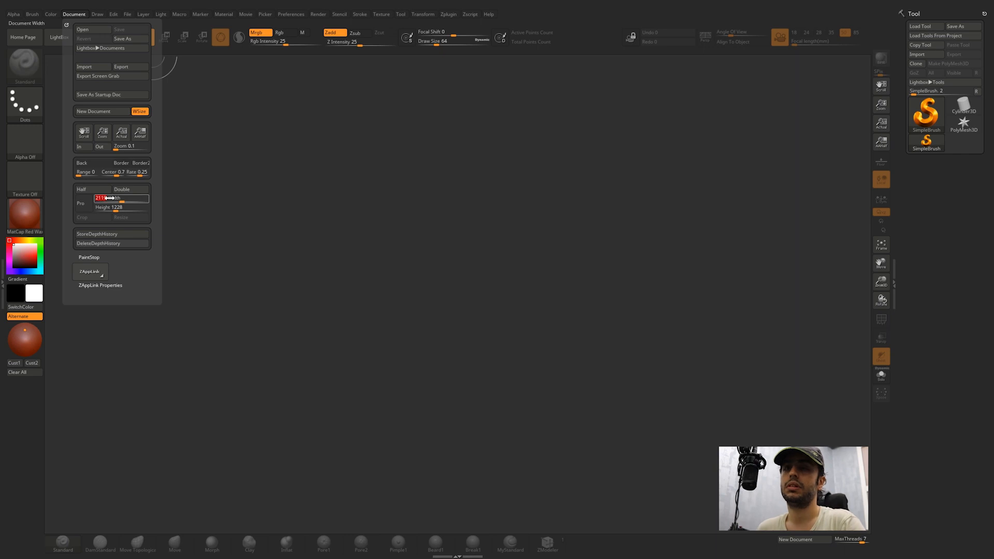
pyautogui.write('1000')
pyautogui.click(120, 207)
pyautogui.write('100')
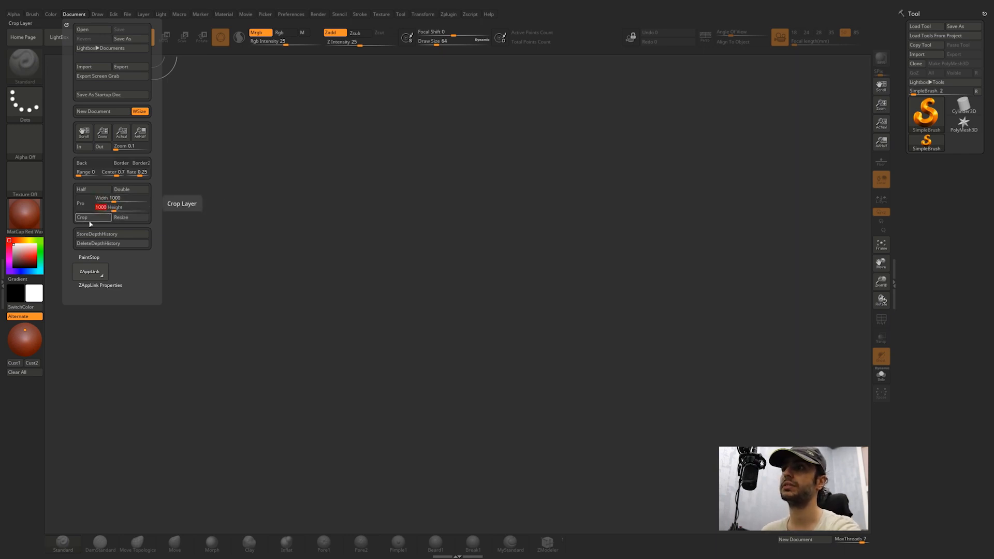
pyautogui.click(90, 220)
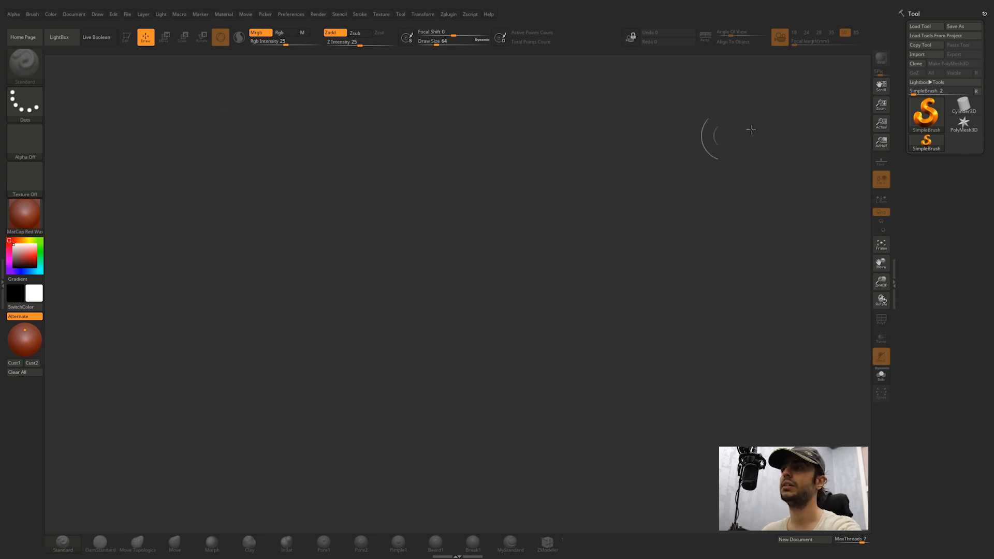
# Step: Draw a Plane3D primitive on the canvas in edit mode and frame it squarely from the front
pyautogui.click(939, 115)
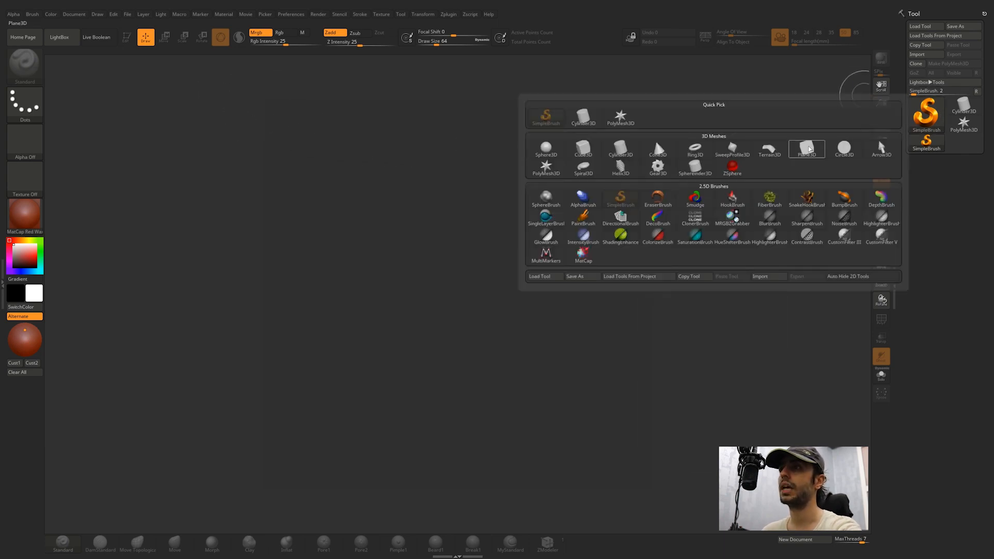
pyautogui.click(806, 149)
pyautogui.moveTo(435, 220); pyautogui.dragTo(442, 339)
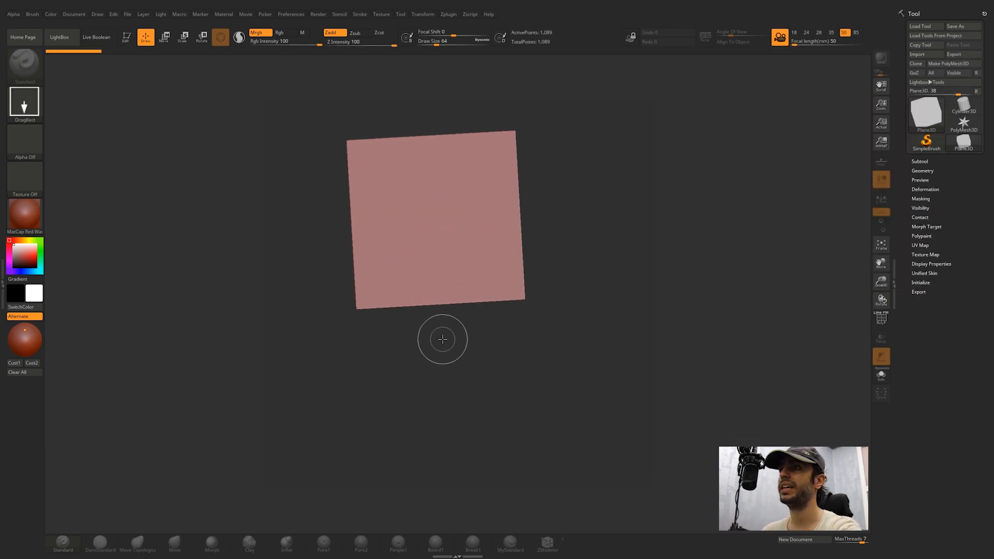
pyautogui.press('t')
pyautogui.press('f')
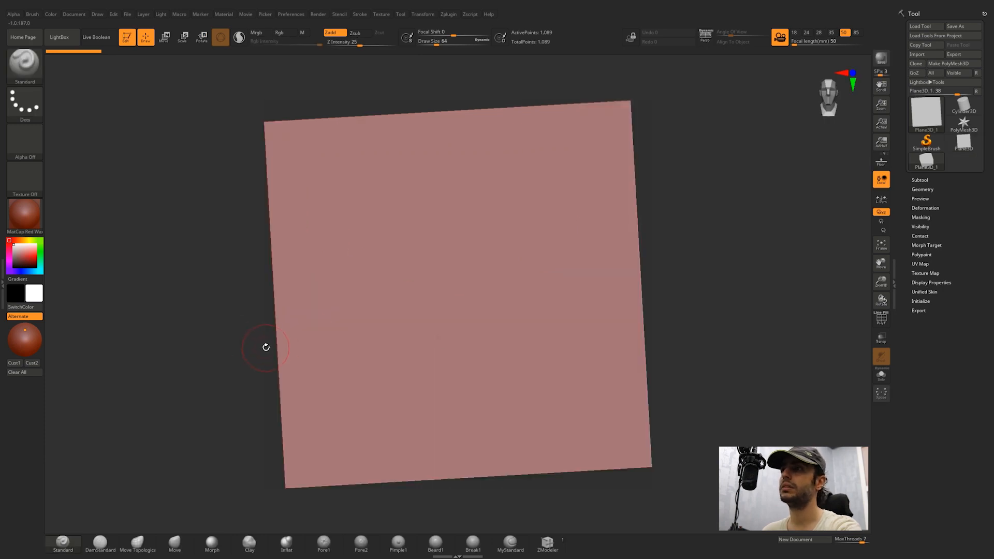
pyautogui.keyDown('shift'); pyautogui.moveTo(264, 346); pyautogui.dragTo(264, 346); pyautogui.keyUp('shift')
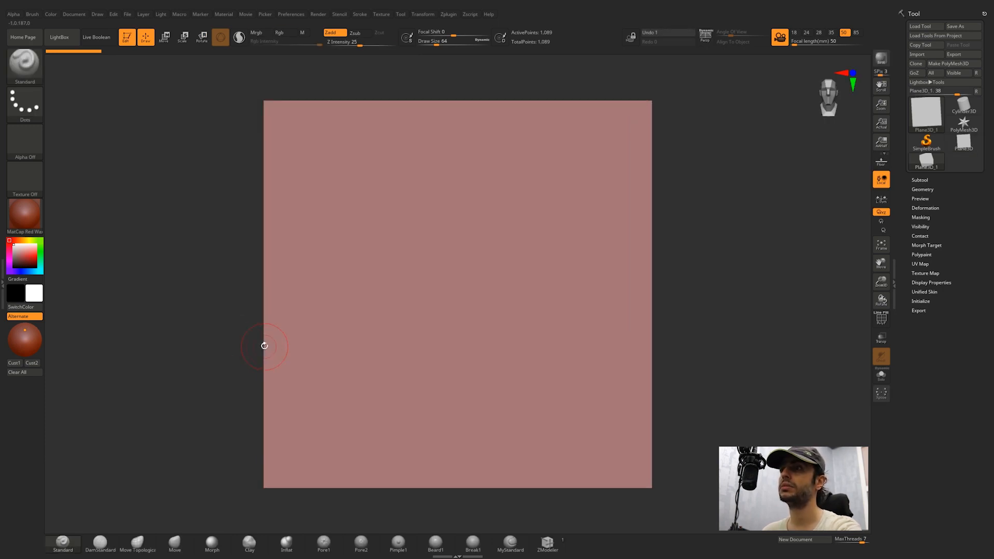
# Step: Subdivide the plane four times, convert it to a PolyMesh3D, and subdivide it twice more
pyautogui.hotkey('ctrl', 'd')
pyautogui.hotkey('ctrl', 'd')
pyautogui.hotkey('ctrl', 'd')
pyautogui.hotkey('ctrl', 'd')
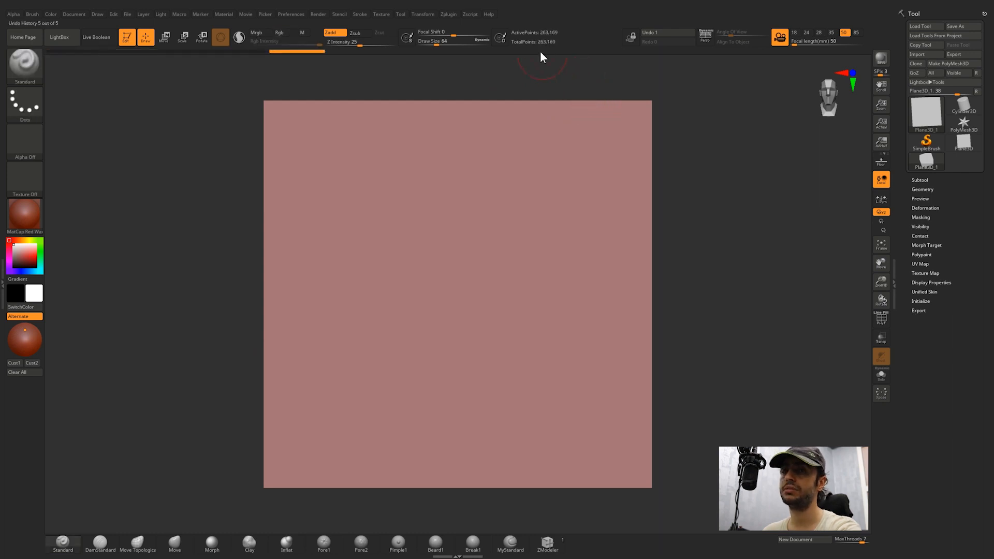
pyautogui.click(950, 64)
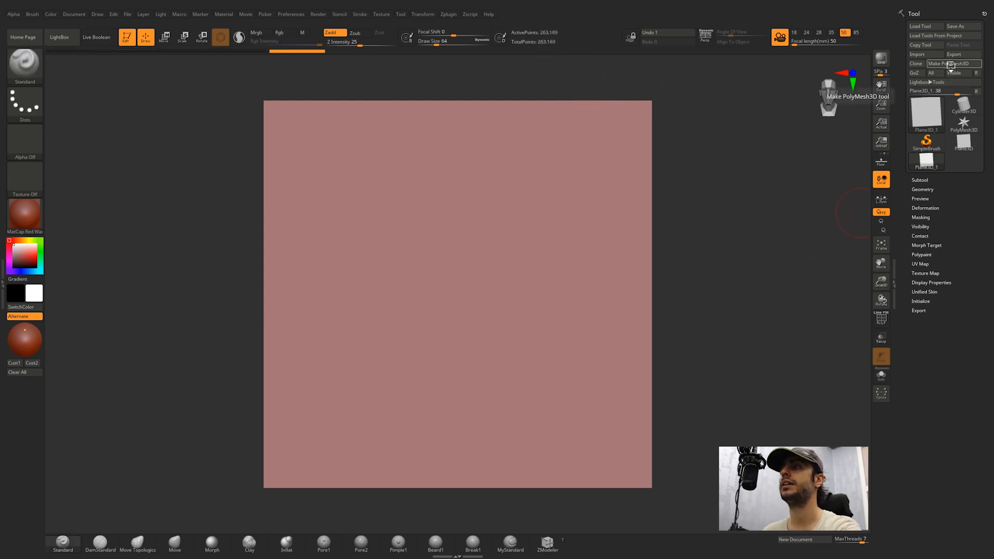
pyautogui.hotkey('ctrl', 'd')
pyautogui.hotkey('ctrl', 'd')
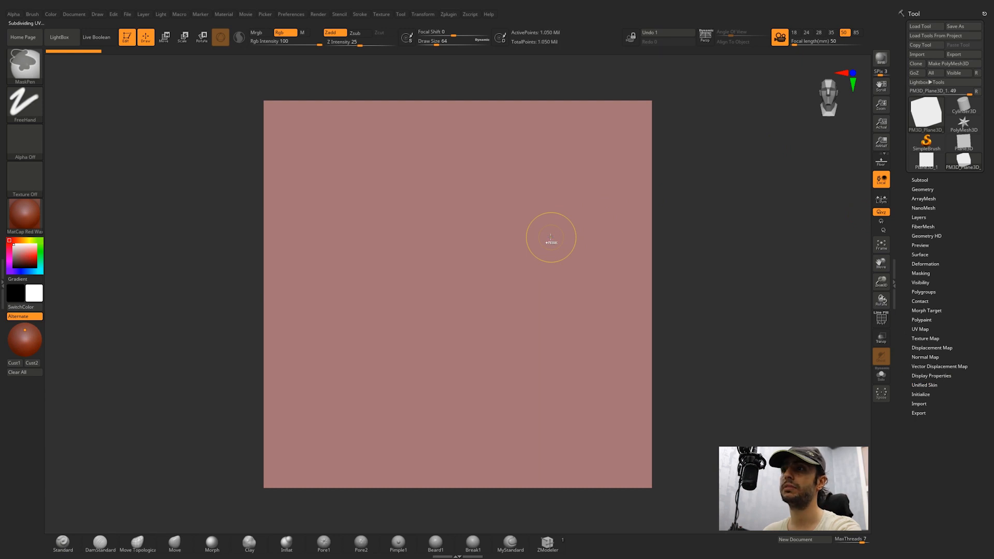
# Step: Stamp a deep pore dent at the plane's centre with the DamStandard brush and DragRect stroke
pyautogui.click(24, 63)
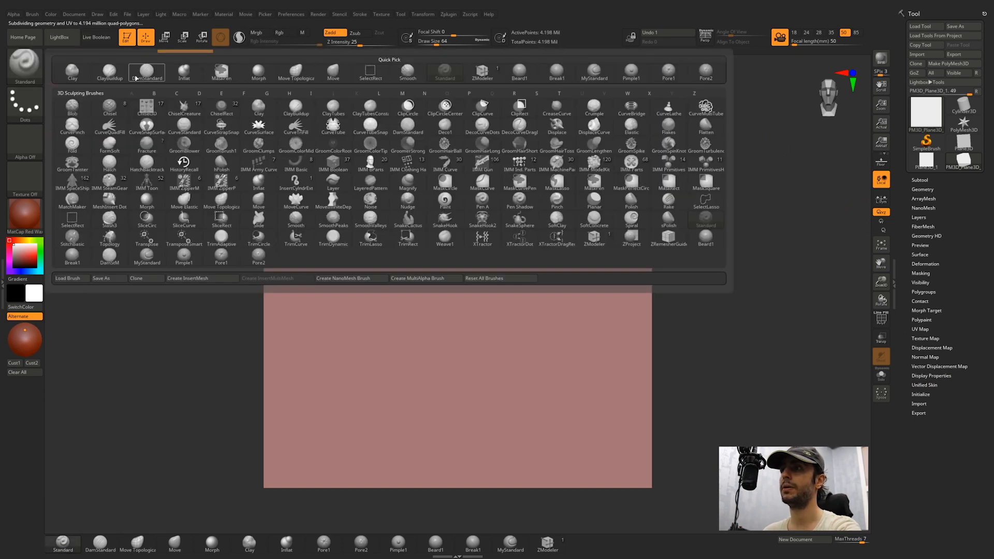
pyautogui.press('d')
pyautogui.press('s')
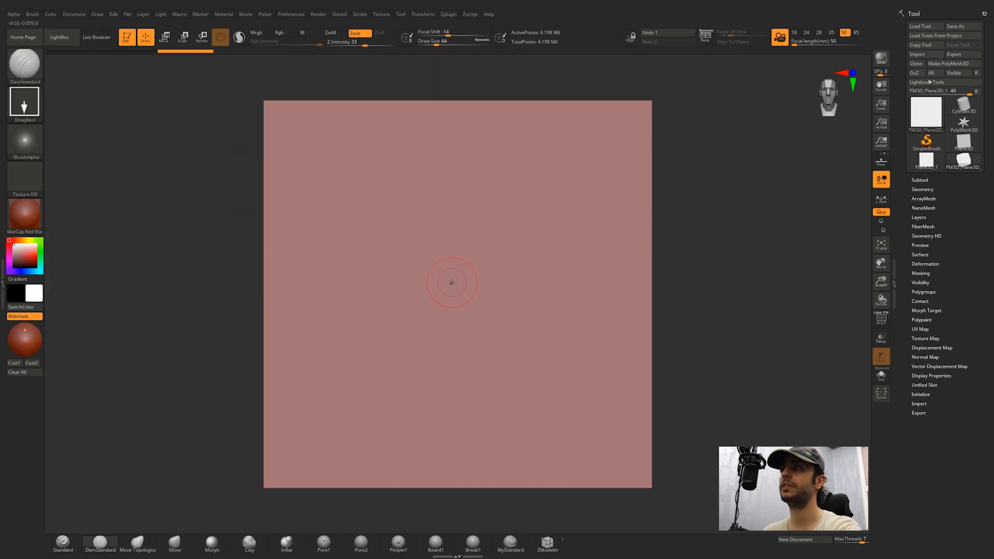
pyautogui.moveTo(453, 284); pyautogui.dragTo(678, 512)
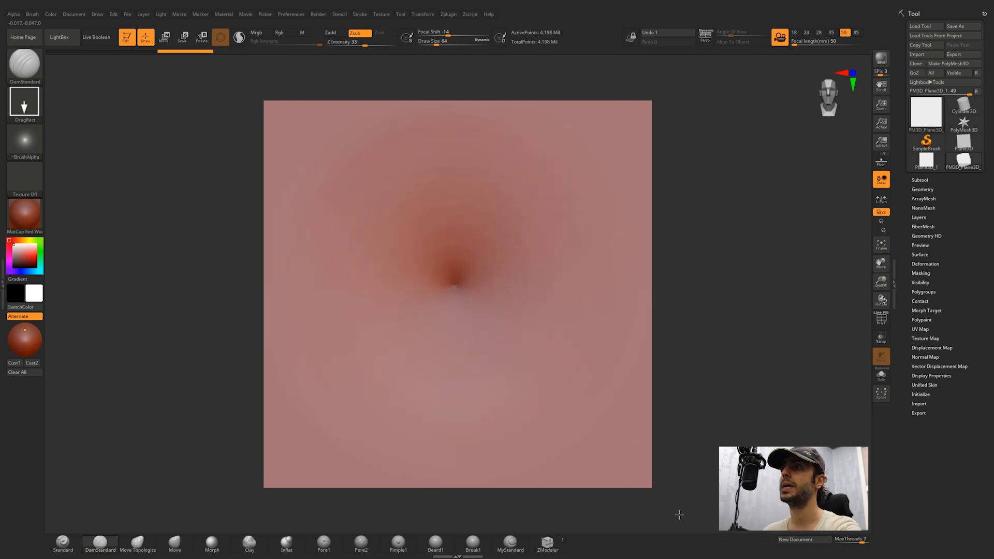
pyautogui.hotkey('ctrl', 'z')
pyautogui.moveTo(455, 284); pyautogui.dragTo(662, 529)
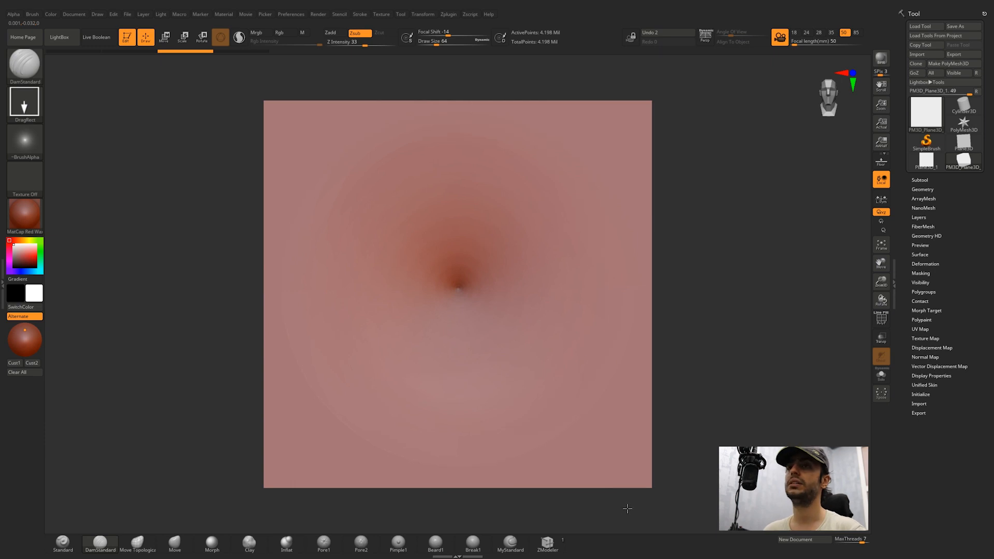
pyautogui.moveTo(462, 291); pyautogui.dragTo(517, 362)
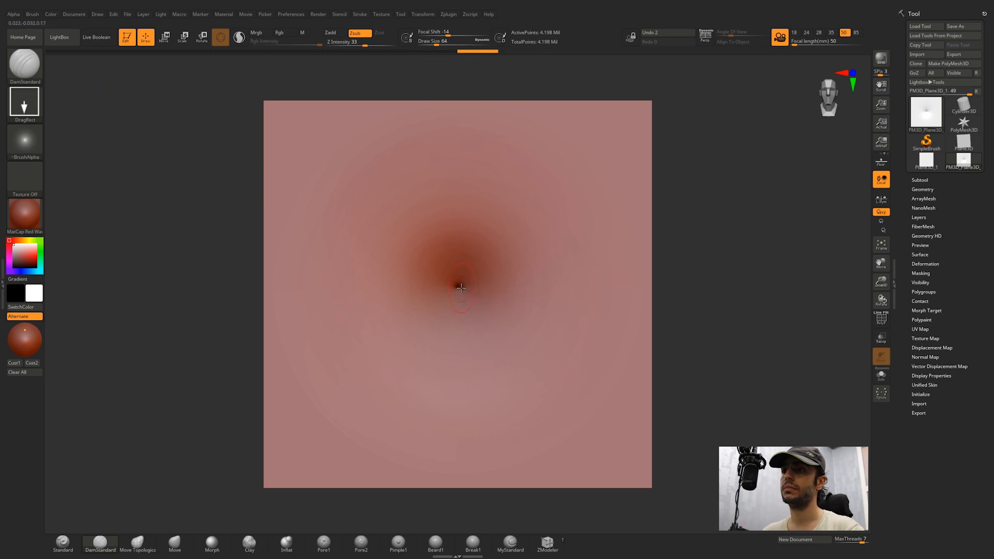
# Step: Set the DamStandard brush to the Dots stroke with Z Intensity 17 and Draw Size 207
pyautogui.click(24, 101)
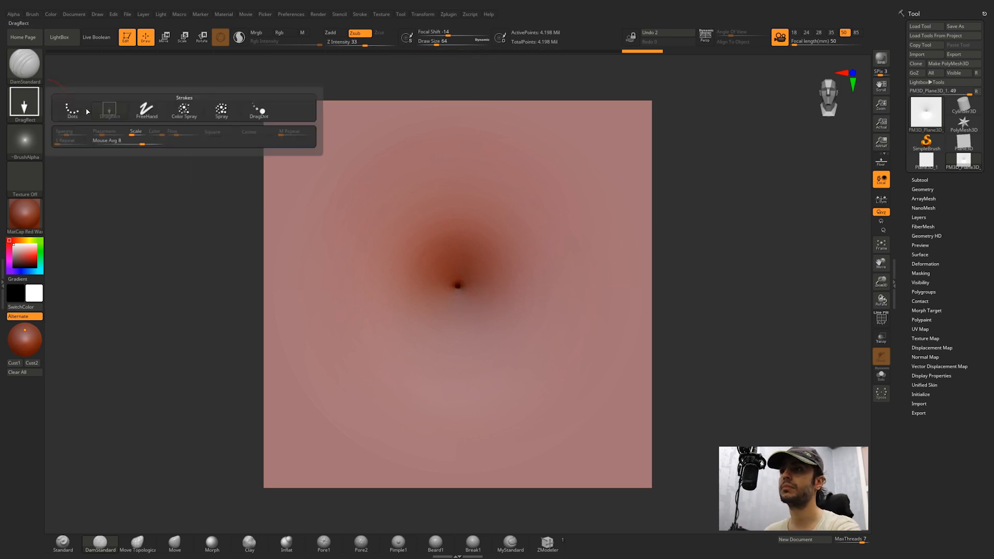
pyautogui.click(73, 106)
pyautogui.click(360, 14)
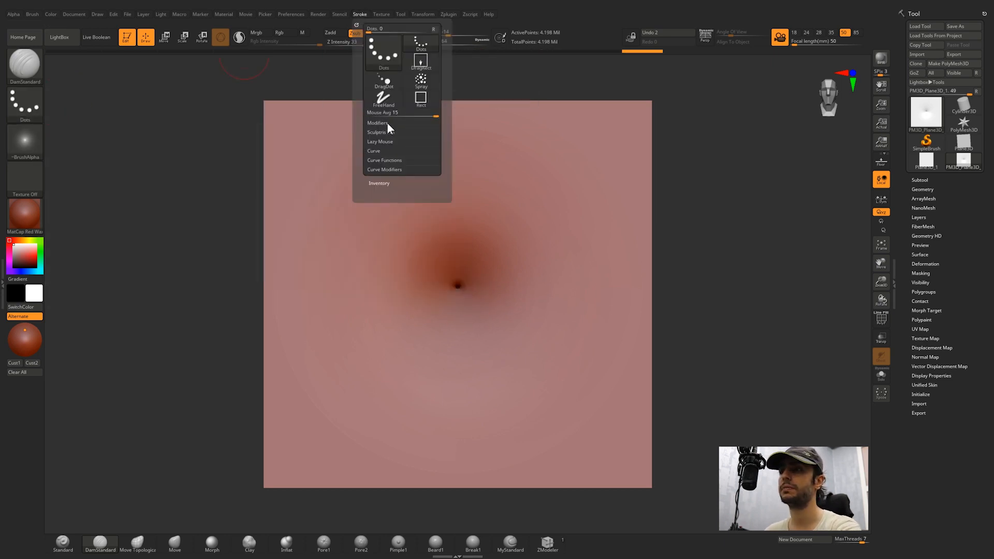
pyautogui.click(383, 141)
pyautogui.moveTo(352, 47); pyautogui.dragTo(342, 46)
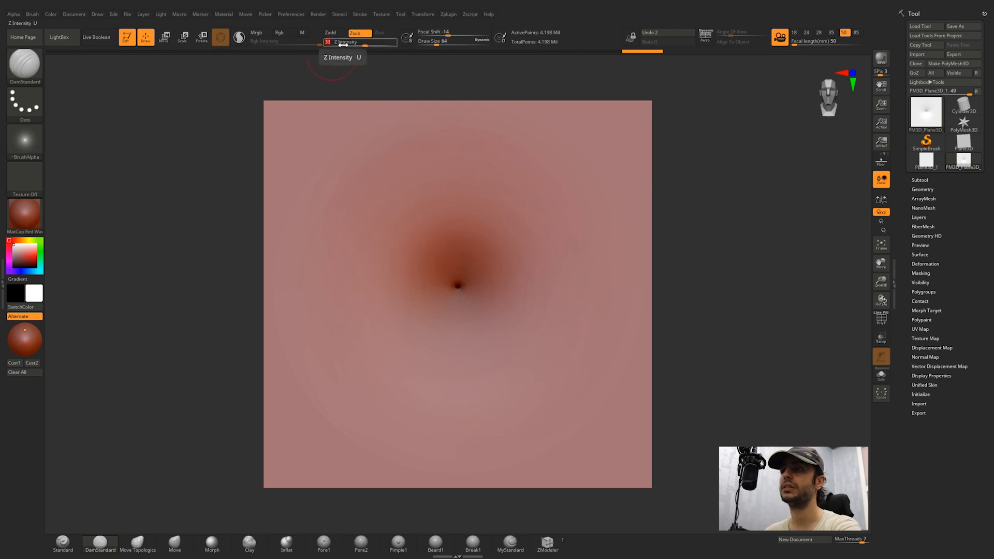
pyautogui.press('space')
# Step: Carve grooves radiating outward from the pore's centre in several directions across the plane
pyautogui.moveTo(464, 291)
pyautogui.mouseDown()
pyautogui.moveTo(474, 293)
pyautogui.moveTo(523, 137)
pyautogui.mouseUp()
pyautogui.press('space')
pyautogui.moveTo(457, 279); pyautogui.dragTo(624, 289)
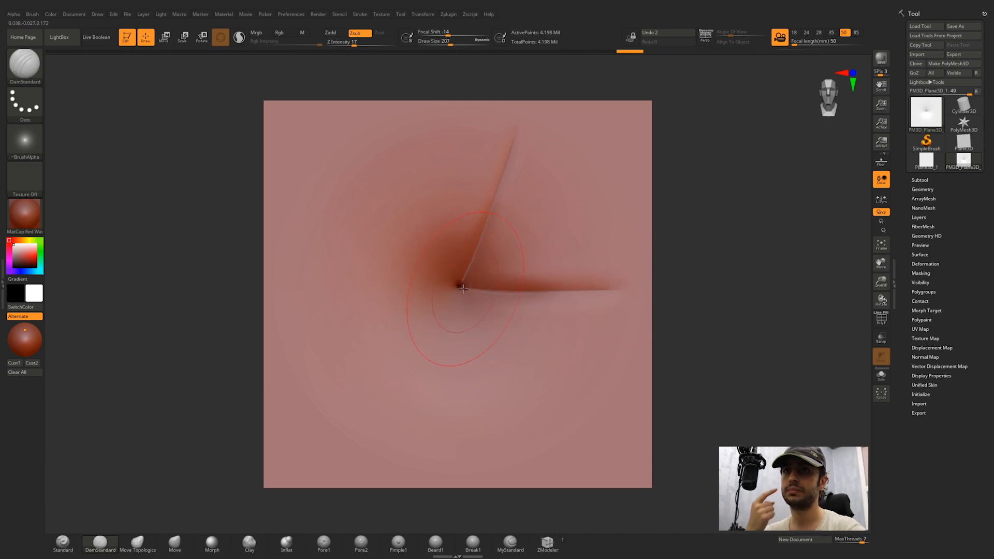
pyautogui.moveTo(492, 334); pyautogui.dragTo(573, 413)
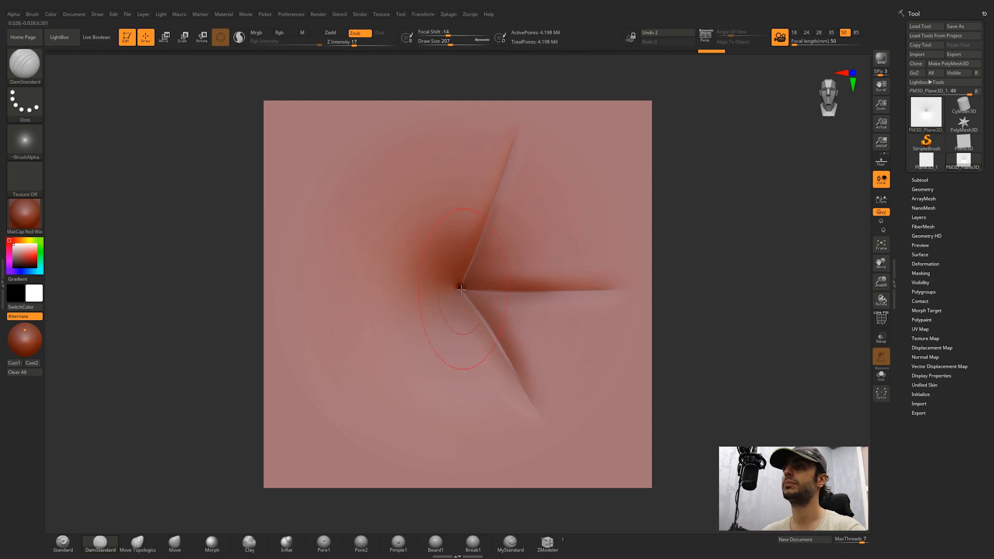
pyautogui.moveTo(466, 284); pyautogui.dragTo(411, 400)
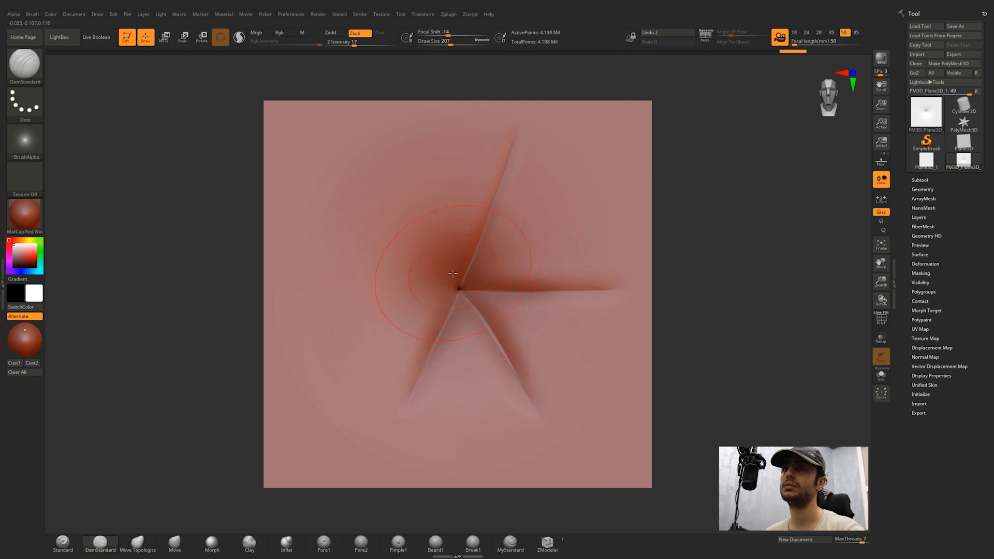
pyautogui.moveTo(432, 280); pyautogui.dragTo(316, 249)
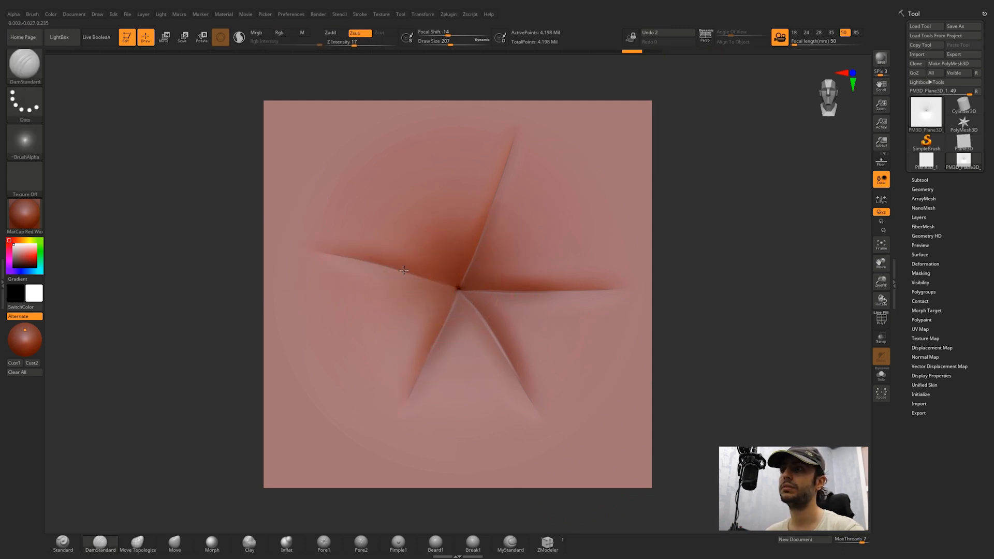
pyautogui.moveTo(453, 279)
pyautogui.mouseDown()
pyautogui.moveTo(416, 184)
pyautogui.moveTo(440, 224)
pyautogui.mouseUp()
# Step: Rework the groove running up-left from the pore, undoing the overlong strokes to keep it short
pyautogui.press('ctrl')
pyautogui.press('ctrl')
pyautogui.press('ctrl')
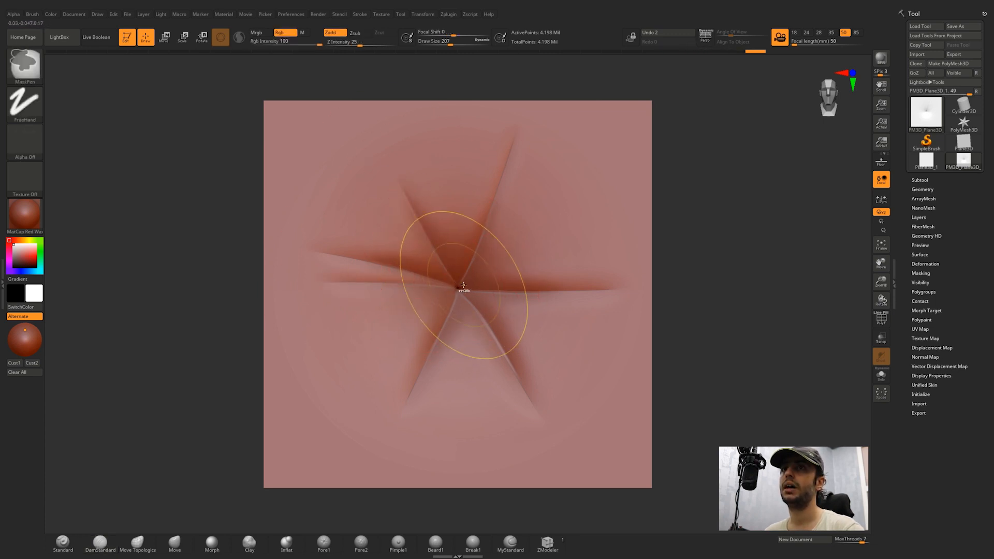
pyautogui.press('ctrl')
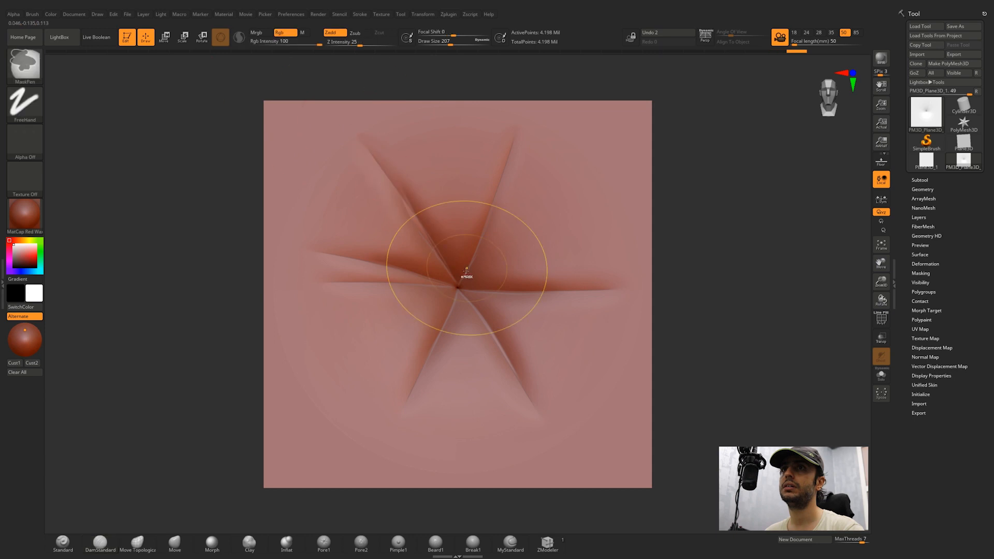
pyautogui.press('ctrl')
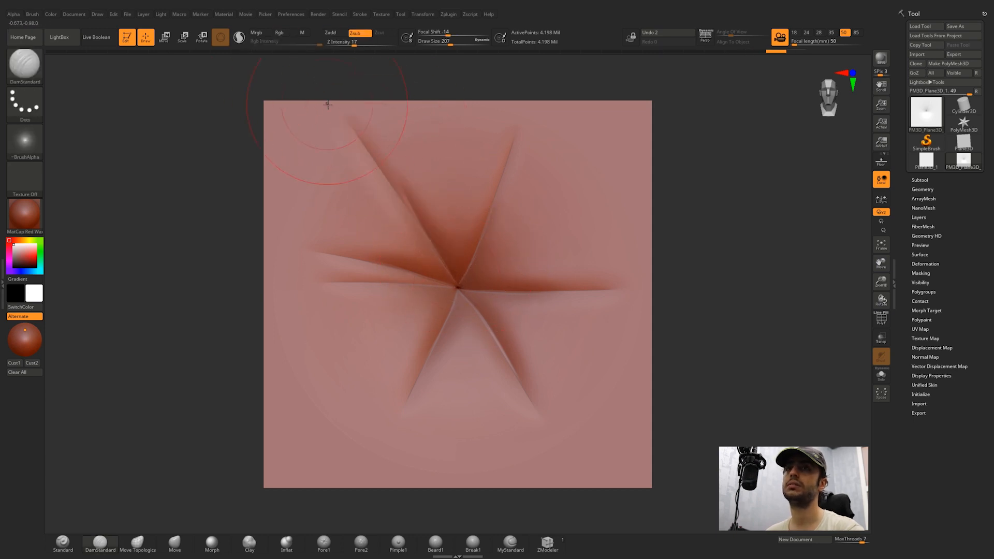
pyautogui.press('ctrl')
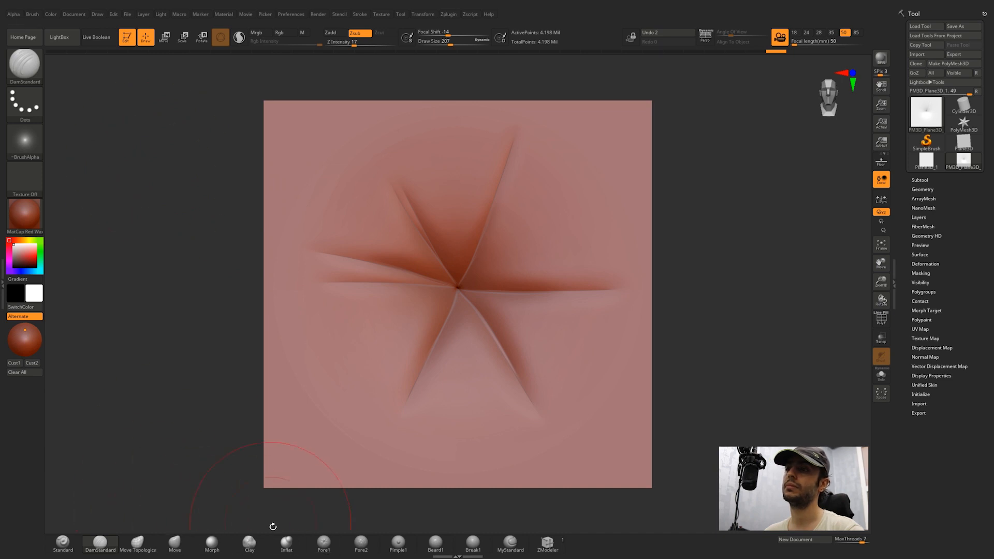
# Step: Select the Inflat brush and set its Z Intensity to 3 and Draw Size to 120
pyautogui.click(286, 542)
pyautogui.click(353, 43)
pyautogui.press('space')
pyautogui.click(455, 252)
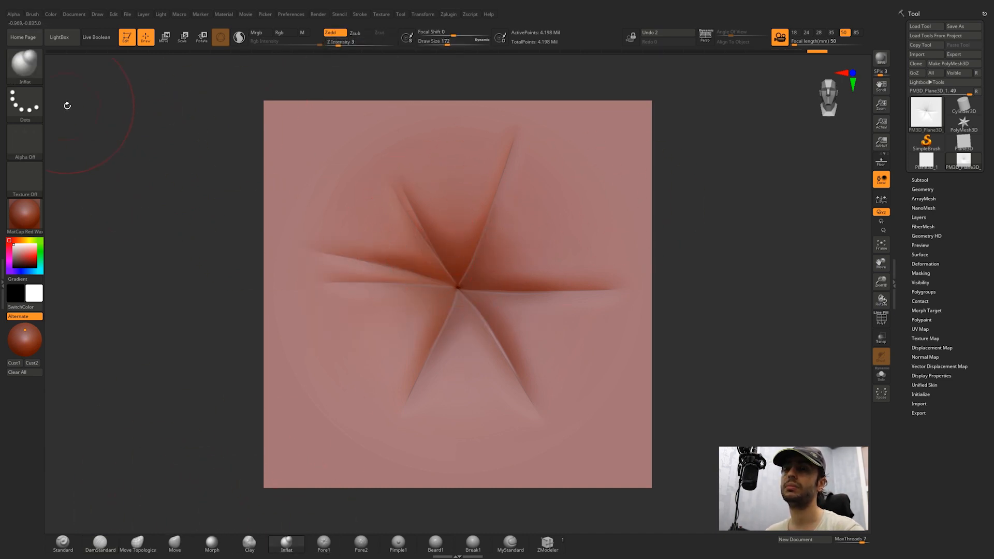
pyautogui.press('space')
pyautogui.click(452, 251)
# Step: Drop the plane to subdivision level 1 and smooth the outer ends of the radiating grooves
pyautogui.click(922, 190)
pyautogui.click(911, 208)
pyautogui.keyDown('shift'); pyautogui.moveTo(516, 139); pyautogui.dragTo(503, 151); pyautogui.keyUp('shift')
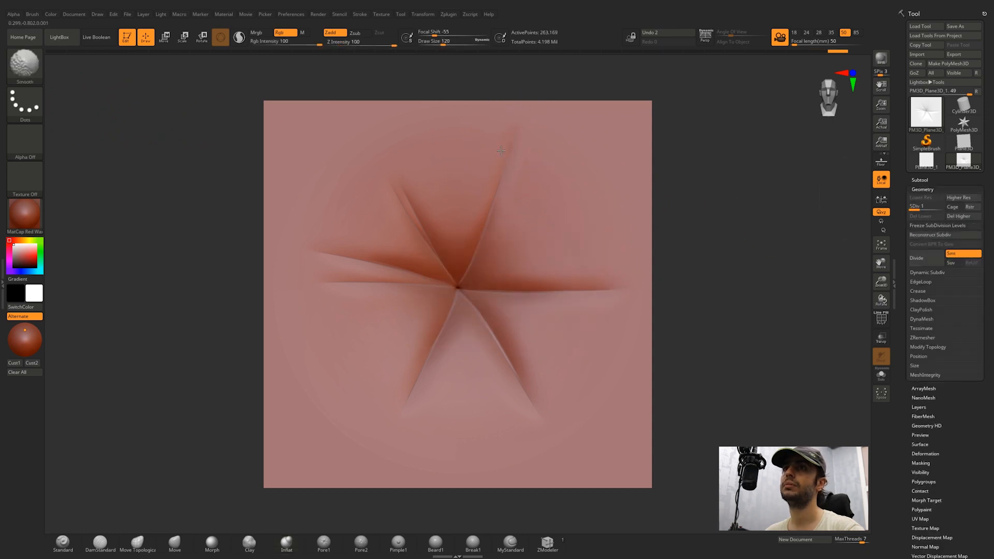
pyautogui.keyDown('shift'); pyautogui.moveTo(415, 400); pyautogui.dragTo(413, 389); pyautogui.keyUp('shift')
pyautogui.keyDown('shift'); pyautogui.moveTo(384, 173); pyautogui.dragTo(415, 223); pyautogui.keyUp('shift')
pyautogui.keyDown('shift'); pyautogui.moveTo(504, 158); pyautogui.dragTo(492, 199); pyautogui.keyUp('shift')
pyautogui.keyDown('shift'); pyautogui.moveTo(605, 281); pyautogui.dragTo(547, 292); pyautogui.keyUp('shift')
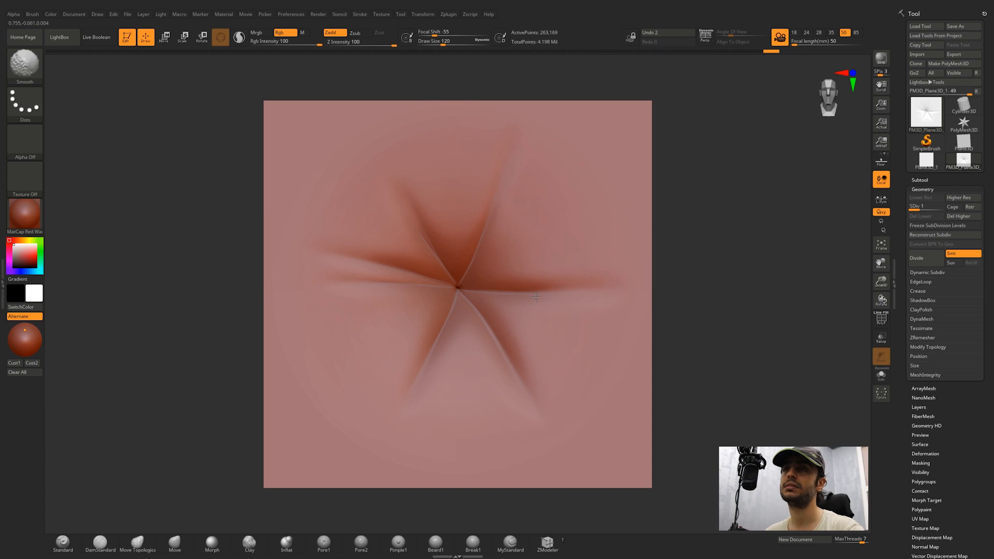
# Step: Raise the plane back to subdivision level 3, smoothing the remaining groove ends and outer surface along the way
pyautogui.hotkey('ctrl', 'd')
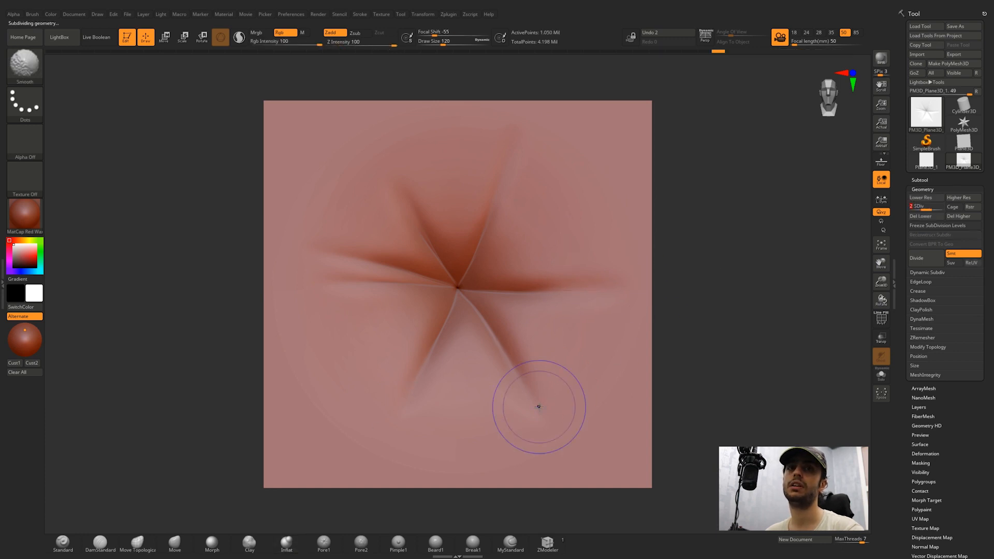
pyautogui.keyDown('shift'); pyautogui.moveTo(338, 282); pyautogui.dragTo(309, 282); pyautogui.keyUp('shift')
pyautogui.hotkey('ctrl', 'd')
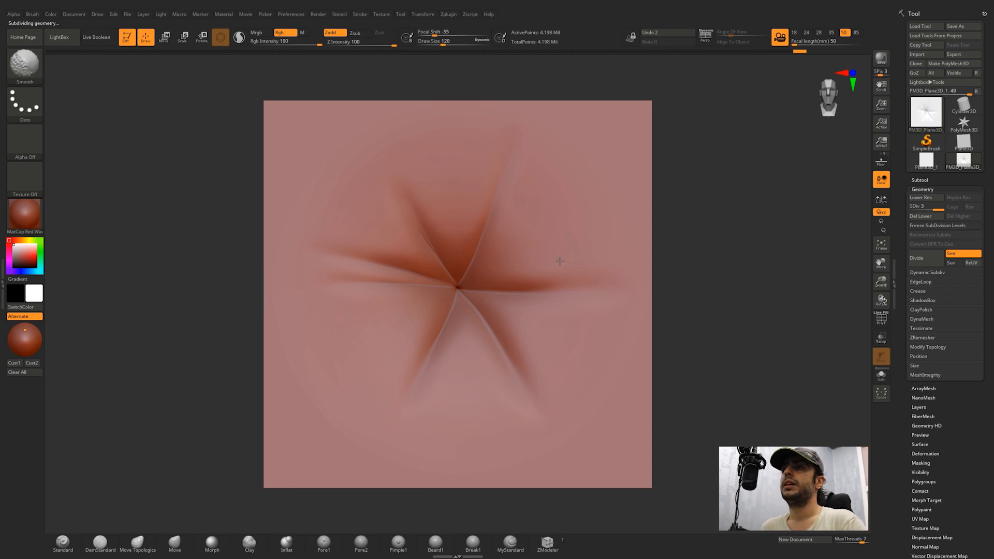
pyautogui.keyDown('shift'); pyautogui.moveTo(612, 251); pyautogui.dragTo(628, 253); pyautogui.keyUp('shift')
# Step: Set the Standard brush to the DragRect stroke and grab the sculpted pore from the document as its alpha
pyautogui.click(33, 70)
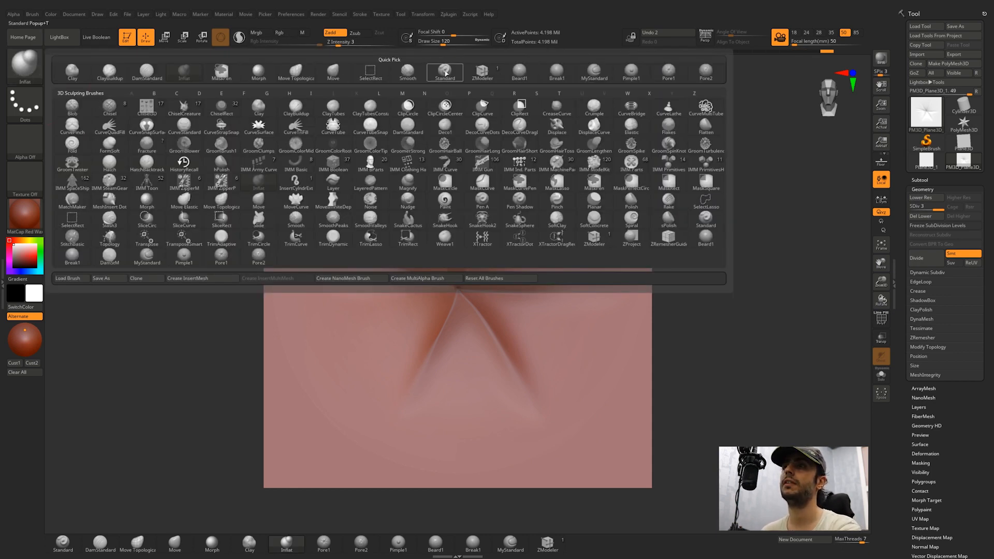
pyautogui.click(445, 71)
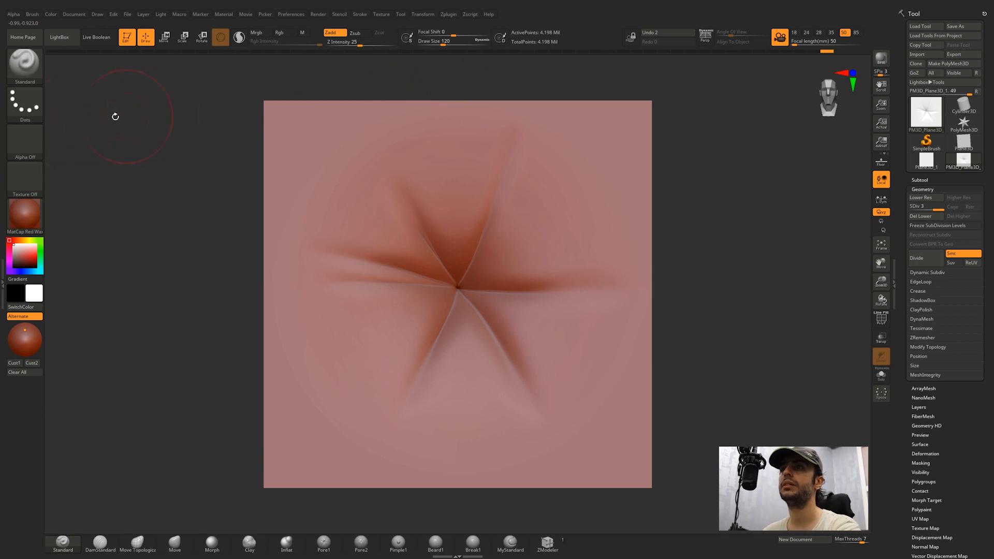
pyautogui.click(25, 104)
pyautogui.click(96, 120)
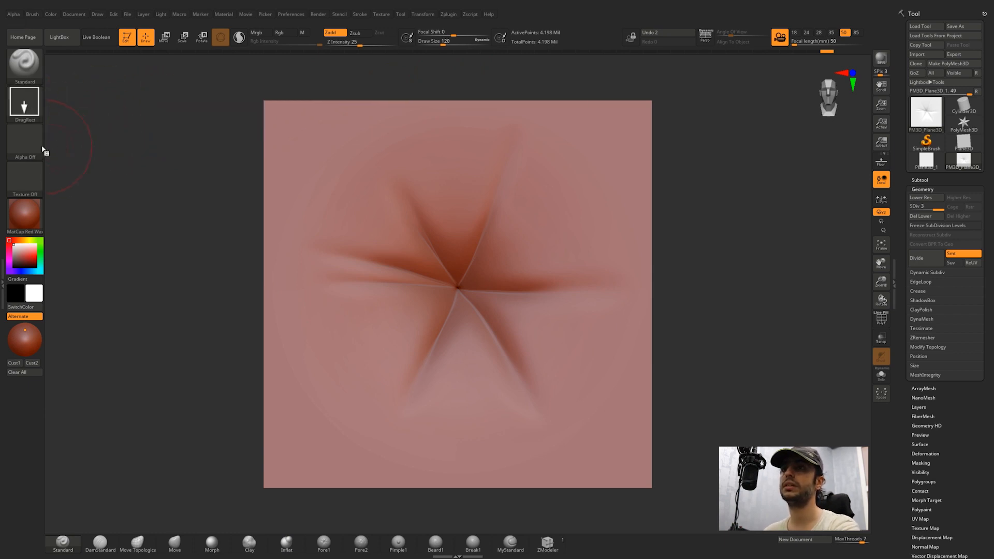
pyautogui.click(23, 143)
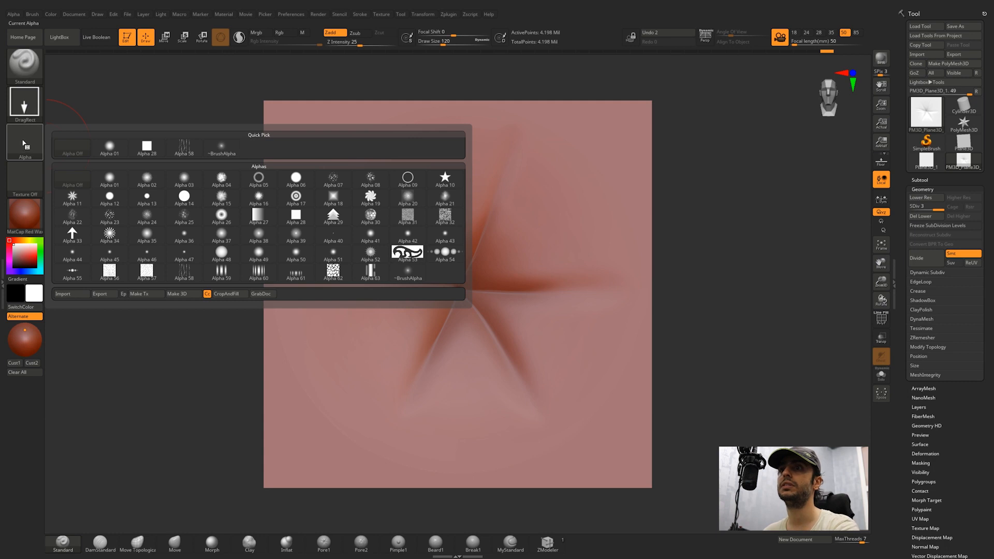
pyautogui.click(261, 293)
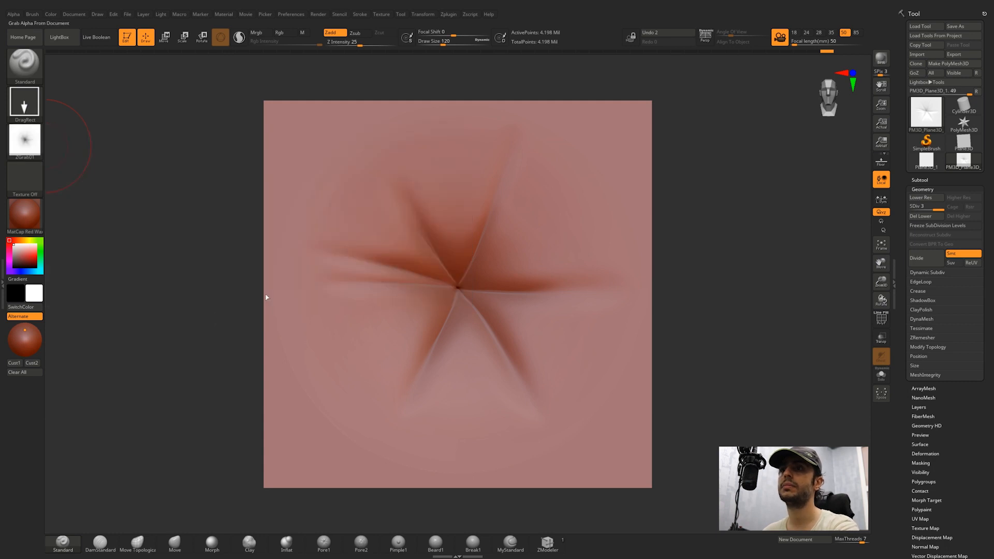
pyautogui.click(926, 180)
pyautogui.click(955, 365)
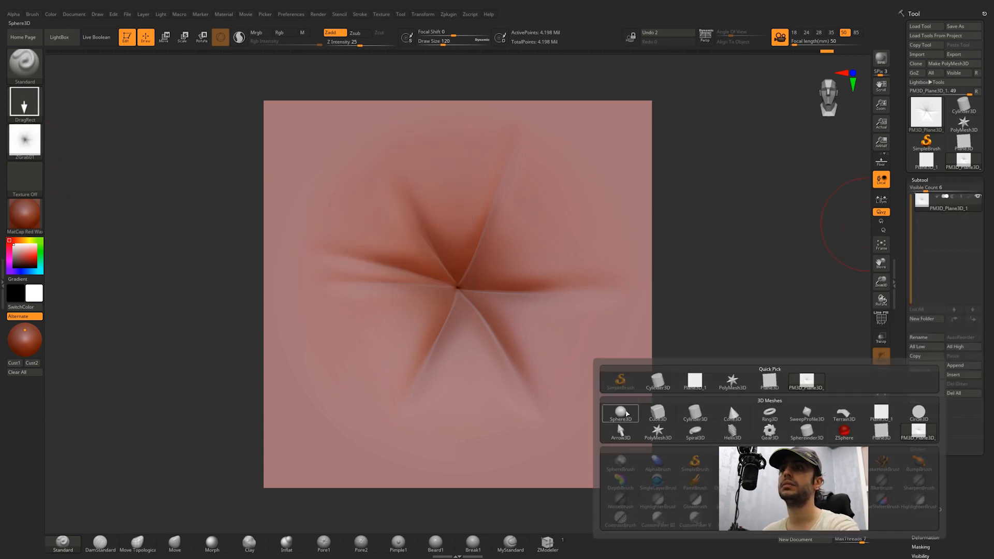
pyautogui.click(623, 412)
# Step: Try Mid Values of 90 and 0 on the grabbed pore alpha and set the brush's Z Intensity to 20
pyautogui.click(32, 14)
pyautogui.click(12, 15)
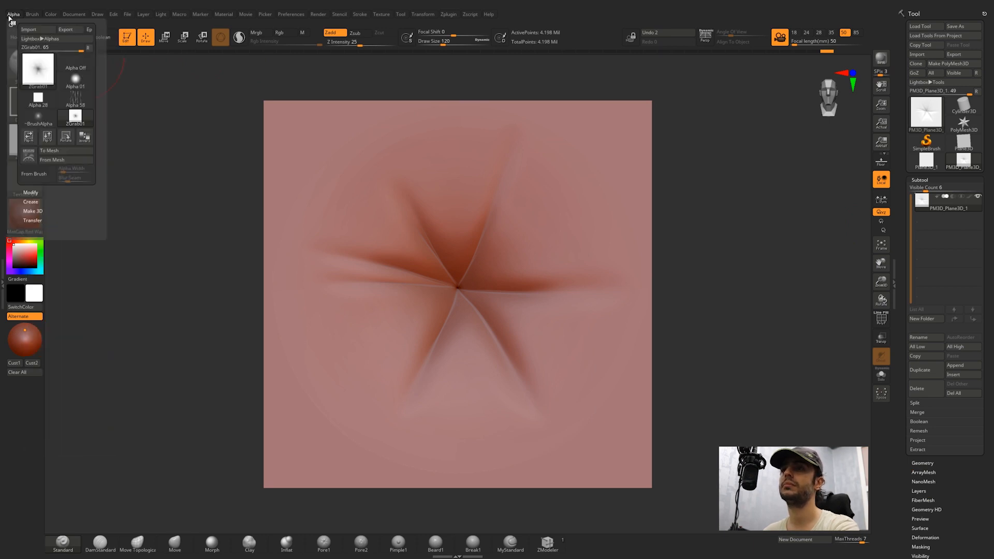
pyautogui.click(36, 193)
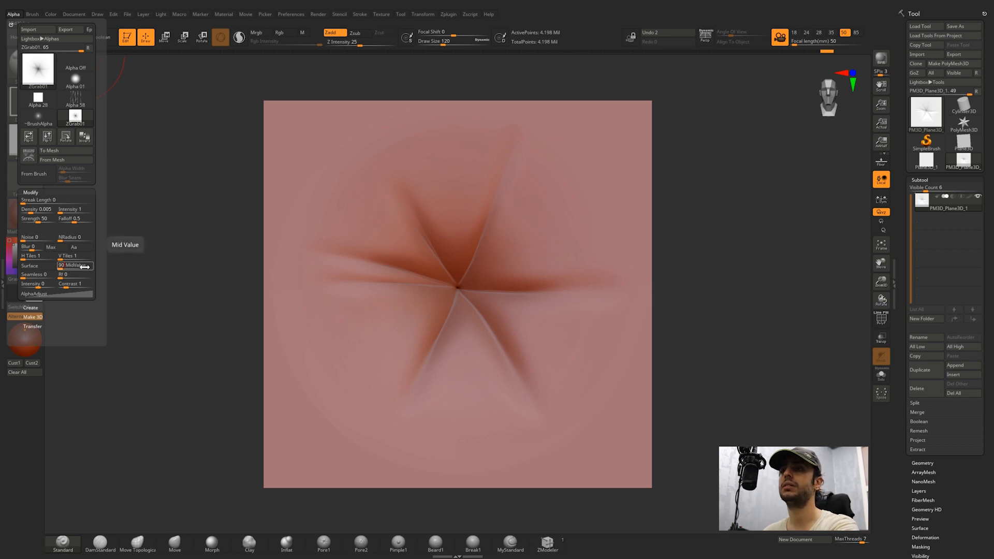
pyautogui.click(356, 43)
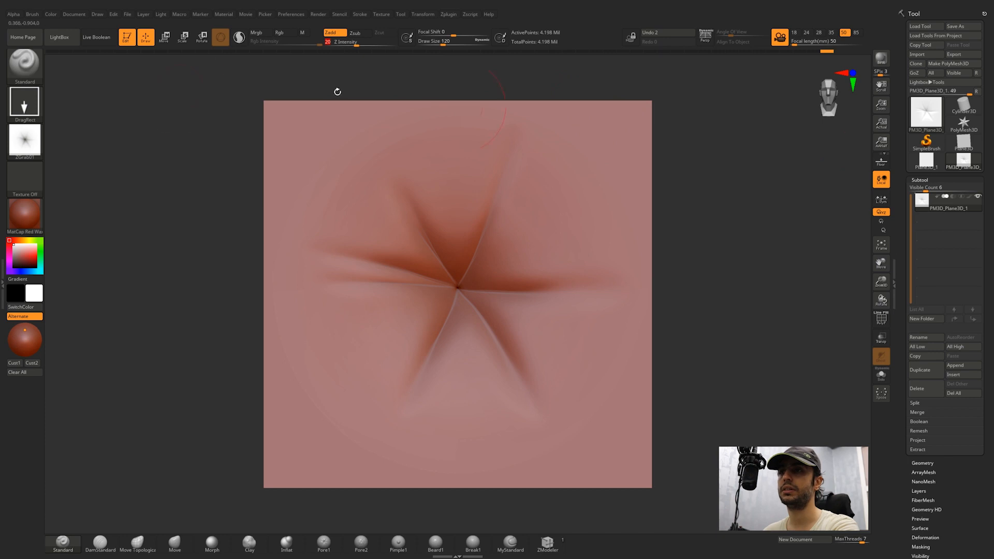
pyautogui.click(50, 14)
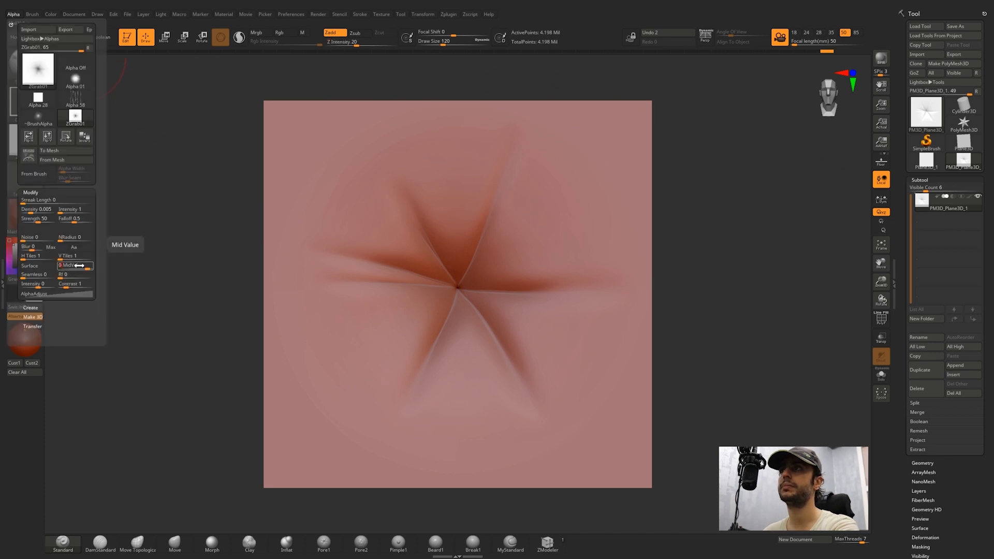
pyautogui.click(921, 180)
pyautogui.click(13, 14)
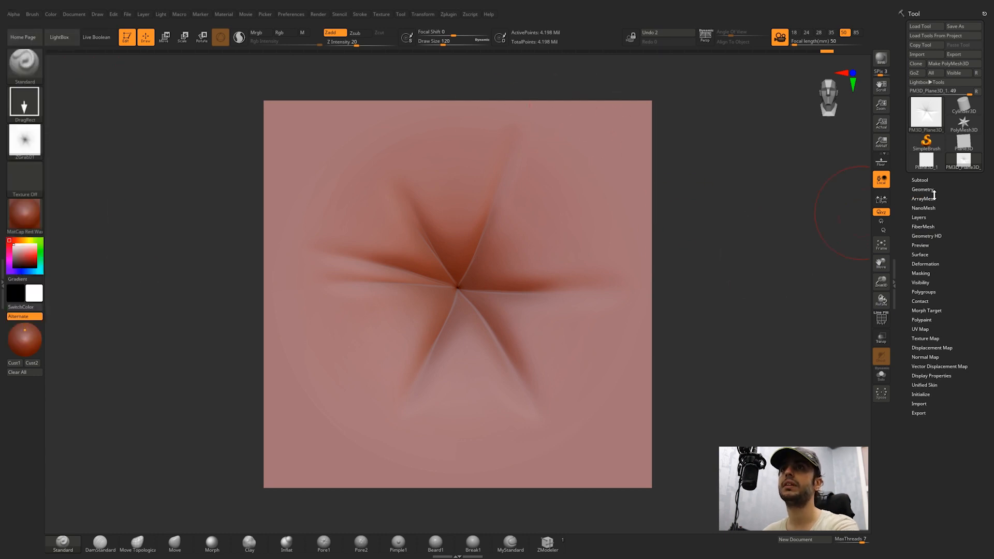
# Step: Append a Sphere3D as a new subtool, make it active and hide the sculpted plane
pyautogui.click(925, 180)
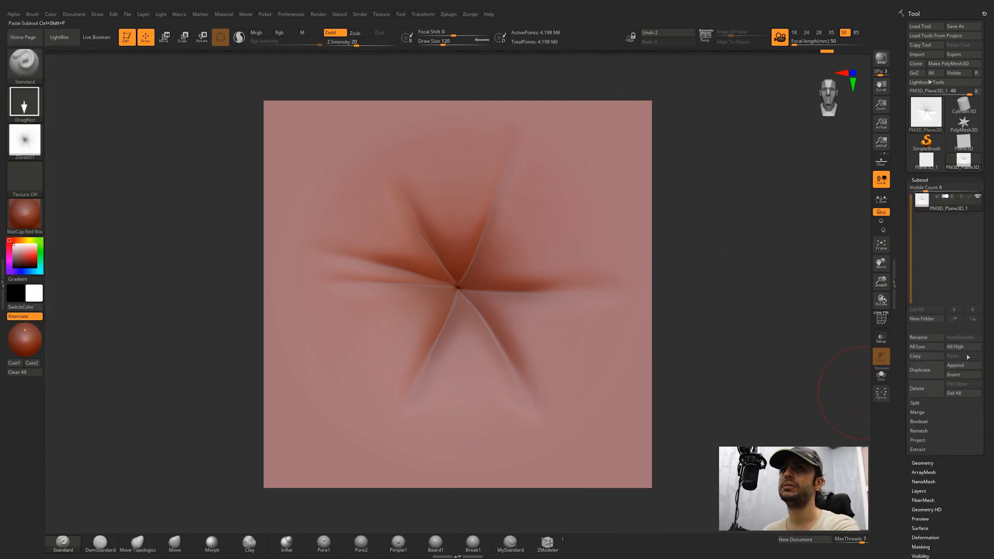
pyautogui.click(949, 367)
pyautogui.click(620, 413)
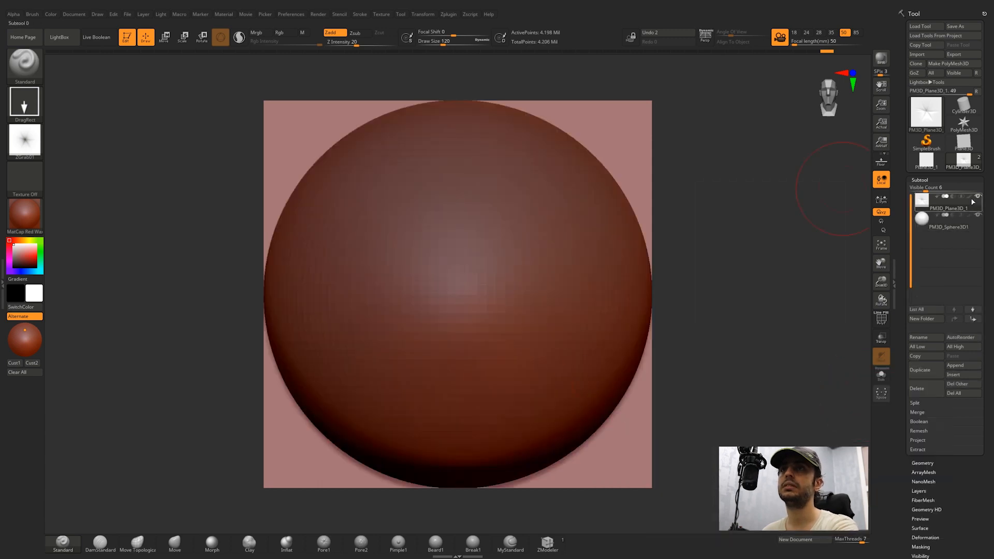
pyautogui.click(947, 219)
pyautogui.click(978, 197)
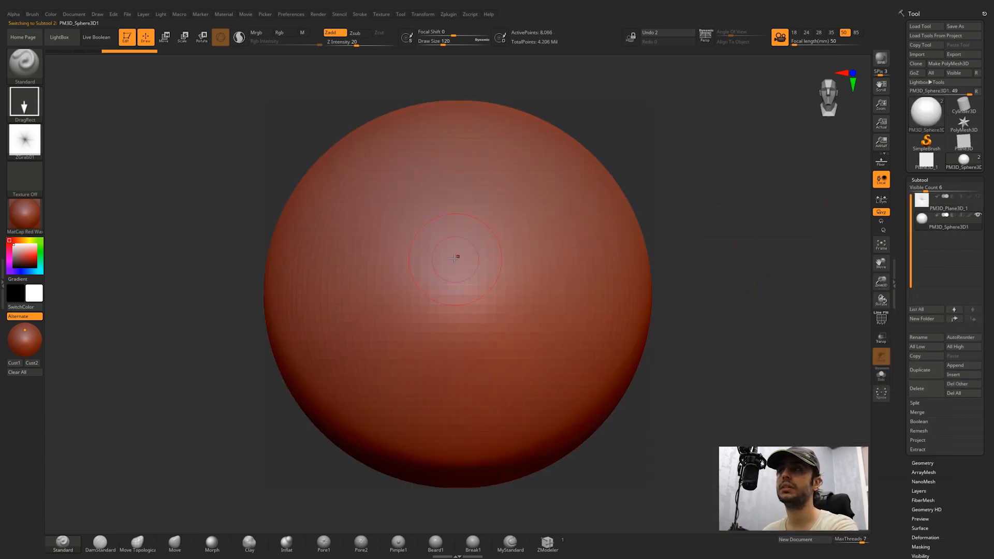
# Step: Subdivide the sphere four times so it can hold the pore detail
pyautogui.hotkey('ctrl', 'd')
pyautogui.hotkey('ctrl', 'd')
pyautogui.hotkey('ctrl', 'd')
pyautogui.hotkey('ctrl', 'd')
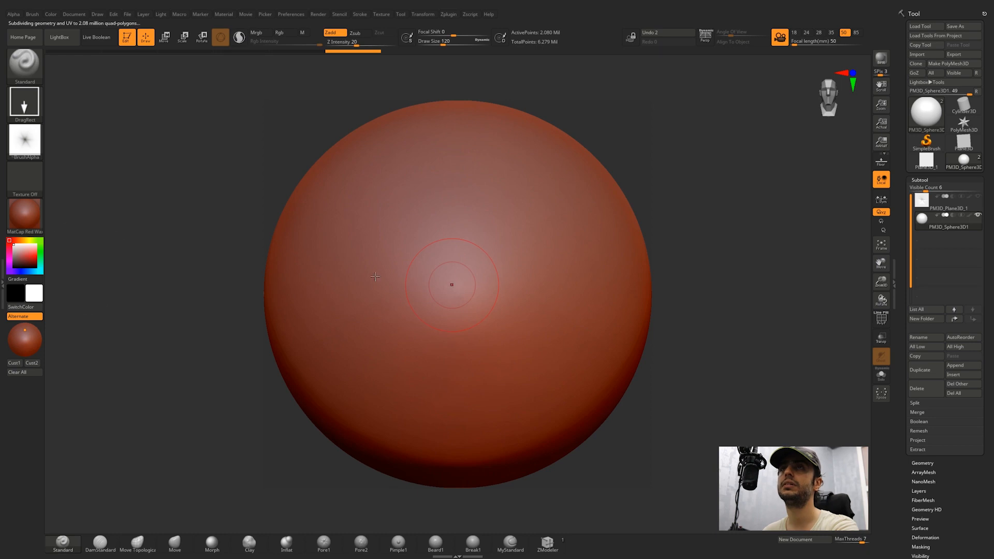
# Step: Apply the BumpViewerMaterial and stamp one large pore on the sphere's upper middle at Z Intensity 40
pyautogui.click(24, 214)
pyautogui.click(105, 382)
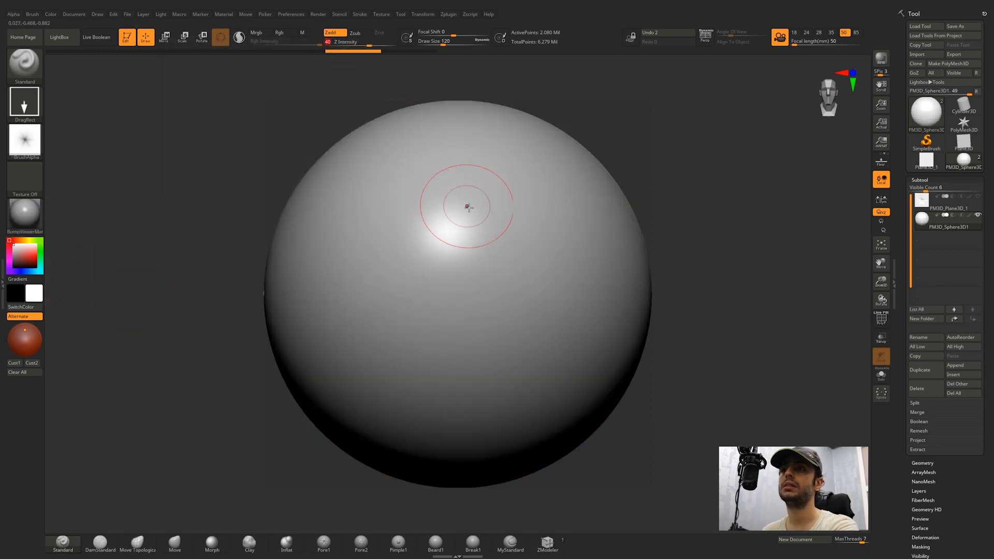
pyautogui.moveTo(465, 236)
pyautogui.mouseDown()
pyautogui.moveTo(492, 248)
pyautogui.moveTo(652, 556)
pyautogui.mouseUp()
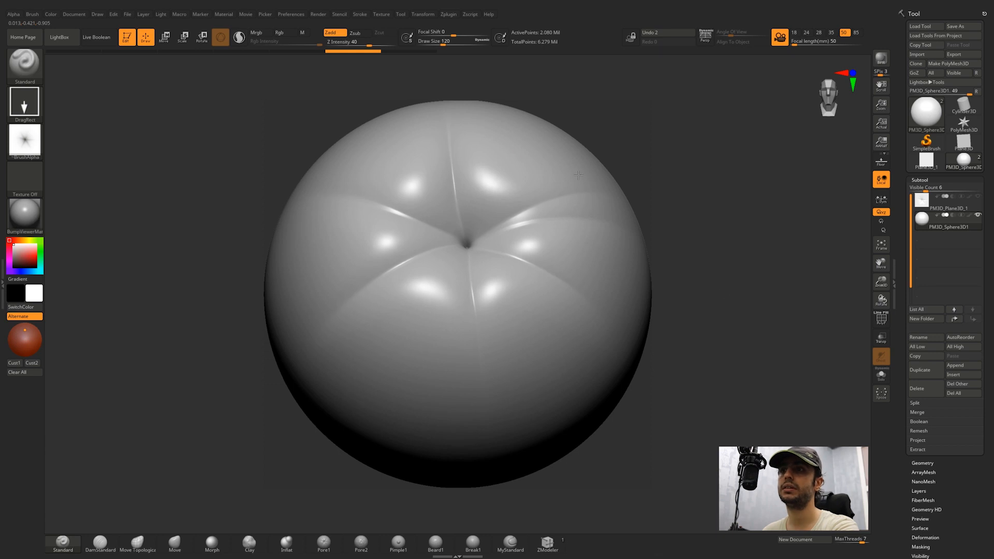
# Step: Render the sphere with BPR and export the Shaded render pass as BPR_Render.psd
pyautogui.click(318, 14)
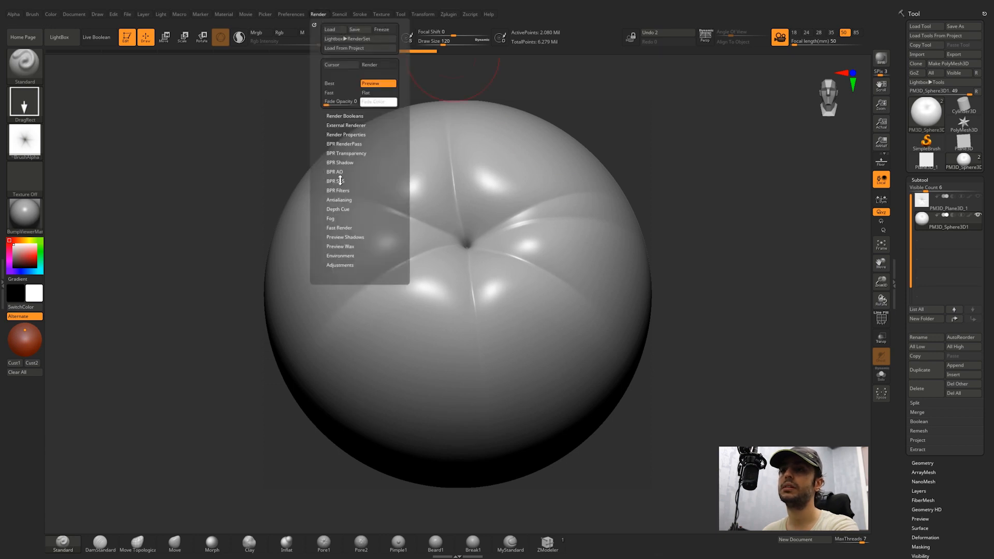
pyautogui.click(346, 143)
pyautogui.click(332, 159)
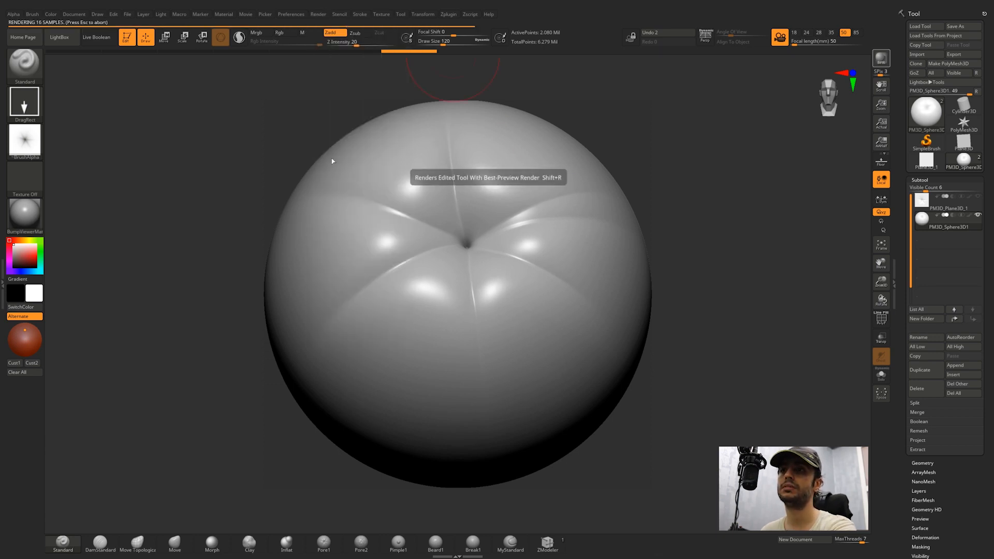
pyautogui.click(318, 14)
pyautogui.moveTo(350, 177)
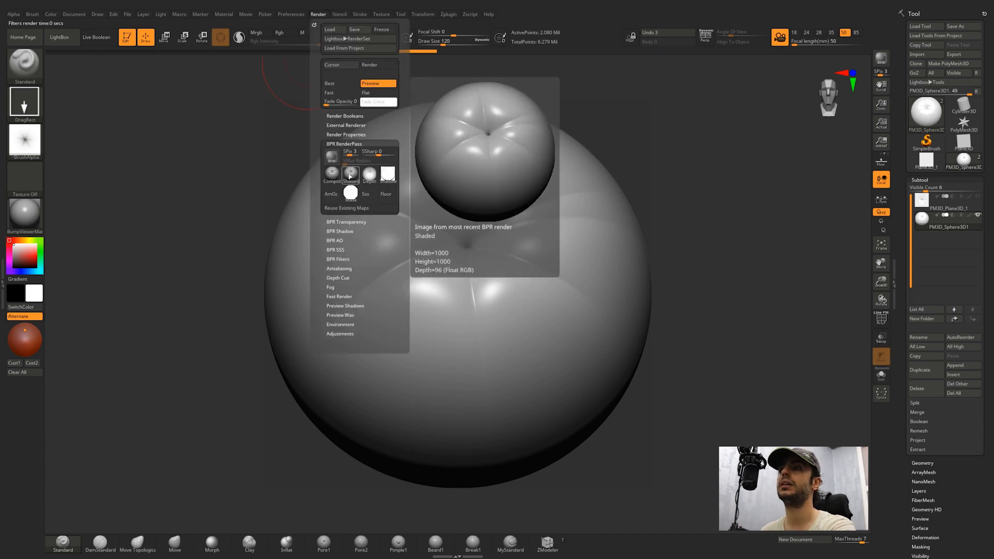
pyautogui.click(351, 176)
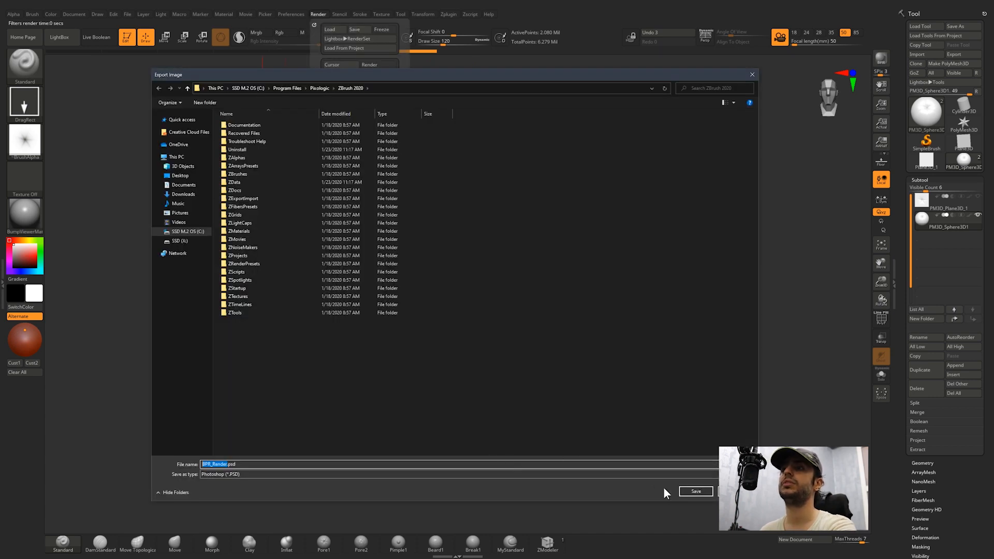
pyautogui.click(696, 491)
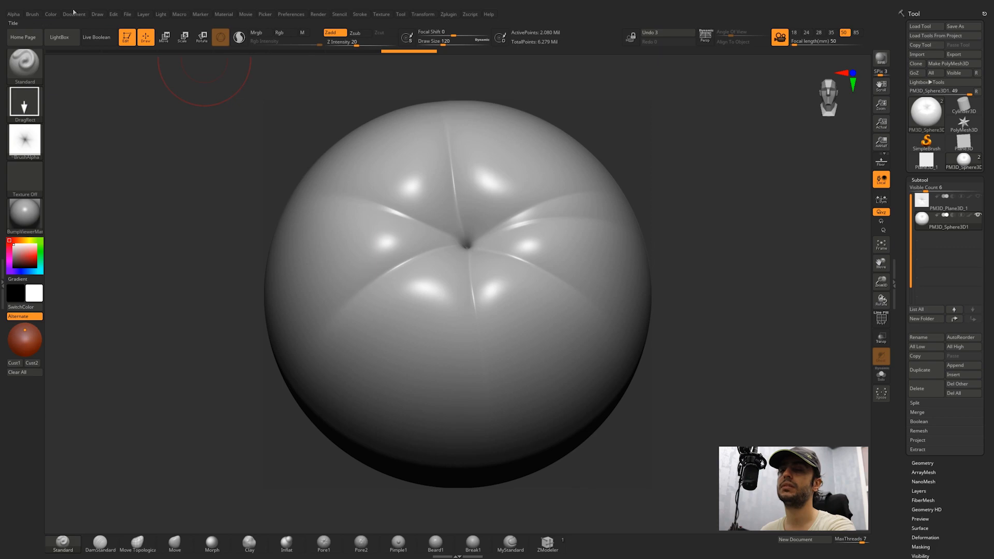
# Step: Use the exported BPR render image as the Standard brush's custom icon
pyautogui.click(33, 15)
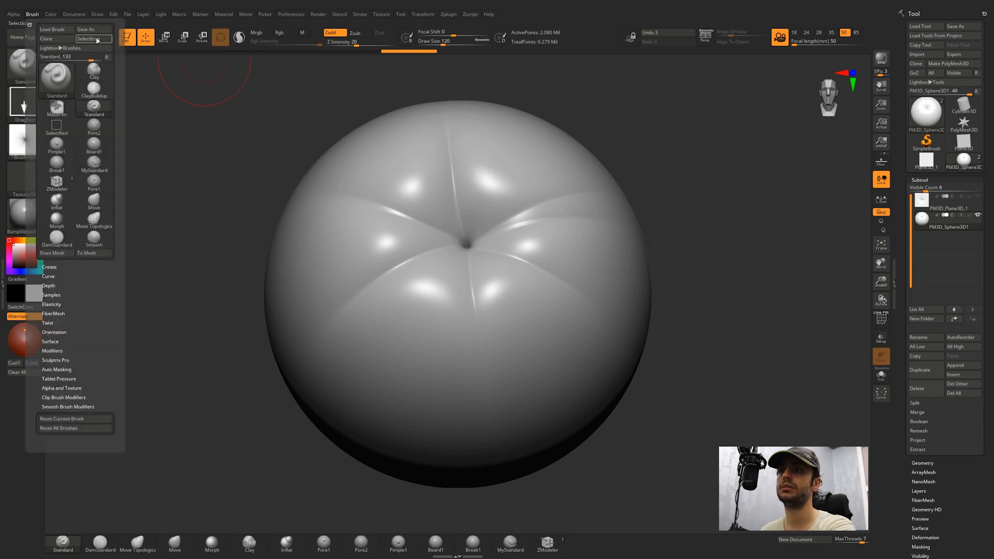
pyautogui.click(93, 38)
pyautogui.doubleClick(240, 321)
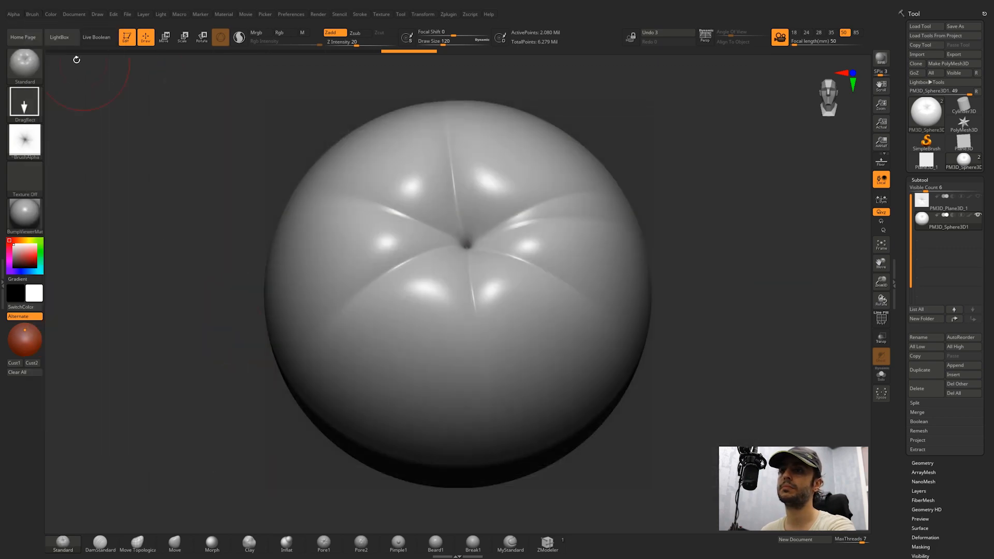
# Step: Save the customised brush as Single-Pore in the ZStartup BrushPresets folder
pyautogui.click(31, 15)
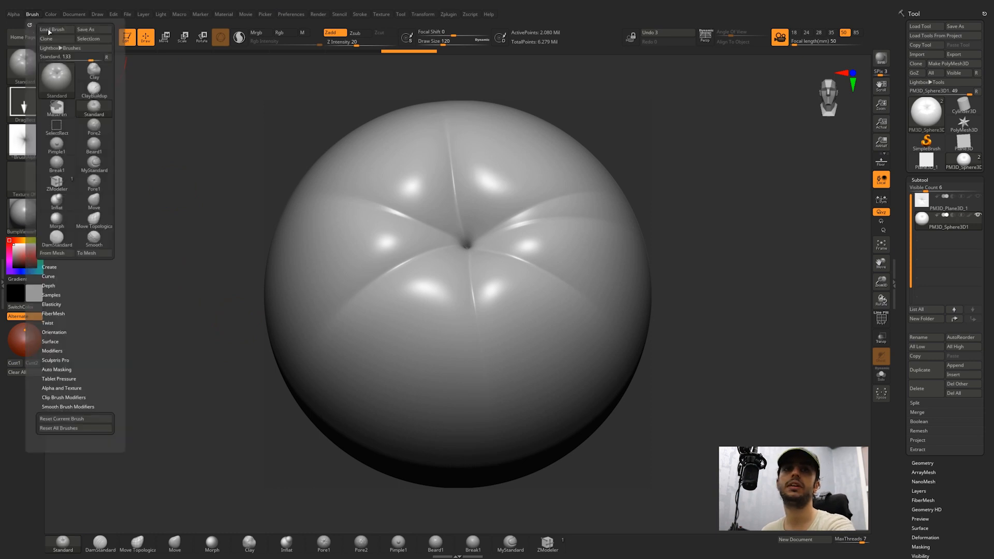
pyautogui.click(85, 29)
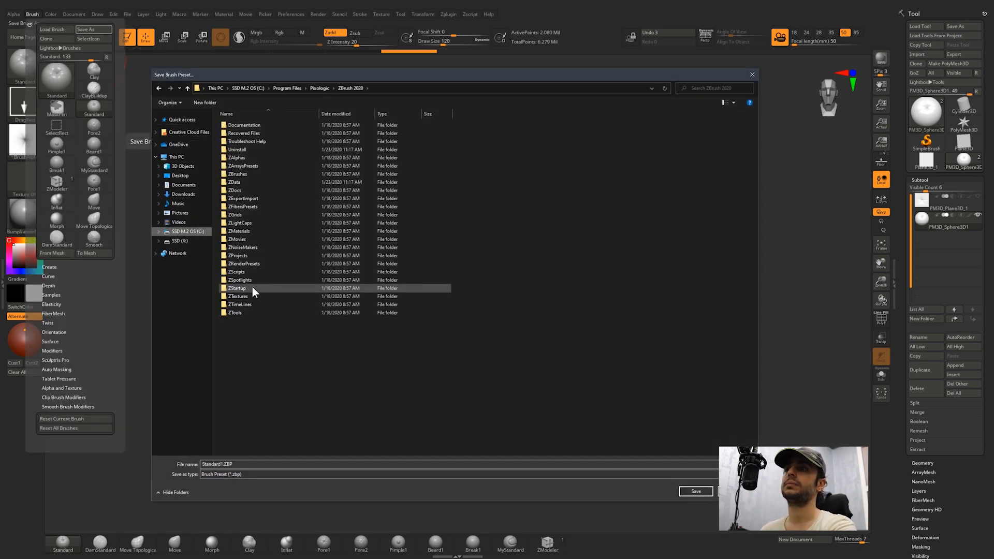
pyautogui.doubleClick(252, 288)
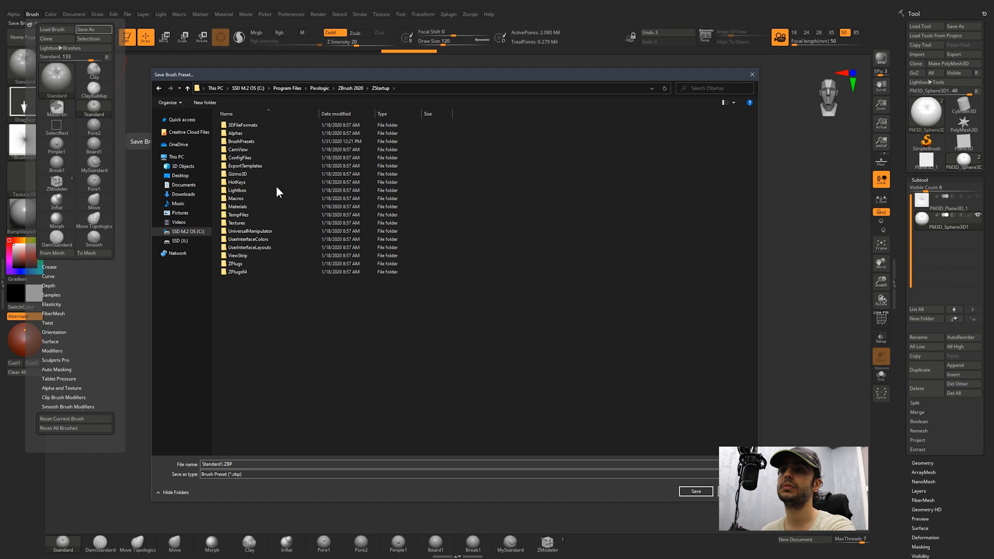
pyautogui.doubleClick(260, 141)
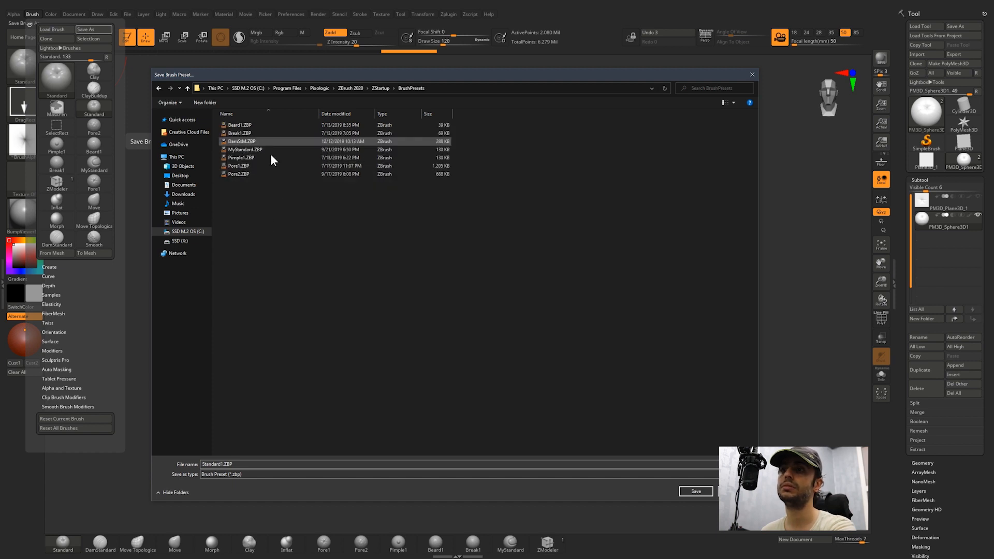
pyautogui.click(385, 465)
pyautogui.write('Single-Pore')
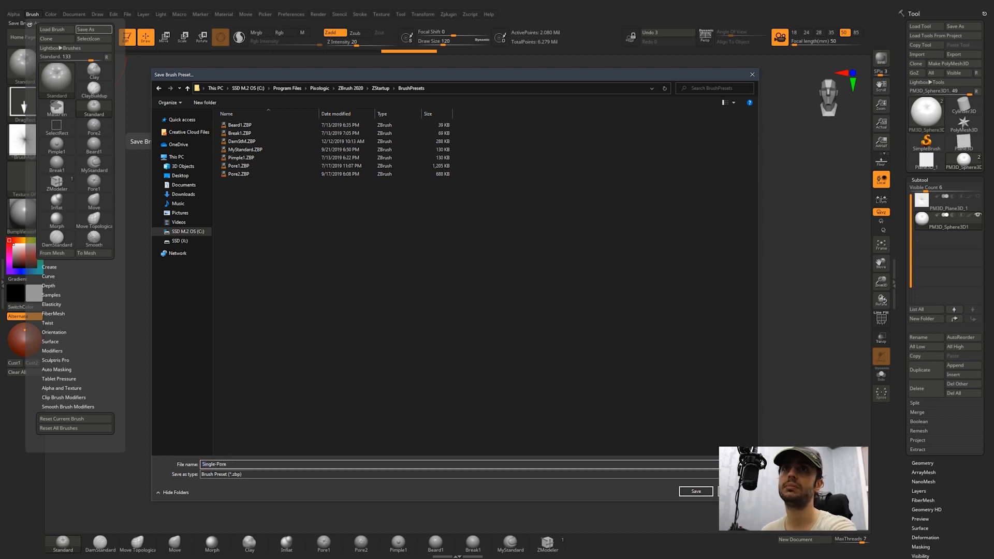
pyautogui.press('Return')
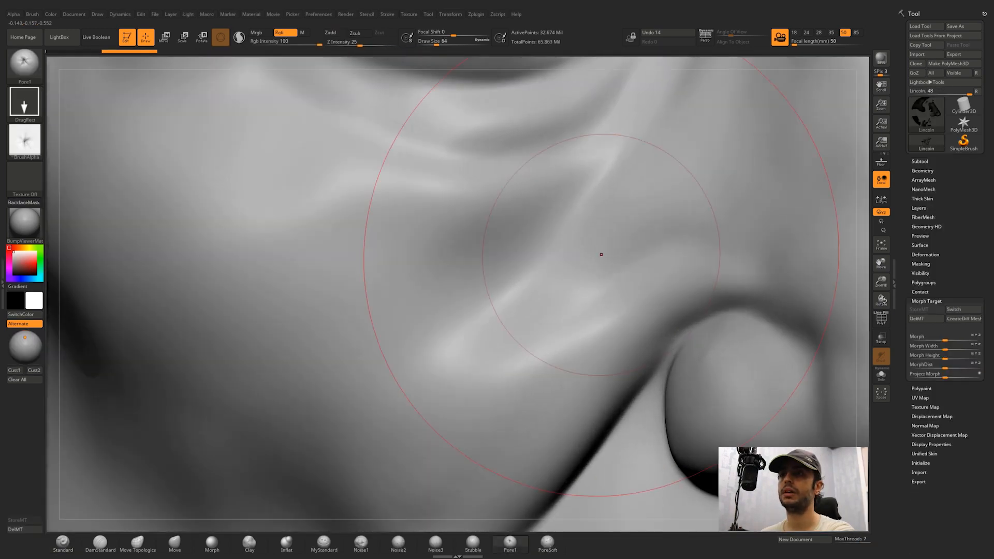
# Step: Reduce the Pore1 brush's Draw Size to 7.4673 and stamp a small test pore beside the skin creases at Z Intensity 50
pyautogui.press('space')
pyautogui.moveTo(593, 262); pyautogui.dragTo(580, 260)
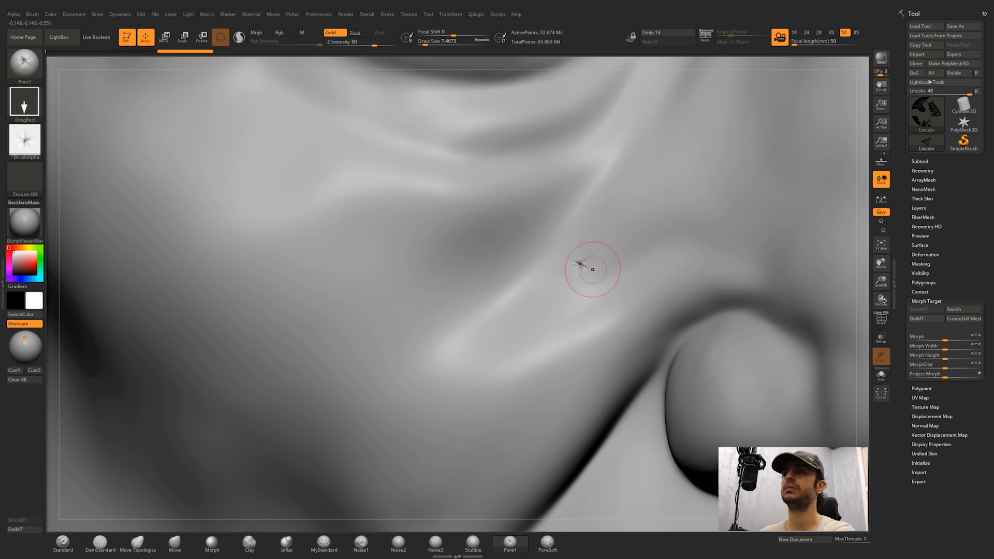
pyautogui.press('ctrl')
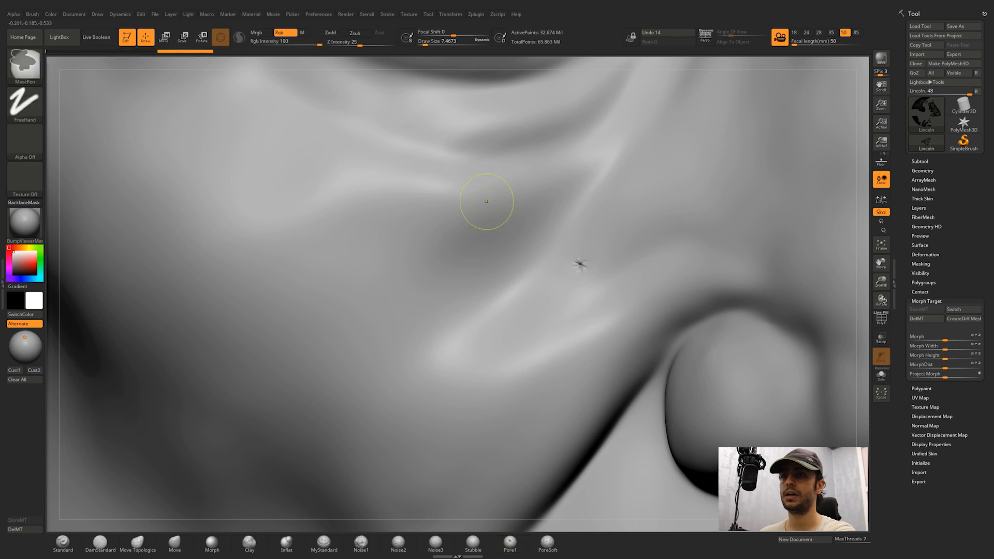
# Step: Undo the test pore and stamp a fainter one in the same area at Z Intensity 30
pyautogui.press('u')
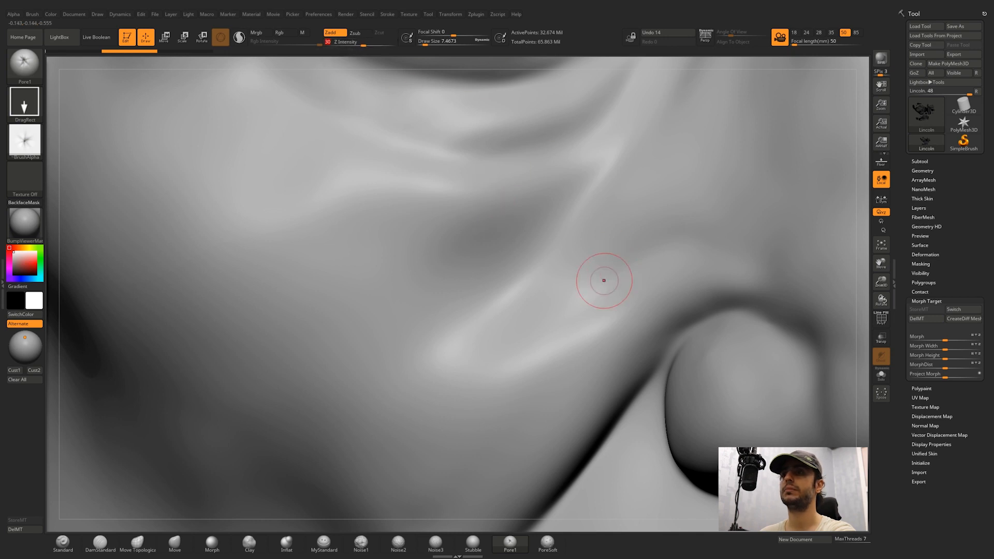
pyautogui.moveTo(581, 274); pyautogui.dragTo(587, 282)
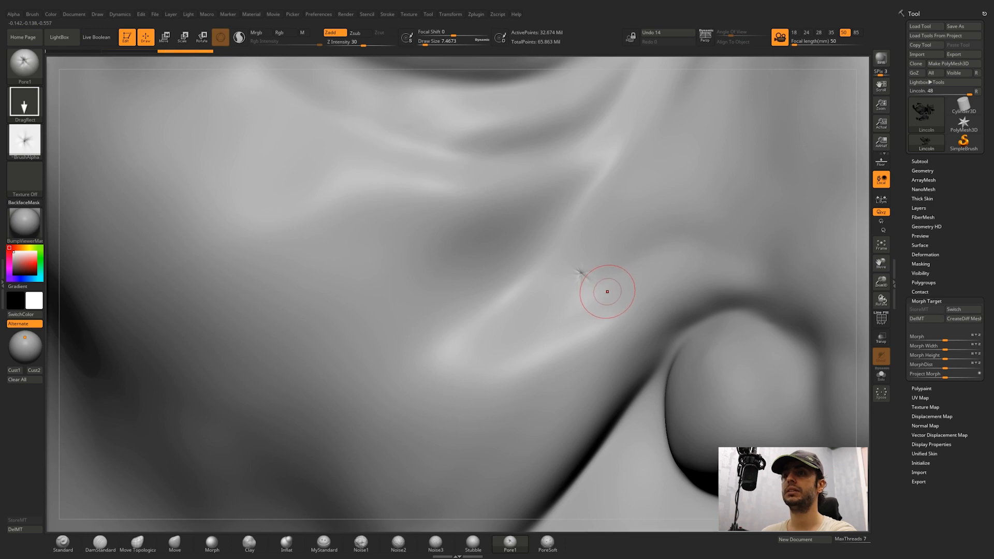
pyautogui.moveTo(605, 291)
pyautogui.mouseDown(button='right')
pyautogui.moveTo(588, 298)
pyautogui.moveTo(599, 286)
pyautogui.mouseUp(button='right')
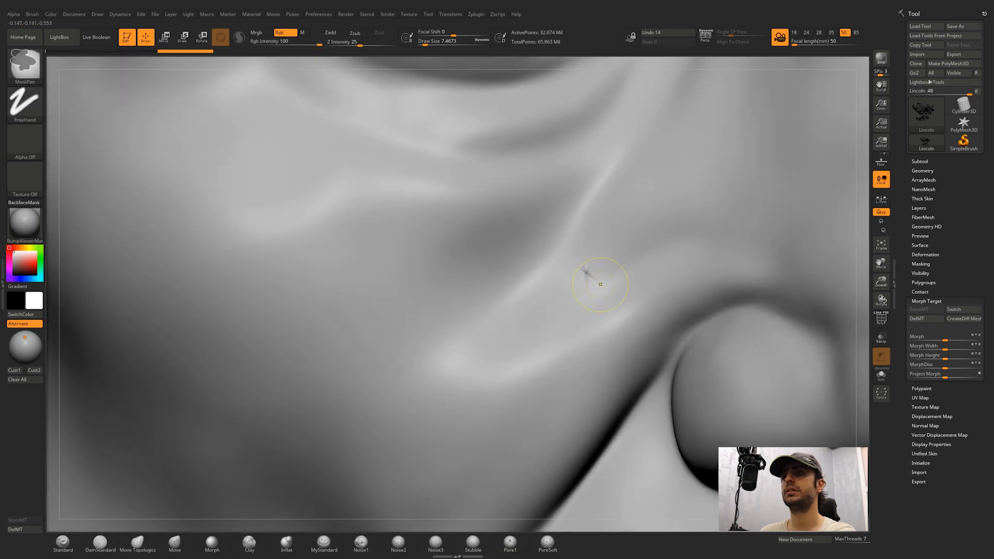
# Step: Undo the last test pore and set the Pore1 brush's Z Intensity to 35
pyautogui.hotkey('ctrl', 'z')
pyautogui.click(357, 42)
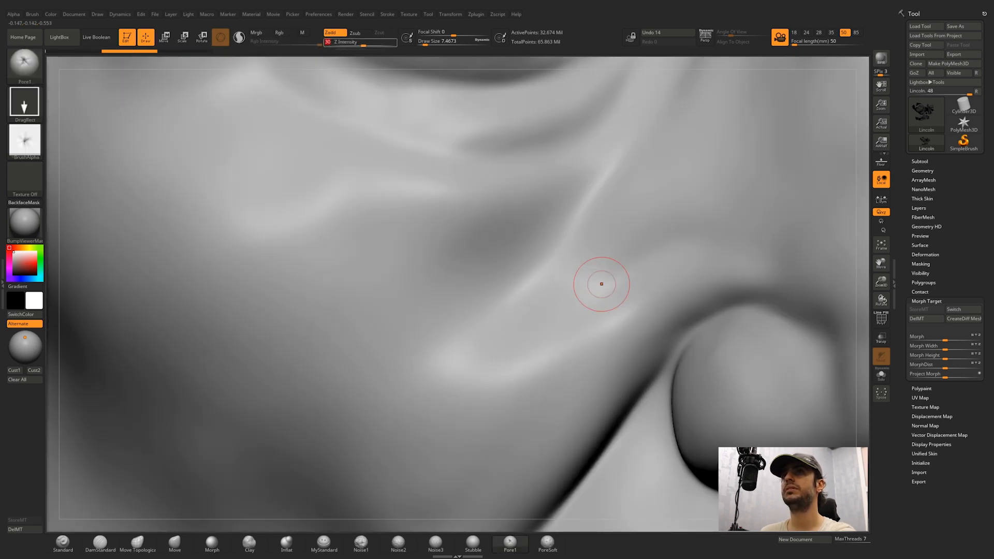
pyautogui.write('3')
pyautogui.press('Return')
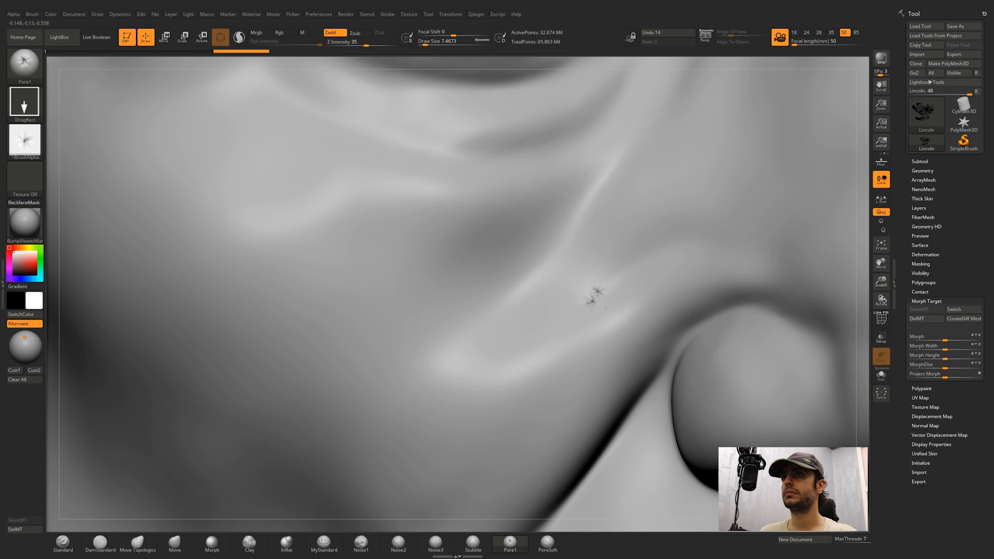
# Step: Stamp pores across the bust's right cheek, starting from the smooth skin beside the nostril
pyautogui.moveTo(618, 290)
pyautogui.mouseDown()
pyautogui.moveTo(595, 321)
pyautogui.moveTo(624, 383)
pyautogui.moveTo(601, 406)
pyautogui.moveTo(642, 310)
pyautogui.moveTo(667, 302)
pyautogui.moveTo(489, 388)
pyautogui.moveTo(461, 383)
pyautogui.moveTo(481, 471)
pyautogui.moveTo(424, 305)
pyautogui.moveTo(394, 455)
pyautogui.mouseUp()
pyautogui.moveTo(645, 223); pyautogui.dragTo(649, 228)
pyautogui.moveTo(727, 285); pyautogui.dragTo(745, 275)
pyautogui.moveTo(698, 290); pyautogui.dragTo(619, 448, button='right')
pyautogui.moveTo(574, 433); pyautogui.dragTo(580, 438)
pyautogui.moveTo(543, 481); pyautogui.dragTo(666, 169, button='right')
pyautogui.moveTo(652, 178); pyautogui.dragTo(657, 183)
# Step: Extend the right cheek's pores outward and down to the creases, undoing one misplaced stamp
pyautogui.moveTo(604, 166); pyautogui.dragTo(518, 290, button='right')
pyautogui.moveTo(481, 380); pyautogui.dragTo(543, 258, button='right')
pyautogui.moveTo(549, 356)
pyautogui.mouseDown()
pyautogui.moveTo(502, 416)
pyautogui.moveTo(466, 371)
pyautogui.mouseUp()
pyautogui.moveTo(414, 373); pyautogui.dragTo(445, 331, button='right')
pyautogui.moveTo(442, 330)
pyautogui.mouseDown()
pyautogui.moveTo(422, 392)
pyautogui.moveTo(383, 440)
pyautogui.moveTo(391, 243)
pyautogui.moveTo(373, 274)
pyautogui.moveTo(380, 182)
pyautogui.moveTo(310, 331)
pyautogui.moveTo(310, 124)
pyautogui.mouseUp()
pyautogui.hotkey('ctrl', 'z')
pyautogui.moveTo(321, 155); pyautogui.dragTo(404, 248, button='right')
pyautogui.moveTo(449, 356)
pyautogui.mouseDown()
pyautogui.moveTo(489, 484)
pyautogui.moveTo(430, 424)
pyautogui.mouseUp()
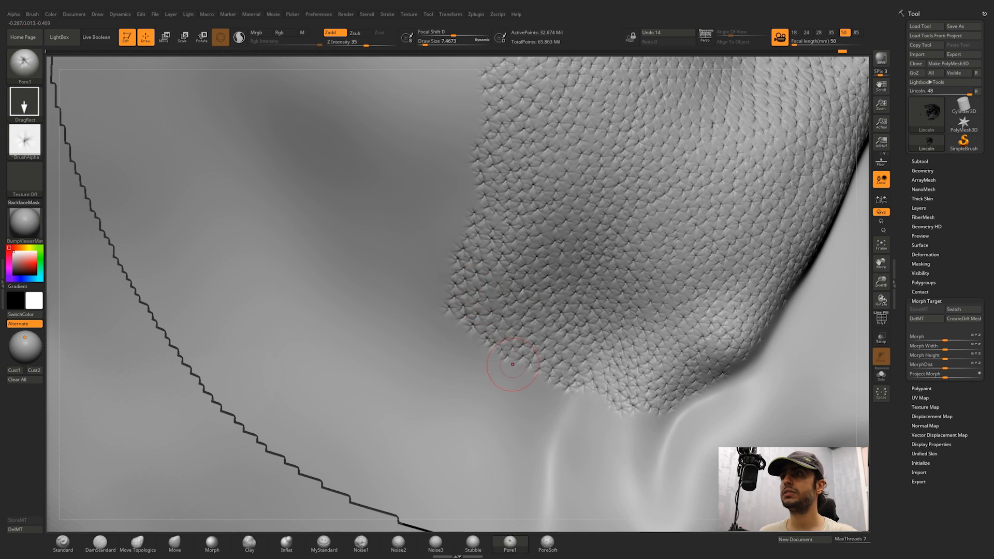
# Step: Stamp a patch of pores on the bust's left cheek, beside the nostril and smile line
pyautogui.moveTo(533, 317); pyautogui.dragTo(540, 327)
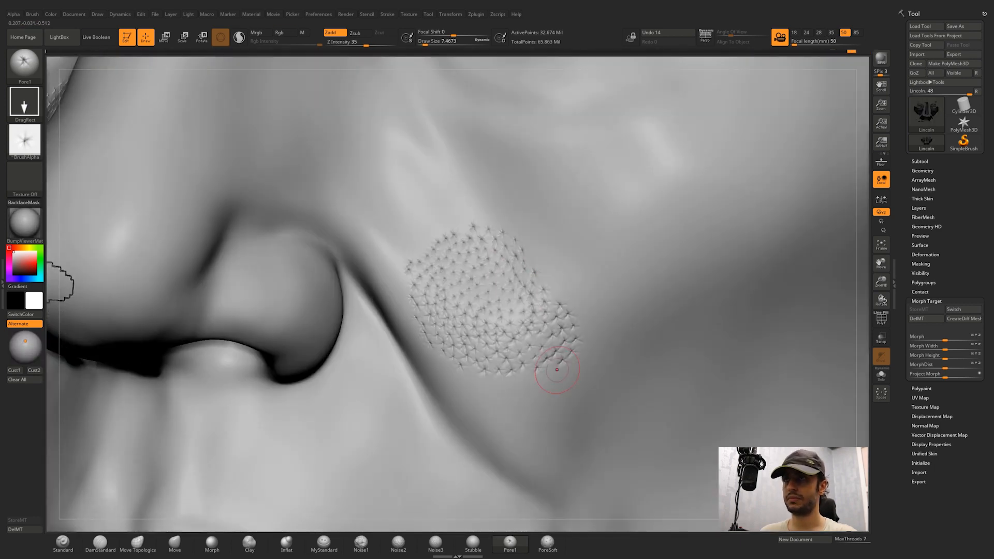
pyautogui.moveTo(482, 394); pyautogui.dragTo(488, 405)
pyautogui.moveTo(604, 351); pyautogui.dragTo(610, 365)
pyautogui.moveTo(418, 339); pyautogui.dragTo(424, 351)
pyautogui.moveTo(437, 212); pyautogui.dragTo(441, 219)
pyautogui.moveTo(512, 208); pyautogui.dragTo(516, 217)
pyautogui.moveTo(567, 264); pyautogui.dragTo(571, 274)
pyautogui.moveTo(613, 258); pyautogui.dragTo(616, 264)
# Step: Extend the left cheek's pore patch upward toward the lower eyelid
pyautogui.moveTo(558, 200); pyautogui.dragTo(562, 209)
pyautogui.moveTo(587, 202); pyautogui.dragTo(591, 212)
pyautogui.moveTo(609, 212); pyautogui.dragTo(613, 222)
pyautogui.moveTo(633, 222); pyautogui.dragTo(636, 230)
pyautogui.moveTo(680, 256); pyautogui.dragTo(684, 265)
pyautogui.moveTo(524, 177); pyautogui.dragTo(528, 186)
pyautogui.moveTo(610, 150); pyautogui.dragTo(666, 182)
pyautogui.moveTo(446, 161); pyautogui.dragTo(449, 169)
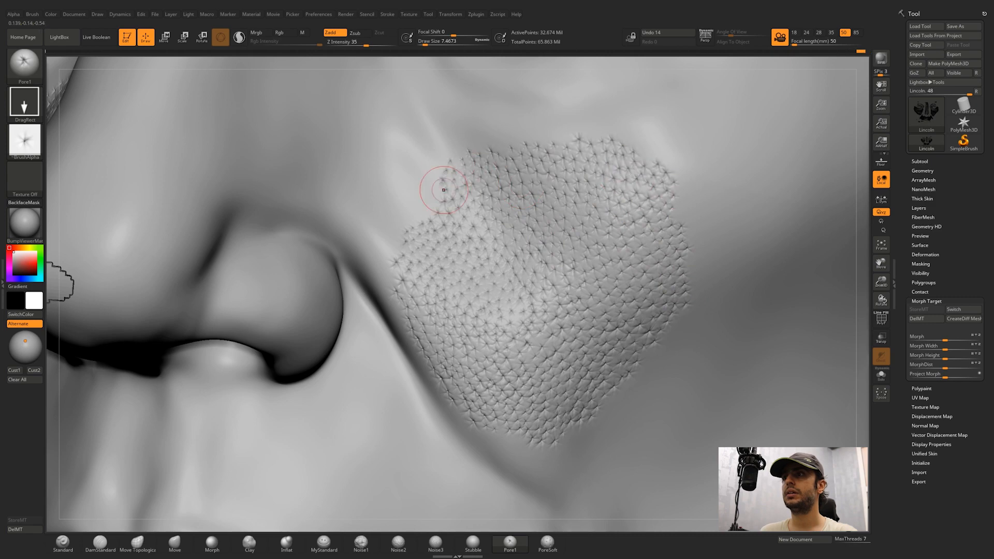
# Step: Fill in pores beside the left nostril and continue them down along the smile line
pyautogui.moveTo(394, 210); pyautogui.dragTo(397, 219)
pyautogui.moveTo(386, 158); pyautogui.dragTo(390, 167)
pyautogui.moveTo(355, 217); pyautogui.dragTo(357, 225)
pyautogui.moveTo(466, 321); pyautogui.dragTo(445, 289, button='right')
pyautogui.moveTo(482, 430); pyautogui.dragTo(500, 451)
pyautogui.moveTo(518, 372); pyautogui.dragTo(455, 320, button='right')
pyautogui.moveTo(520, 357); pyautogui.dragTo(524, 366)
pyautogui.moveTo(488, 352); pyautogui.dragTo(533, 391)
pyautogui.moveTo(497, 383); pyautogui.dragTo(465, 336, button='right')
pyautogui.moveTo(440, 370); pyautogui.dragTo(491, 414, button='right')
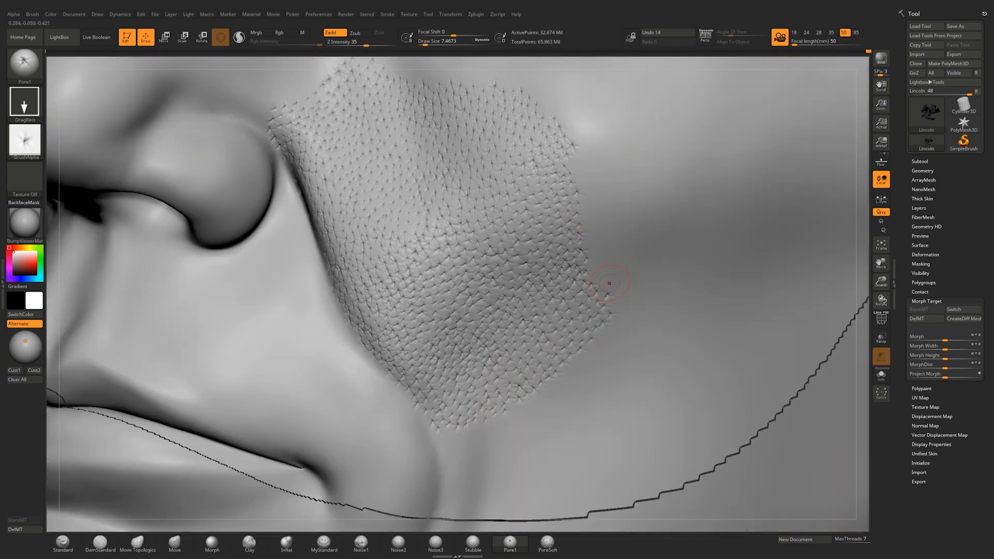
# Step: Stamp pores on the lower left cheek and close the Morph Target settings
pyautogui.keyDown('alt'); pyautogui.moveTo(631, 282); pyautogui.dragTo(600, 466, button='right'); pyautogui.keyUp('alt')
pyautogui.moveTo(641, 454); pyautogui.dragTo(645, 461)
pyautogui.moveTo(569, 394); pyautogui.dragTo(465, 290, button='right')
pyautogui.moveTo(343, 130); pyautogui.dragTo(347, 136)
pyautogui.click(927, 301)
pyautogui.keyDown('ctrl'); pyautogui.moveTo(518, 311); pyautogui.dragTo(543, 394, button='right'); pyautogui.keyUp('ctrl')
pyautogui.moveTo(591, 455); pyautogui.dragTo(595, 464)
pyautogui.moveTo(639, 444); pyautogui.dragTo(643, 452)
# Step: Widen the left cheek's pore coverage outward toward the side of the face
pyautogui.moveTo(621, 454); pyautogui.dragTo(543, 362, button='right')
pyautogui.moveTo(619, 334)
pyautogui.mouseDown()
pyautogui.moveTo(623, 341)
pyautogui.moveTo(610, 318)
pyautogui.mouseUp()
pyautogui.moveTo(620, 262); pyautogui.dragTo(625, 269)
pyautogui.moveTo(624, 269); pyautogui.dragTo(595, 310, button='right')
pyautogui.moveTo(564, 270); pyautogui.dragTo(568, 277)
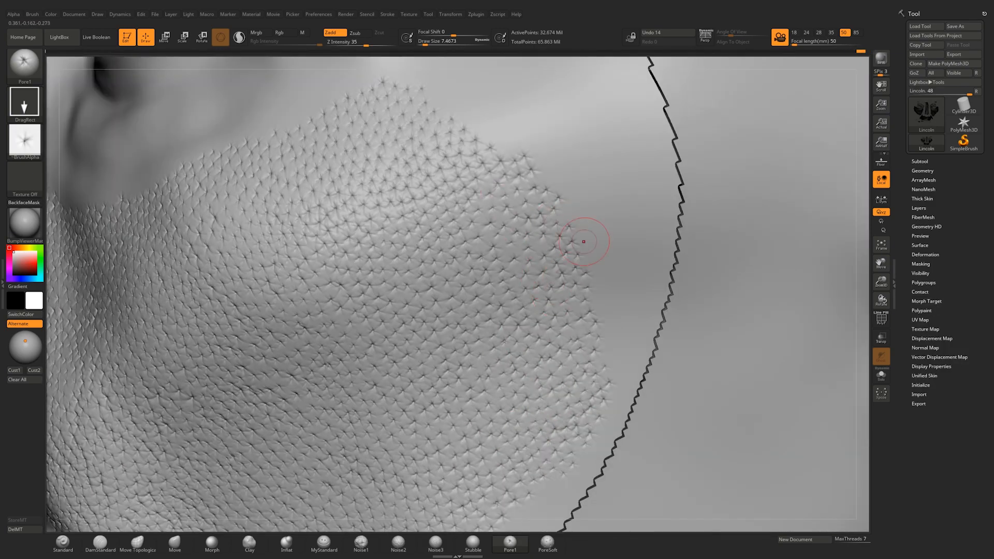
pyautogui.moveTo(544, 259); pyautogui.dragTo(518, 336, button='right')
pyautogui.moveTo(555, 215); pyautogui.dragTo(559, 222)
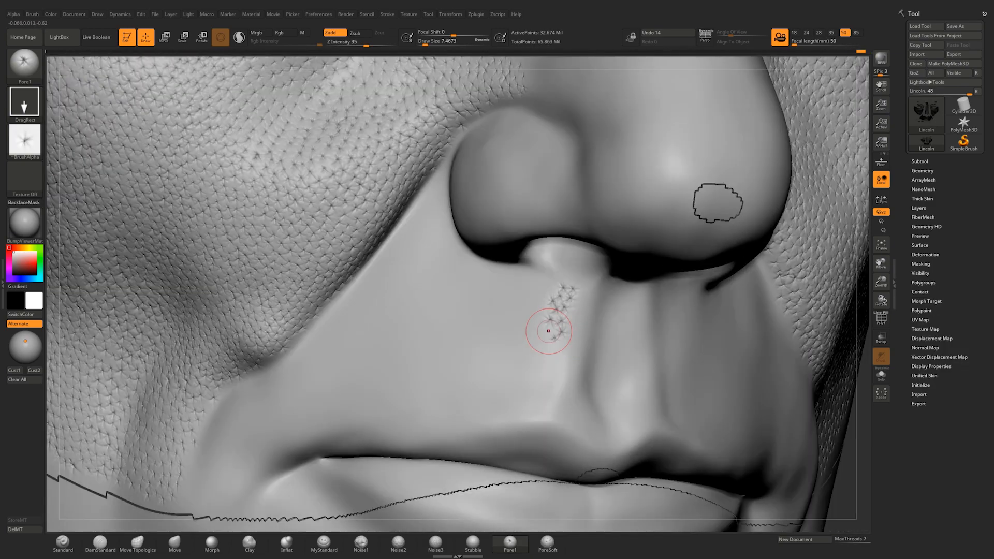
# Step: Stamp pores over the skin above the upper lip, between the right nostril and the mouth corner
pyautogui.moveTo(550, 328); pyautogui.dragTo(477, 349)
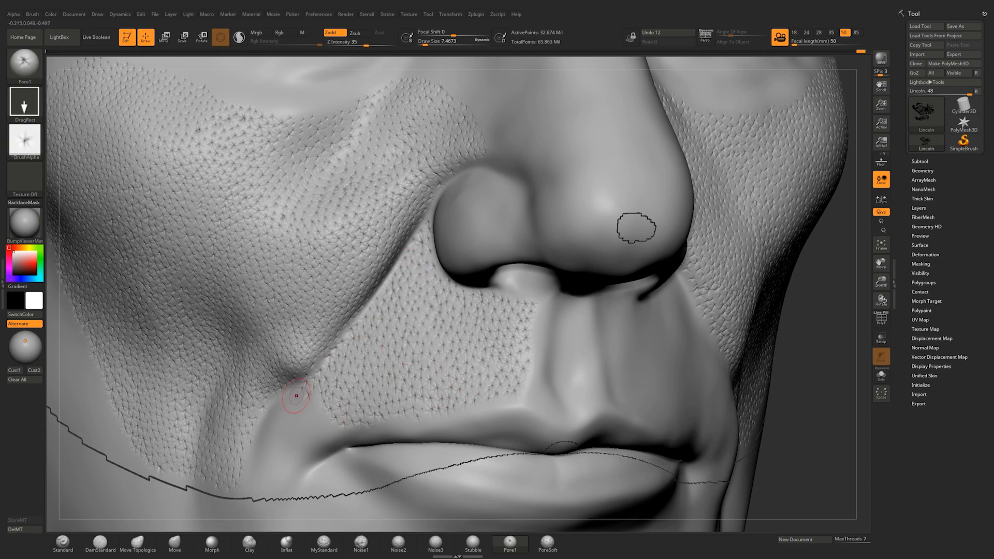
pyautogui.moveTo(545, 402); pyautogui.dragTo(549, 409)
pyautogui.moveTo(569, 382); pyautogui.dragTo(331, 331, button='right')
pyautogui.moveTo(468, 305); pyautogui.dragTo(487, 323)
pyautogui.moveTo(503, 313); pyautogui.dragTo(506, 321)
# Step: Continue the pore coverage over the remaining skin around the mouth
pyautogui.moveTo(528, 331); pyautogui.dragTo(513, 346, button='right')
pyautogui.moveTo(544, 365); pyautogui.dragTo(587, 371)
pyautogui.moveTo(603, 304); pyautogui.dragTo(606, 312)
pyautogui.moveTo(632, 344); pyautogui.dragTo(580, 362, button='right')
pyautogui.moveTo(598, 375); pyautogui.dragTo(644, 390)
pyautogui.moveTo(638, 426); pyautogui.dragTo(642, 433)
pyautogui.moveTo(708, 404); pyautogui.dragTo(712, 412)
pyautogui.moveTo(695, 450); pyautogui.dragTo(698, 458)
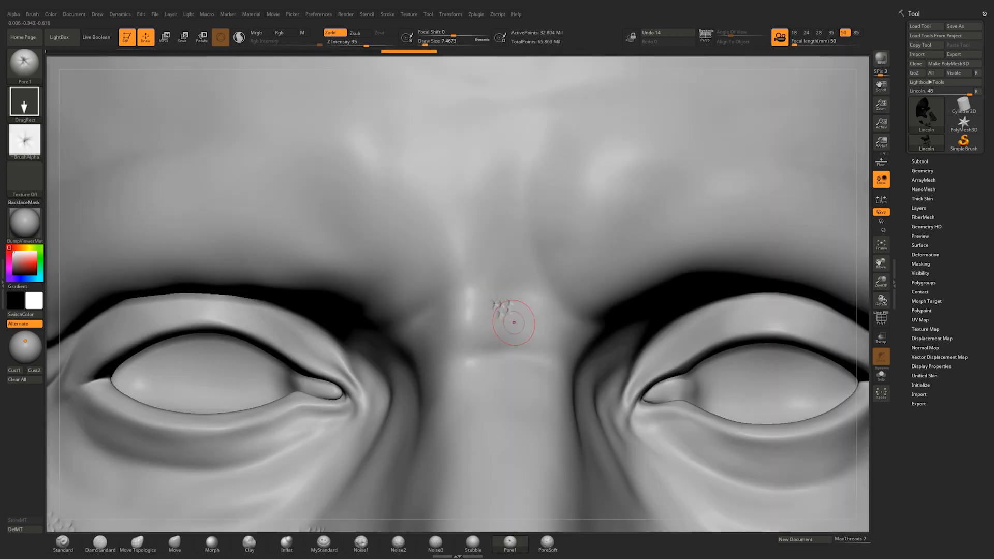
# Step: Stamp a band of pores between the eyebrows, across the top of the nose bridge
pyautogui.moveTo(510, 317); pyautogui.dragTo(514, 324)
pyautogui.moveTo(477, 290); pyautogui.dragTo(435, 339)
pyautogui.moveTo(403, 336); pyautogui.dragTo(407, 343)
pyautogui.moveTo(450, 275); pyautogui.dragTo(509, 276)
pyautogui.moveTo(517, 280); pyautogui.dragTo(457, 290, button='right')
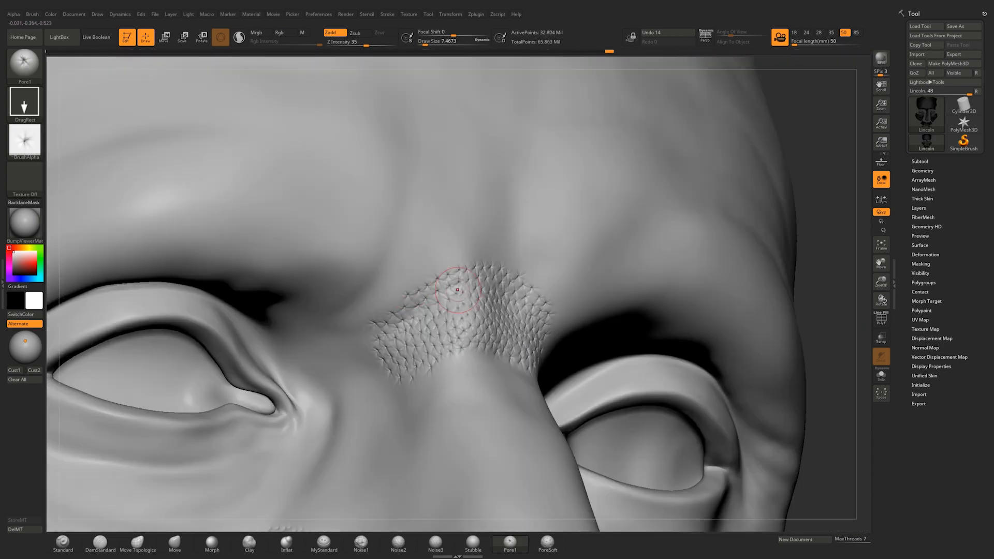
# Step: Extend the pores from the nose bridge up into the frown area between the brows
pyautogui.moveTo(517, 270); pyautogui.dragTo(456, 258, button='right')
pyautogui.moveTo(581, 303); pyautogui.dragTo(584, 311)
pyautogui.moveTo(582, 249); pyautogui.dragTo(586, 257)
pyautogui.moveTo(584, 259); pyautogui.dragTo(564, 248, button='right')
pyautogui.moveTo(536, 238); pyautogui.dragTo(540, 245)
pyautogui.moveTo(541, 233)
pyautogui.mouseDown(button='right')
pyautogui.moveTo(528, 240)
pyautogui.moveTo(580, 248)
pyautogui.mouseUp(button='right')
# Step: Widen the frown-area pores toward the inner end of the right eyebrow
pyautogui.moveTo(719, 185); pyautogui.dragTo(722, 192)
pyautogui.moveTo(775, 201); pyautogui.dragTo(779, 208)
pyautogui.moveTo(677, 188)
pyautogui.mouseDown()
pyautogui.moveTo(680, 196)
pyautogui.moveTo(670, 189)
pyautogui.mouseUp()
pyautogui.moveTo(601, 212); pyautogui.dragTo(595, 249, button='right')
pyautogui.moveTo(617, 256); pyautogui.dragTo(620, 262)
pyautogui.moveTo(546, 297); pyautogui.dragTo(549, 304)
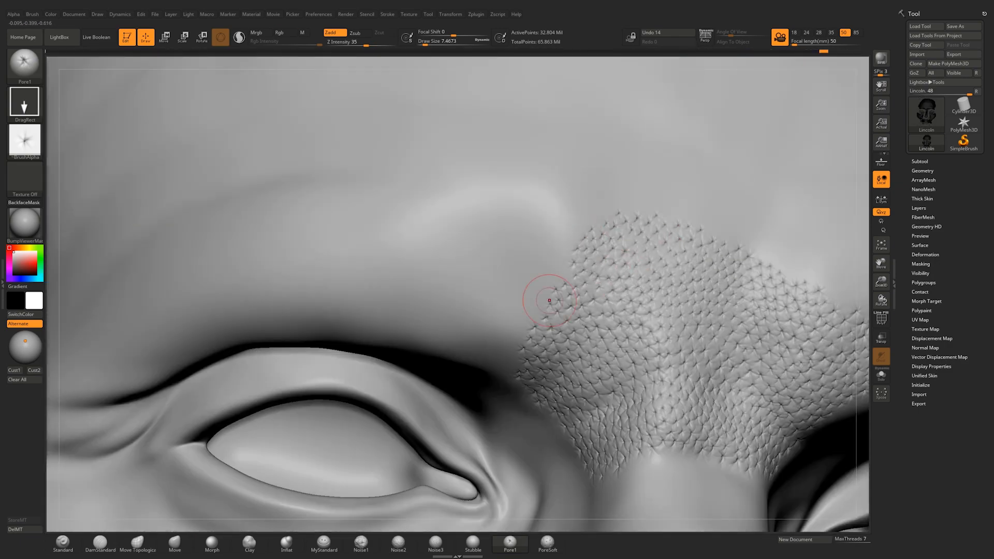
# Step: Stamp pores along the upper edge of the frown-area patch, across to the inner left brow
pyautogui.moveTo(569, 269); pyautogui.dragTo(633, 170, button='right')
pyautogui.moveTo(579, 184); pyautogui.dragTo(582, 191)
pyautogui.moveTo(555, 216); pyautogui.dragTo(558, 222)
pyautogui.moveTo(564, 223); pyautogui.dragTo(482, 233, button='right')
pyautogui.moveTo(533, 242); pyautogui.dragTo(536, 249)
pyautogui.moveTo(571, 211); pyautogui.dragTo(575, 219)
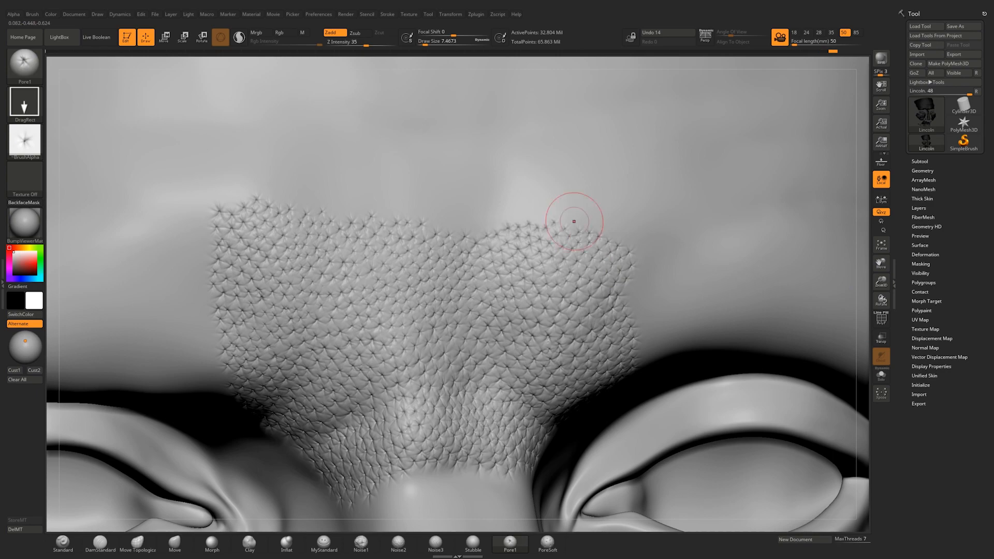
# Step: Extend the pore patch outward above the inner half of the left eyebrow
pyautogui.moveTo(637, 308); pyautogui.dragTo(640, 315)
pyautogui.moveTo(696, 290)
pyautogui.mouseDown(button='right')
pyautogui.moveTo(675, 301)
pyautogui.moveTo(605, 424)
pyautogui.moveTo(564, 311)
pyautogui.mouseUp(button='right')
pyautogui.moveTo(581, 241); pyautogui.dragTo(585, 248)
pyautogui.moveTo(596, 261); pyautogui.dragTo(600, 268)
pyautogui.moveTo(610, 246); pyautogui.dragTo(612, 253)
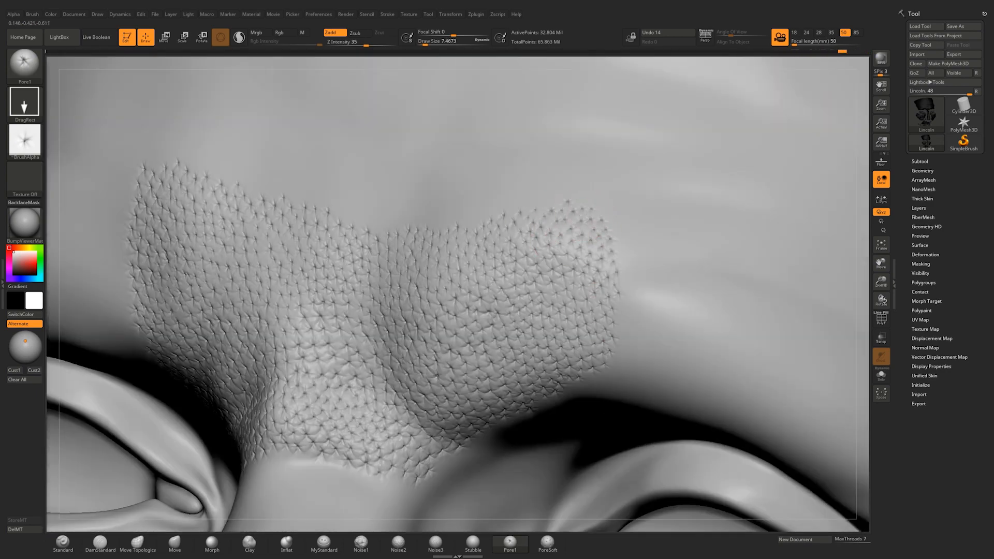
pyautogui.moveTo(610, 259); pyautogui.dragTo(701, 402, button='right')
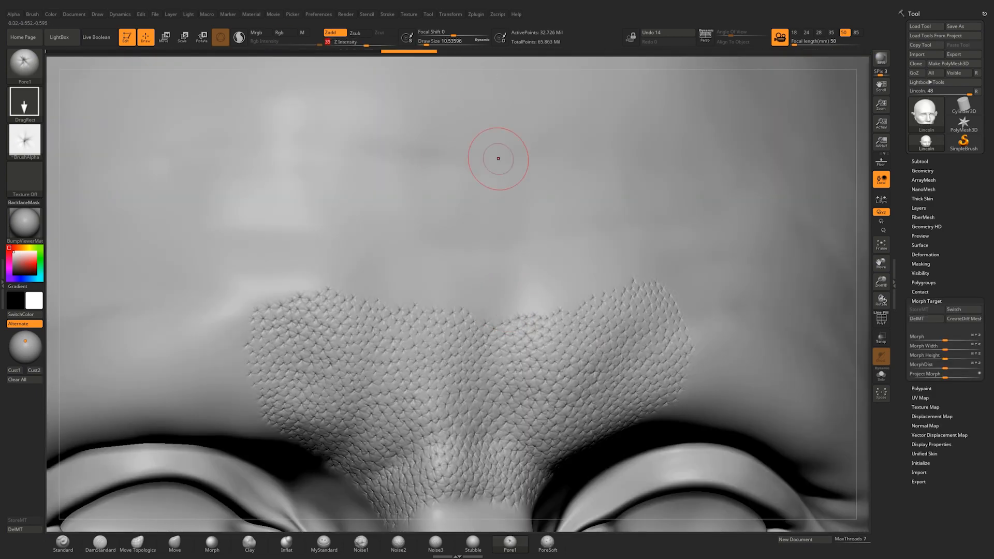
# Step: Stamp pores higher on the central forehead above the left brow at Draw Size 10.53596
pyautogui.moveTo(548, 298); pyautogui.dragTo(551, 305)
pyautogui.moveTo(496, 297); pyautogui.dragTo(532, 286)
pyautogui.moveTo(548, 267); pyautogui.dragTo(550, 274)
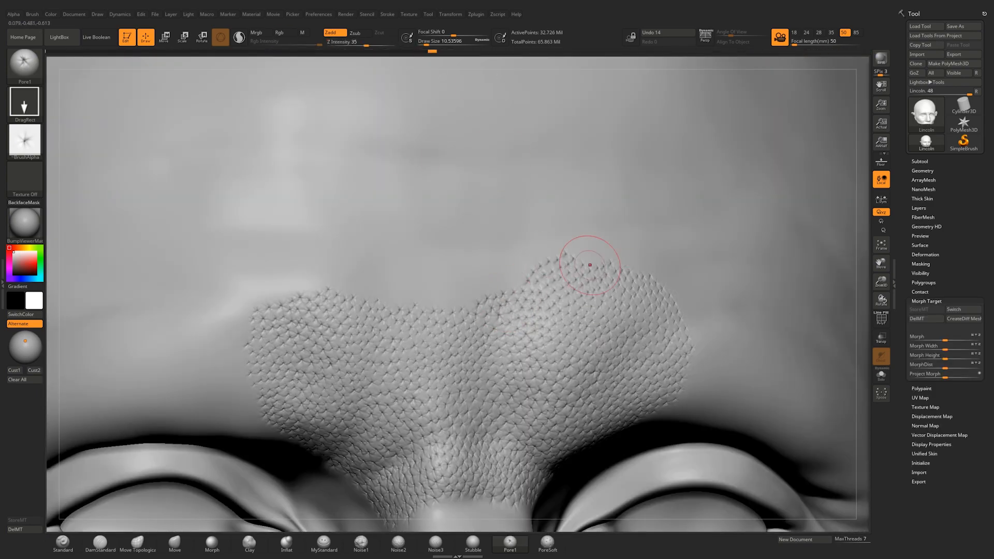
pyautogui.moveTo(467, 275); pyautogui.dragTo(470, 281)
pyautogui.moveTo(494, 246); pyautogui.dragTo(497, 253)
pyautogui.moveTo(473, 246); pyautogui.dragTo(476, 253)
# Step: Stamp matching pores on the forehead above the inner right brow
pyautogui.moveTo(389, 270); pyautogui.dragTo(393, 277)
pyautogui.moveTo(367, 270); pyautogui.dragTo(325, 286)
pyautogui.moveTo(276, 280); pyautogui.dragTo(280, 287)
pyautogui.moveTo(318, 235); pyautogui.dragTo(321, 242)
pyautogui.moveTo(284, 259); pyautogui.dragTo(287, 266)
pyautogui.moveTo(253, 319); pyautogui.dragTo(257, 327)
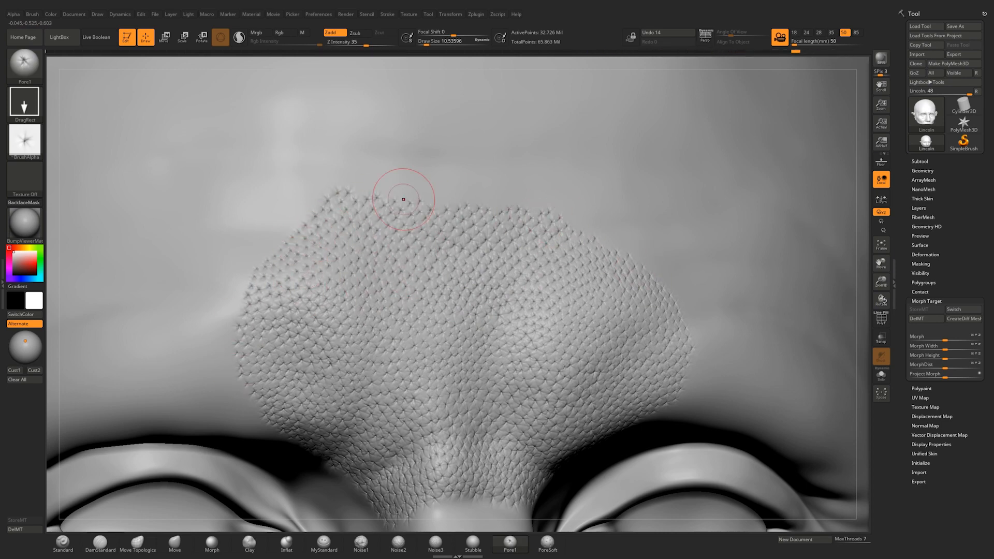
# Step: Raise the upper edge of the pore patch further up the middle of the forehead
pyautogui.moveTo(424, 183); pyautogui.dragTo(426, 190)
pyautogui.moveTo(331, 204); pyautogui.dragTo(334, 211)
pyautogui.moveTo(248, 339); pyautogui.dragTo(250, 346)
pyautogui.moveTo(306, 196); pyautogui.dragTo(309, 203)
pyautogui.moveTo(259, 263); pyautogui.dragTo(262, 270)
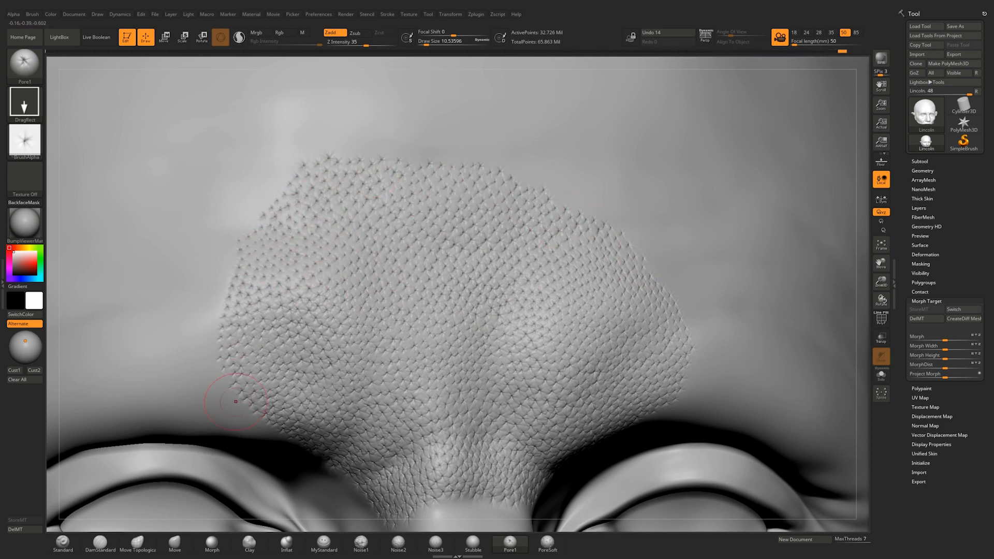
# Step: Fill the right-hand border of the bust's forehead pore patch with additional stamps
pyautogui.moveTo(264, 206); pyautogui.dragTo(267, 213)
pyautogui.moveTo(306, 174); pyautogui.dragTo(309, 180)
pyautogui.moveTo(217, 314); pyautogui.dragTo(212, 317)
pyautogui.moveTo(250, 207); pyautogui.dragTo(235, 229)
# Step: Widen the forehead pore patch along its left-hand border above the inner half of the left brow
pyautogui.keyDown('alt'); pyautogui.moveTo(257, 264); pyautogui.dragTo(521, 235, button='right'); pyautogui.keyUp('alt')
pyautogui.moveTo(507, 250); pyautogui.dragTo(511, 256)
pyautogui.moveTo(468, 310); pyautogui.dragTo(471, 317)
pyautogui.moveTo(458, 329); pyautogui.dragTo(461, 336)
pyautogui.moveTo(496, 248); pyautogui.dragTo(499, 256)
pyautogui.moveTo(455, 305); pyautogui.dragTo(486, 274, button='right')
pyautogui.moveTo(472, 288); pyautogui.dragTo(475, 294)
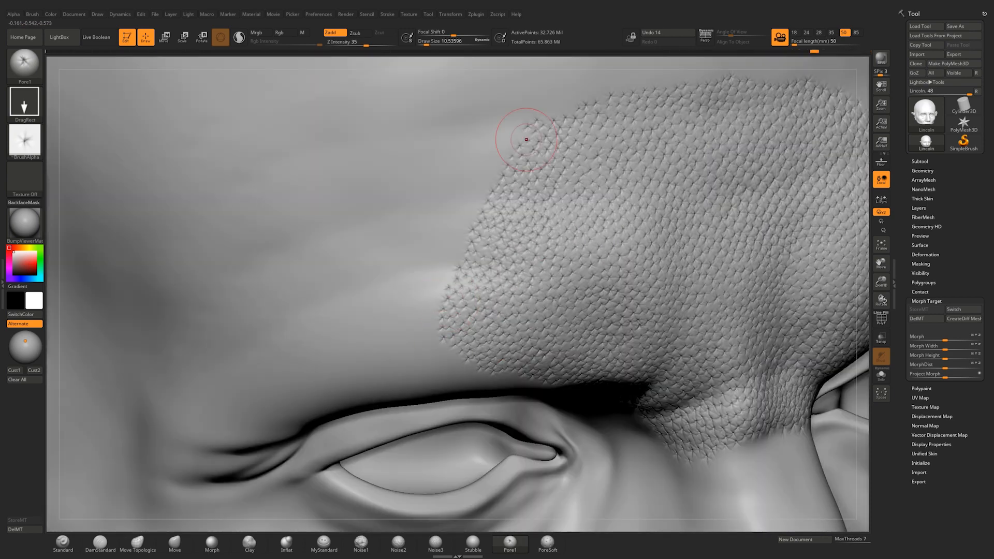
pyautogui.moveTo(465, 212); pyautogui.dragTo(468, 218)
pyautogui.moveTo(503, 154); pyautogui.dragTo(452, 193, button='right')
# Step: Stamp pores down the forehead above the middle of the left brow, working outward from the existing patch
pyautogui.moveTo(407, 244); pyautogui.dragTo(410, 251)
pyautogui.moveTo(404, 421); pyautogui.dragTo(408, 427)
pyautogui.moveTo(387, 398); pyautogui.dragTo(390, 406)
pyautogui.moveTo(370, 344); pyautogui.dragTo(374, 351)
pyautogui.moveTo(388, 262); pyautogui.dragTo(391, 268)
pyautogui.moveTo(398, 228); pyautogui.dragTo(401, 236)
pyautogui.moveTo(428, 187); pyautogui.dragTo(432, 193)
pyautogui.moveTo(522, 167); pyautogui.dragTo(525, 173)
pyautogui.moveTo(562, 152); pyautogui.dragTo(565, 159)
pyautogui.moveTo(475, 156); pyautogui.dragTo(478, 162)
pyautogui.moveTo(518, 135); pyautogui.dragTo(522, 142)
pyautogui.moveTo(432, 149); pyautogui.dragTo(435, 155)
pyautogui.moveTo(378, 271); pyautogui.dragTo(380, 278)
pyautogui.moveTo(363, 360); pyautogui.dragTo(366, 367)
# Step: Cover the forehead above the outer half of the left brow with rows of pore stamps
pyautogui.moveTo(364, 224); pyautogui.dragTo(367, 232)
pyautogui.moveTo(345, 331); pyautogui.dragTo(348, 338)
pyautogui.moveTo(348, 383); pyautogui.dragTo(351, 389)
pyautogui.moveTo(396, 150); pyautogui.dragTo(399, 157)
pyautogui.moveTo(375, 155); pyautogui.dragTo(378, 162)
pyautogui.moveTo(399, 121); pyautogui.dragTo(401, 128)
pyautogui.moveTo(331, 336); pyautogui.dragTo(335, 344)
pyautogui.moveTo(332, 192); pyautogui.dragTo(334, 198)
pyautogui.moveTo(365, 123); pyautogui.dragTo(339, 157)
pyautogui.moveTo(326, 388); pyautogui.dragTo(329, 395)
pyautogui.moveTo(303, 305); pyautogui.dragTo(306, 312)
pyautogui.moveTo(289, 186); pyautogui.dragTo(292, 193)
pyautogui.moveTo(311, 129); pyautogui.dragTo(314, 136)
pyautogui.moveTo(259, 259); pyautogui.dragTo(262, 266)
pyautogui.moveTo(270, 316); pyautogui.dragTo(272, 322)
pyautogui.moveTo(279, 150); pyautogui.dragTo(292, 147)
pyautogui.moveTo(243, 269); pyautogui.dragTo(246, 276)
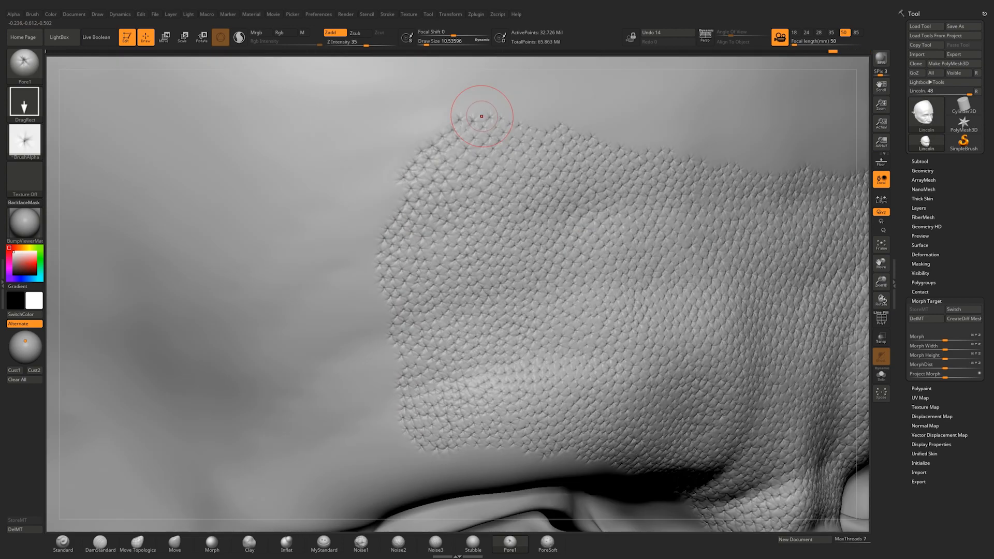
# Step: Push the pore patch's outer edge past the end of the left brow toward the temple
pyautogui.moveTo(370, 209); pyautogui.dragTo(375, 215)
pyautogui.moveTo(381, 347); pyautogui.dragTo(386, 352)
pyautogui.moveTo(365, 228); pyautogui.dragTo(370, 233)
pyautogui.moveTo(368, 396); pyautogui.dragTo(372, 401)
pyautogui.moveTo(362, 184); pyautogui.dragTo(368, 189)
pyautogui.moveTo(396, 109); pyautogui.dragTo(399, 115)
pyautogui.moveTo(363, 394); pyautogui.dragTo(366, 401)
pyautogui.moveTo(339, 352); pyautogui.dragTo(338, 386)
pyautogui.moveTo(328, 295); pyautogui.dragTo(331, 301)
pyautogui.moveTo(321, 342); pyautogui.dragTo(324, 350)
pyautogui.moveTo(329, 244); pyautogui.dragTo(332, 250)
pyautogui.moveTo(346, 121); pyautogui.dragTo(360, 105)
pyautogui.moveTo(300, 124); pyautogui.dragTo(303, 131)
pyautogui.moveTo(331, 83); pyautogui.dragTo(335, 90)
pyautogui.moveTo(450, 398); pyautogui.dragTo(453, 405)
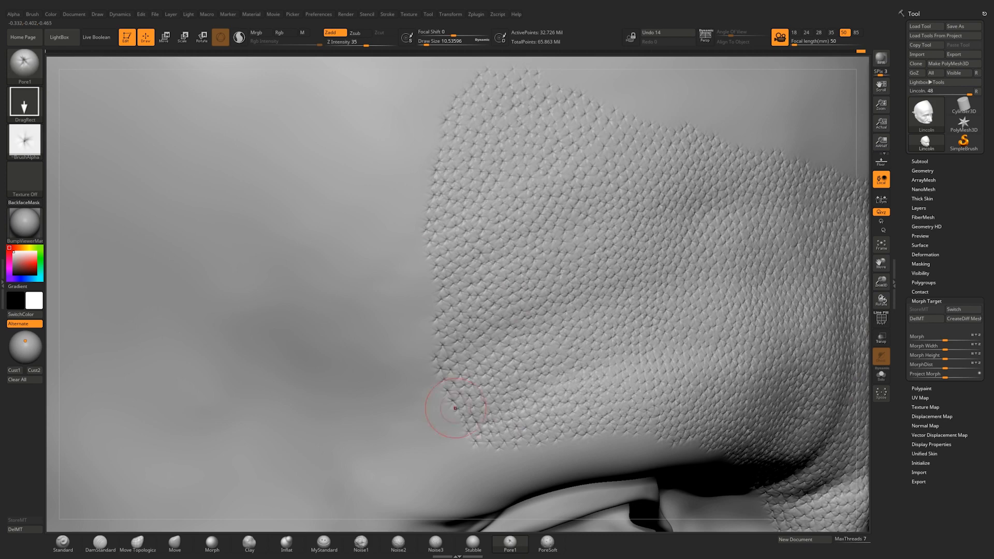
# Step: Fill the upper side of the forehead near the left temple with another band of pore stamps
pyautogui.moveTo(409, 222); pyautogui.dragTo(412, 229)
pyautogui.moveTo(414, 176); pyautogui.dragTo(417, 183)
pyautogui.moveTo(404, 401); pyautogui.dragTo(406, 408)
pyautogui.moveTo(394, 228); pyautogui.dragTo(397, 235)
pyautogui.moveTo(424, 104); pyautogui.dragTo(427, 110)
pyautogui.moveTo(393, 140); pyautogui.dragTo(396, 146)
pyautogui.moveTo(370, 263); pyautogui.dragTo(374, 271)
pyautogui.moveTo(383, 145); pyautogui.dragTo(386, 152)
pyautogui.moveTo(375, 383); pyautogui.dragTo(379, 389)
pyautogui.moveTo(362, 362); pyautogui.dragTo(365, 369)
pyautogui.moveTo(398, 88); pyautogui.dragTo(402, 95)
pyautogui.moveTo(363, 166); pyautogui.dragTo(365, 172)
pyautogui.moveTo(364, 122); pyautogui.dragTo(368, 129)
pyautogui.moveTo(357, 171); pyautogui.dragTo(360, 178)
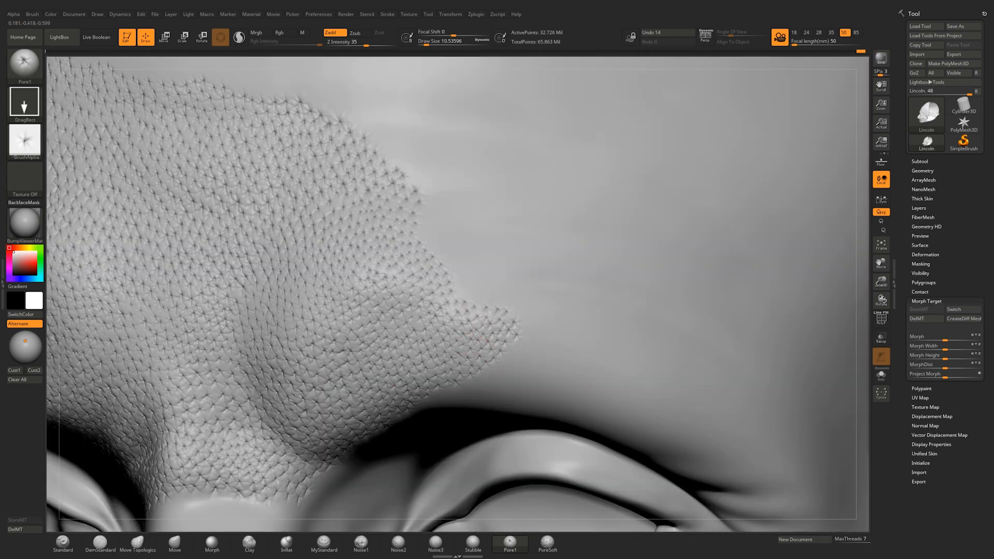
# Step: Expand the pore patch up and outward on the right side of the forehead above the right brow
pyautogui.moveTo(461, 286); pyautogui.dragTo(465, 292)
pyautogui.moveTo(436, 248); pyautogui.dragTo(439, 255)
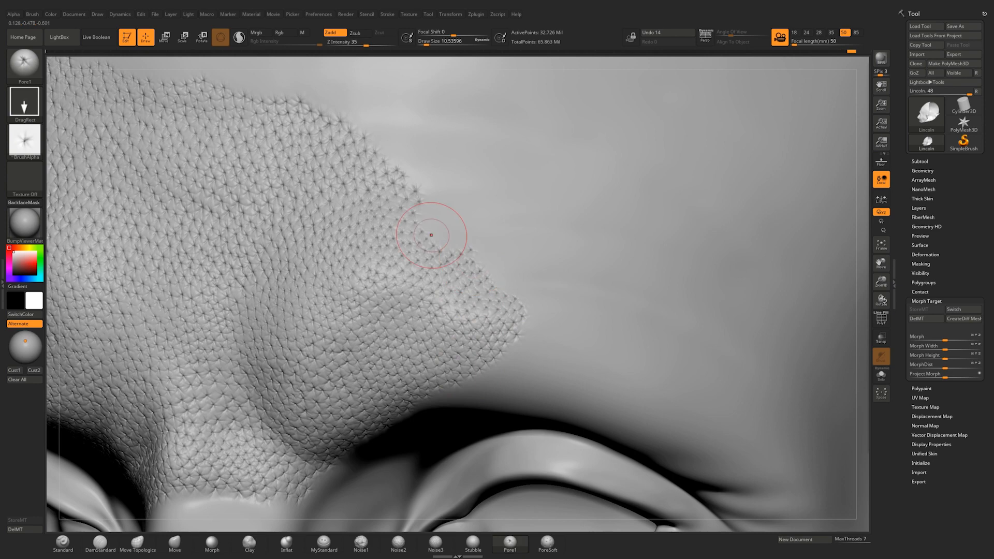
pyautogui.moveTo(475, 202); pyautogui.dragTo(501, 204)
pyautogui.moveTo(379, 118); pyautogui.dragTo(382, 125)
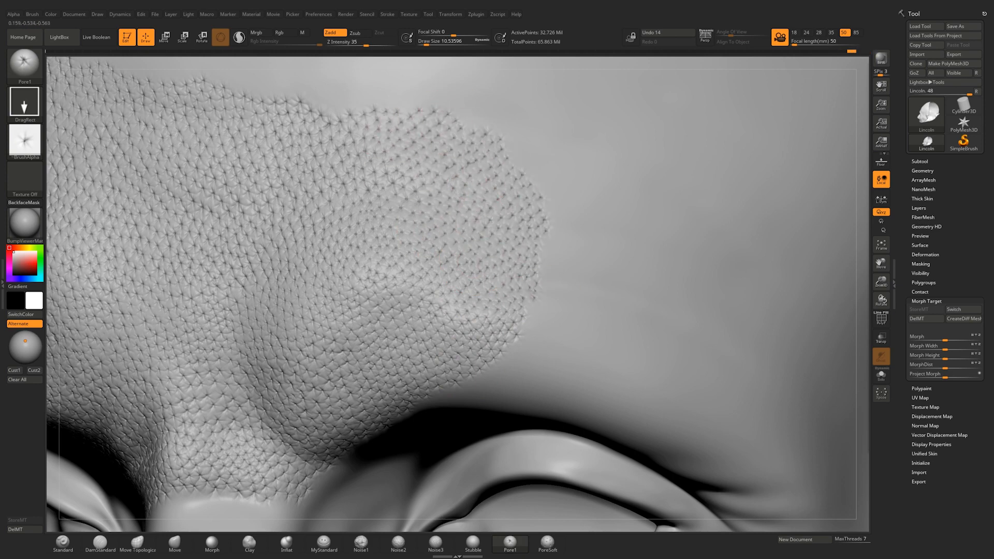
pyautogui.moveTo(353, 85); pyautogui.dragTo(356, 91)
pyautogui.moveTo(545, 285); pyautogui.dragTo(547, 292)
pyautogui.moveTo(579, 251); pyautogui.dragTo(582, 258)
pyautogui.moveTo(564, 137); pyautogui.dragTo(567, 144)
pyautogui.moveTo(619, 309); pyautogui.dragTo(621, 316)
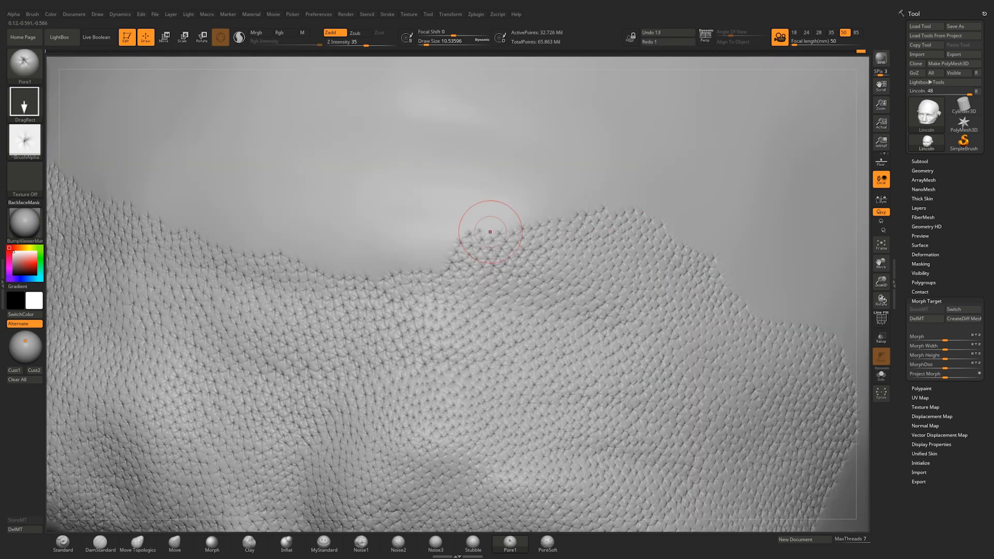
# Step: Raise the pore patch's upper edge across the forehead and stamp pores into the gap at its middle
pyautogui.moveTo(489, 228); pyautogui.dragTo(492, 235)
pyautogui.moveTo(553, 178); pyautogui.dragTo(528, 180)
pyautogui.moveTo(420, 228); pyautogui.dragTo(423, 235)
pyautogui.moveTo(362, 223); pyautogui.dragTo(365, 229)
pyautogui.moveTo(381, 177); pyautogui.dragTo(384, 183)
pyautogui.moveTo(311, 215); pyautogui.dragTo(275, 235)
pyautogui.moveTo(282, 187); pyautogui.dragTo(282, 180)
pyautogui.moveTo(444, 189); pyautogui.dragTo(448, 193)
pyautogui.moveTo(243, 176); pyautogui.dragTo(247, 183)
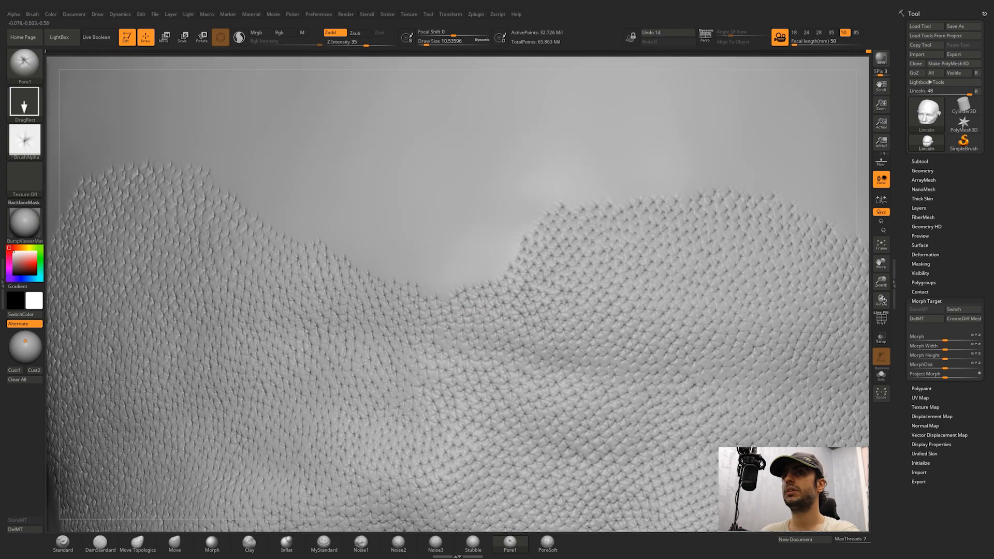
pyautogui.moveTo(481, 251); pyautogui.dragTo(484, 258)
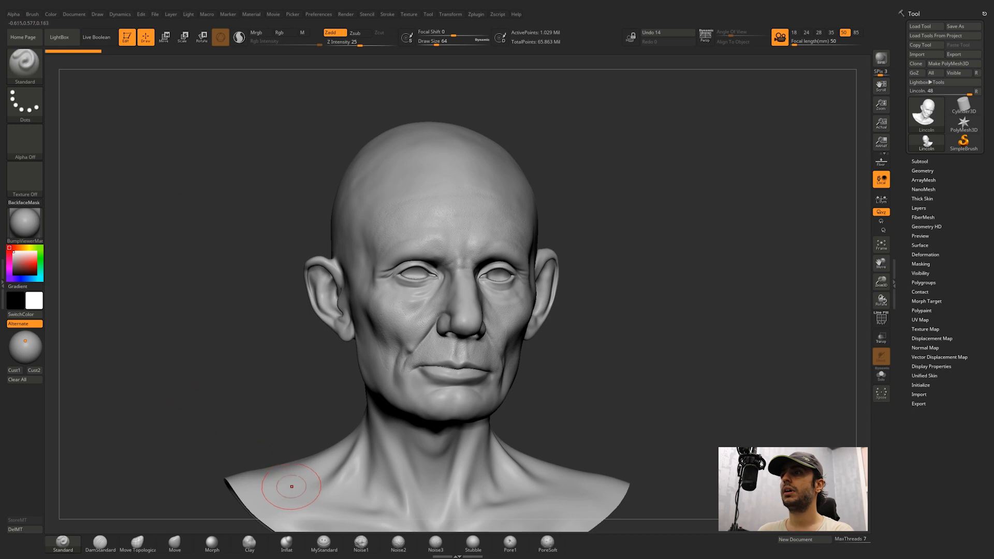
# Step: Select the Noise1 brush and review its Spray stroke and the alpha's Modify settings
pyautogui.click(361, 541)
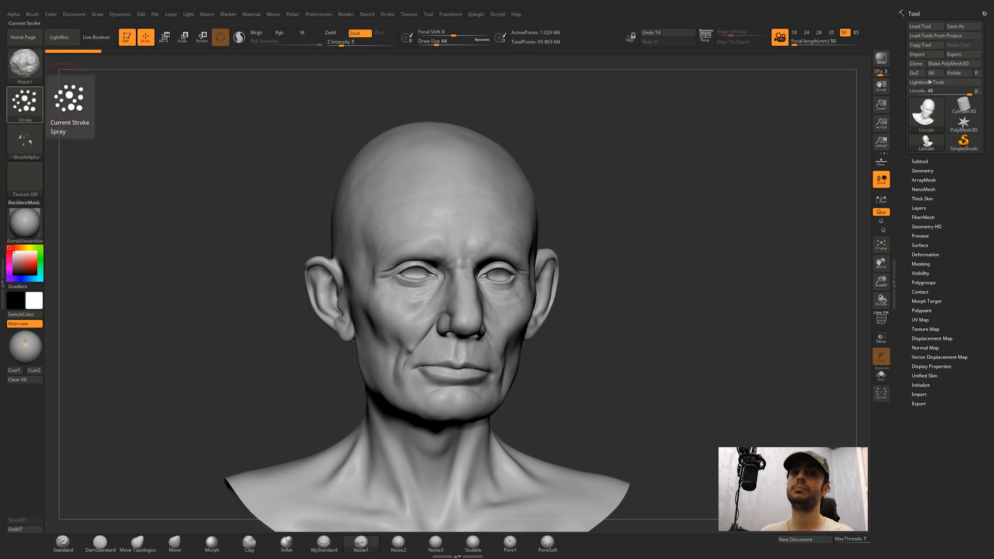
pyautogui.click(25, 103)
pyautogui.click(221, 110)
pyautogui.click(24, 141)
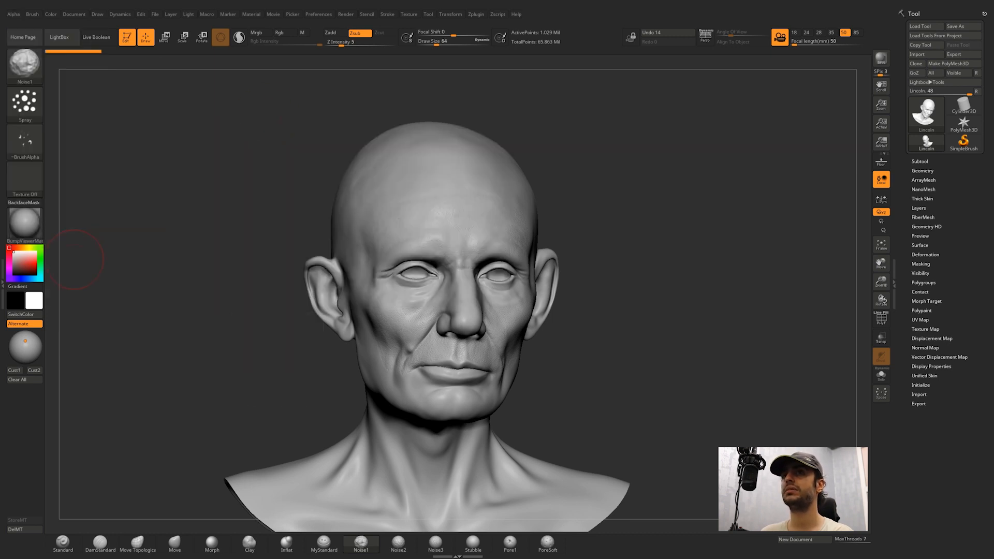
pyautogui.moveTo(13, 14)
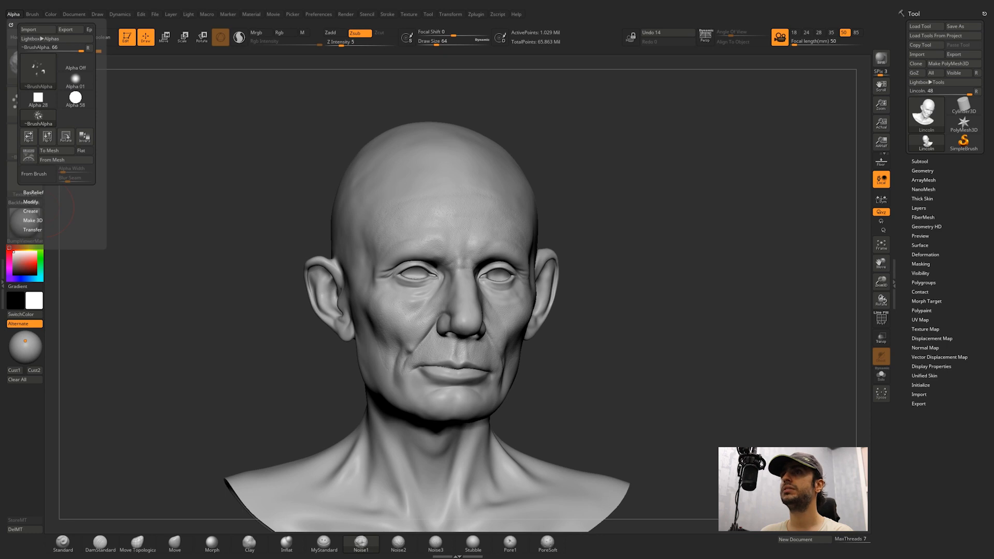
pyautogui.click(32, 202)
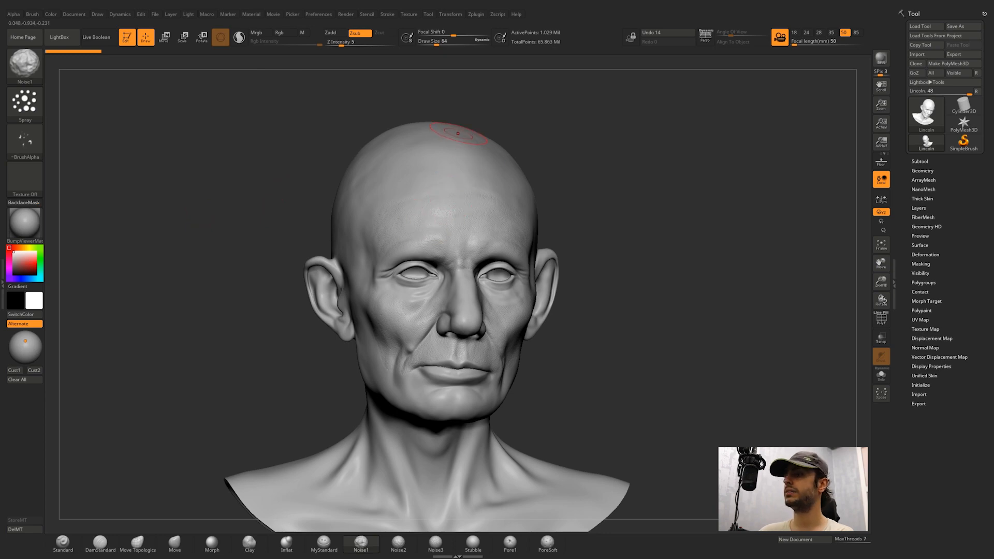
# Step: Activate an HD sculpting region on the side of the face and store a morph target
pyautogui.moveTo(456, 216); pyautogui.dragTo(420, 282, button='right')
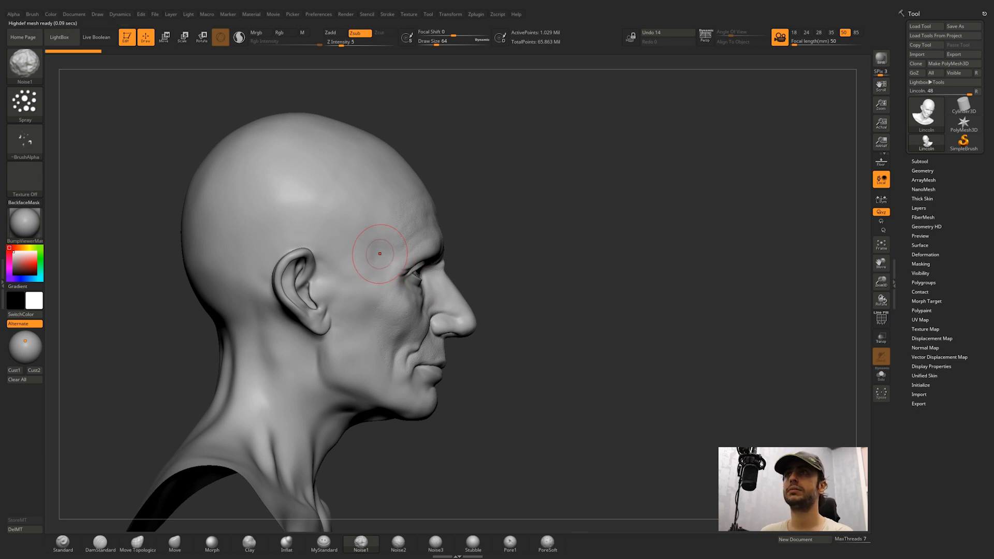
pyautogui.press('a')
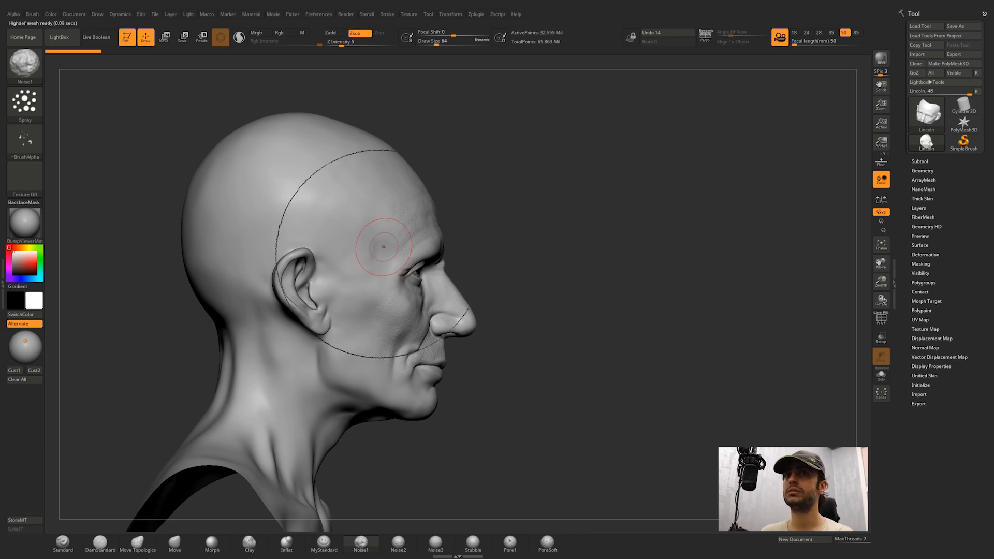
pyautogui.keyDown('ctrl'); pyautogui.moveTo(368, 264); pyautogui.dragTo(461, 222, button='right'); pyautogui.keyUp('ctrl')
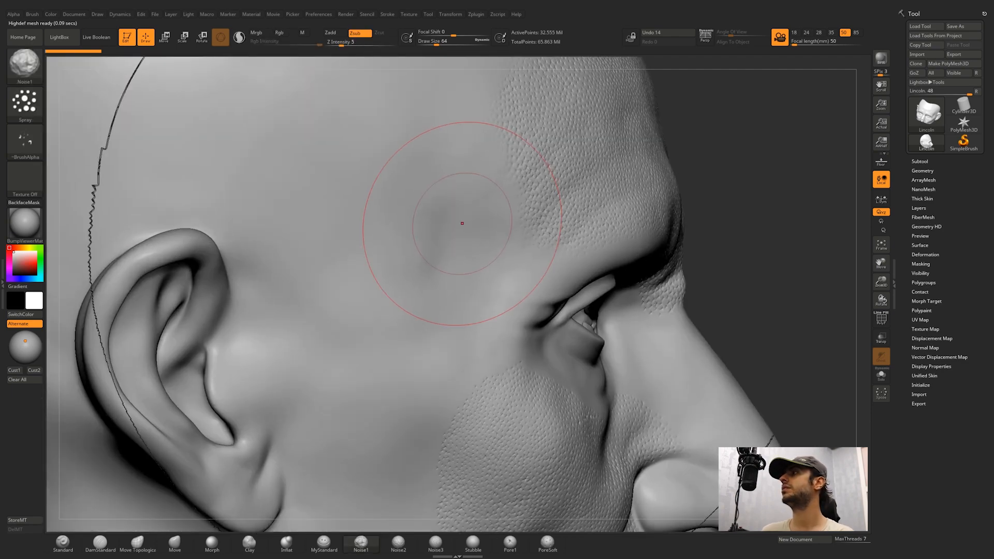
pyautogui.click(920, 291)
pyautogui.click(926, 322)
pyautogui.click(926, 309)
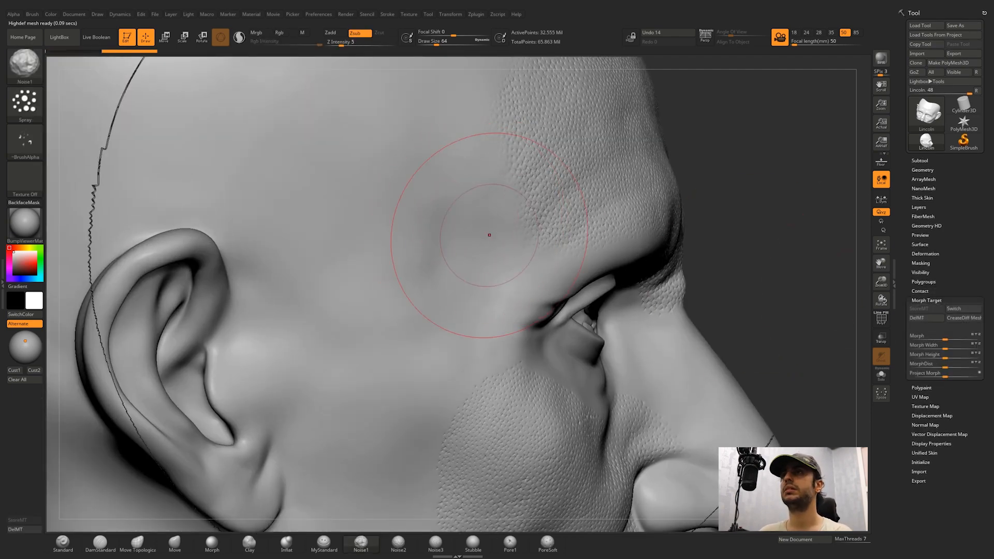
# Step: Spray Noise1 skin texture over the temple between the forehead and cheek pores, using Z Intensity 10 and Draw Size 22
pyautogui.press('space')
pyautogui.press('space')
pyautogui.click(494, 196)
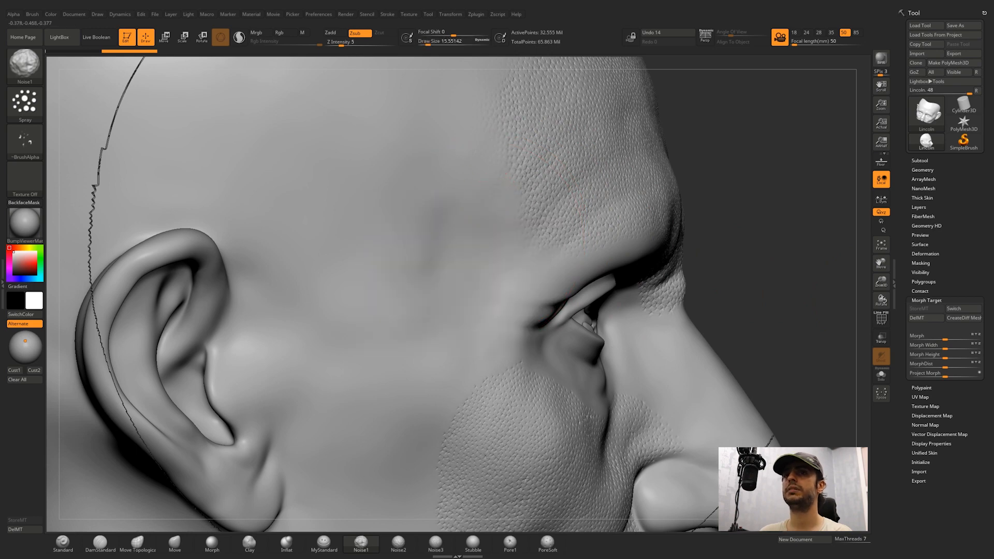
pyautogui.press('ctrl')
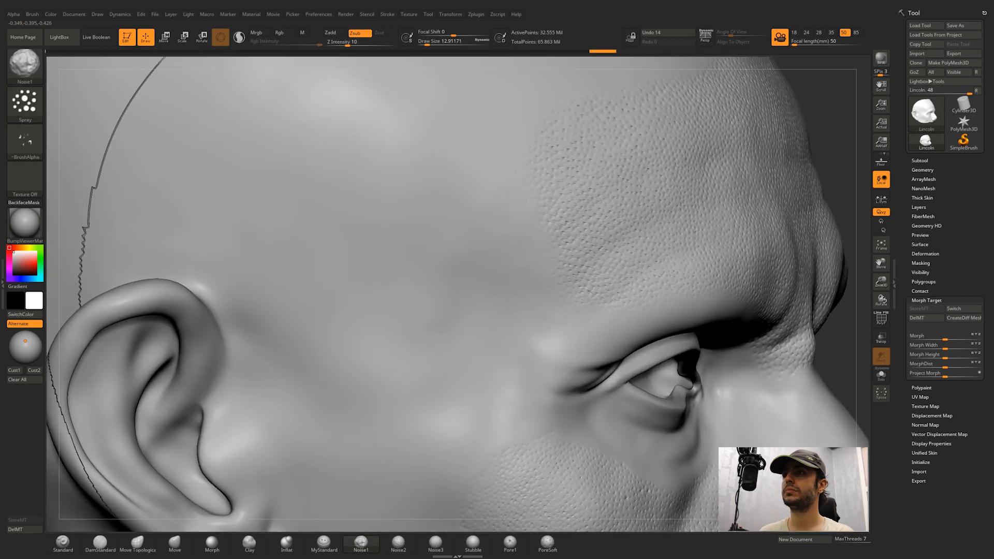
pyautogui.moveTo(569, 269); pyautogui.dragTo(562, 265, button='right')
pyautogui.moveTo(563, 265); pyautogui.dragTo(561, 318)
pyautogui.hotkey('ctrl', 'z')
pyautogui.press(']')
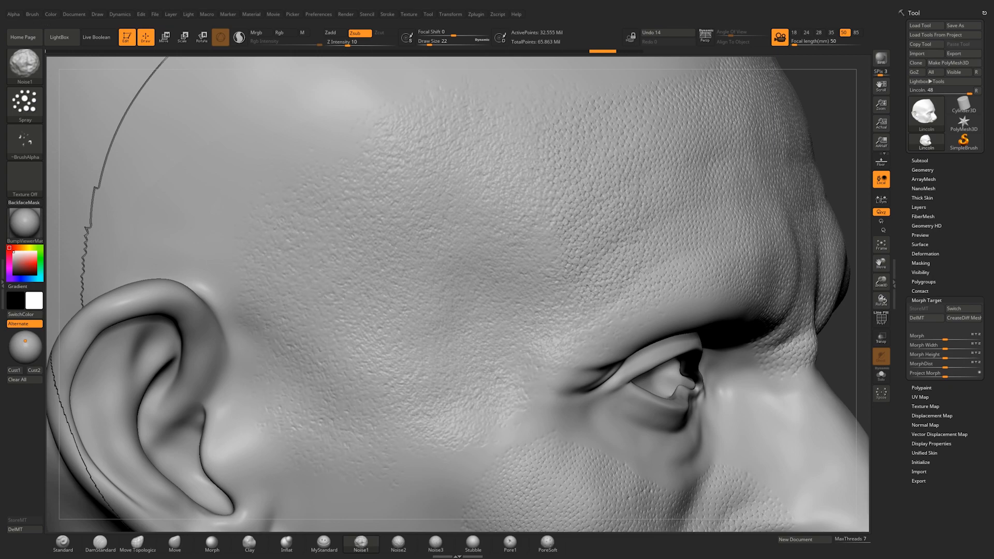
pyautogui.press('space')
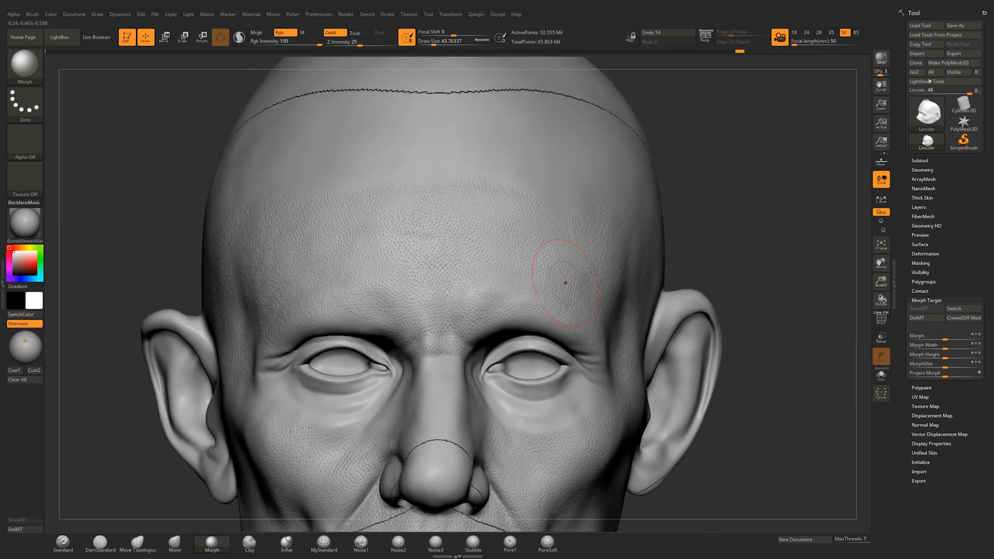
# Step: Switch to the Morph brush at Draw Size about 18.5 and soften the pore patch's edge on the lower cheek
pyautogui.press('ctrl')
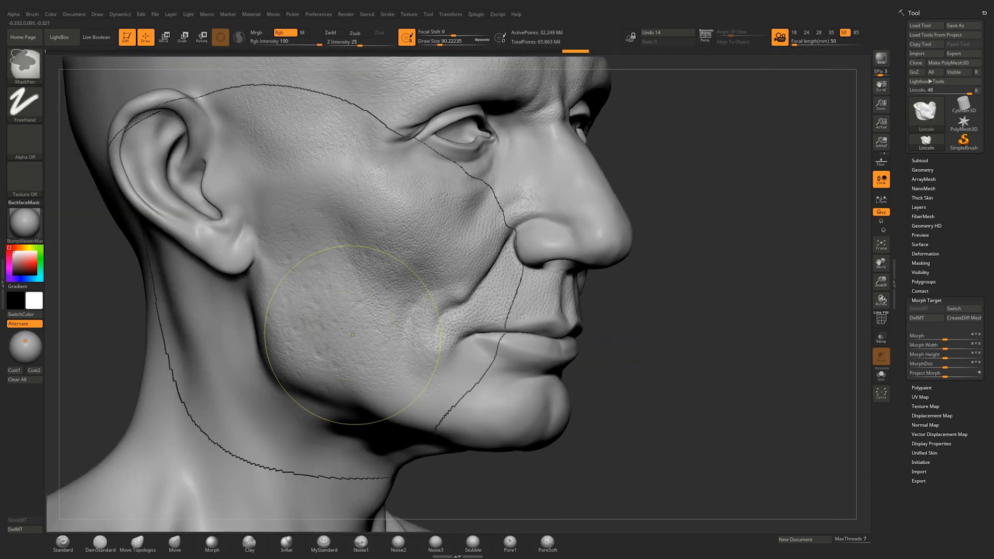
pyautogui.press('b')
pyautogui.press('m')
pyautogui.press('r')
pyautogui.keyDown('ctrl'); pyautogui.moveTo(383, 360); pyautogui.dragTo(350, 297, button='right'); pyautogui.keyUp('ctrl')
pyautogui.press('space')
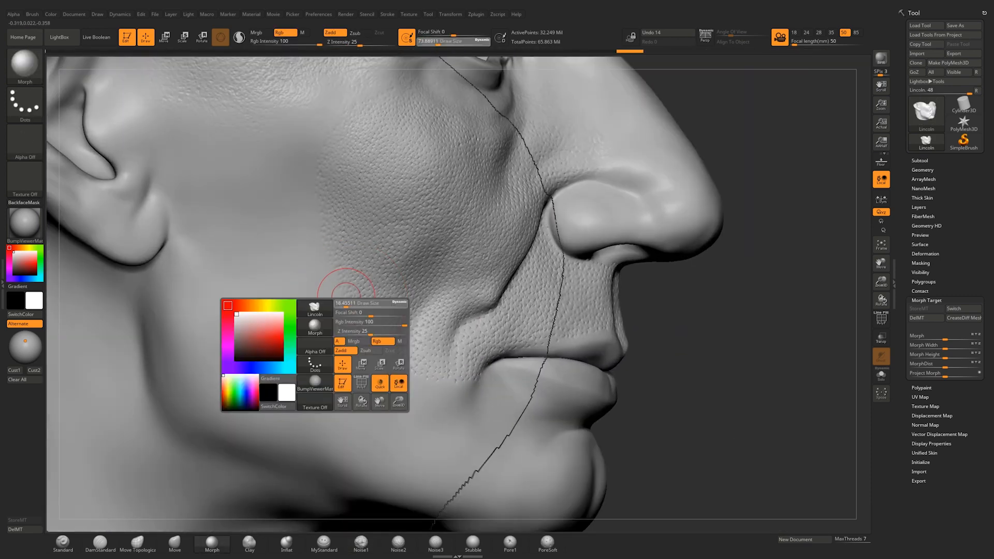
pyautogui.keyDown('shift'); pyautogui.moveTo(386, 282); pyautogui.dragTo(355, 288); pyautogui.keyUp('shift')
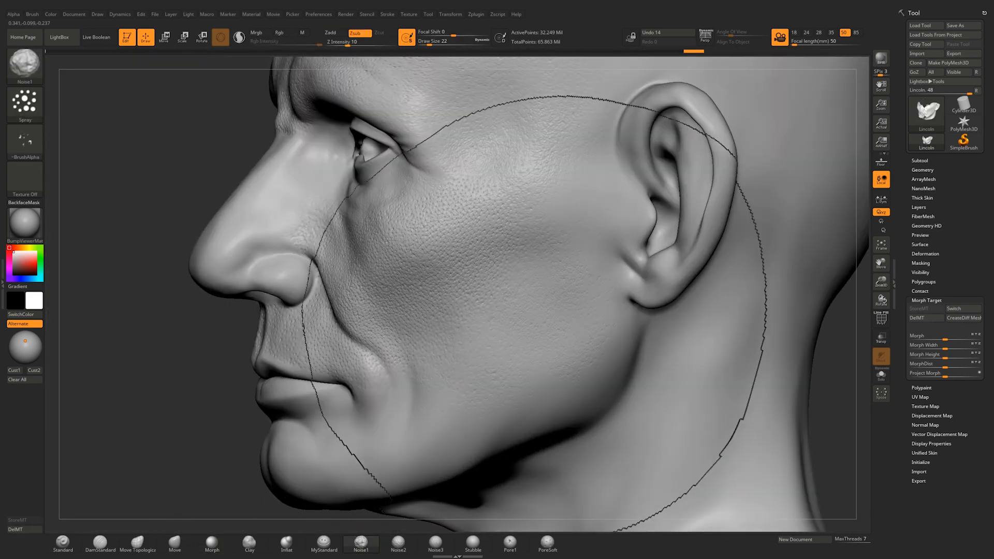
pyautogui.moveTo(383, 311); pyautogui.dragTo(668, 297, button='right')
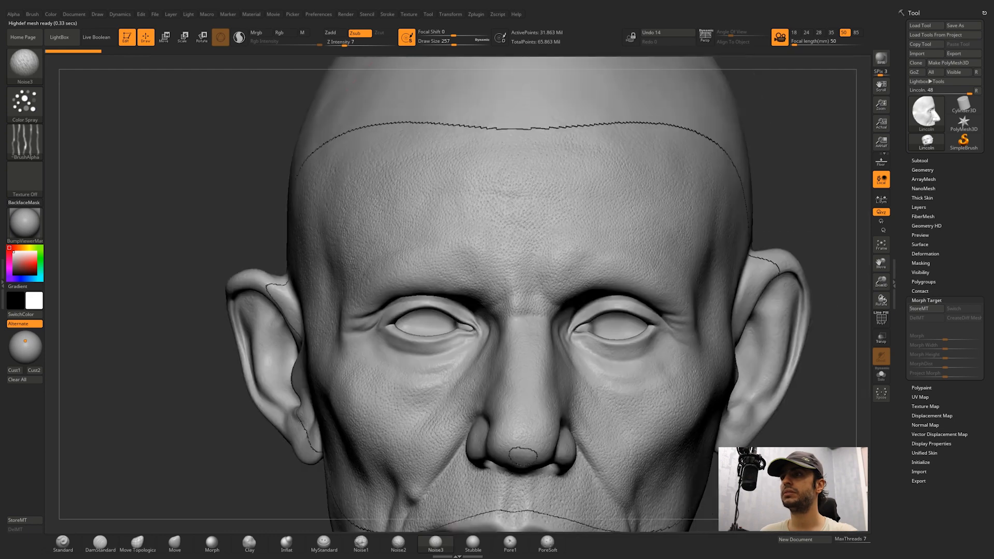
# Step: Examine the Noise3 brush's Color Spray stroke and its wrinkle-line pattern, Alpha 60
pyautogui.click(25, 104)
pyautogui.click(24, 142)
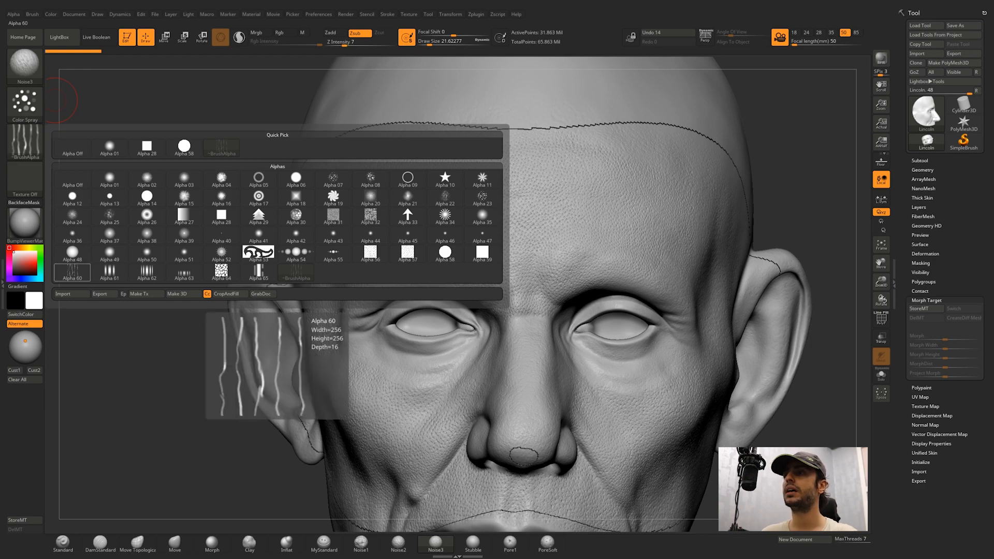
pyautogui.click(73, 271)
pyautogui.click(13, 15)
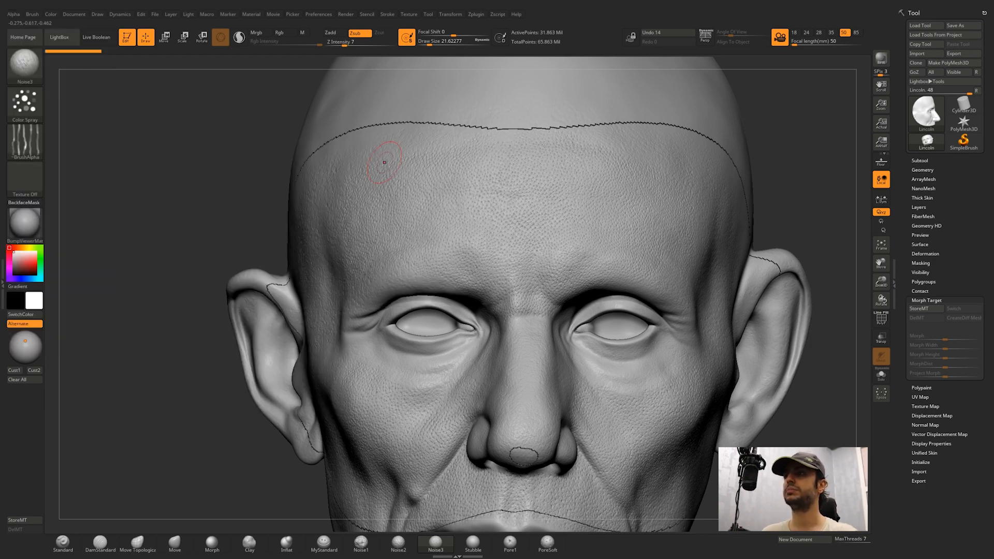
# Step: Store a morph target and spray fine horizontal wrinkles across the forehead with Noise3 at Z Intensity 20
pyautogui.click(918, 309)
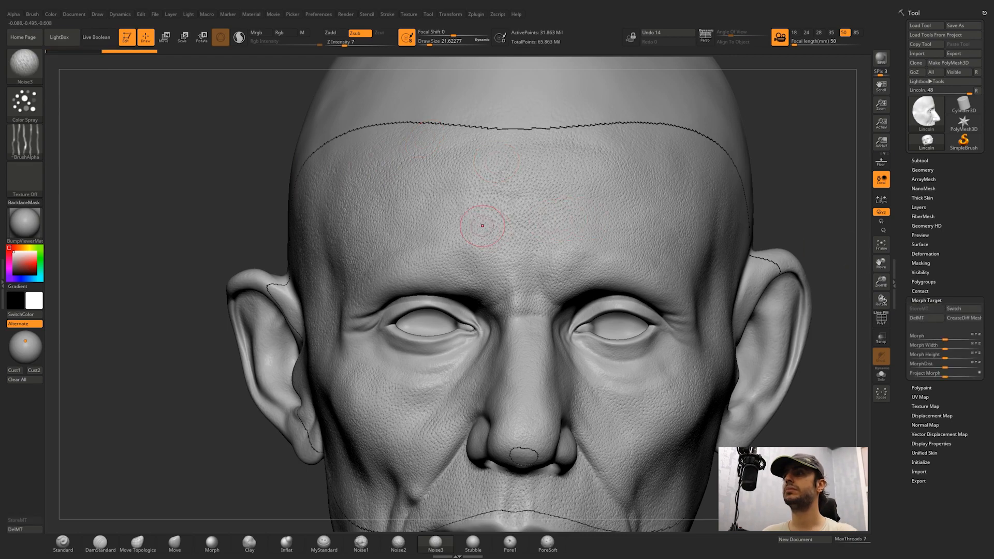
pyautogui.keyDown('ctrl'); pyautogui.moveTo(432, 204); pyautogui.dragTo(434, 261, button='right'); pyautogui.keyUp('ctrl')
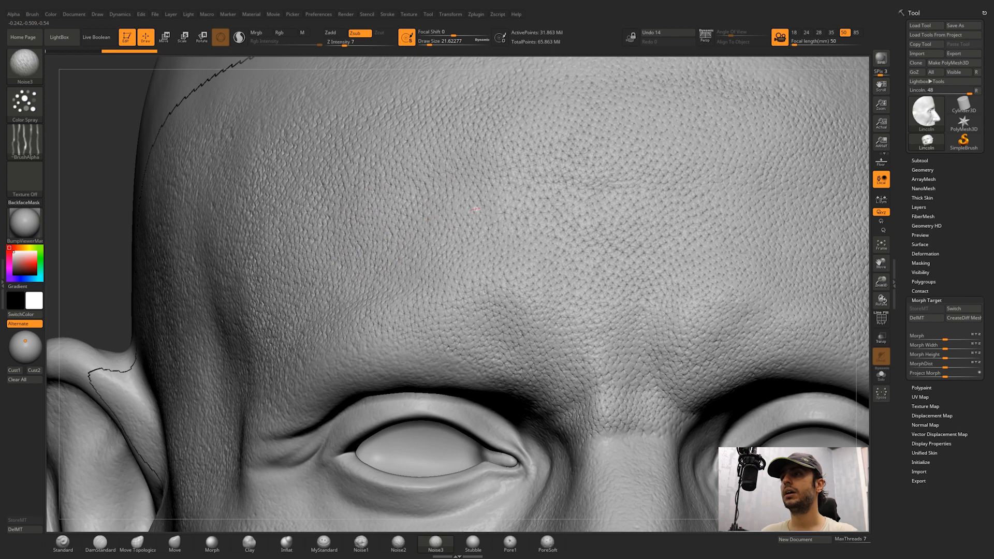
pyautogui.press('ctrl')
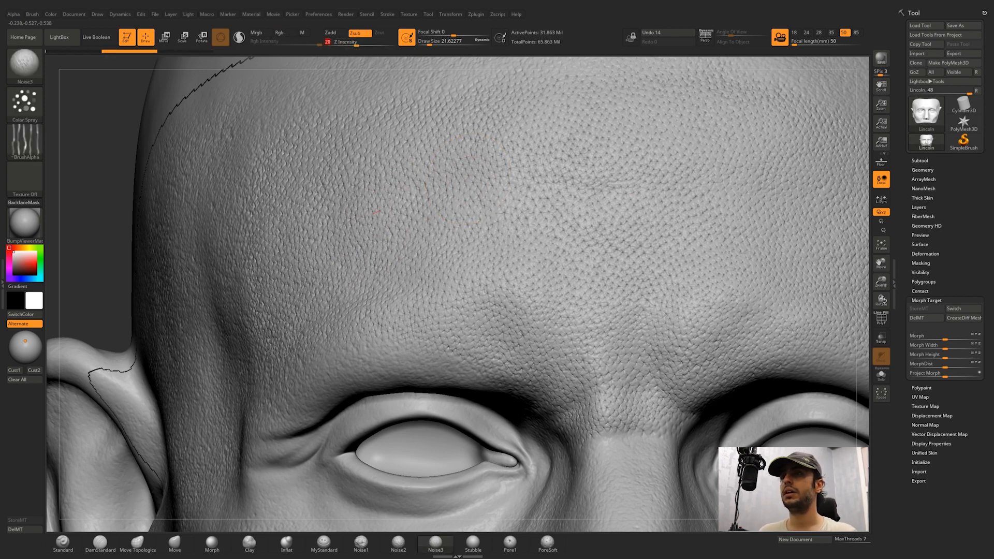
pyautogui.press('ctrl')
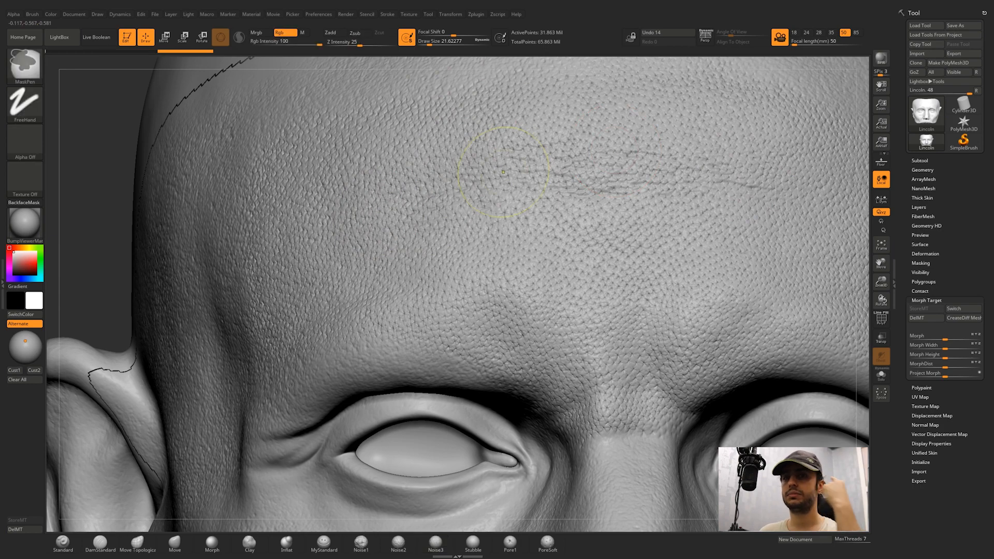
# Step: Reduce the Noise3 Draw Size to about 14.2 and spray fine lines around the left eye and brow
pyautogui.keyDown('alt'); pyautogui.moveTo(481, 358); pyautogui.dragTo(523, 164, button='right'); pyautogui.keyUp('alt')
pyautogui.moveTo(465, 177); pyautogui.dragTo(484, 155, button='right')
pyautogui.press('space')
pyautogui.moveTo(484, 156); pyautogui.dragTo(477, 157)
pyautogui.moveTo(477, 157)
pyautogui.mouseDown(button='right')
pyautogui.moveTo(472, 124)
pyautogui.moveTo(466, 170)
pyautogui.mouseUp(button='right')
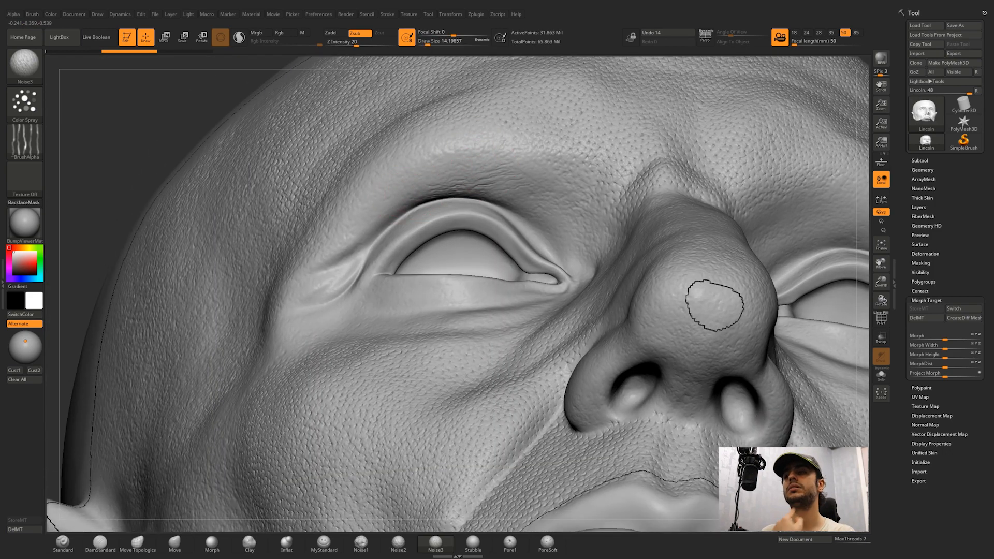
# Step: Lower the Noise3 Z Intensity to 15 and add fine lines around the right eye and brow
pyautogui.press('ctrl')
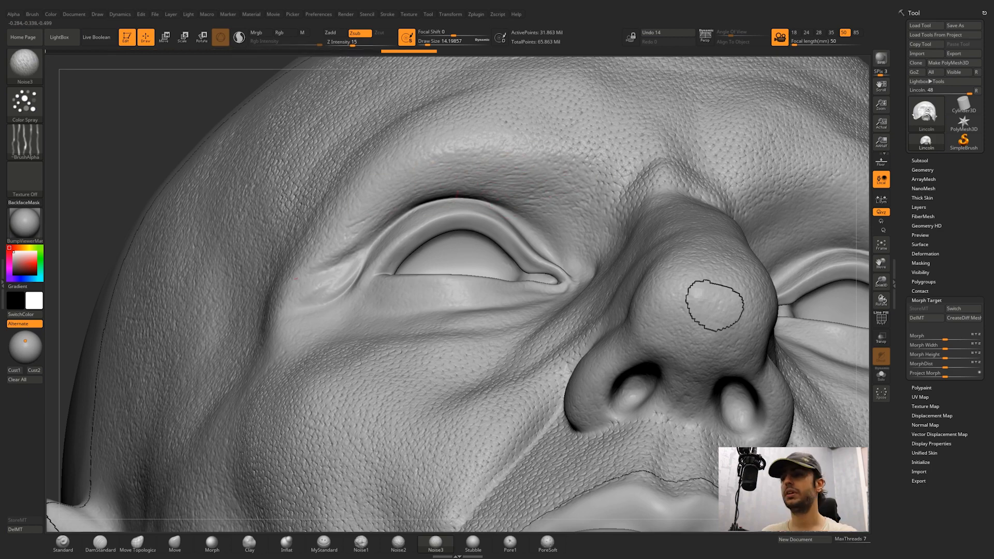
pyautogui.moveTo(477, 181); pyautogui.dragTo(331, 259, button='right')
pyautogui.moveTo(691, 259); pyautogui.dragTo(647, 249, button='right')
pyautogui.moveTo(444, 361); pyautogui.dragTo(501, 170, button='right')
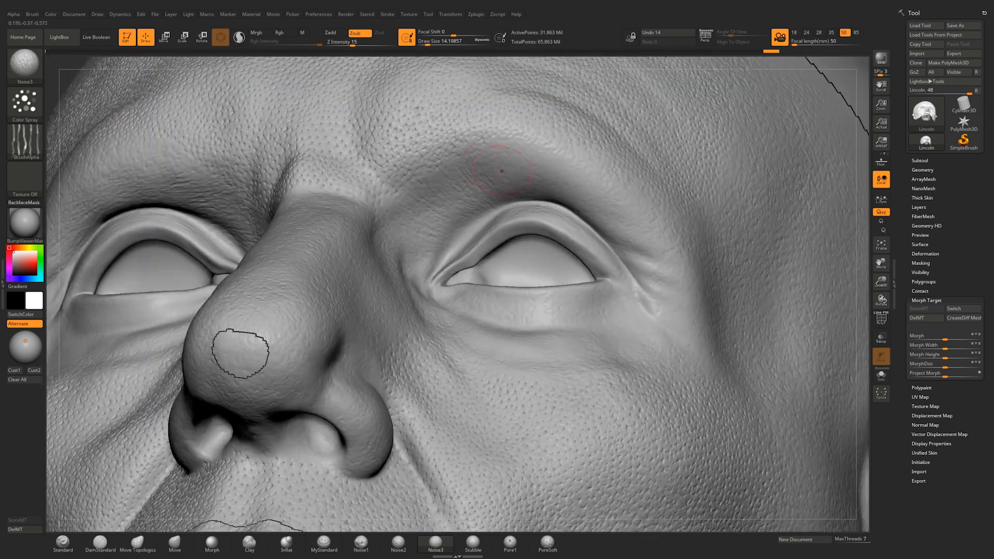
pyautogui.moveTo(596, 232); pyautogui.dragTo(548, 439, button='right')
# Step: Switch to the Morph brush at Draw Size about 15.6 and soften the fine lines around and beneath the right eye
pyautogui.click(211, 543)
pyautogui.moveTo(466, 440); pyautogui.dragTo(479, 201, button='right')
pyautogui.press('space')
pyautogui.moveTo(506, 151); pyautogui.dragTo(510, 151)
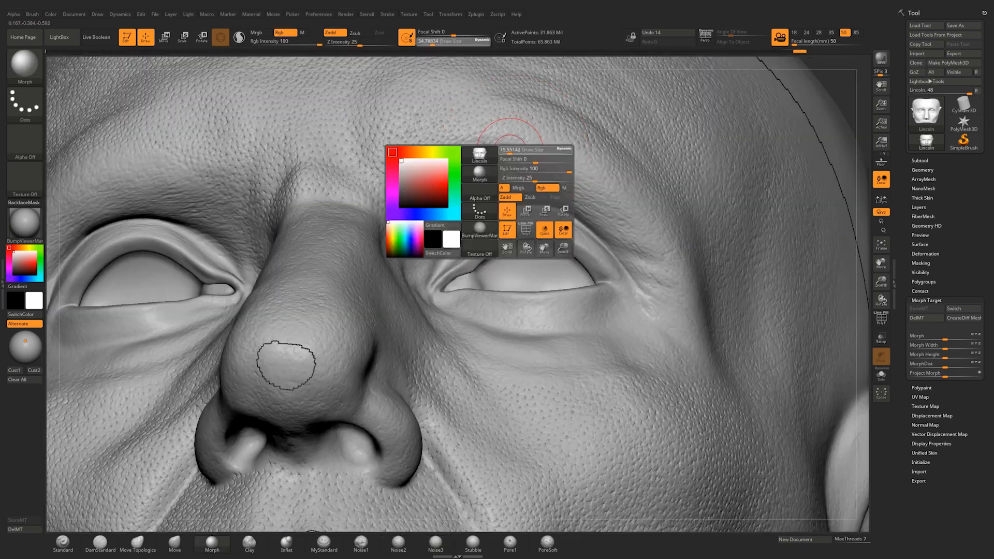
pyautogui.moveTo(286, 365); pyautogui.dragTo(533, 320, button='right')
pyautogui.moveTo(533, 320); pyautogui.dragTo(524, 343)
pyautogui.moveTo(524, 343); pyautogui.dragTo(559, 337, button='right')
pyautogui.moveTo(559, 310); pyautogui.dragTo(549, 337)
pyautogui.moveTo(549, 337); pyautogui.dragTo(445, 332, button='right')
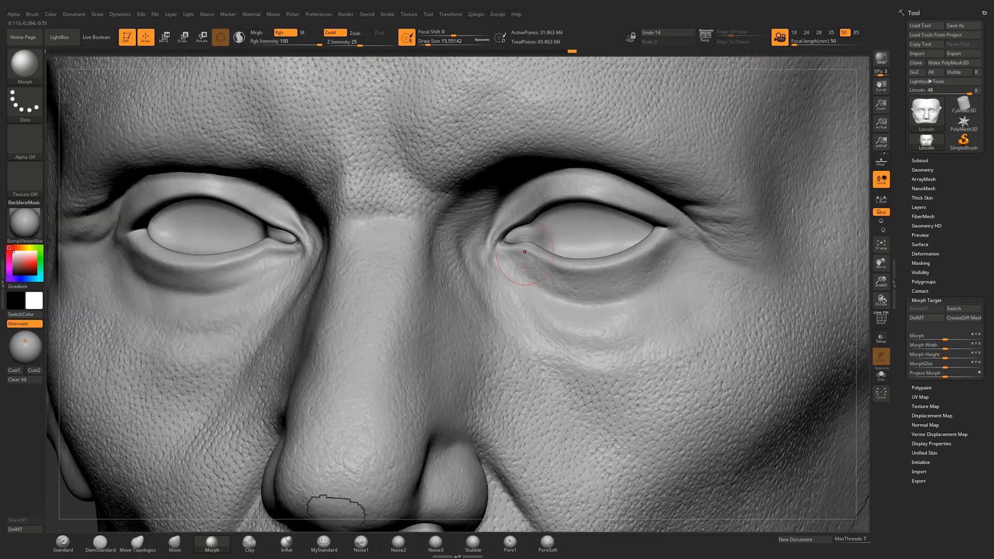
pyautogui.moveTo(522, 290); pyautogui.dragTo(533, 321)
pyautogui.moveTo(533, 321); pyautogui.dragTo(564, 316, button='right')
pyautogui.moveTo(564, 316); pyautogui.dragTo(574, 352)
pyautogui.moveTo(574, 352)
pyautogui.mouseDown(button='right')
pyautogui.moveTo(641, 404)
pyautogui.moveTo(548, 259)
pyautogui.moveTo(611, 289)
pyautogui.moveTo(541, 164)
pyautogui.moveTo(509, 265)
pyautogui.mouseUp(button='right')
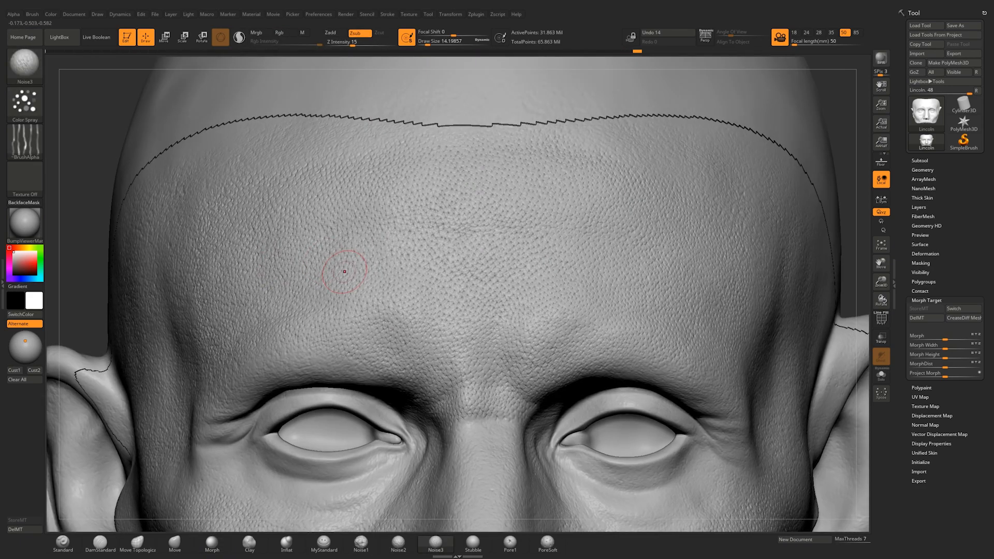
# Step: Spray more fine lines on the forehead with Noise3 at Draw Size about 14.2 and Z Intensity 15
pyautogui.moveTo(611, 222); pyautogui.dragTo(445, 228, button='right')
pyautogui.moveTo(643, 299); pyautogui.dragTo(643, 317)
pyautogui.moveTo(517, 310); pyautogui.dragTo(642, 306, button='right')
pyautogui.moveTo(233, 310); pyautogui.dragTo(337, 315, button='right')
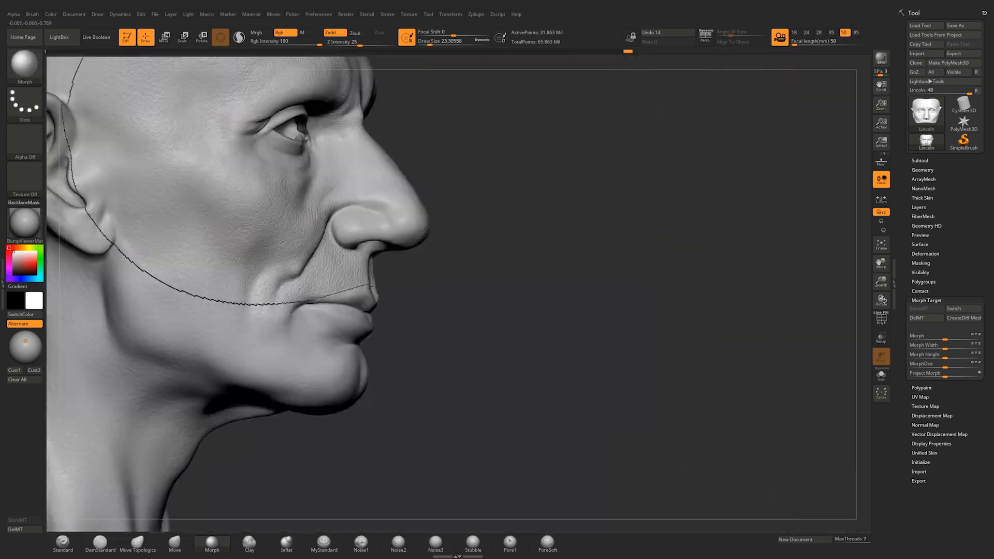
# Step: Spray fine lines over the chin with Noise3 at Z Intensity 15 and switch to the Morph brush at Draw Size about 23.3 for blending
pyautogui.keyDown('alt'); pyautogui.moveTo(290, 275); pyautogui.dragTo(520, 277, button='right'); pyautogui.keyUp('alt')
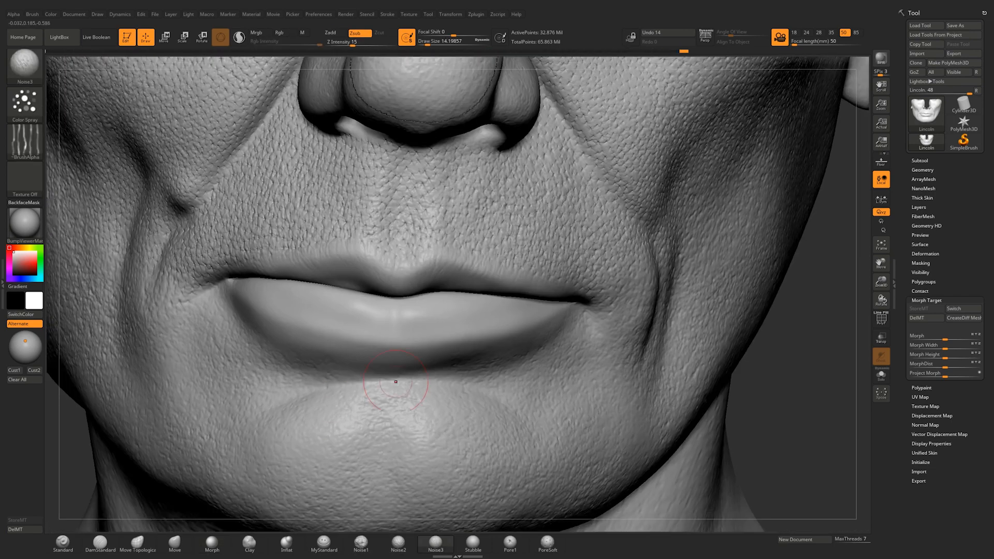
pyautogui.keyDown('alt'); pyautogui.moveTo(448, 407); pyautogui.dragTo(440, 283, button='right'); pyautogui.keyUp('alt')
pyautogui.keyDown('shift'); pyautogui.moveTo(488, 321); pyautogui.dragTo(395, 285); pyautogui.keyUp('shift')
pyautogui.moveTo(395, 284)
pyautogui.mouseDown(button='right')
pyautogui.moveTo(477, 293)
pyautogui.moveTo(410, 303)
pyautogui.moveTo(409, 277)
pyautogui.moveTo(466, 282)
pyautogui.mouseUp(button='right')
pyautogui.moveTo(492, 362); pyautogui.dragTo(526, 390)
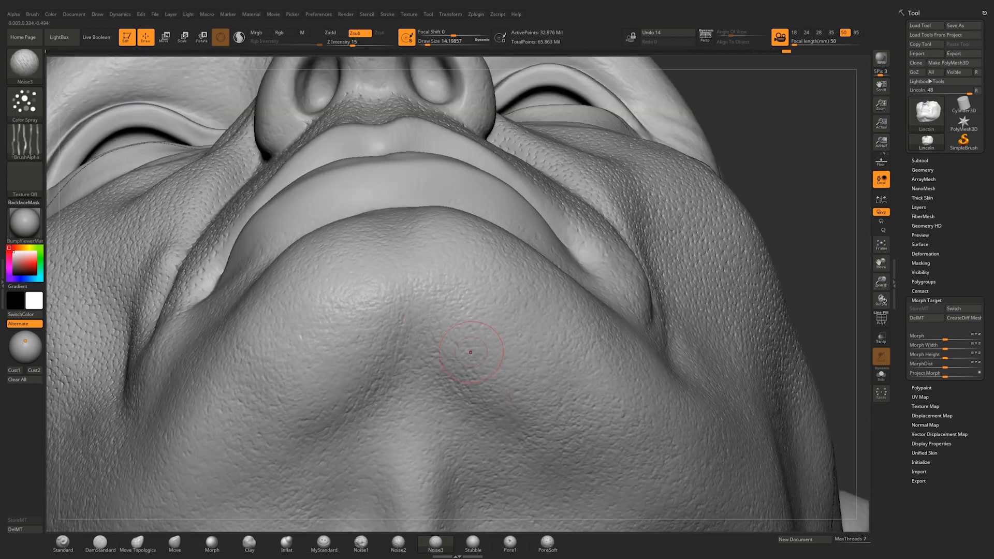
pyautogui.moveTo(316, 398); pyautogui.dragTo(342, 401, button='right')
pyautogui.moveTo(371, 369); pyautogui.dragTo(357, 390)
pyautogui.click(211, 543)
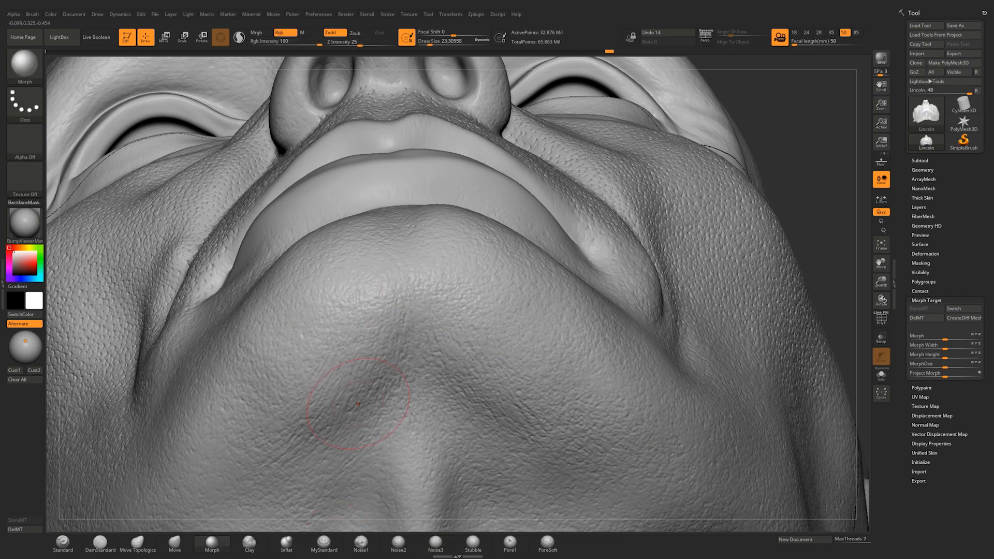
pyautogui.keyDown('alt'); pyautogui.moveTo(379, 397); pyautogui.dragTo(412, 276, button='right'); pyautogui.keyUp('alt')
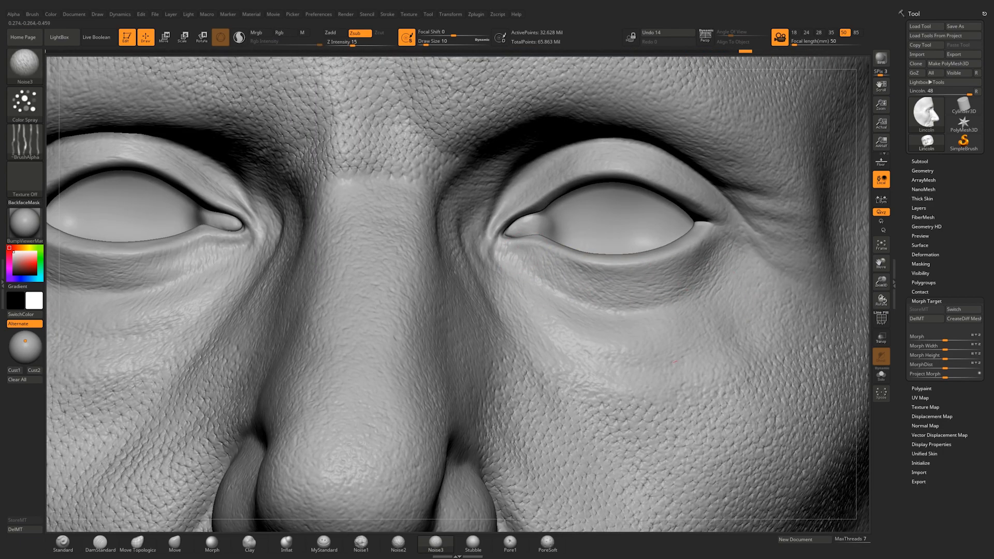
# Step: Inspect the fine lines beneath the right eye and switch to the Morph brush at Draw Size about 10.5
pyautogui.moveTo(825, 255); pyautogui.dragTo(595, 333, button='right')
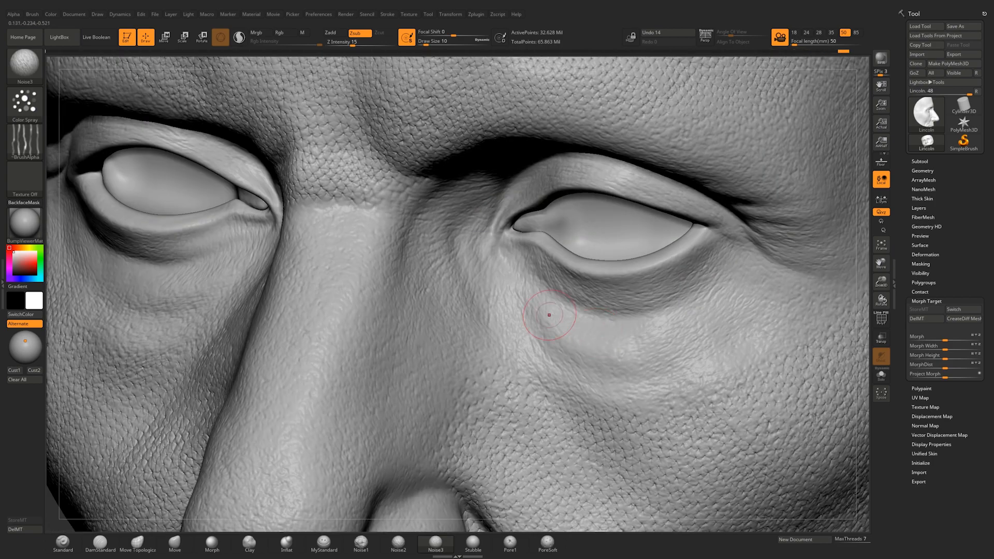
pyautogui.press('b')
pyautogui.press('m')
pyautogui.press('o')
pyautogui.moveTo(626, 275); pyautogui.dragTo(605, 290, button='right')
pyautogui.press('space')
pyautogui.moveTo(610, 294); pyautogui.dragTo(595, 294)
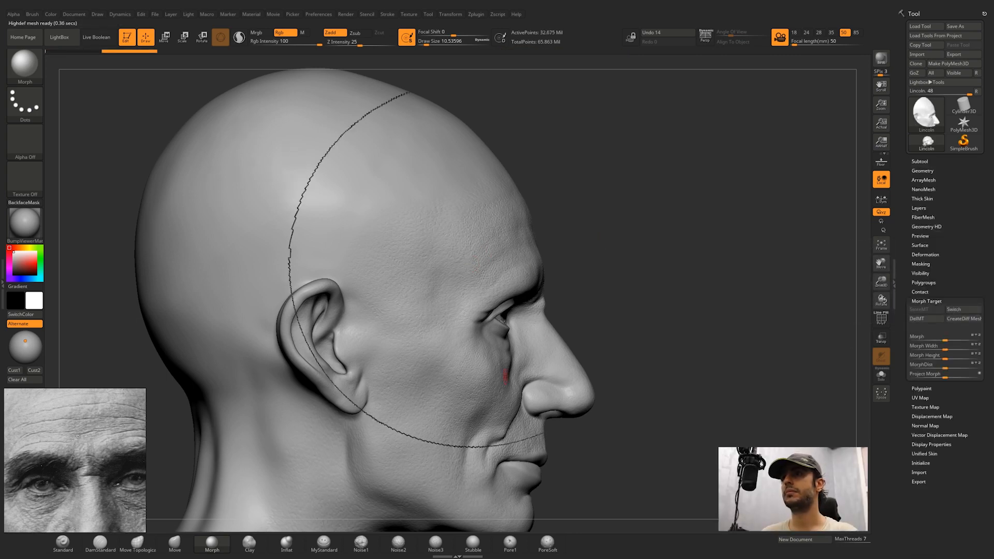
# Step: Select the MyStandard brush and examine its alpha's modify settings and AlphaAdjust curve
pyautogui.click(324, 544)
pyautogui.moveTo(487, 300); pyautogui.dragTo(305, 299, button='right')
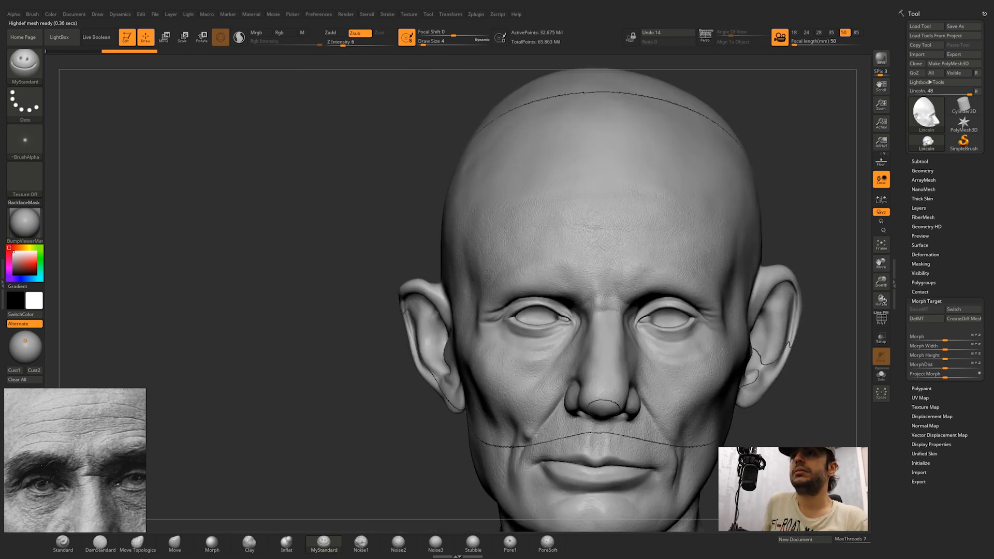
pyautogui.keyDown('alt'); pyautogui.moveTo(492, 290); pyautogui.dragTo(466, 317, button='right'); pyautogui.keyUp('alt')
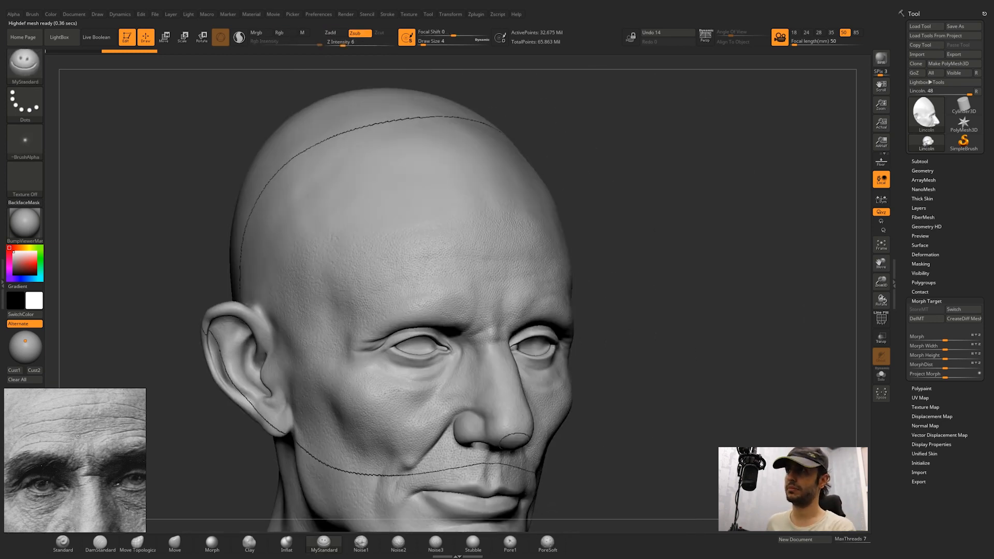
pyautogui.click(25, 141)
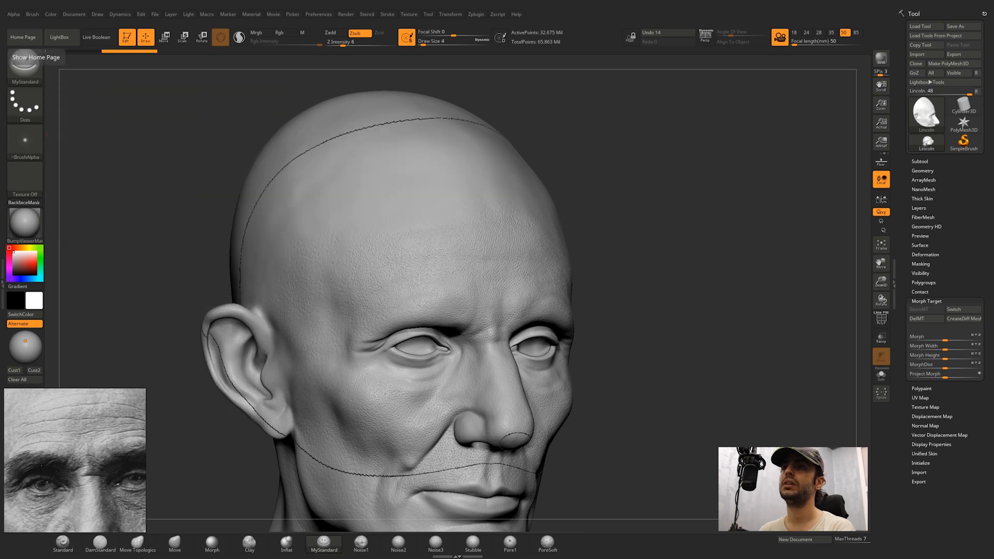
pyautogui.click(13, 14)
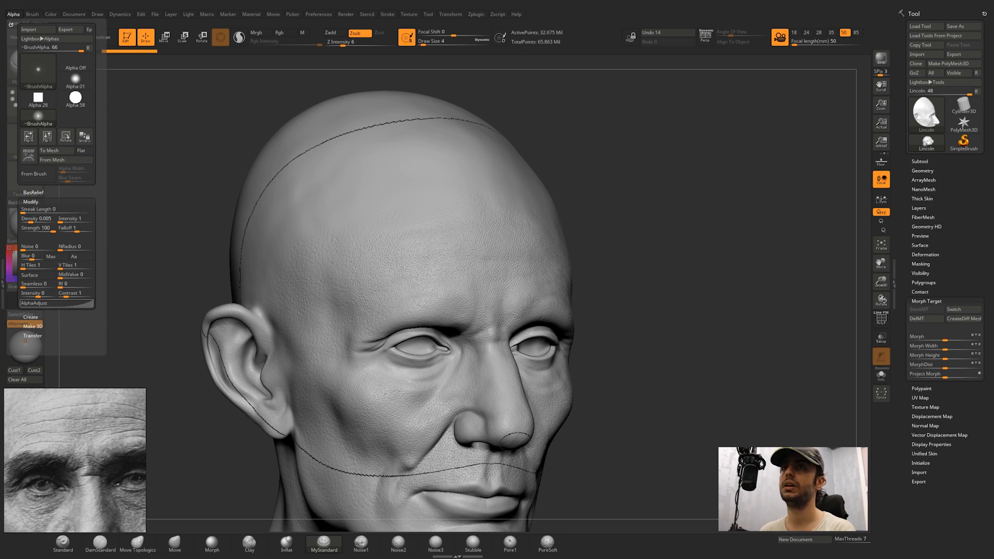
pyautogui.click(34, 303)
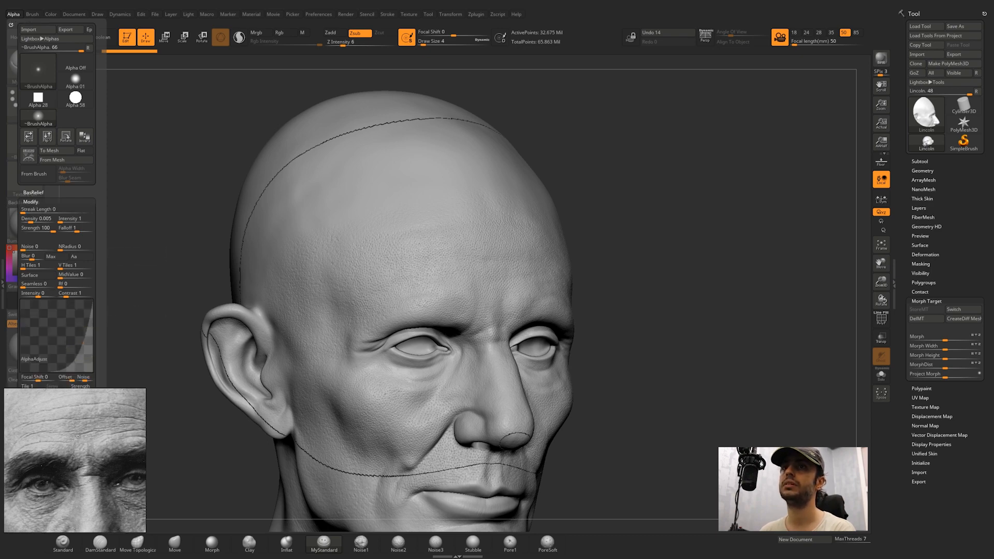
pyautogui.scroll(-3, 56, 233)
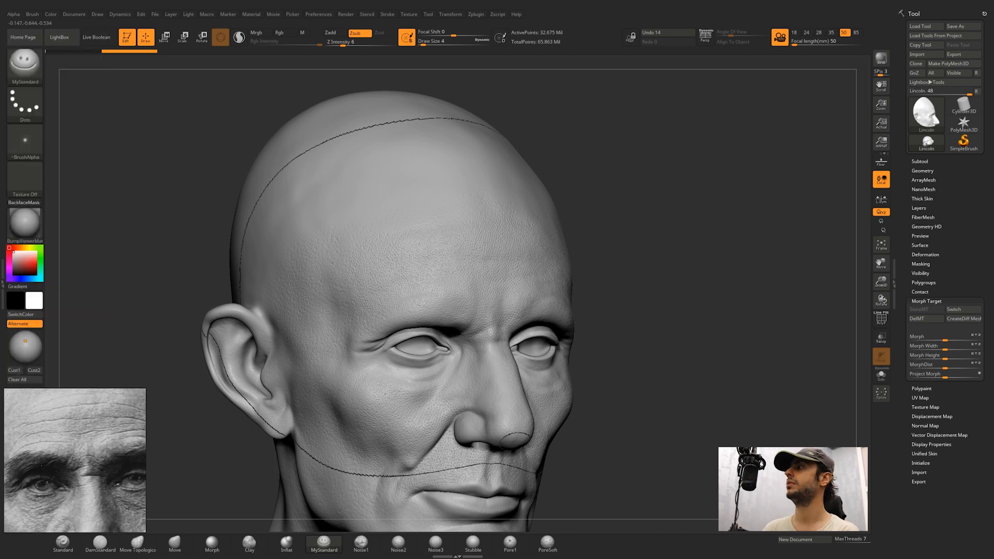
# Step: Set the MyStandard brush's Draw Size to about 11.7 and Z Intensity to 10 for carving forehead wrinkles
pyautogui.moveTo(445, 244); pyautogui.dragTo(460, 219, button='right')
pyautogui.keyDown('ctrl'); pyautogui.moveTo(447, 256); pyautogui.dragTo(478, 317, button='right'); pyautogui.keyUp('ctrl')
pyautogui.moveTo(340, 245)
pyautogui.mouseDown(button='right')
pyautogui.moveTo(445, 308)
pyautogui.moveTo(466, 286)
pyautogui.mouseUp(button='right')
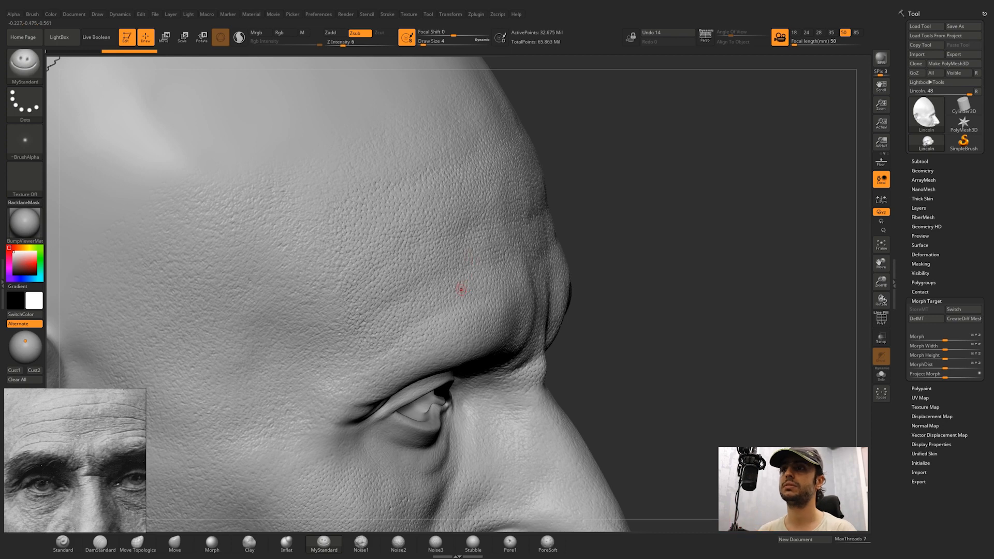
pyautogui.press('space')
pyautogui.moveTo(454, 297); pyautogui.dragTo(456, 298)
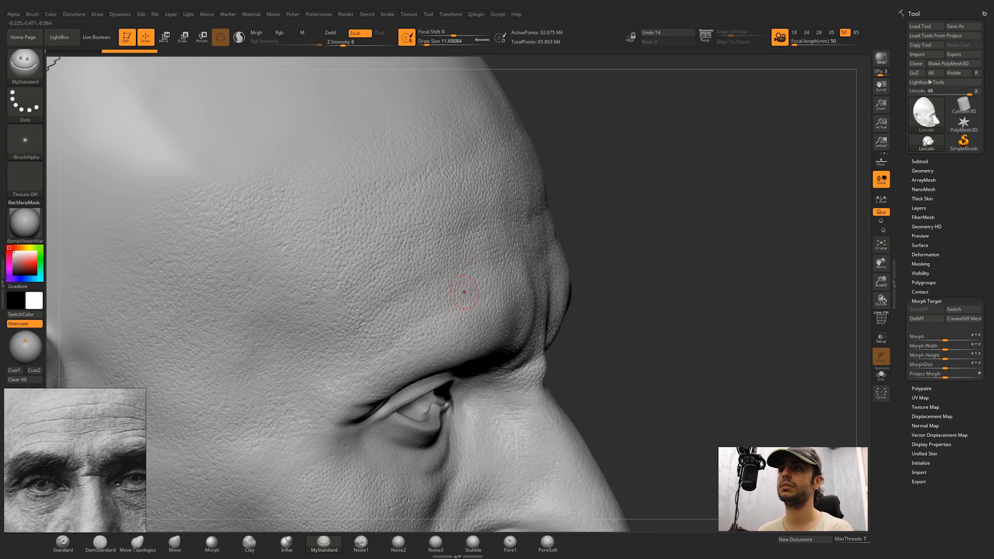
pyautogui.keyDown('ctrl'); pyautogui.moveTo(460, 317); pyautogui.dragTo(461, 336, button='right'); pyautogui.keyUp('ctrl')
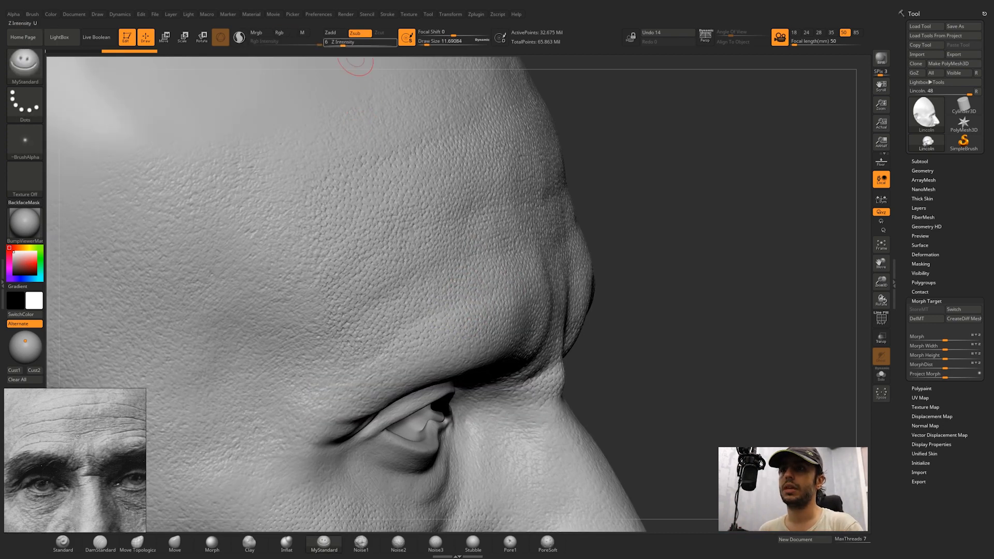
pyautogui.click(350, 42)
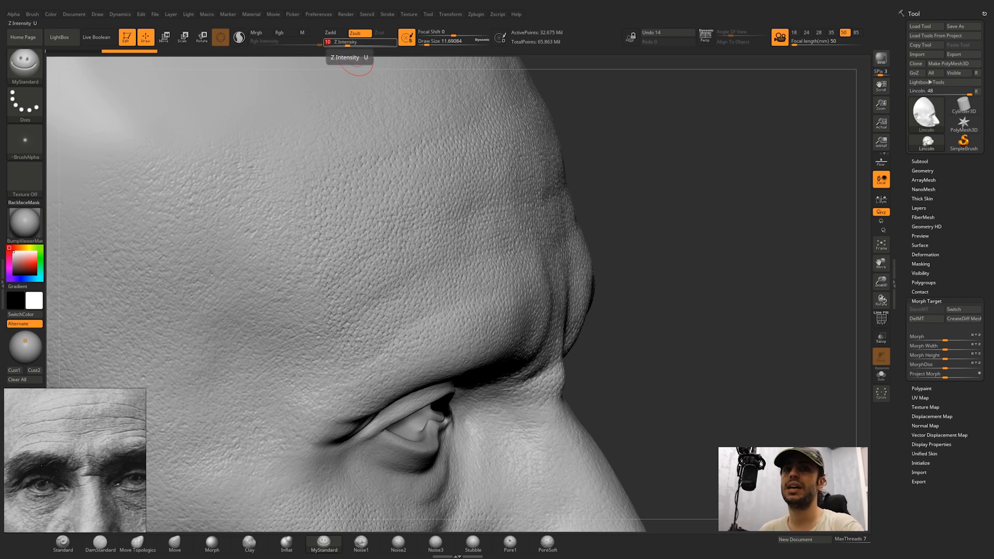
pyautogui.press('Return')
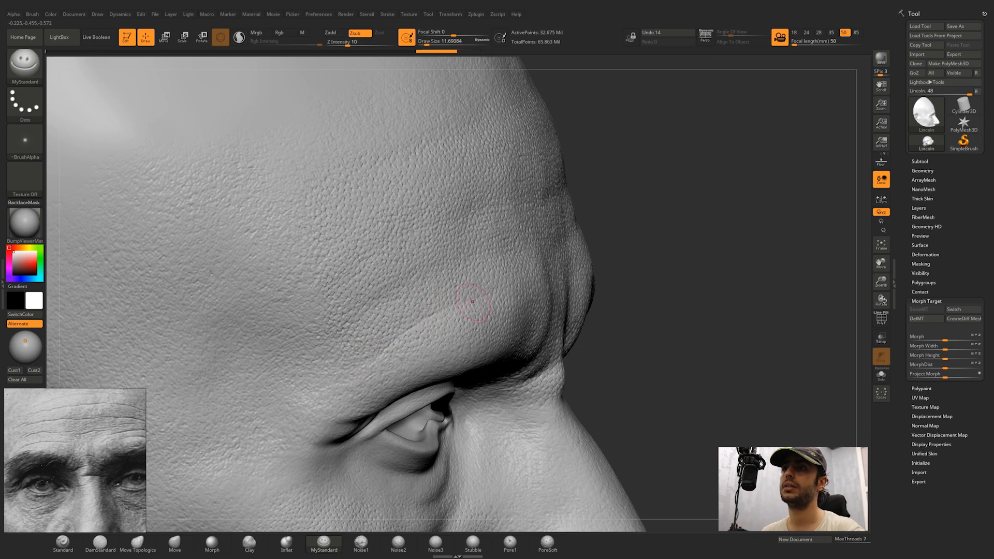
# Step: Carve three thin horizontal wrinkles into the forehead above the left brow with the MyStandard brush
pyautogui.moveTo(559, 306)
pyautogui.mouseDown(button='right')
pyautogui.moveTo(486, 298)
pyautogui.moveTo(521, 285)
pyautogui.moveTo(506, 287)
pyautogui.mouseUp(button='right')
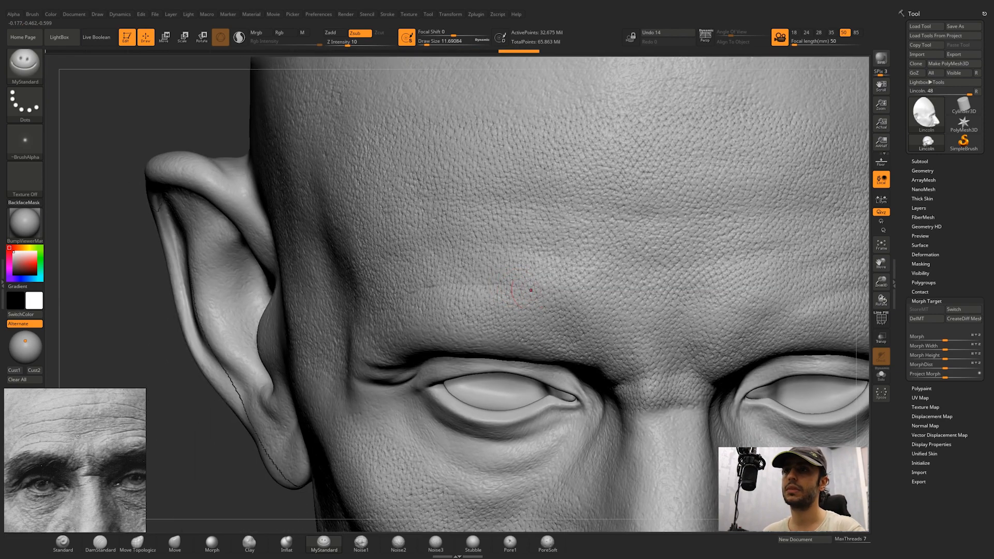
pyautogui.moveTo(539, 277)
pyautogui.mouseDown(button='right')
pyautogui.moveTo(515, 262)
pyautogui.moveTo(470, 295)
pyautogui.moveTo(402, 298)
pyautogui.mouseUp(button='right')
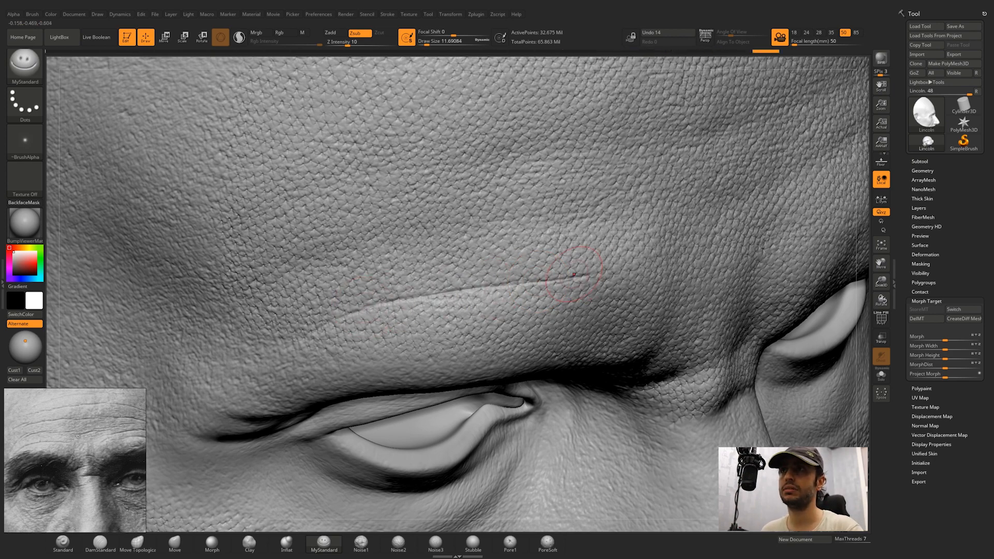
pyautogui.keyDown('ctrl'); pyautogui.moveTo(536, 321); pyautogui.dragTo(484, 270, button='right'); pyautogui.keyUp('ctrl')
pyautogui.moveTo(484, 270); pyautogui.dragTo(498, 272)
pyautogui.moveTo(498, 272)
pyautogui.mouseDown(button='right')
pyautogui.moveTo(628, 282)
pyautogui.moveTo(550, 284)
pyautogui.mouseUp(button='right')
pyautogui.moveTo(425, 287)
pyautogui.mouseDown(button='right')
pyautogui.moveTo(518, 285)
pyautogui.moveTo(543, 297)
pyautogui.mouseUp(button='right')
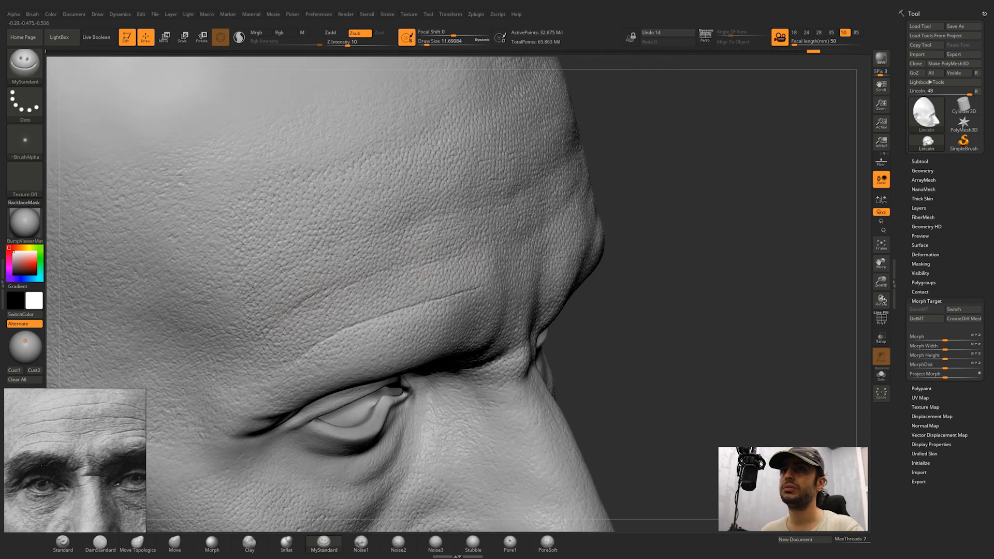
pyautogui.moveTo(480, 248)
pyautogui.mouseDown(button='right')
pyautogui.moveTo(421, 238)
pyautogui.moveTo(416, 265)
pyautogui.mouseUp(button='right')
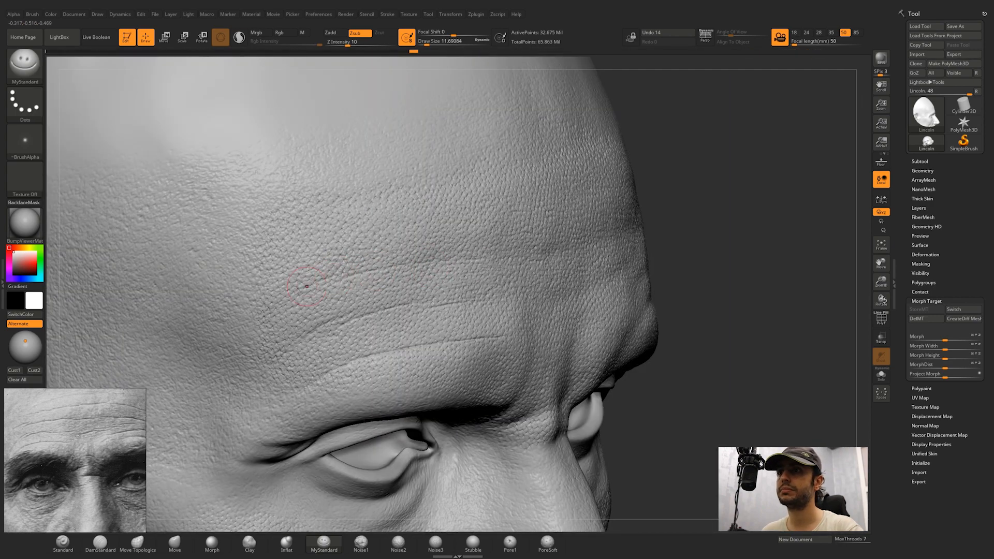
pyautogui.moveTo(506, 269); pyautogui.dragTo(417, 251, button='right')
# Step: Carve curved wrinkles above the right brow and carry the horizontal creases across the middle of the forehead
pyautogui.moveTo(496, 250); pyautogui.dragTo(445, 228, button='right')
pyautogui.moveTo(93, 456); pyautogui.dragTo(56, 450, button='middle')
pyautogui.moveTo(642, 290); pyautogui.dragTo(604, 341, button='right')
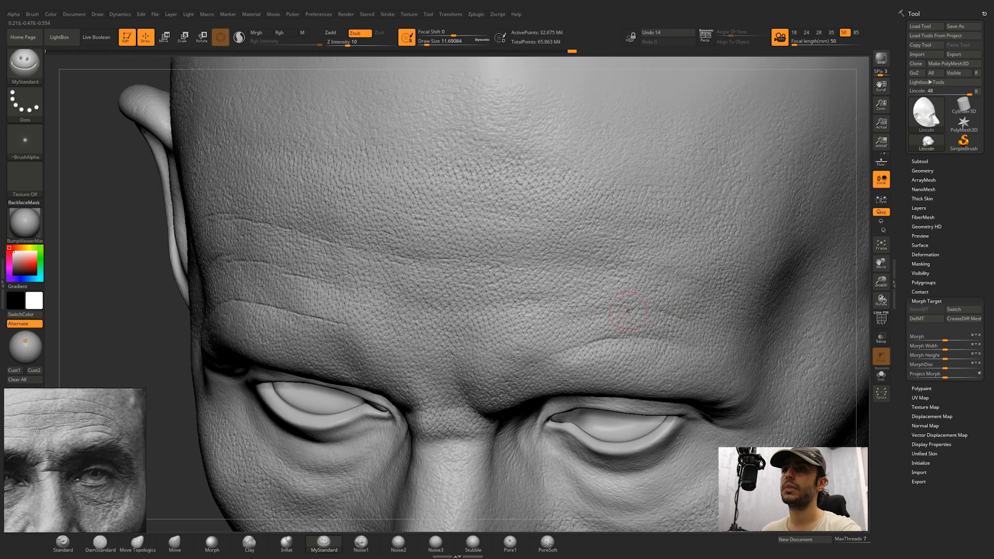
pyautogui.moveTo(564, 328)
pyautogui.mouseDown(button='right')
pyautogui.moveTo(639, 322)
pyautogui.moveTo(590, 325)
pyautogui.mouseUp(button='right')
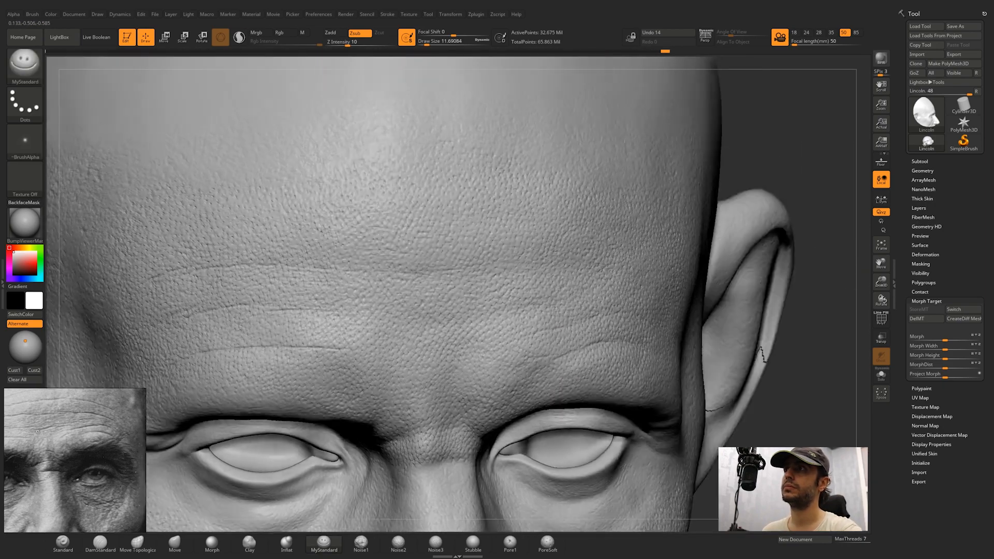
pyautogui.moveTo(527, 359); pyautogui.dragTo(478, 321, button='right')
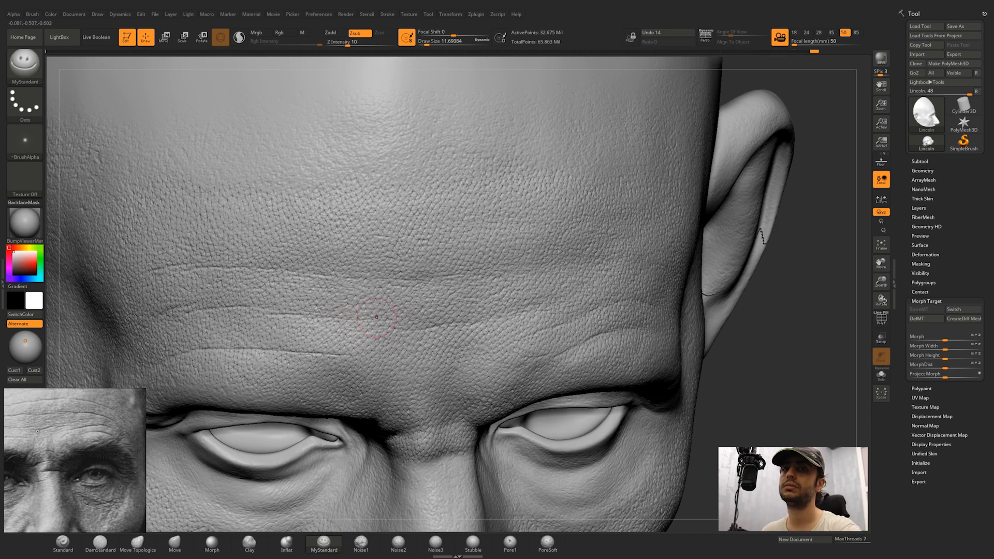
pyautogui.moveTo(538, 295); pyautogui.dragTo(371, 300, button='right')
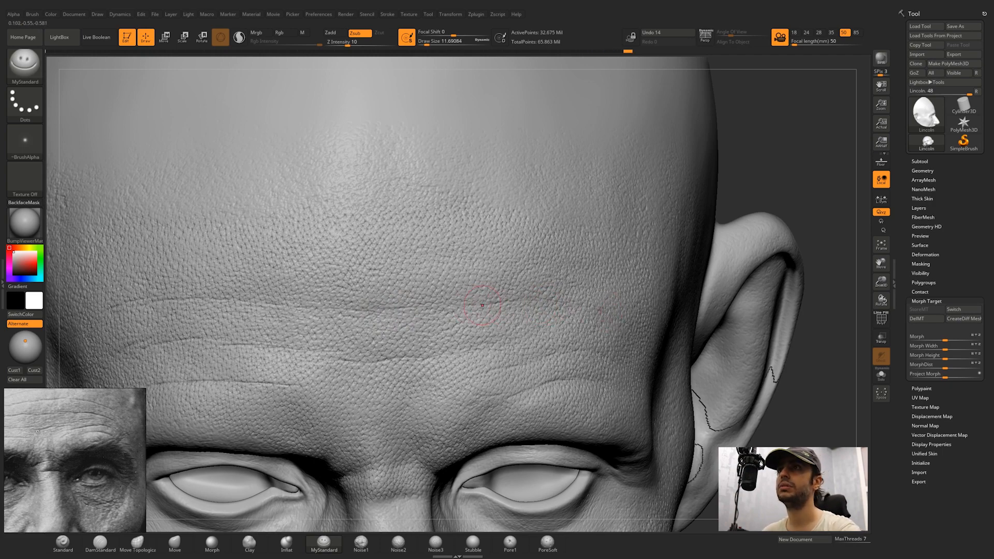
pyautogui.moveTo(555, 301)
pyautogui.mouseDown(button='right')
pyautogui.moveTo(497, 318)
pyautogui.moveTo(461, 344)
pyautogui.mouseUp(button='right')
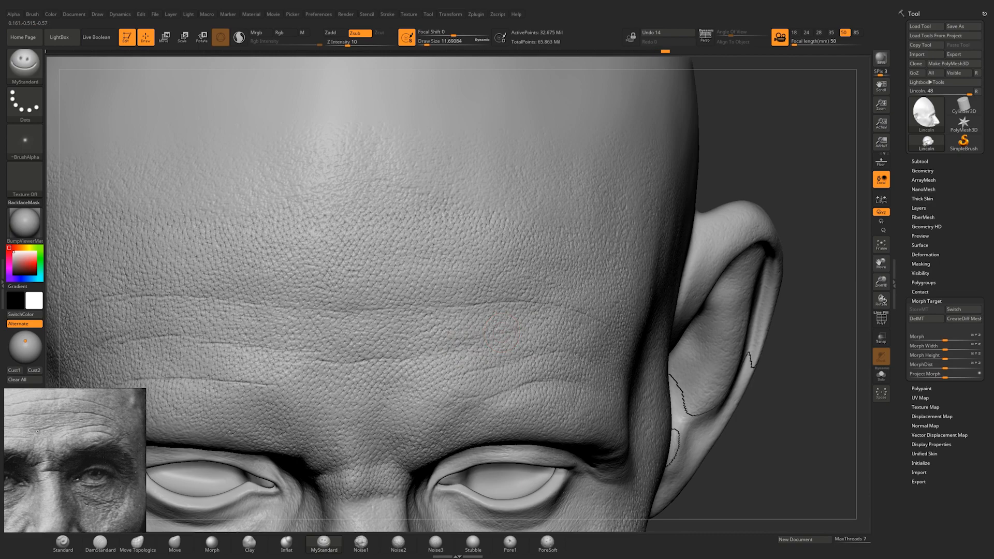
# Step: Add a thin, higher horizontal wrinkle on the left side of the forehead, following the reference photo
pyautogui.moveTo(289, 305); pyautogui.dragTo(430, 306, button='right')
pyautogui.moveTo(57, 455); pyautogui.dragTo(96, 458, button='middle')
pyautogui.moveTo(441, 295); pyautogui.dragTo(352, 292, button='right')
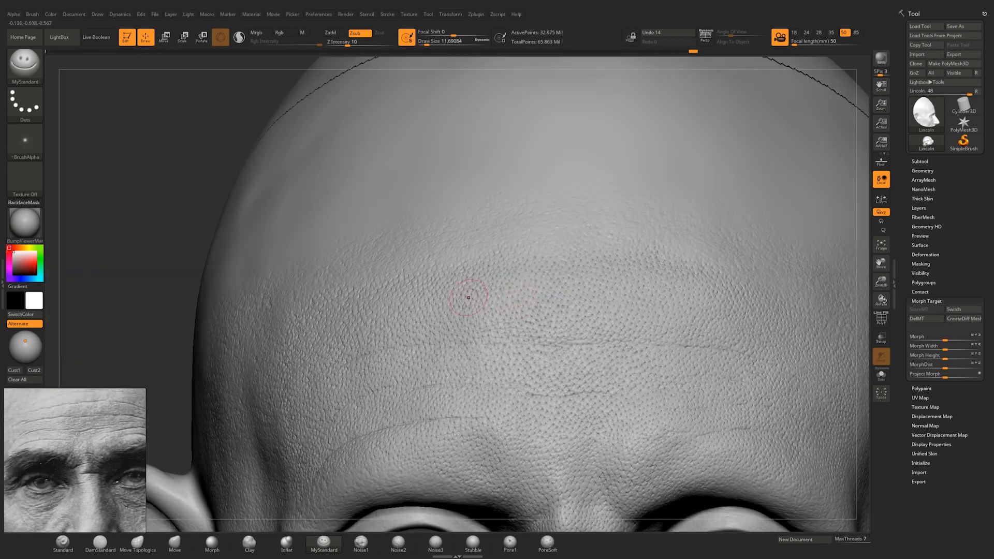
pyautogui.moveTo(490, 292)
pyautogui.mouseDown(button='right')
pyautogui.moveTo(645, 302)
pyautogui.moveTo(508, 296)
pyautogui.mouseUp(button='right')
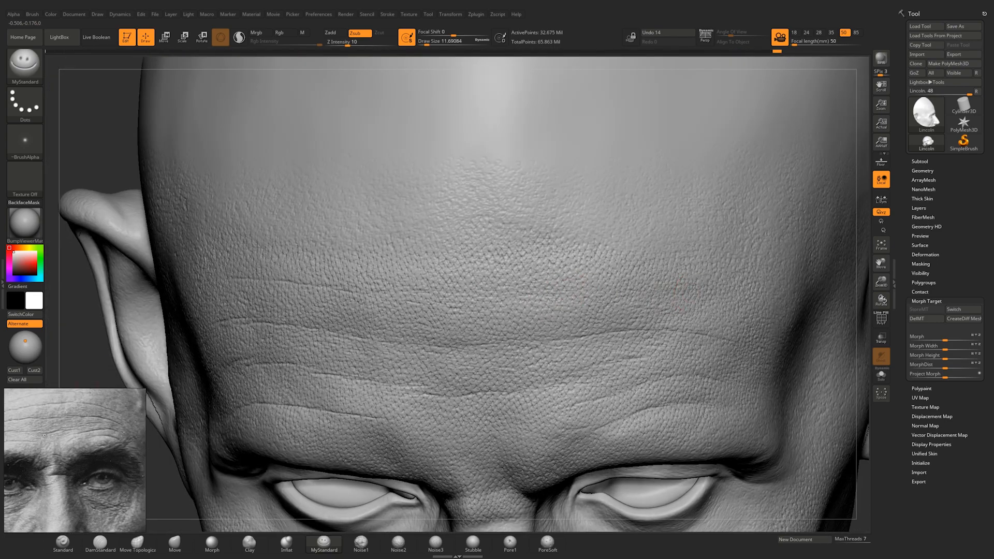
# Step: Extend and deepen the horizontal wrinkles across the centre and right side of the forehead
pyautogui.moveTo(655, 303); pyautogui.dragTo(621, 289, button='right')
pyautogui.moveTo(487, 295); pyautogui.dragTo(440, 298)
pyautogui.moveTo(488, 296)
pyautogui.mouseDown(button='right')
pyautogui.moveTo(362, 301)
pyautogui.moveTo(497, 315)
pyautogui.moveTo(378, 304)
pyautogui.mouseUp(button='right')
pyautogui.moveTo(481, 331); pyautogui.dragTo(440, 330)
pyautogui.moveTo(393, 305); pyautogui.dragTo(439, 305, button='right')
pyautogui.moveTo(486, 323); pyautogui.dragTo(456, 326)
pyautogui.moveTo(440, 305); pyautogui.dragTo(500, 300, button='right')
pyautogui.moveTo(491, 302); pyautogui.dragTo(465, 305)
pyautogui.moveTo(499, 300); pyautogui.dragTo(466, 298, button='right')
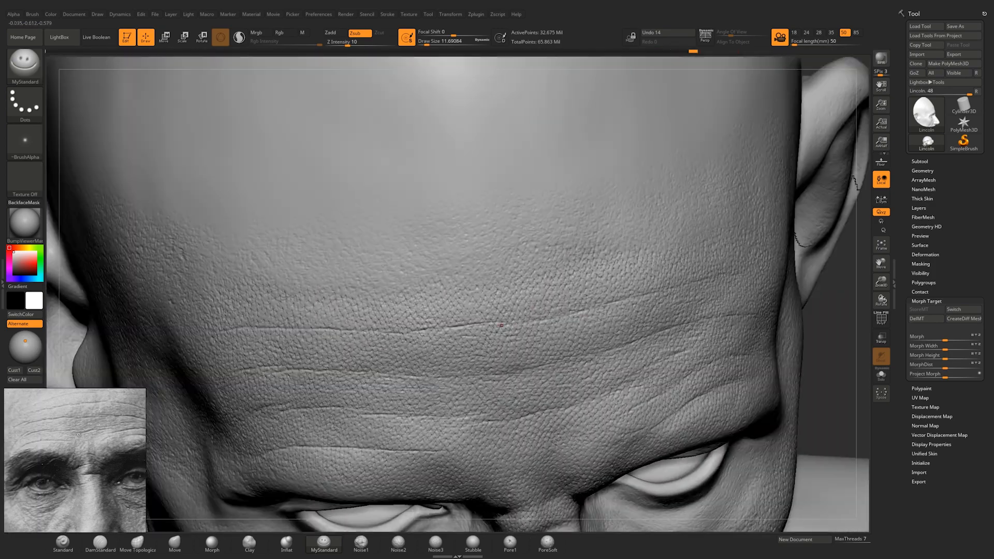
# Step: Carve another fine horizontal wrinkle across the upper forehead, just below the edge of the pore texture
pyautogui.moveTo(538, 300); pyautogui.dragTo(505, 296, button='right')
pyautogui.moveTo(505, 295); pyautogui.dragTo(482, 299)
pyautogui.keyDown('ctrl'); pyautogui.moveTo(504, 332); pyautogui.dragTo(504, 258, button='right'); pyautogui.keyUp('ctrl')
pyautogui.moveTo(505, 393)
pyautogui.mouseDown(button='right')
pyautogui.moveTo(524, 323)
pyautogui.moveTo(543, 357)
pyautogui.mouseUp(button='right')
pyautogui.keyDown('ctrl'); pyautogui.moveTo(504, 270); pyautogui.dragTo(502, 329, button='right'); pyautogui.keyUp('ctrl')
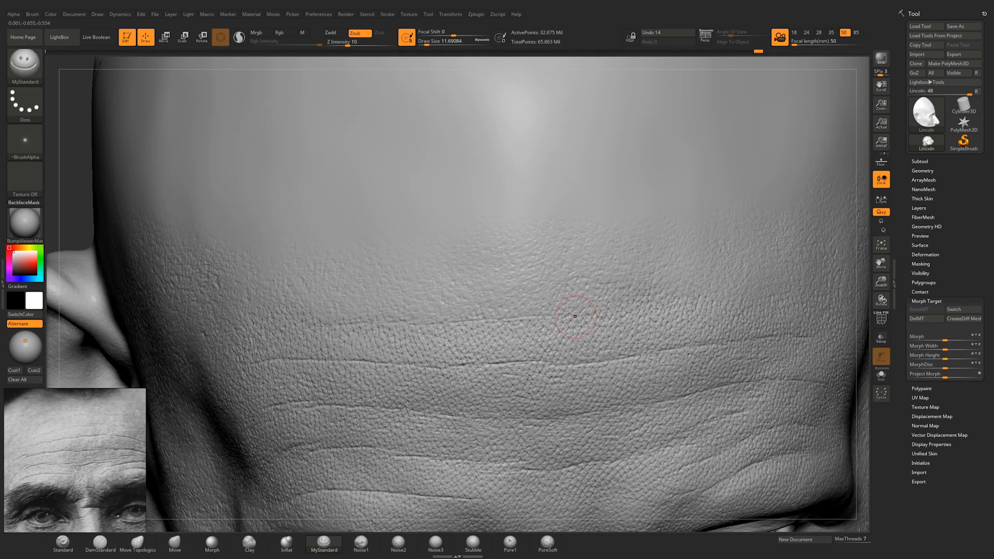
pyautogui.moveTo(569, 313); pyautogui.dragTo(514, 312, button='right')
pyautogui.moveTo(623, 309); pyautogui.dragTo(569, 309, button='right')
pyautogui.moveTo(569, 305); pyautogui.dragTo(621, 300)
pyautogui.moveTo(611, 331)
pyautogui.keyDown('ctrl'); pyautogui.mouseDown(button='right')
pyautogui.moveTo(611, 264)
pyautogui.moveTo(719, 275)
pyautogui.mouseUp(button='right'); pyautogui.keyUp('ctrl')
pyautogui.keyDown('ctrl'); pyautogui.moveTo(722, 274); pyautogui.dragTo(724, 324, button='right'); pyautogui.keyUp('ctrl')
# Step: Set the brush's Z Intensity to 12 and deepen the uppermost horizontal wrinkle across the forehead
pyautogui.moveTo(347, 44); pyautogui.dragTo(350, 44)
pyautogui.moveTo(546, 189); pyautogui.dragTo(497, 207, button='right')
pyautogui.keyDown('ctrl'); pyautogui.moveTo(497, 207); pyautogui.dragTo(497, 258, button='right'); pyautogui.keyUp('ctrl')
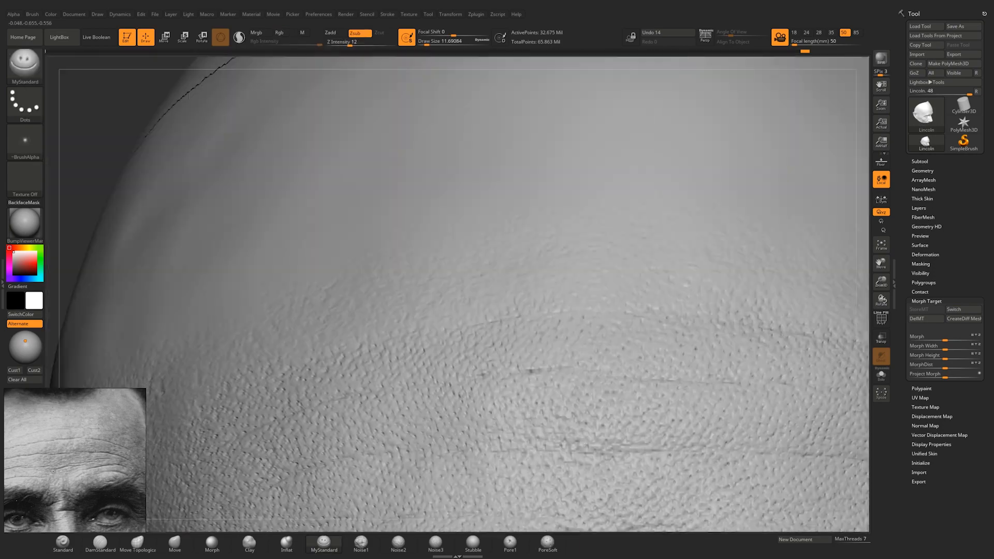
pyautogui.keyDown('ctrl'); pyautogui.moveTo(521, 371); pyautogui.dragTo(521, 289, button='right'); pyautogui.keyUp('ctrl')
pyautogui.moveTo(518, 248)
pyautogui.keyDown('ctrl'); pyautogui.mouseDown(button='right')
pyautogui.moveTo(518, 331)
pyautogui.moveTo(559, 265)
pyautogui.mouseUp(button='right'); pyautogui.keyUp('ctrl')
pyautogui.moveTo(563, 261); pyautogui.dragTo(617, 259)
pyautogui.moveTo(414, 266); pyautogui.dragTo(559, 261)
pyautogui.moveTo(558, 261); pyautogui.dragTo(491, 269, button='right')
pyautogui.moveTo(487, 270); pyautogui.dragTo(527, 267)
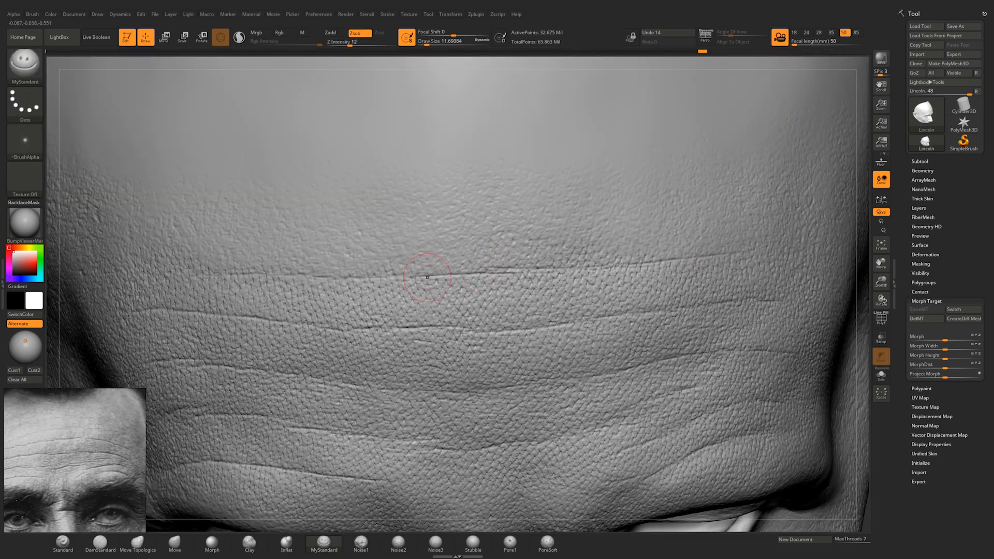
# Step: Reinforce the upper forehead wrinkles across the centre with short horizontal strokes following their curves
pyautogui.moveTo(427, 277); pyautogui.dragTo(466, 290, button='right')
pyautogui.moveTo(372, 294); pyautogui.dragTo(417, 296)
pyautogui.moveTo(497, 310)
pyautogui.keyDown('ctrl'); pyautogui.mouseDown(button='right')
pyautogui.moveTo(497, 233)
pyautogui.moveTo(496, 332)
pyautogui.mouseUp(button='right'); pyautogui.keyUp('ctrl')
pyautogui.moveTo(549, 300)
pyautogui.mouseDown(button='right')
pyautogui.moveTo(497, 303)
pyautogui.moveTo(515, 311)
pyautogui.mouseUp(button='right')
pyautogui.moveTo(509, 312); pyautogui.dragTo(585, 311)
pyautogui.moveTo(549, 310); pyautogui.dragTo(460, 304, button='right')
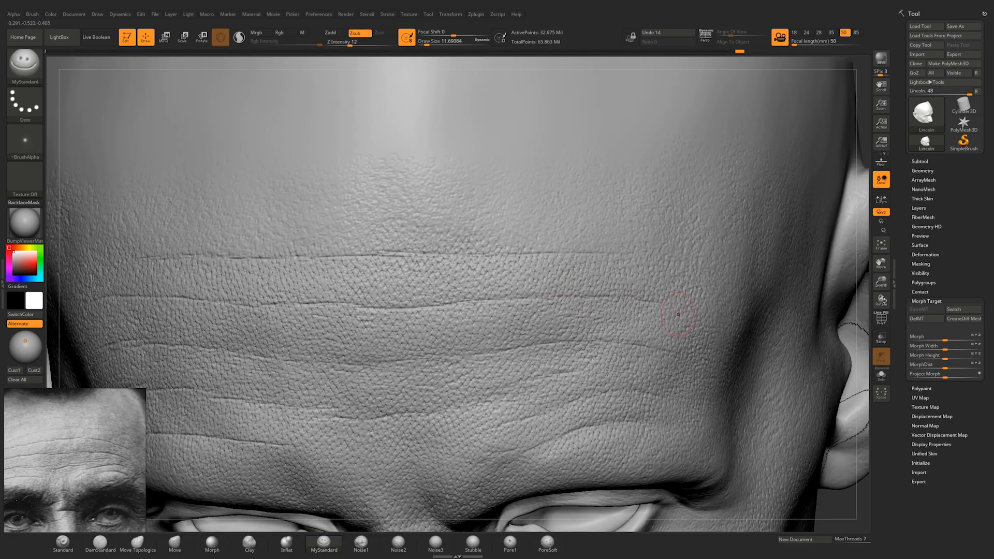
# Step: Carve short, fine wrinkles among the creases on the right half of the forehead, above the brow
pyautogui.keyDown('ctrl'); pyautogui.moveTo(678, 314); pyautogui.dragTo(621, 232, button='right'); pyautogui.keyUp('ctrl')
pyautogui.keyDown('ctrl'); pyautogui.moveTo(466, 248); pyautogui.dragTo(466, 331, button='right'); pyautogui.keyUp('ctrl')
pyautogui.moveTo(403, 310); pyautogui.dragTo(481, 311, button='right')
pyautogui.moveTo(451, 290); pyautogui.dragTo(395, 311)
pyautogui.moveTo(396, 310); pyautogui.dragTo(481, 321, button='right')
pyautogui.moveTo(467, 333); pyautogui.dragTo(498, 323)
pyautogui.moveTo(499, 323)
pyautogui.mouseDown(button='right')
pyautogui.moveTo(481, 316)
pyautogui.moveTo(531, 301)
pyautogui.mouseUp(button='right')
pyautogui.moveTo(662, 290); pyautogui.dragTo(569, 346)
pyautogui.keyDown('alt'); pyautogui.moveTo(734, 284); pyautogui.dragTo(658, 284, button='right'); pyautogui.keyUp('alt')
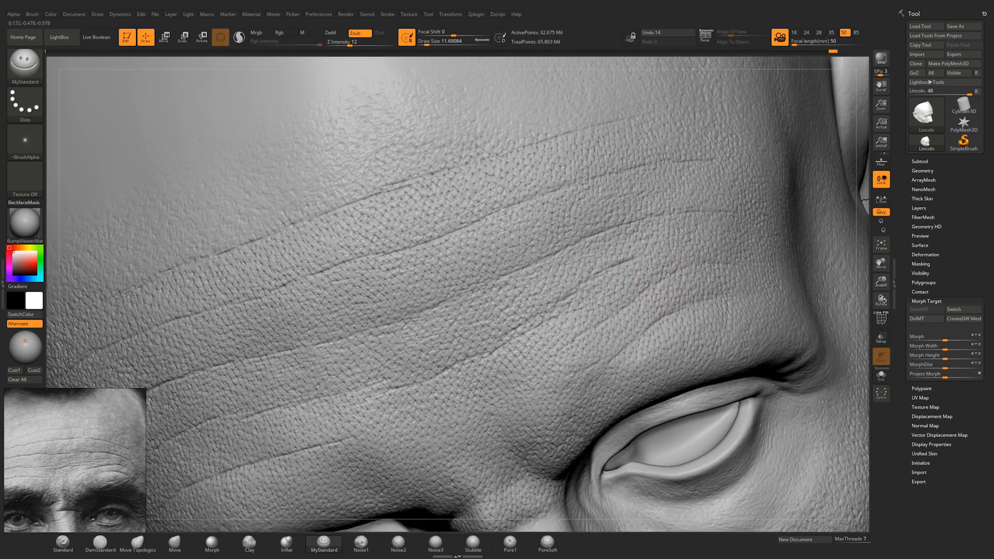
# Step: Raise the draw size to about 15.6 and carve slanted frown creases from the inner brows towards the nose bridge
pyautogui.moveTo(591, 363); pyautogui.dragTo(504, 399, button='right')
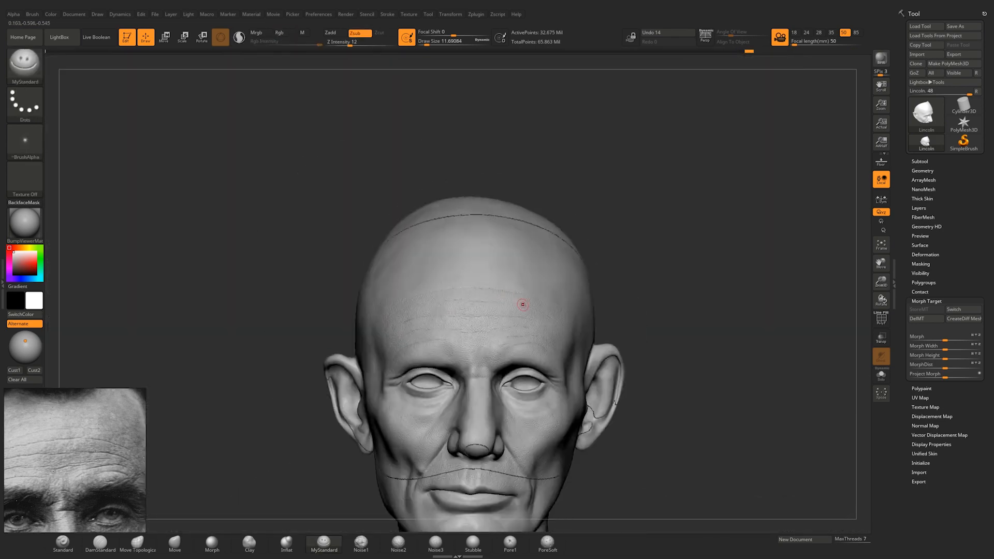
pyautogui.moveTo(506, 293); pyautogui.dragTo(666, 254, button='right')
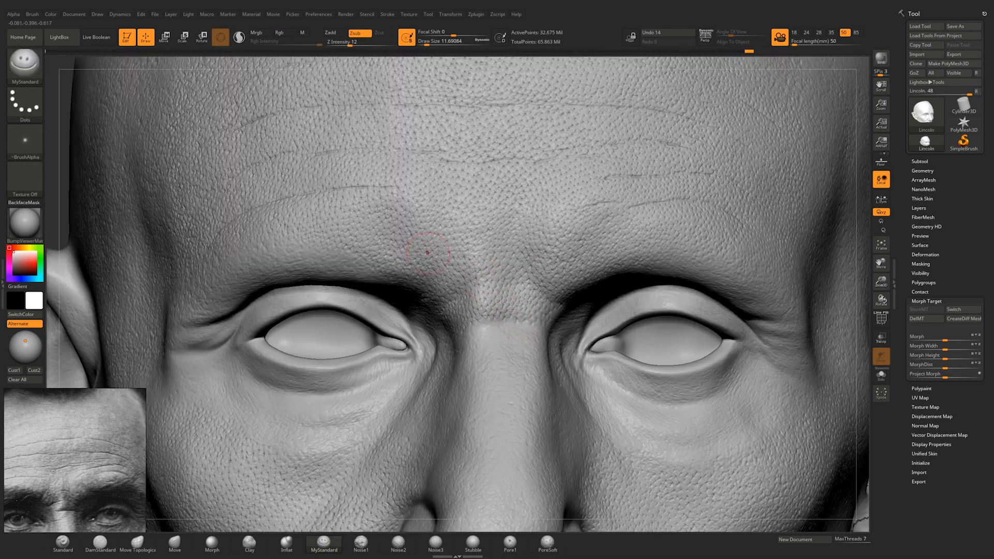
pyautogui.moveTo(427, 253); pyautogui.dragTo(447, 298, button='right')
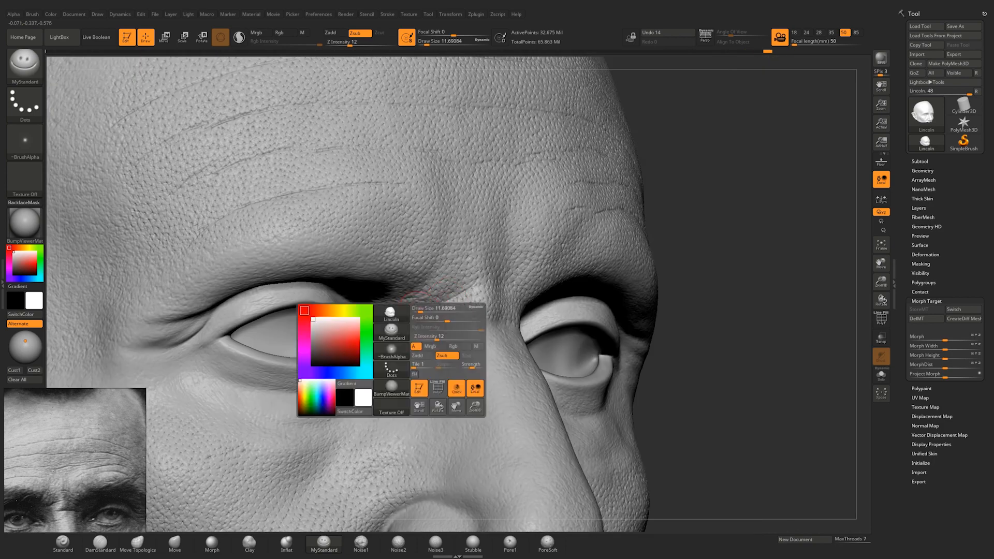
pyautogui.moveTo(466, 285); pyautogui.dragTo(471, 253, button='right')
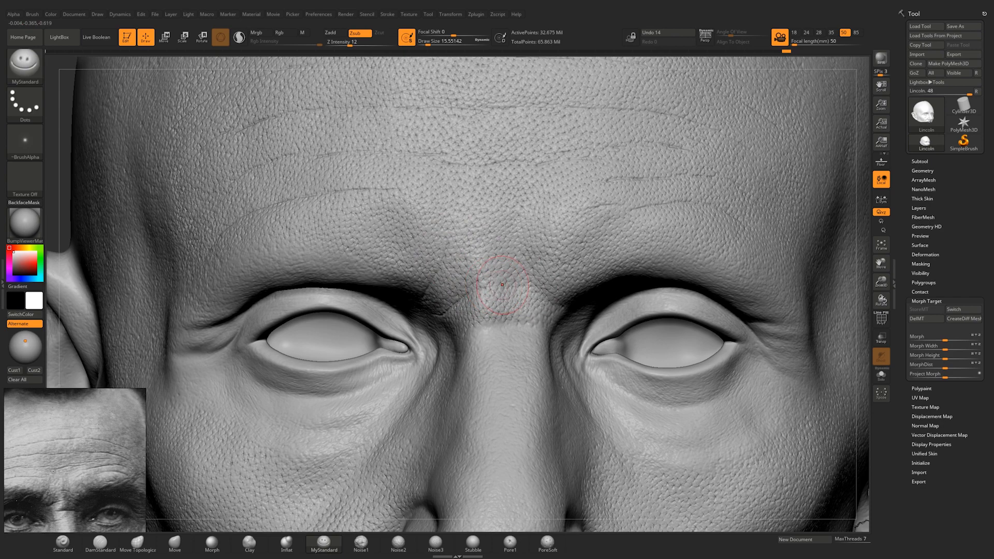
pyautogui.moveTo(551, 310); pyautogui.dragTo(522, 331, button='right')
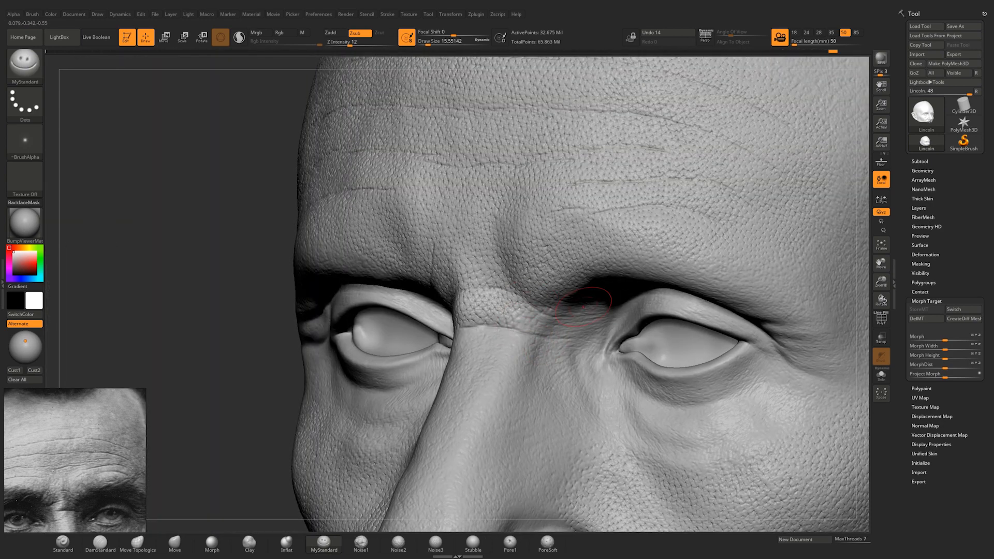
pyautogui.moveTo(554, 293); pyautogui.dragTo(541, 292, button='right')
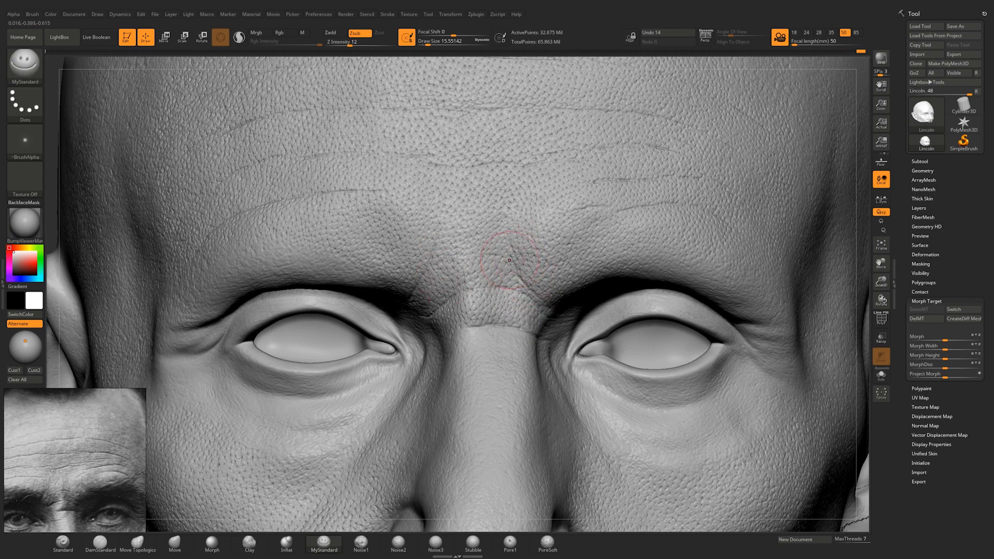
# Step: Reduce the draw size to about 11.7 and carve finer creases between the brows and across the nose bridge
pyautogui.moveTo(479, 252)
pyautogui.mouseDown(button='right')
pyautogui.moveTo(437, 266)
pyautogui.moveTo(492, 292)
pyautogui.moveTo(494, 331)
pyautogui.moveTo(461, 306)
pyautogui.moveTo(494, 315)
pyautogui.moveTo(503, 284)
pyautogui.mouseUp(button='right')
pyautogui.moveTo(484, 344)
pyautogui.keyDown('alt'); pyautogui.mouseDown(button='right')
pyautogui.moveTo(502, 311)
pyautogui.moveTo(498, 336)
pyautogui.mouseUp(button='right'); pyautogui.keyUp('alt')
pyautogui.moveTo(460, 336); pyautogui.dragTo(487, 331, button='right')
pyautogui.press('space')
pyautogui.moveTo(482, 332); pyautogui.dragTo(479, 332)
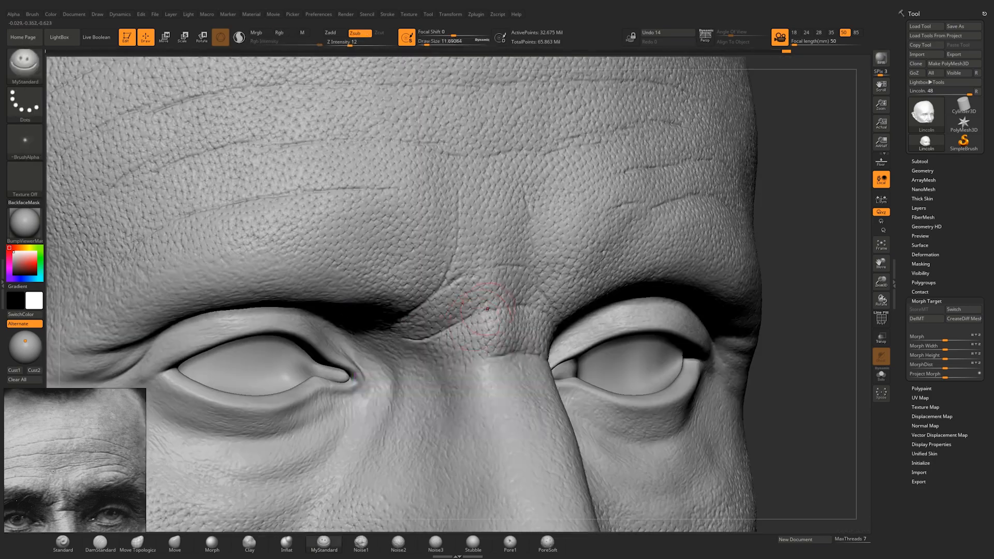
pyautogui.moveTo(451, 326); pyautogui.dragTo(398, 323, button='right')
pyautogui.moveTo(481, 313)
pyautogui.mouseDown(button='right')
pyautogui.moveTo(519, 302)
pyautogui.moveTo(544, 309)
pyautogui.moveTo(533, 274)
pyautogui.moveTo(486, 293)
pyautogui.moveTo(488, 327)
pyautogui.mouseUp(button='right')
pyautogui.moveTo(488, 327)
pyautogui.mouseDown(button='right')
pyautogui.moveTo(561, 326)
pyautogui.moveTo(523, 339)
pyautogui.moveTo(545, 308)
pyautogui.mouseUp(button='right')
pyautogui.moveTo(544, 308)
pyautogui.mouseDown(button='right')
pyautogui.moveTo(572, 326)
pyautogui.moveTo(499, 309)
pyautogui.mouseUp(button='right')
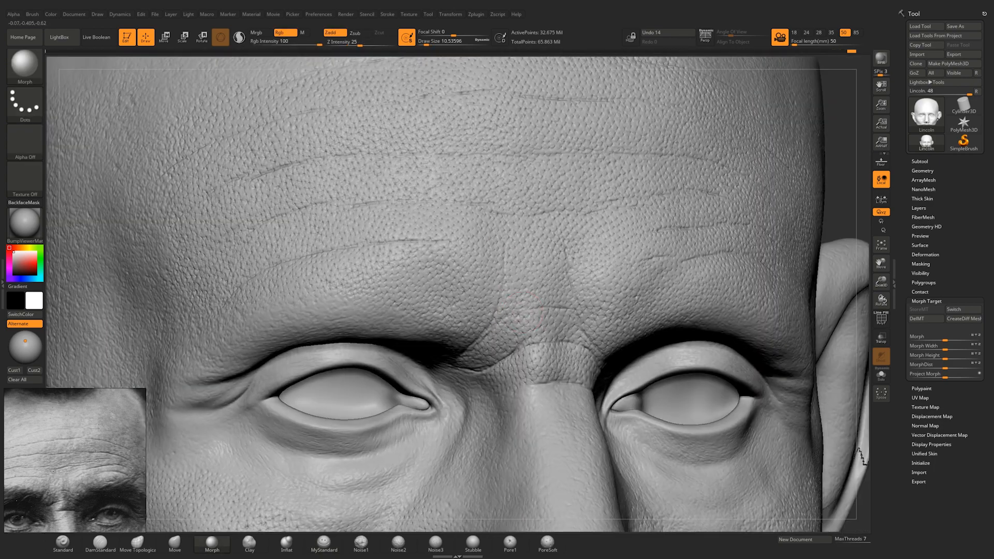
# Step: Soften the new creases between the brows with the Morph brush at Z Intensity 25
pyautogui.moveTo(570, 353); pyautogui.dragTo(559, 319, button='right')
pyautogui.keyDown('ctrl'); pyautogui.moveTo(542, 355); pyautogui.dragTo(533, 290, button='right'); pyautogui.keyUp('ctrl')
pyautogui.moveTo(533, 290)
pyautogui.mouseDown(button='right')
pyautogui.moveTo(545, 275)
pyautogui.moveTo(510, 282)
pyautogui.mouseUp(button='right')
pyautogui.keyDown('ctrl'); pyautogui.moveTo(509, 282); pyautogui.dragTo(513, 331, button='right'); pyautogui.keyUp('ctrl')
pyautogui.moveTo(532, 295)
pyautogui.mouseDown(button='right')
pyautogui.moveTo(473, 313)
pyautogui.moveTo(517, 306)
pyautogui.mouseUp(button='right')
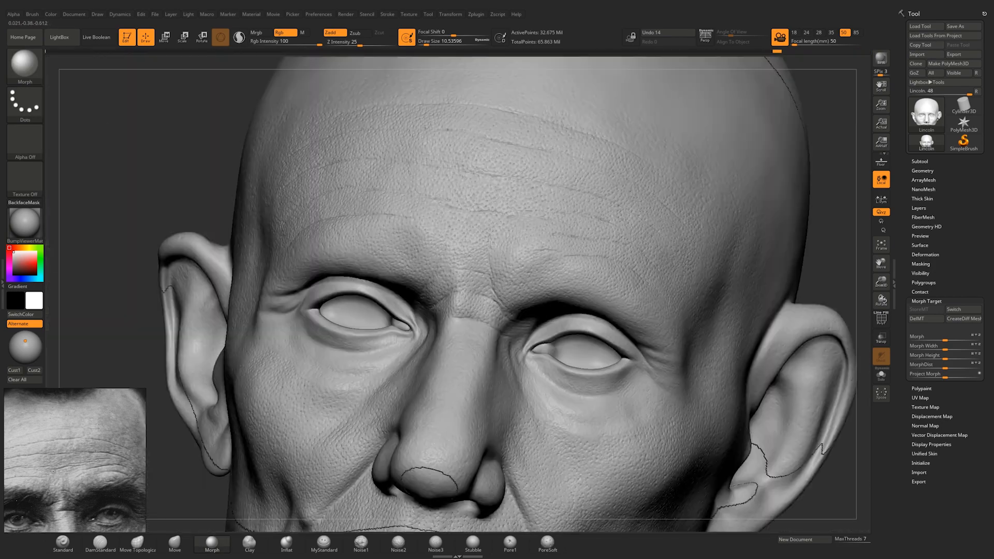
# Step: Reposition the reference photo on the eye and carve crow's feet beside the right-hand eye with MyStandard at draw size about 18.5
pyautogui.keyDown('ctrl'); pyautogui.moveTo(466, 331); pyautogui.dragTo(455, 286, button='right'); pyautogui.keyUp('ctrl')
pyautogui.moveTo(88, 476); pyautogui.dragTo(59, 432, button='middle')
pyautogui.click(324, 542)
pyautogui.moveTo(616, 303)
pyautogui.mouseDown(button='right')
pyautogui.moveTo(536, 315)
pyautogui.moveTo(538, 298)
pyautogui.moveTo(545, 303)
pyautogui.moveTo(511, 300)
pyautogui.mouseUp(button='right')
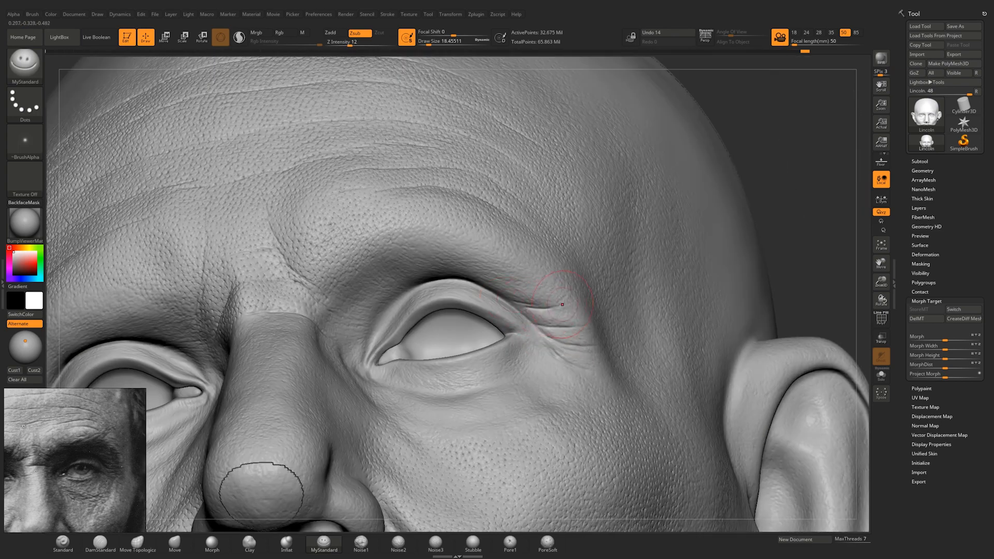
pyautogui.moveTo(587, 298); pyautogui.dragTo(564, 322, button='right')
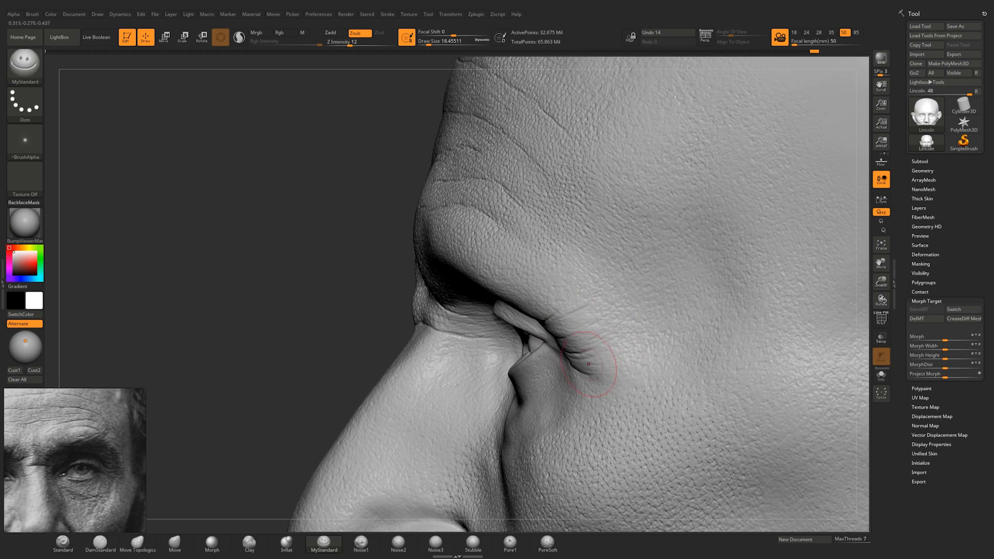
pyautogui.moveTo(591, 356)
pyautogui.mouseDown(button='right')
pyautogui.moveTo(587, 386)
pyautogui.moveTo(619, 396)
pyautogui.moveTo(622, 381)
pyautogui.mouseUp(button='right')
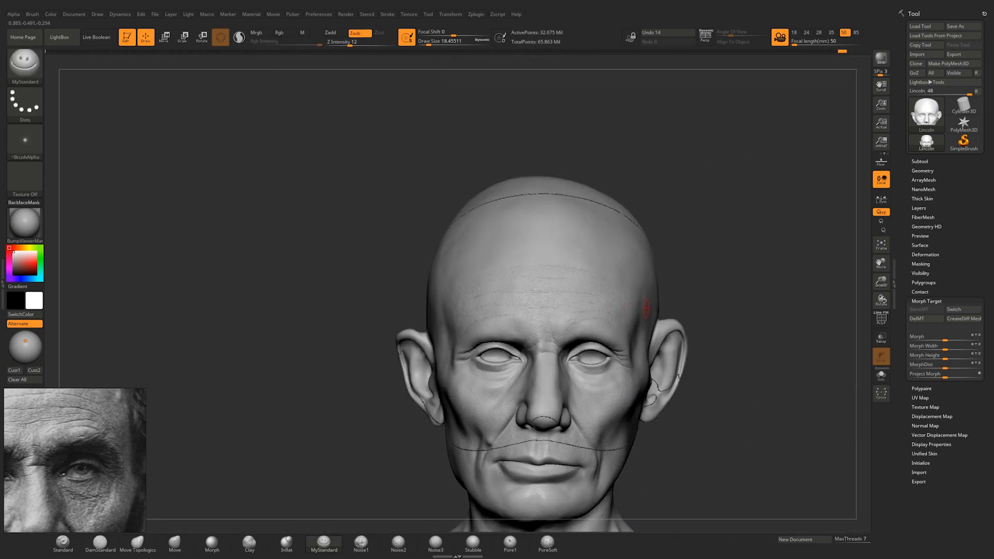
# Step: Carve crow's feet fanning out from the outer corner of the left-hand eye with MyStandard
pyautogui.moveTo(466, 362)
pyautogui.keyDown('ctrl'); pyautogui.mouseDown(button='right')
pyautogui.moveTo(439, 293)
pyautogui.moveTo(419, 369)
pyautogui.moveTo(469, 341)
pyautogui.moveTo(435, 348)
pyautogui.moveTo(492, 357)
pyautogui.mouseUp(button='right'); pyautogui.keyUp('ctrl')
pyautogui.press('f')
pyautogui.keyDown('ctrl'); pyautogui.moveTo(492, 357); pyautogui.dragTo(468, 305, button='right'); pyautogui.keyUp('ctrl')
pyautogui.press('f')
pyautogui.moveTo(363, 328); pyautogui.dragTo(461, 330, button='right')
pyautogui.click(323, 543)
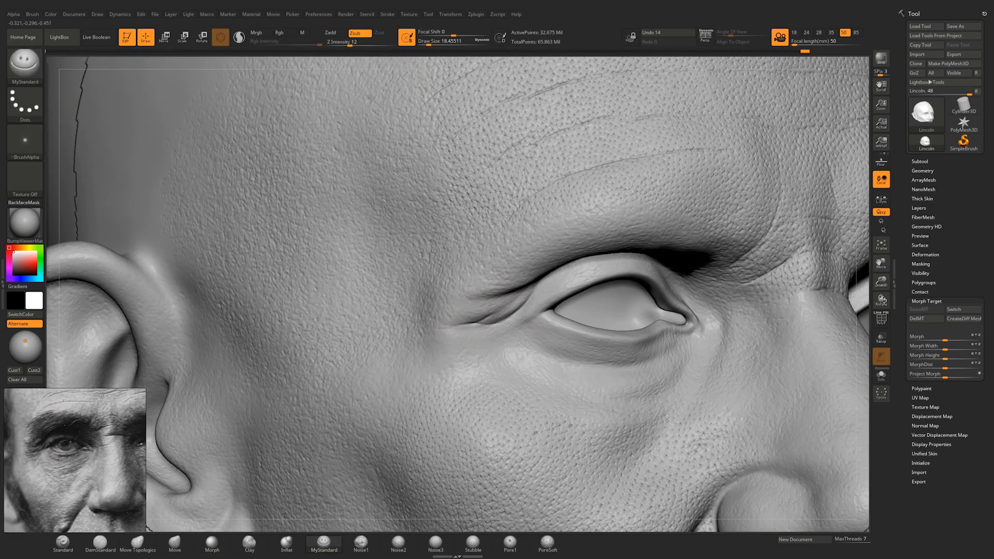
pyautogui.moveTo(526, 297)
pyautogui.mouseDown(button='right')
pyautogui.moveTo(494, 261)
pyautogui.moveTo(493, 300)
pyautogui.moveTo(454, 353)
pyautogui.moveTo(385, 311)
pyautogui.mouseUp(button='right')
pyautogui.moveTo(468, 311); pyautogui.dragTo(549, 305, button='right')
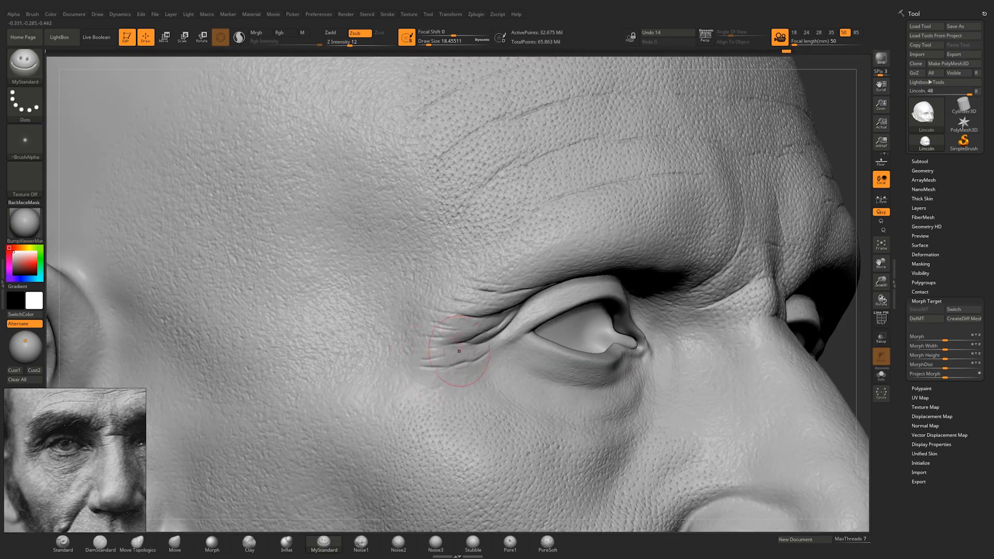
# Step: Soften the crow's feet beside the left-hand eye with the Morph brush
pyautogui.moveTo(464, 361)
pyautogui.mouseDown(button='right')
pyautogui.moveTo(432, 362)
pyautogui.moveTo(476, 341)
pyautogui.moveTo(450, 315)
pyautogui.moveTo(456, 269)
pyautogui.mouseUp(button='right')
pyautogui.click(212, 542)
pyautogui.moveTo(469, 315); pyautogui.dragTo(481, 329)
pyautogui.moveTo(482, 328)
pyautogui.mouseDown(button='right')
pyautogui.moveTo(456, 344)
pyautogui.moveTo(538, 344)
pyautogui.moveTo(415, 252)
pyautogui.mouseUp(button='right')
pyautogui.moveTo(415, 253); pyautogui.dragTo(421, 290)
pyautogui.moveTo(422, 290)
pyautogui.mouseDown(button='right')
pyautogui.moveTo(394, 320)
pyautogui.moveTo(426, 277)
pyautogui.moveTo(510, 277)
pyautogui.moveTo(433, 293)
pyautogui.moveTo(373, 262)
pyautogui.mouseUp(button='right')
pyautogui.moveTo(372, 261)
pyautogui.mouseDown(button='right')
pyautogui.moveTo(469, 291)
pyautogui.moveTo(425, 307)
pyautogui.mouseUp(button='right')
# Step: Carve fine curved wrinkles beneath the left-hand eye with MyStandard
pyautogui.click(329, 543)
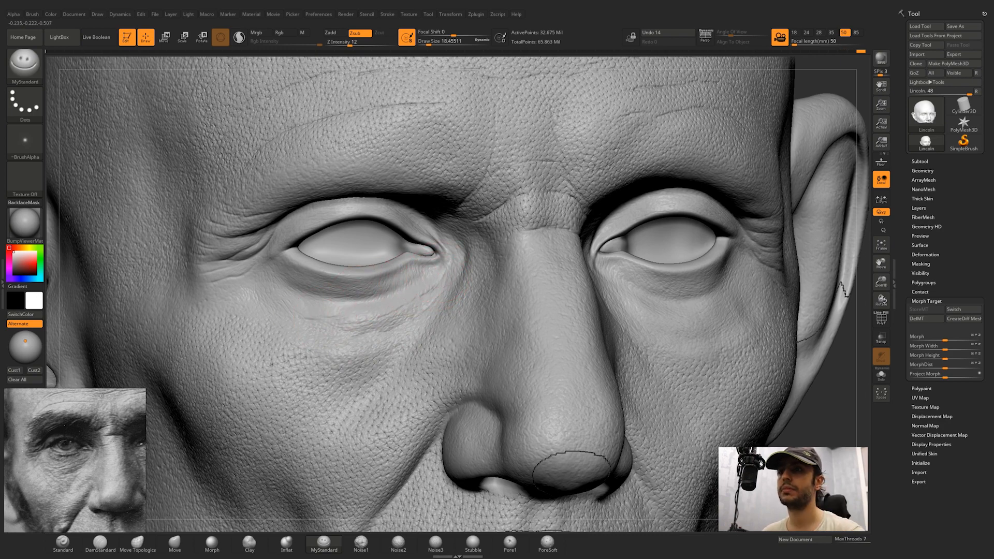
pyautogui.moveTo(438, 273)
pyautogui.mouseDown(button='right')
pyautogui.moveTo(399, 270)
pyautogui.moveTo(381, 300)
pyautogui.moveTo(428, 299)
pyautogui.mouseUp(button='right')
pyautogui.moveTo(289, 337); pyautogui.dragTo(340, 339, button='right')
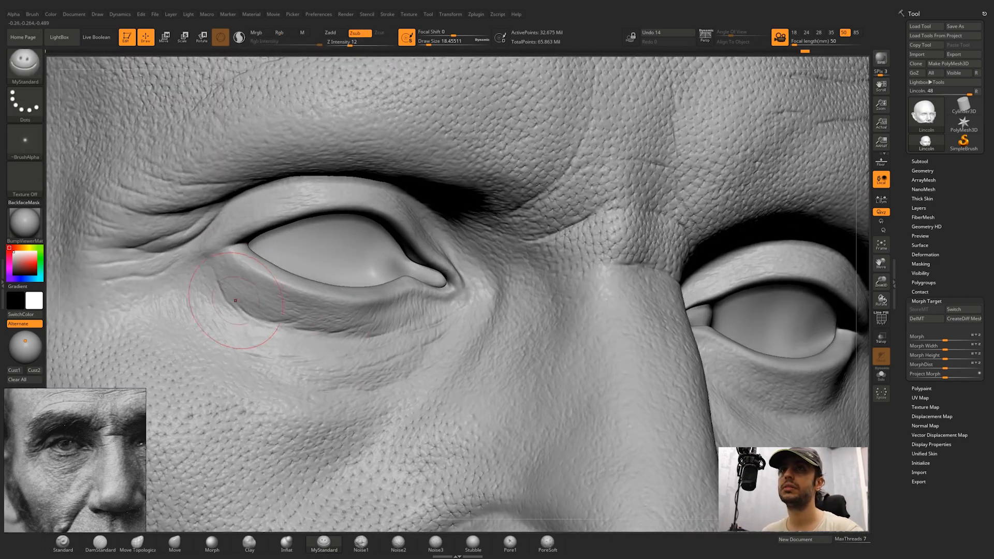
# Step: Carve a long crease along the outer lower edge of the eye bag under the right-hand eye
pyautogui.keyDown('alt'); pyautogui.moveTo(446, 337); pyautogui.dragTo(204, 331, button='right'); pyautogui.keyUp('alt')
pyautogui.moveTo(446, 392)
pyautogui.keyDown('alt'); pyautogui.mouseDown(button='right')
pyautogui.moveTo(421, 344)
pyautogui.moveTo(402, 355)
pyautogui.moveTo(413, 360)
pyautogui.mouseUp(button='right'); pyautogui.keyUp('alt')
pyautogui.moveTo(505, 370); pyautogui.dragTo(586, 331, button='right')
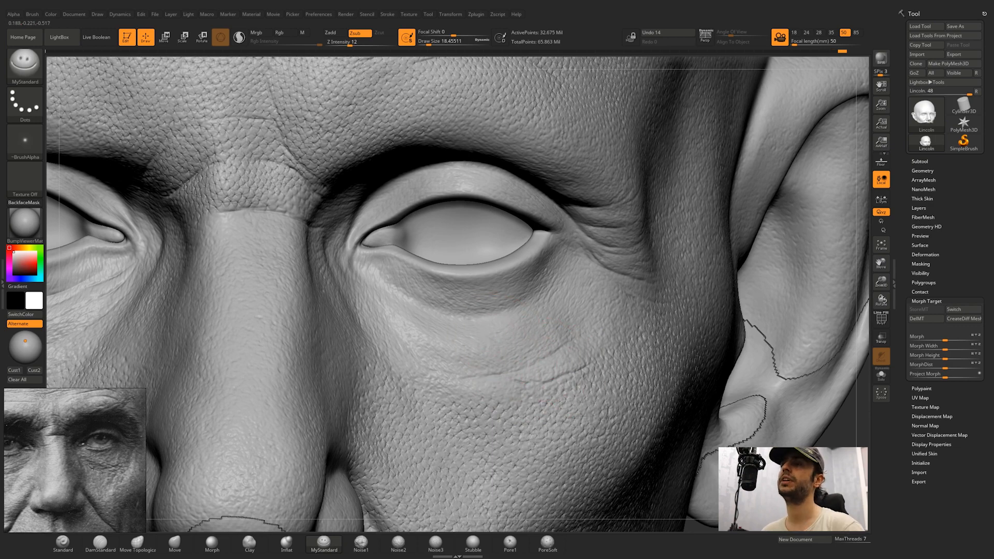
pyautogui.moveTo(567, 360); pyautogui.dragTo(500, 357, button='right')
pyautogui.moveTo(561, 351); pyautogui.dragTo(572, 359)
pyautogui.moveTo(572, 360); pyautogui.dragTo(616, 349, button='right')
# Step: Add short overlapping wrinkles in the middle and inner part of the eye bag under the right-hand eye
pyautogui.moveTo(467, 349)
pyautogui.keyDown('alt'); pyautogui.mouseDown(button='right')
pyautogui.moveTo(487, 327)
pyautogui.moveTo(506, 332)
pyautogui.mouseUp(button='right'); pyautogui.keyUp('alt')
pyautogui.scroll(4, 127, 456)
pyautogui.moveTo(535, 339); pyautogui.dragTo(476, 332)
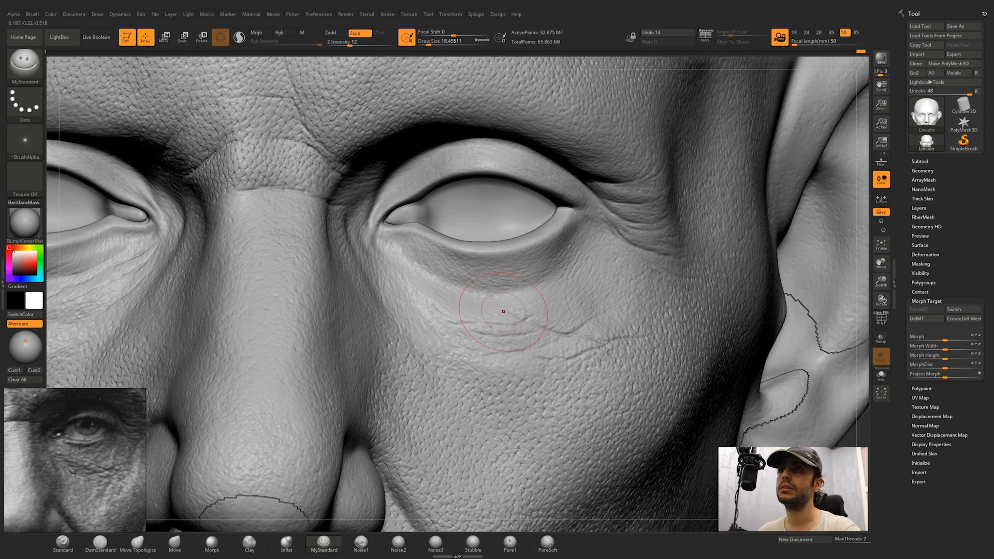
pyautogui.moveTo(418, 298); pyautogui.dragTo(474, 322)
# Step: Shift the reference photo to the other eye and carve wrinkles below the outer corner of the left-hand eye
pyautogui.moveTo(491, 332)
pyautogui.mouseDown(button='right')
pyautogui.moveTo(478, 345)
pyautogui.moveTo(492, 228)
pyautogui.mouseUp(button='right')
pyautogui.moveTo(47, 434); pyautogui.dragTo(151, 399, button='middle')
pyautogui.moveTo(290, 290); pyautogui.dragTo(342, 285, button='right')
pyautogui.moveTo(342, 269)
pyautogui.keyDown('ctrl'); pyautogui.mouseDown(button='right')
pyautogui.moveTo(358, 331)
pyautogui.moveTo(326, 316)
pyautogui.mouseUp(button='right'); pyautogui.keyUp('ctrl')
pyautogui.moveTo(322, 319); pyautogui.dragTo(357, 347)
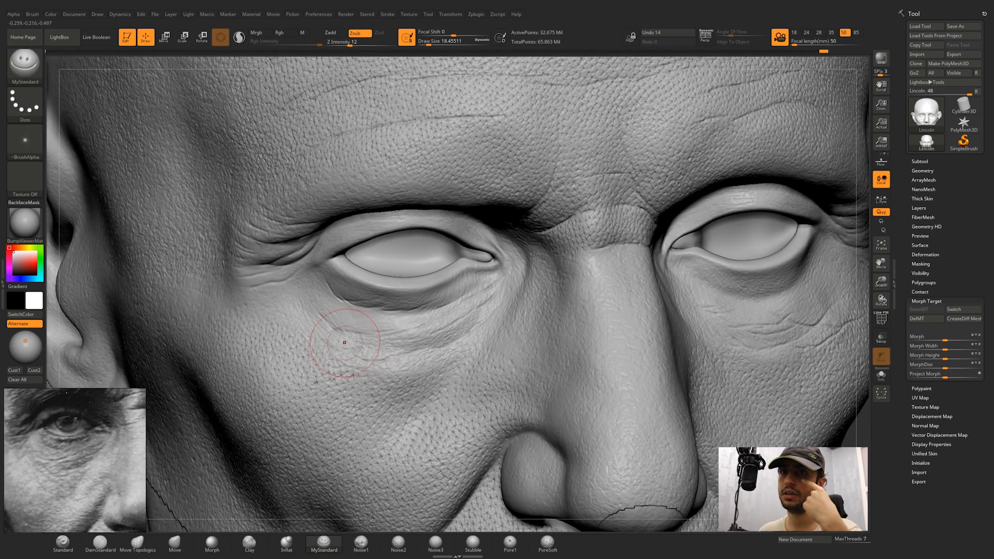
pyautogui.moveTo(315, 312); pyautogui.dragTo(334, 314)
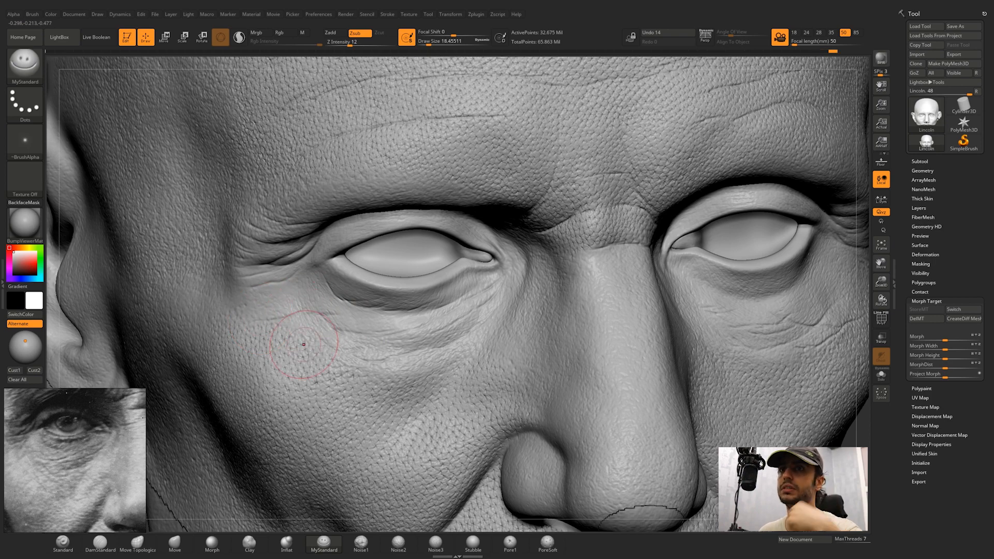
pyautogui.moveTo(394, 412)
pyautogui.mouseDown(button='right')
pyautogui.moveTo(433, 404)
pyautogui.moveTo(306, 316)
pyautogui.mouseUp(button='right')
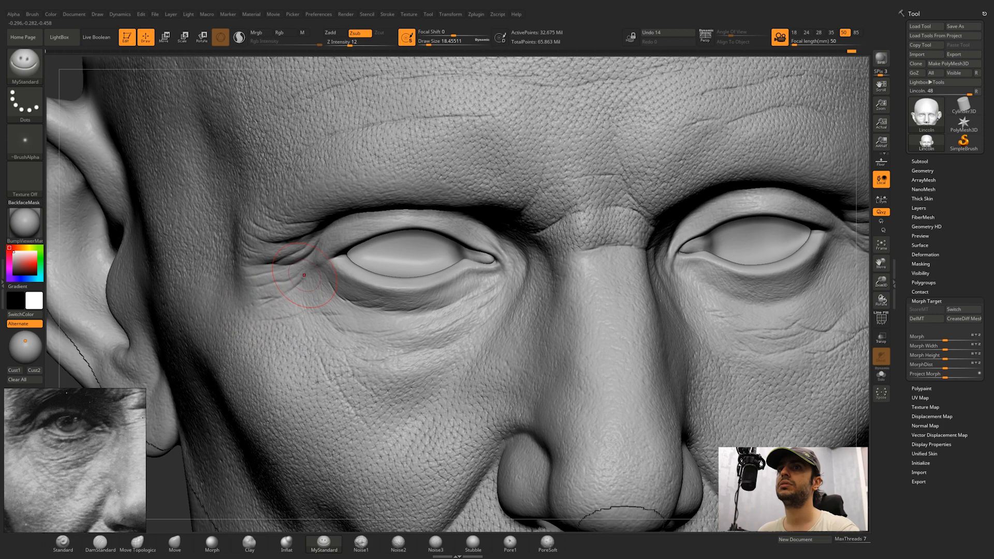
pyautogui.moveTo(304, 274); pyautogui.dragTo(362, 295, button='right')
# Step: Extend the web of fine wrinkles under the right-hand eye, following the reference photo
pyautogui.moveTo(517, 352)
pyautogui.mouseDown(button='right')
pyautogui.moveTo(247, 392)
pyautogui.moveTo(548, 279)
pyautogui.mouseUp(button='right')
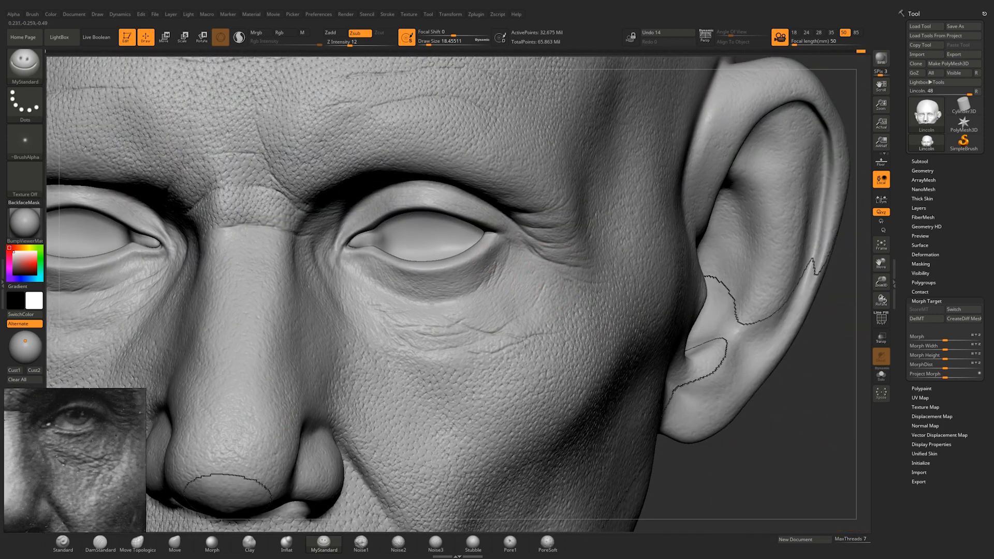
pyautogui.moveTo(537, 311); pyautogui.dragTo(590, 308, button='right')
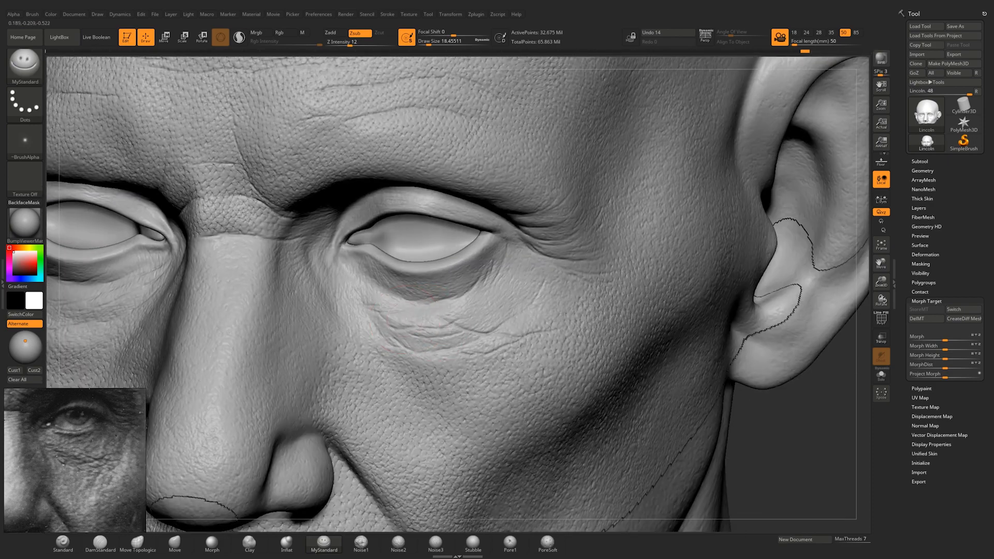
pyautogui.moveTo(456, 340)
pyautogui.mouseDown(button='right')
pyautogui.moveTo(499, 337)
pyautogui.moveTo(445, 339)
pyautogui.moveTo(592, 293)
pyautogui.moveTo(533, 207)
pyautogui.mouseUp(button='right')
# Step: Blend the wrinkles under the right-hand eye into the surrounding skin with the Morph brush
pyautogui.click(212, 543)
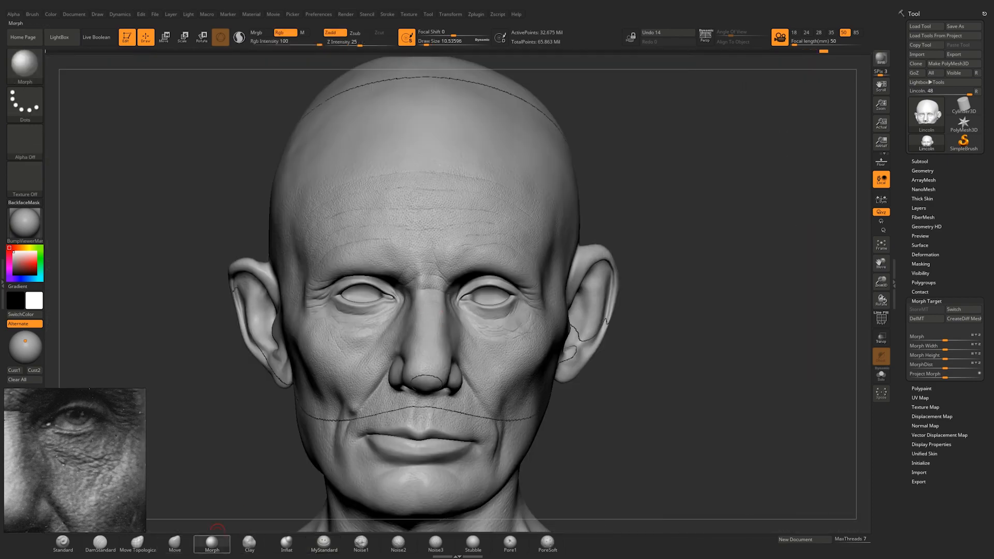
pyautogui.keyDown('ctrl'); pyautogui.moveTo(466, 217); pyautogui.dragTo(478, 352, button='right'); pyautogui.keyUp('ctrl')
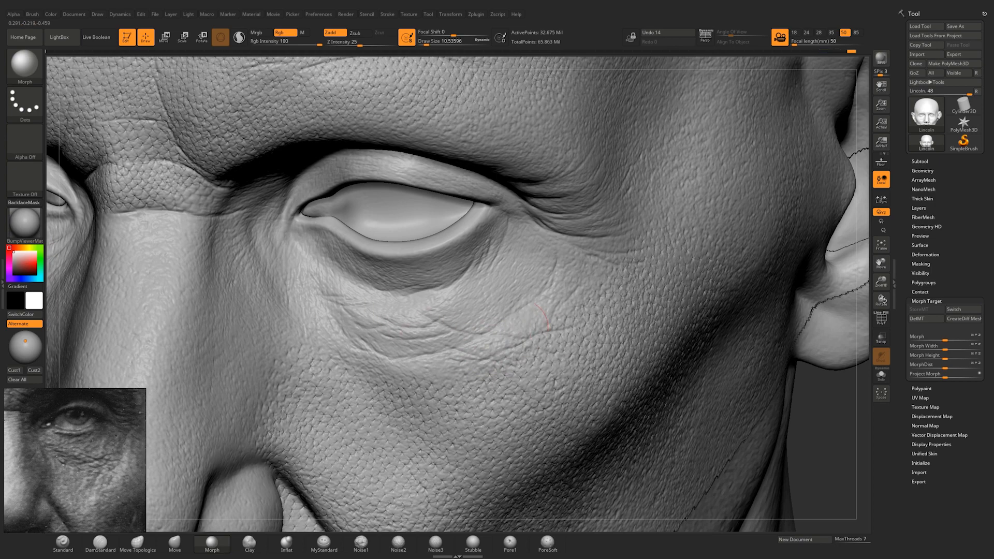
pyautogui.moveTo(363, 311)
pyautogui.mouseDown(button='right')
pyautogui.moveTo(404, 331)
pyautogui.moveTo(334, 331)
pyautogui.mouseUp(button='right')
pyautogui.moveTo(357, 320); pyautogui.dragTo(366, 330)
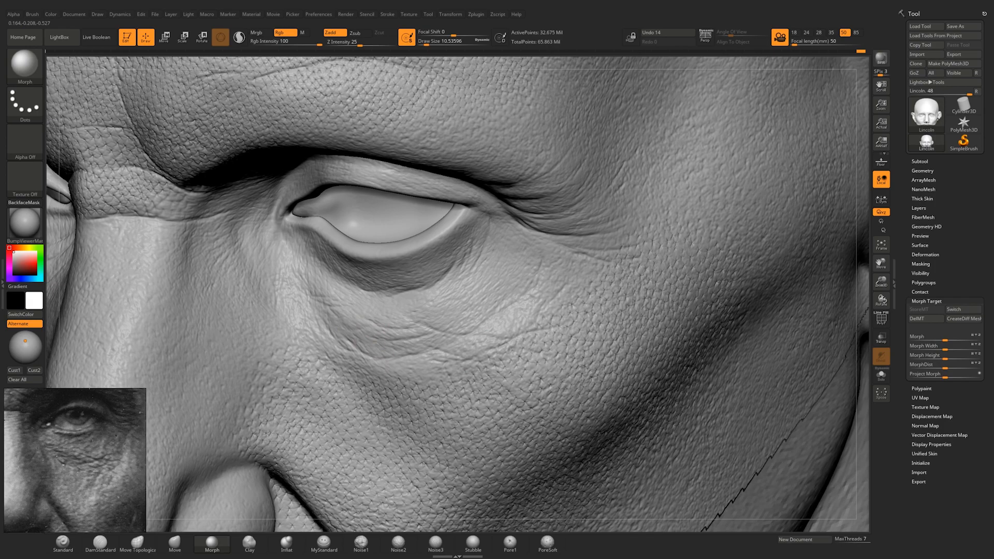
pyautogui.moveTo(589, 237); pyautogui.dragTo(688, 233, button='right')
# Step: Soften the crow's feet and under-eye wrinkles around the left-hand eye with the Morph brush
pyautogui.keyDown('alt'); pyautogui.moveTo(310, 217); pyautogui.dragTo(471, 224, button='right'); pyautogui.keyUp('alt')
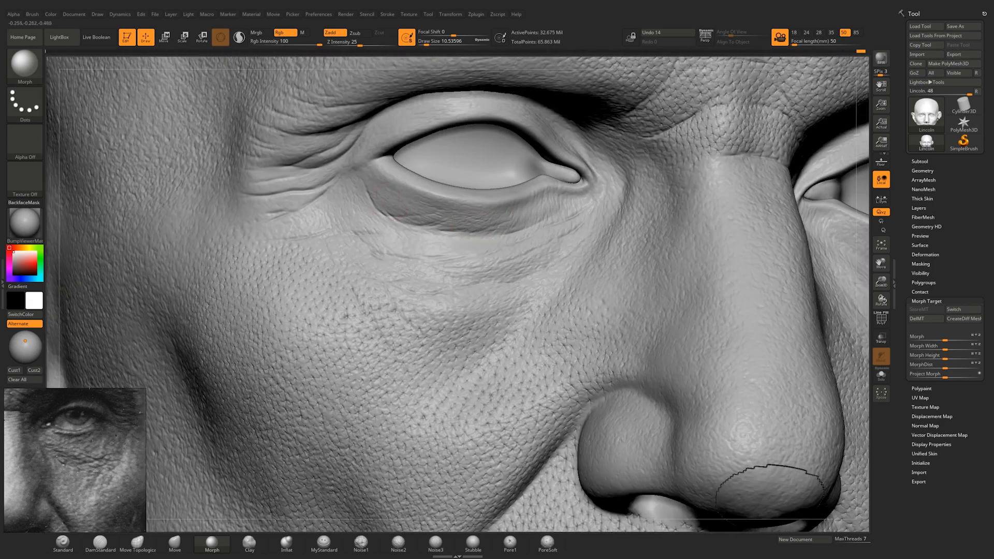
pyautogui.moveTo(295, 189)
pyautogui.mouseDown()
pyautogui.moveTo(306, 205)
pyautogui.moveTo(277, 220)
pyautogui.mouseUp()
pyautogui.moveTo(280, 223); pyautogui.dragTo(298, 261, button='right')
pyautogui.moveTo(311, 235); pyautogui.dragTo(341, 239)
pyautogui.moveTo(440, 228)
pyautogui.mouseDown(button='right')
pyautogui.moveTo(481, 250)
pyautogui.moveTo(497, 230)
pyautogui.moveTo(354, 202)
pyautogui.mouseUp(button='right')
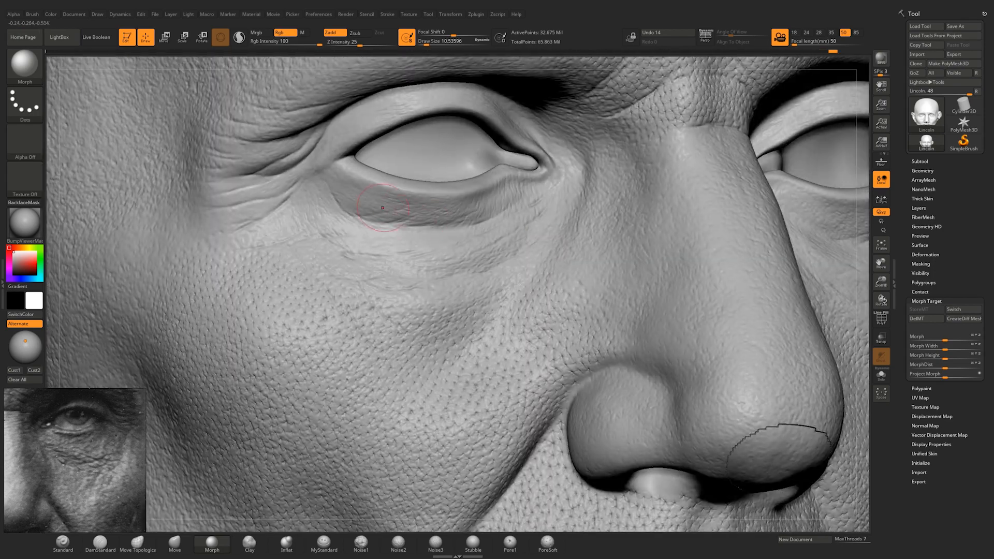
pyautogui.moveTo(400, 255); pyautogui.dragTo(362, 244, button='right')
pyautogui.moveTo(458, 249); pyautogui.dragTo(378, 321, button='right')
pyautogui.moveTo(278, 241); pyautogui.dragTo(304, 220, button='right')
pyautogui.moveTo(259, 195); pyautogui.dragTo(274, 134, button='right')
pyautogui.moveTo(404, 232); pyautogui.dragTo(337, 264, button='right')
pyautogui.keyDown('ctrl'); pyautogui.moveTo(336, 264); pyautogui.dragTo(347, 220, button='right'); pyautogui.keyUp('ctrl')
pyautogui.moveTo(346, 220)
pyautogui.mouseDown(button='right')
pyautogui.moveTo(429, 258)
pyautogui.moveTo(377, 274)
pyautogui.moveTo(383, 259)
pyautogui.moveTo(455, 316)
pyautogui.mouseUp(button='right')
# Step: Set MyStandard's draw size to 10 and carve fine creases along the left-hand eye's lower eyelid
pyautogui.click(324, 543)
pyautogui.moveTo(397, 294); pyautogui.dragTo(408, 282, button='right')
pyautogui.moveTo(429, 45); pyautogui.dragTo(426, 45)
pyautogui.moveTo(428, 270)
pyautogui.mouseDown(button='right')
pyautogui.moveTo(402, 298)
pyautogui.moveTo(429, 314)
pyautogui.mouseUp(button='right')
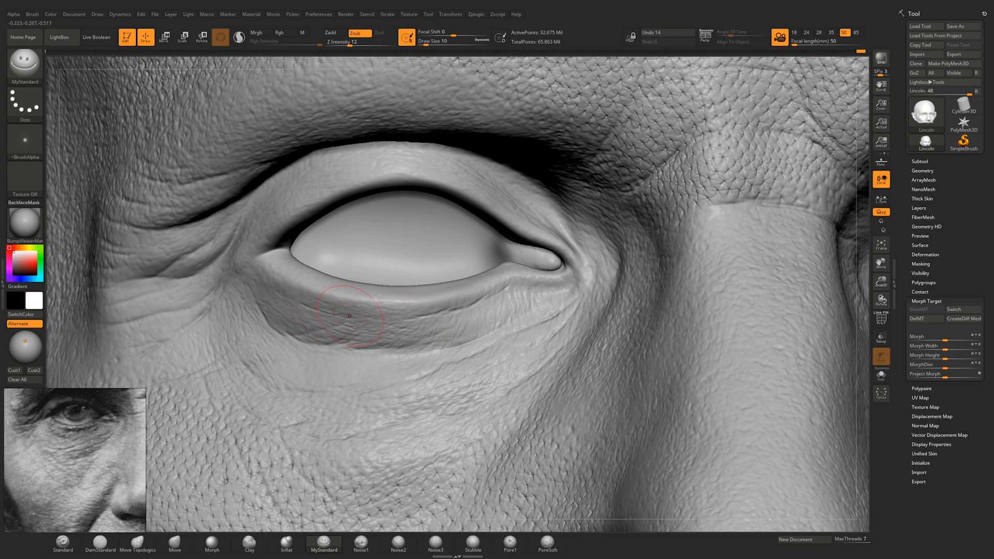
pyautogui.moveTo(425, 310)
pyautogui.keyDown('ctrl'); pyautogui.mouseDown(button='right')
pyautogui.moveTo(371, 288)
pyautogui.moveTo(378, 395)
pyautogui.mouseUp(button='right'); pyautogui.keyUp('ctrl')
# Step: Build fine raised wrinkles along the left-hand eye's lower eyelid with the Standard brush at about 4.3 draw size, raising Z Intensity to 16
pyautogui.click(63, 542)
pyautogui.press('space')
pyautogui.moveTo(440, 320); pyautogui.dragTo(426, 317)
pyautogui.moveTo(358, 43); pyautogui.dragTo(354, 43)
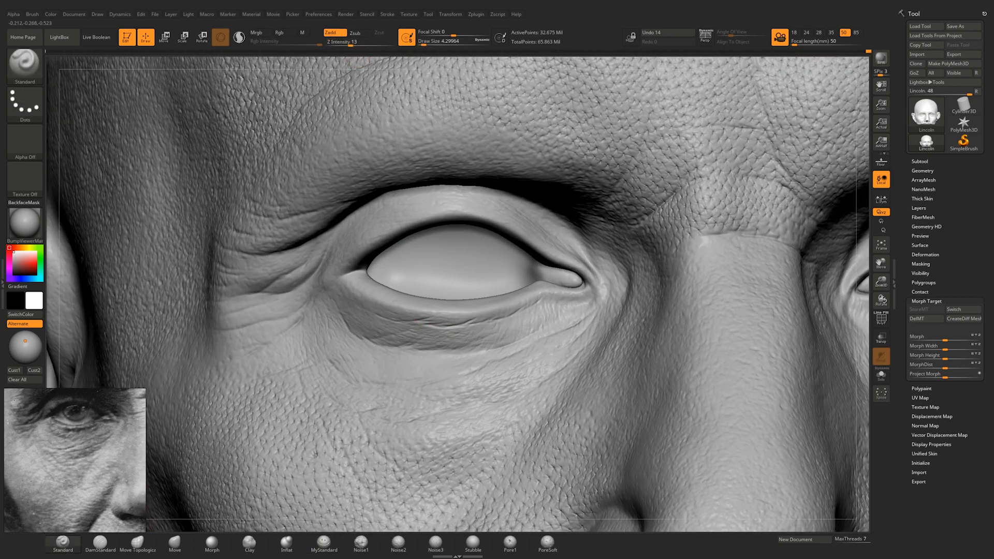
pyautogui.press('space')
pyautogui.moveTo(490, 331); pyautogui.dragTo(486, 331)
pyautogui.press('space')
pyautogui.moveTo(362, 352); pyautogui.dragTo(366, 351)
pyautogui.click(353, 43)
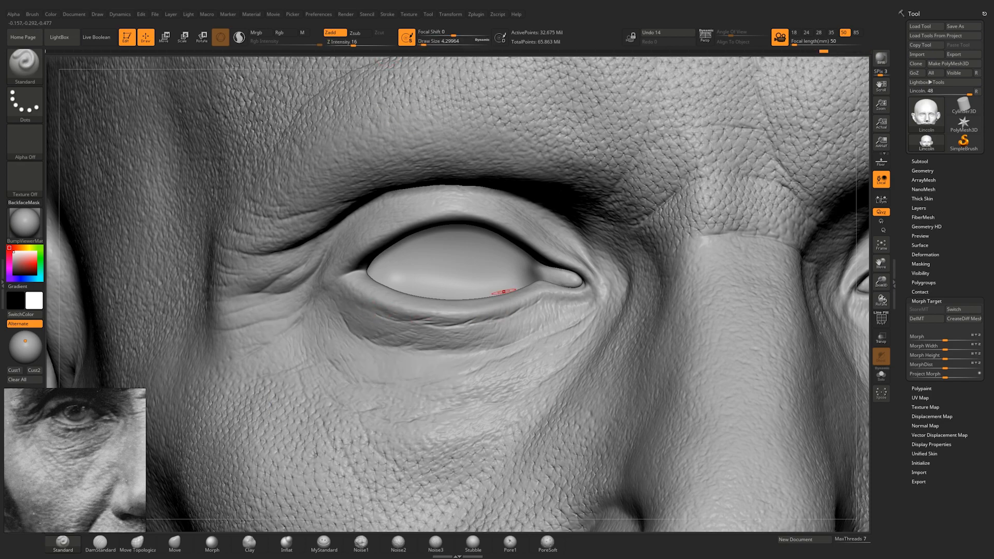
pyautogui.moveTo(472, 313); pyautogui.dragTo(500, 312, button='right')
# Step: Soften the left-hand eye's lower-eyelid wrinkles with the Morph brush at a draw size of about 5.75
pyautogui.press('b')
pyautogui.press('m')
pyautogui.press('o')
pyautogui.press('space')
pyautogui.moveTo(394, 357); pyautogui.dragTo(398, 357)
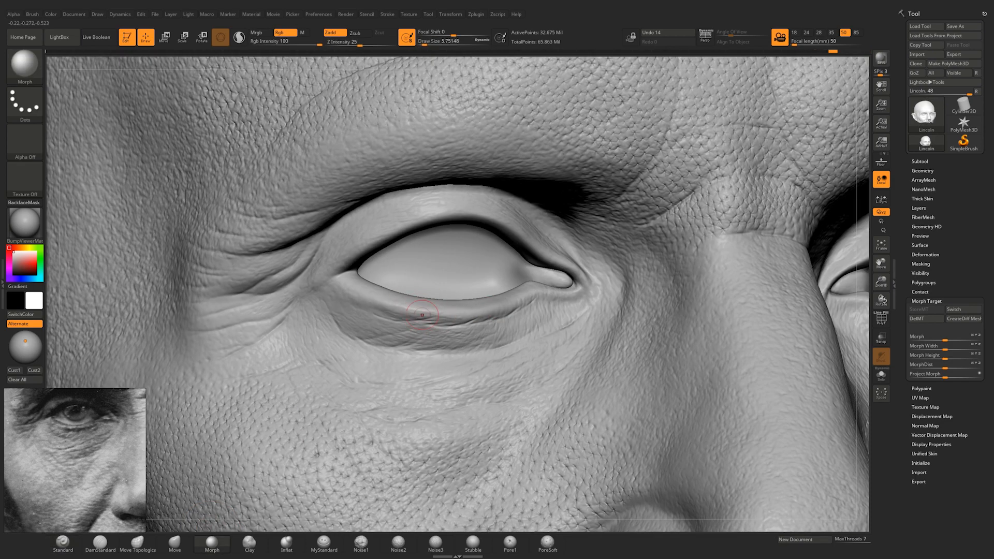
pyautogui.moveTo(468, 322); pyautogui.dragTo(396, 307, button='right')
pyautogui.keyDown('ctrl'); pyautogui.moveTo(538, 300); pyautogui.dragTo(403, 325, button='right'); pyautogui.keyUp('ctrl')
# Step: Carve fine creases along the right-hand eye's lower eyelid with MyStandard at draw size 10, bringing that eye into the reference view
pyautogui.moveTo(127, 439); pyautogui.dragTo(31, 440, button='middle')
pyautogui.click(324, 543)
pyautogui.keyDown('ctrl'); pyautogui.moveTo(523, 310); pyautogui.dragTo(574, 373, button='right'); pyautogui.keyUp('ctrl')
pyautogui.keyDown('alt'); pyautogui.moveTo(574, 373); pyautogui.dragTo(515, 329, button='right'); pyautogui.keyUp('alt')
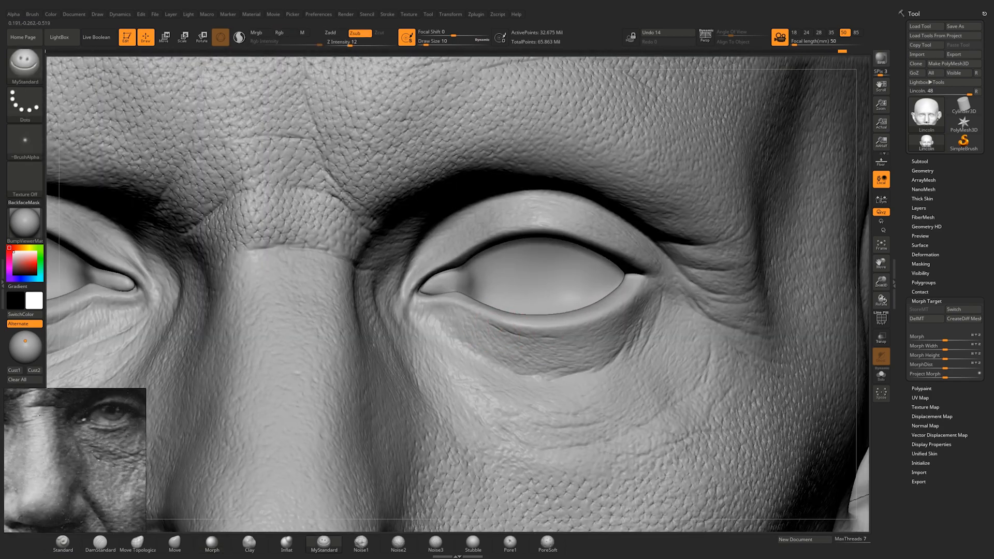
pyautogui.moveTo(589, 330); pyautogui.dragTo(533, 339, button='right')
pyautogui.moveTo(525, 341); pyautogui.dragTo(543, 336)
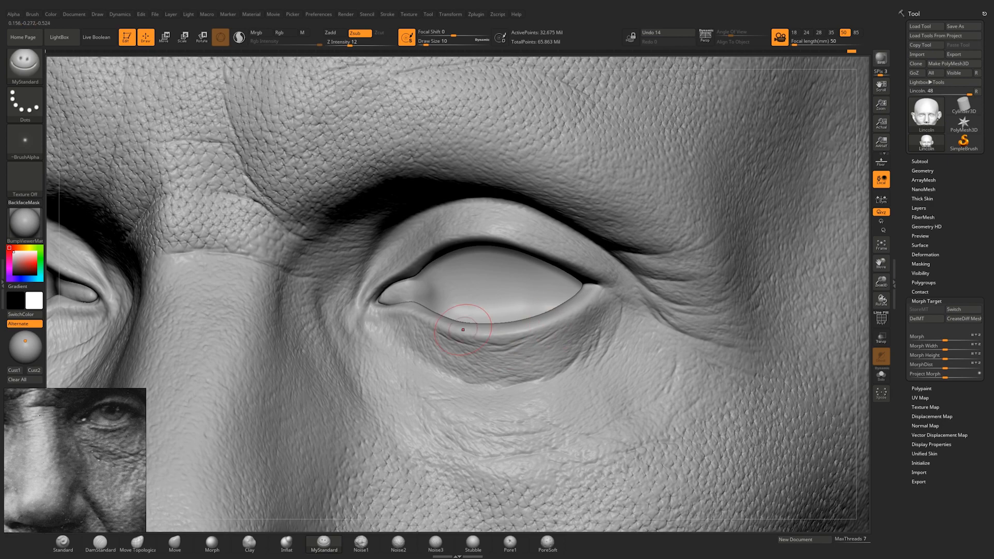
pyautogui.moveTo(463, 329); pyautogui.dragTo(417, 322, button='right')
pyautogui.moveTo(543, 326); pyautogui.dragTo(502, 324, button='right')
# Step: Blend the right-hand lower eyelid's creases with the Morph brush and add subtle raised wrinkles with the Standard brush
pyautogui.click(212, 543)
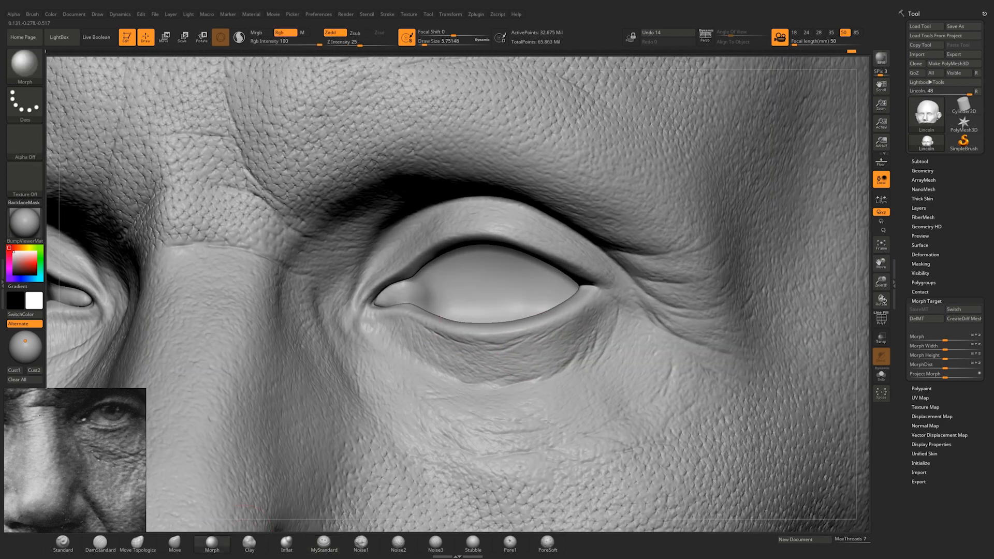
pyautogui.press('b')
pyautogui.press('s')
pyautogui.press('t')
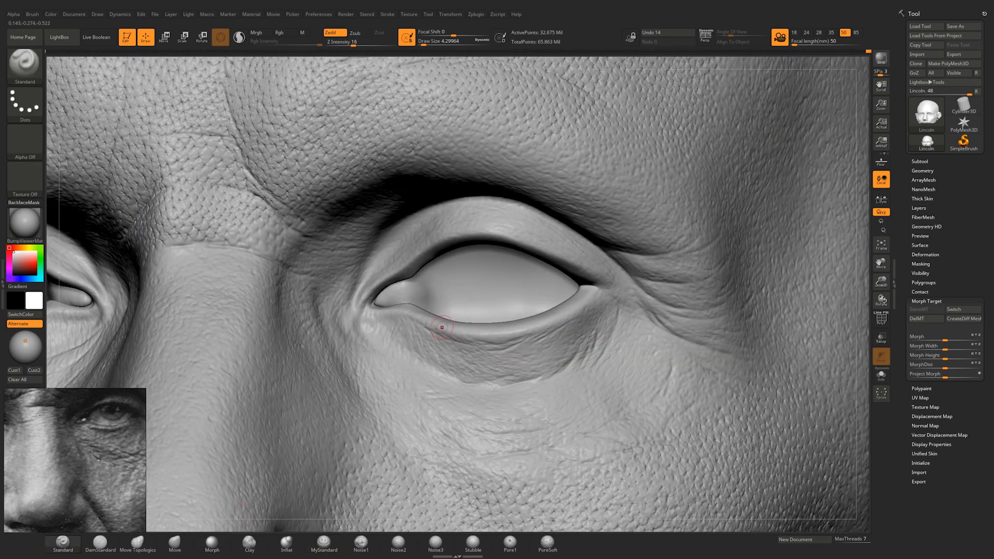
pyautogui.moveTo(439, 328); pyautogui.dragTo(442, 337, button='right')
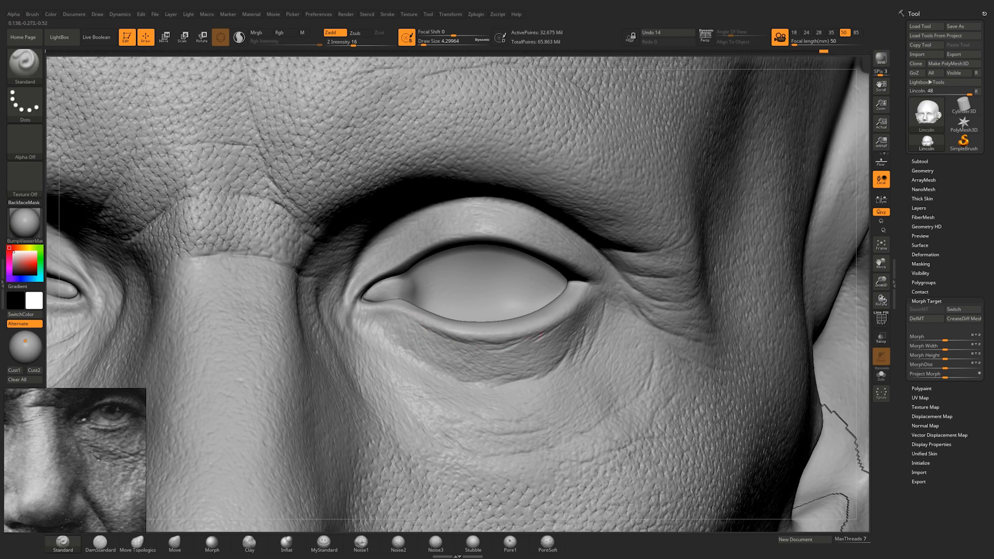
# Step: Refine the left-hand lower eyelid's folds with the Standard brush against its reference and blend them with the Morph brush
pyautogui.keyDown('ctrl'); pyautogui.moveTo(444, 325); pyautogui.dragTo(381, 429, button='right'); pyautogui.keyUp('ctrl')
pyautogui.moveTo(44, 456); pyautogui.dragTo(129, 466, button='middle')
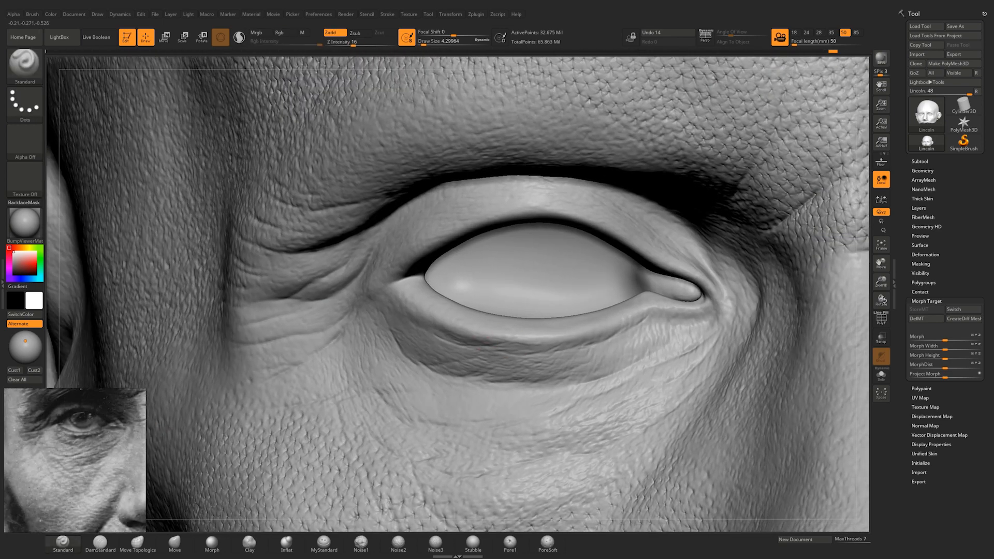
pyautogui.moveTo(580, 326); pyautogui.dragTo(583, 336, button='right')
pyautogui.moveTo(510, 354)
pyautogui.keyDown('ctrl'); pyautogui.mouseDown(button='right')
pyautogui.moveTo(454, 295)
pyautogui.moveTo(455, 388)
pyautogui.moveTo(508, 388)
pyautogui.moveTo(570, 362)
pyautogui.moveTo(569, 311)
pyautogui.moveTo(590, 313)
pyautogui.mouseUp(button='right'); pyautogui.keyUp('ctrl')
pyautogui.press('b')
pyautogui.press('m')
pyautogui.press('o')
pyautogui.moveTo(647, 362)
pyautogui.keyDown('ctrl'); pyautogui.mouseDown(button='right')
pyautogui.moveTo(668, 289)
pyautogui.moveTo(725, 295)
pyautogui.mouseUp(button='right'); pyautogui.keyUp('ctrl')
pyautogui.keyDown('ctrl'); pyautogui.moveTo(724, 295); pyautogui.dragTo(724, 414, button='right'); pyautogui.keyUp('ctrl')
# Step: Carve fine wrinkles below the left-hand eye and around its outer corner with MyStandard
pyautogui.click(324, 543)
pyautogui.moveTo(394, 353); pyautogui.dragTo(320, 369)
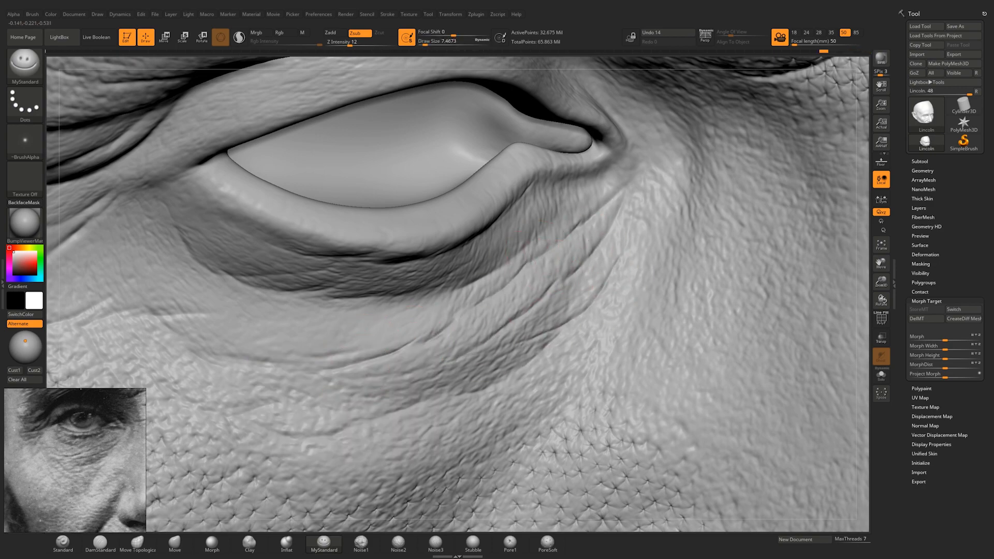
pyautogui.keyDown('alt'); pyautogui.moveTo(351, 246); pyautogui.dragTo(636, 202, button='right'); pyautogui.keyUp('alt')
pyautogui.moveTo(518, 321)
pyautogui.keyDown('ctrl'); pyautogui.mouseDown(button='right')
pyautogui.moveTo(517, 217)
pyautogui.moveTo(517, 320)
pyautogui.mouseUp(button='right'); pyautogui.keyUp('ctrl')
pyautogui.keyDown('alt'); pyautogui.moveTo(481, 231); pyautogui.dragTo(688, 401, button='right'); pyautogui.keyUp('alt')
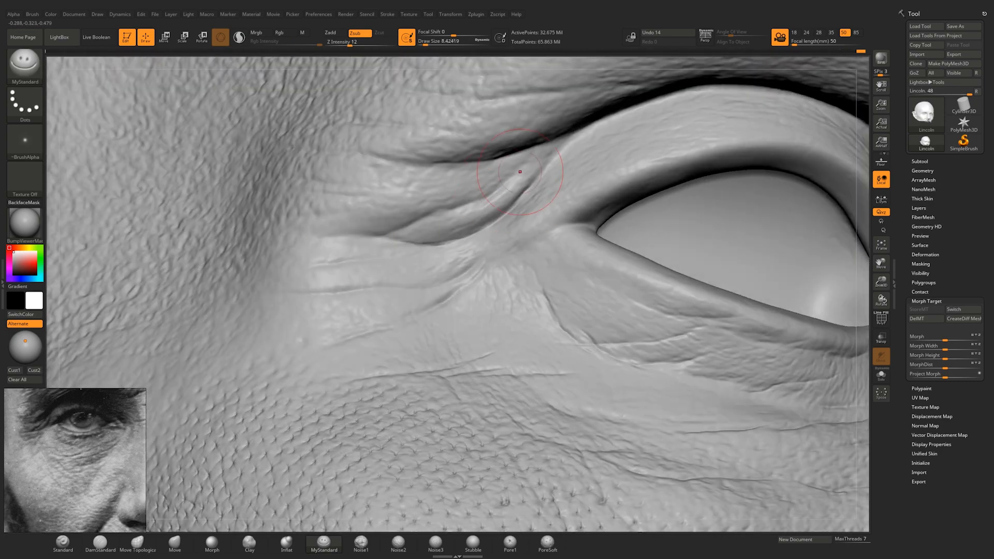
pyautogui.moveTo(299, 236); pyautogui.dragTo(353, 337, button='right')
pyautogui.moveTo(501, 289); pyautogui.dragTo(440, 285, button='right')
# Step: Set MyStandard's draw size to about 12.9 and carve wrinkles from the left-hand eye's outer corner toward the cheek
pyautogui.click(211, 543)
pyautogui.click(324, 543)
pyautogui.moveTo(440, 233)
pyautogui.mouseDown(button='right')
pyautogui.moveTo(473, 223)
pyautogui.moveTo(394, 281)
pyautogui.moveTo(425, 355)
pyautogui.moveTo(407, 383)
pyautogui.mouseUp(button='right')
pyautogui.press('space')
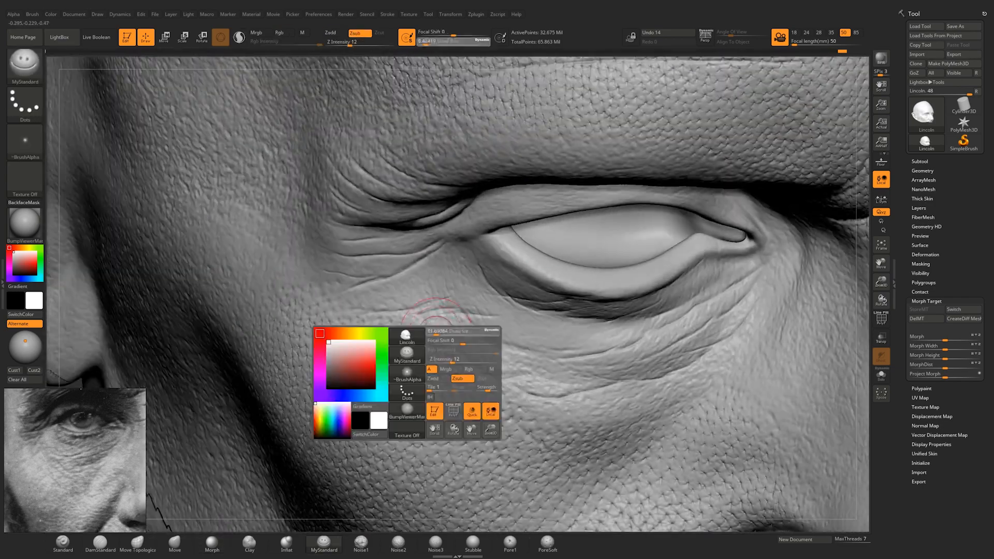
pyautogui.moveTo(435, 331); pyautogui.dragTo(437, 331)
pyautogui.moveTo(414, 333); pyautogui.dragTo(444, 348, button='right')
pyautogui.moveTo(439, 258)
pyautogui.mouseDown(button='right')
pyautogui.moveTo(476, 223)
pyautogui.moveTo(628, 228)
pyautogui.moveTo(639, 290)
pyautogui.moveTo(642, 241)
pyautogui.moveTo(531, 273)
pyautogui.mouseUp(button='right')
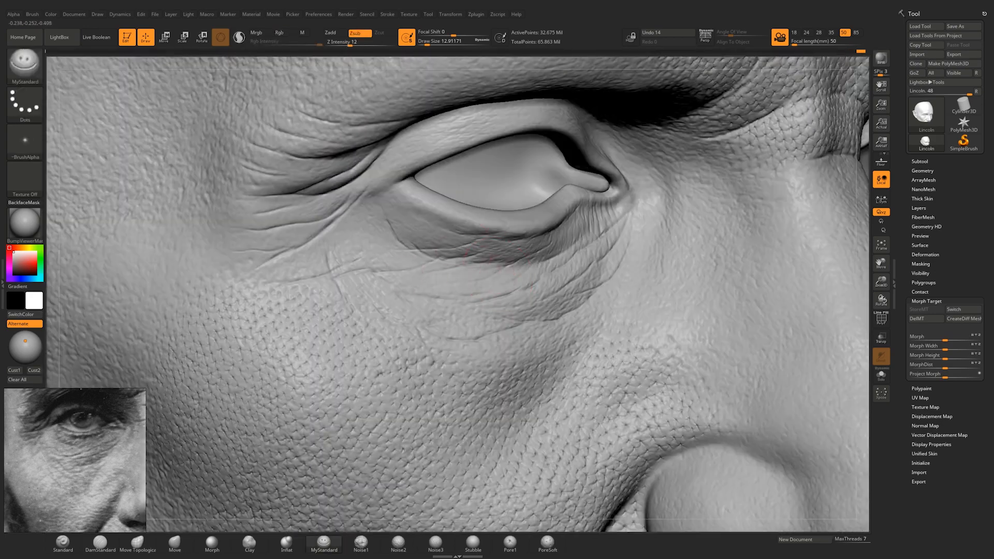
# Step: Carve longer wrinkles below the right-hand eye toward the outer cheek with MyStandard, following the reference photo
pyautogui.moveTo(381, 210)
pyautogui.keyDown('ctrl'); pyautogui.mouseDown(button='right')
pyautogui.moveTo(673, 312)
pyautogui.moveTo(601, 259)
pyautogui.moveTo(539, 282)
pyautogui.moveTo(570, 290)
pyautogui.mouseUp(button='right'); pyautogui.keyUp('ctrl')
pyautogui.moveTo(569, 290); pyautogui.dragTo(642, 313)
pyautogui.keyDown('alt'); pyautogui.moveTo(642, 314); pyautogui.dragTo(570, 314, button='right'); pyautogui.keyUp('alt')
pyautogui.moveTo(595, 314); pyautogui.dragTo(669, 299)
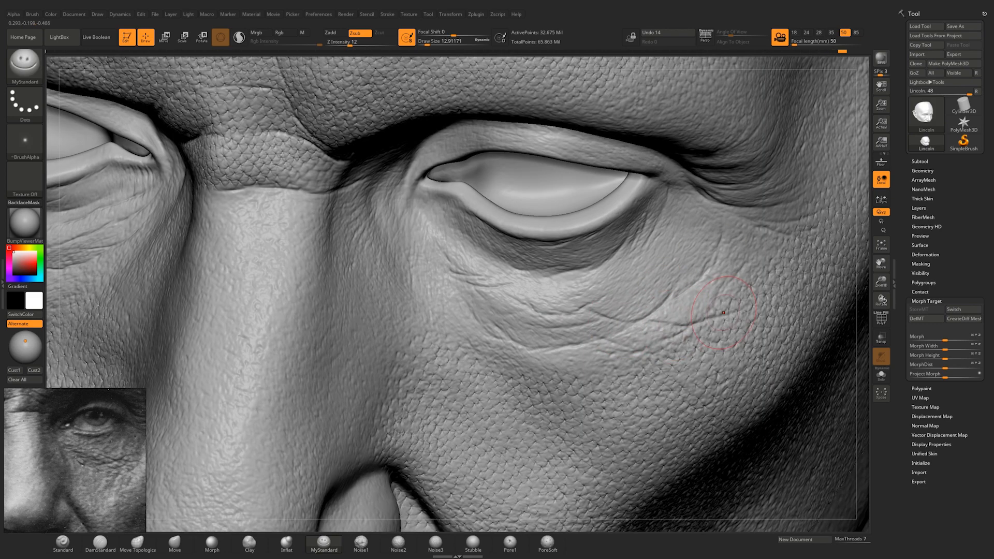
pyautogui.moveTo(624, 306); pyautogui.dragTo(610, 284, button='right')
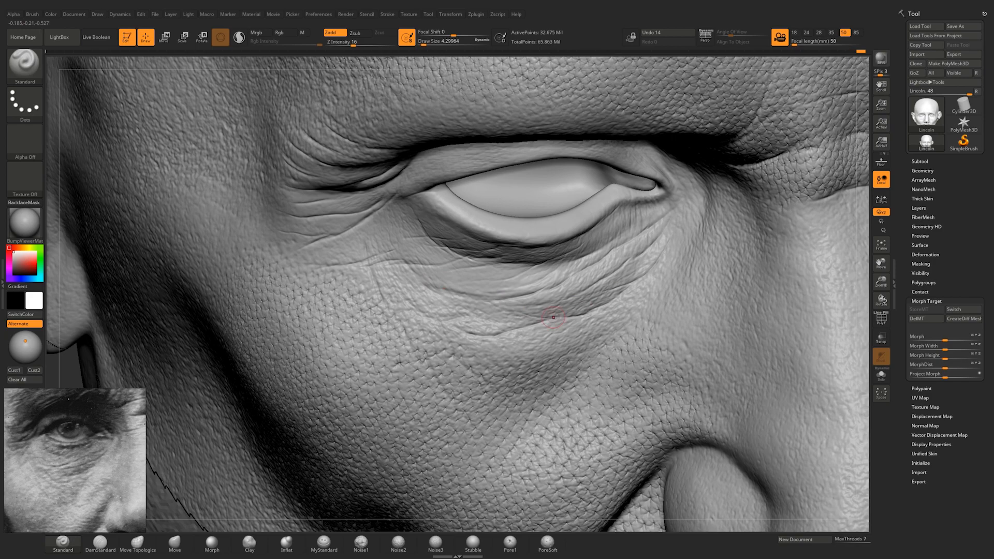
# Step: Extend the wrinkles around both outer eye corners and upper cheeks with MyStandard, checking them from several angles
pyautogui.moveTo(386, 263); pyautogui.dragTo(453, 295, button='right')
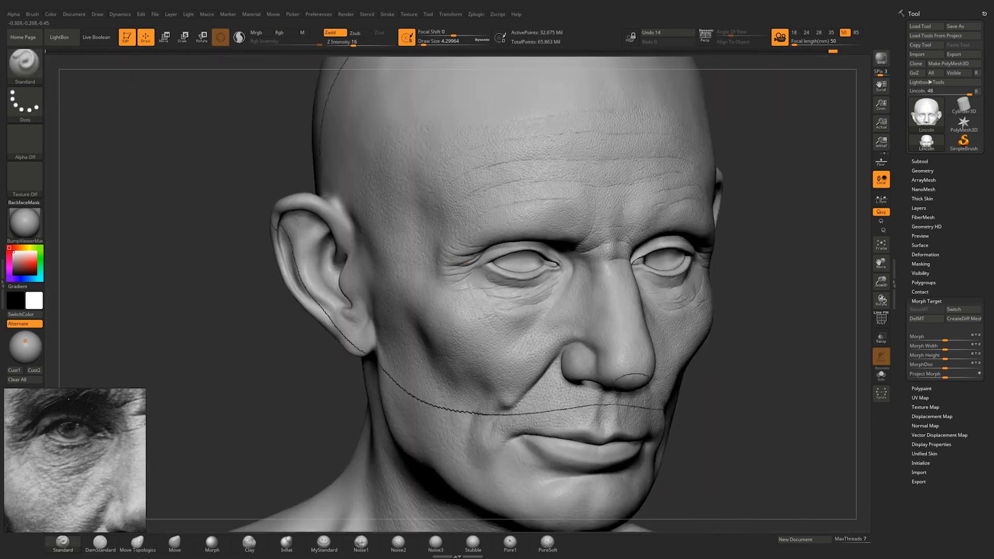
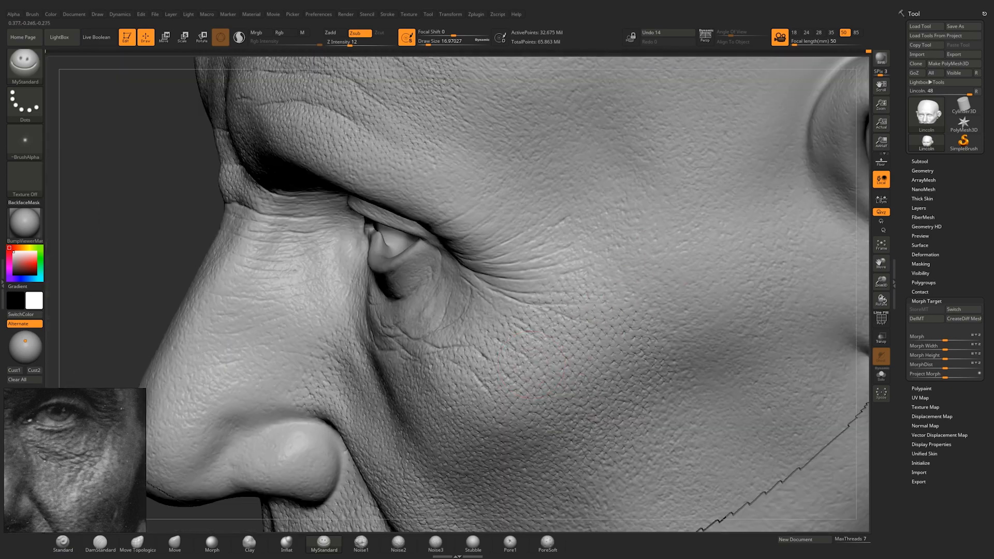
pyautogui.moveTo(321, 507); pyautogui.dragTo(393, 496, button='right')
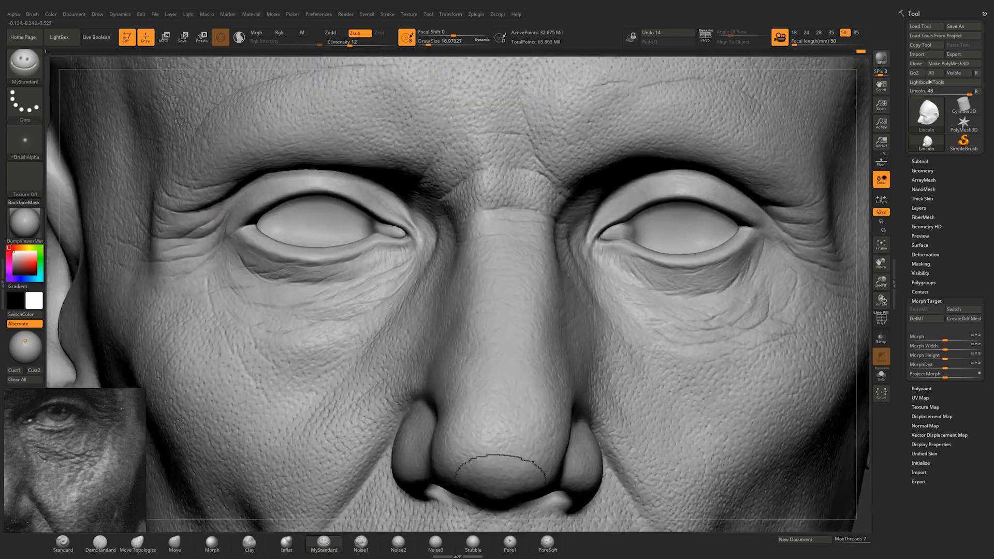
pyautogui.moveTo(222, 352); pyautogui.dragTo(286, 344, button='right')
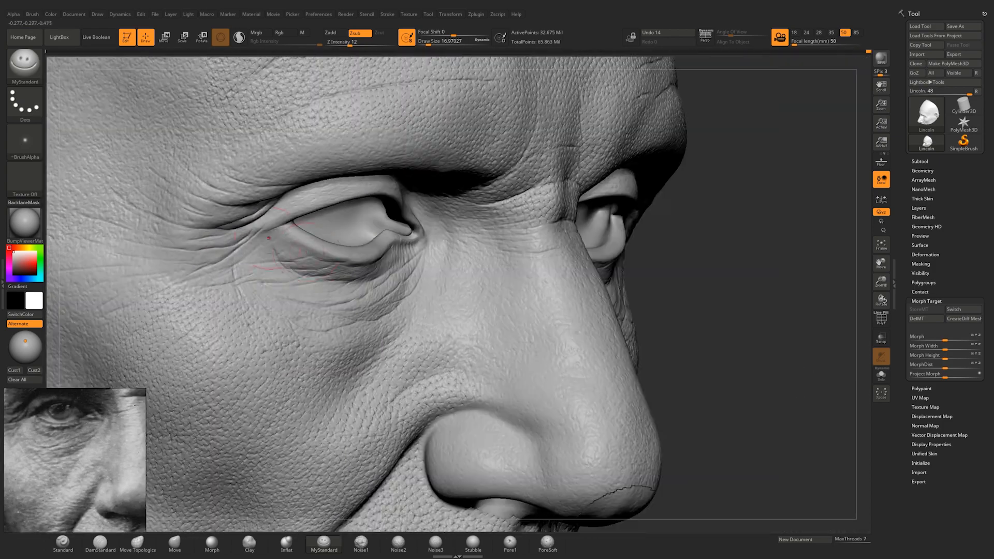
pyautogui.moveTo(269, 238); pyautogui.dragTo(282, 320, button='right')
pyautogui.moveTo(375, 354); pyautogui.dragTo(578, 341, button='right')
pyautogui.keyDown('ctrl'); pyautogui.moveTo(509, 296); pyautogui.dragTo(476, 311, button='right'); pyautogui.keyUp('ctrl')
pyautogui.keyDown('alt'); pyautogui.moveTo(228, 289); pyautogui.dragTo(424, 263, button='right'); pyautogui.keyUp('alt')
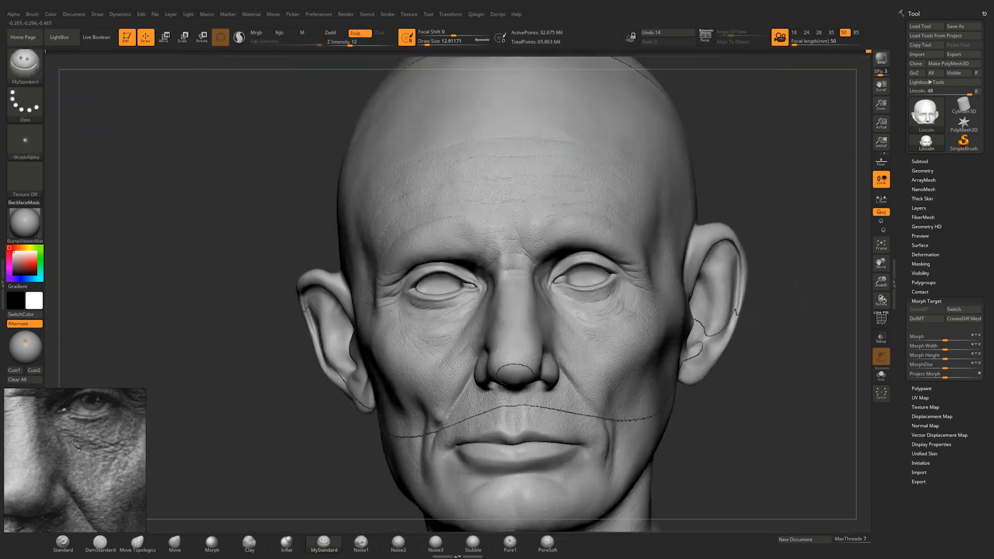
pyautogui.moveTo(466, 311)
pyautogui.keyDown('ctrl'); pyautogui.mouseDown(button='right')
pyautogui.moveTo(456, 332)
pyautogui.moveTo(466, 341)
pyautogui.moveTo(607, 337)
pyautogui.mouseUp(button='right'); pyautogui.keyUp('ctrl')
pyautogui.press('f')
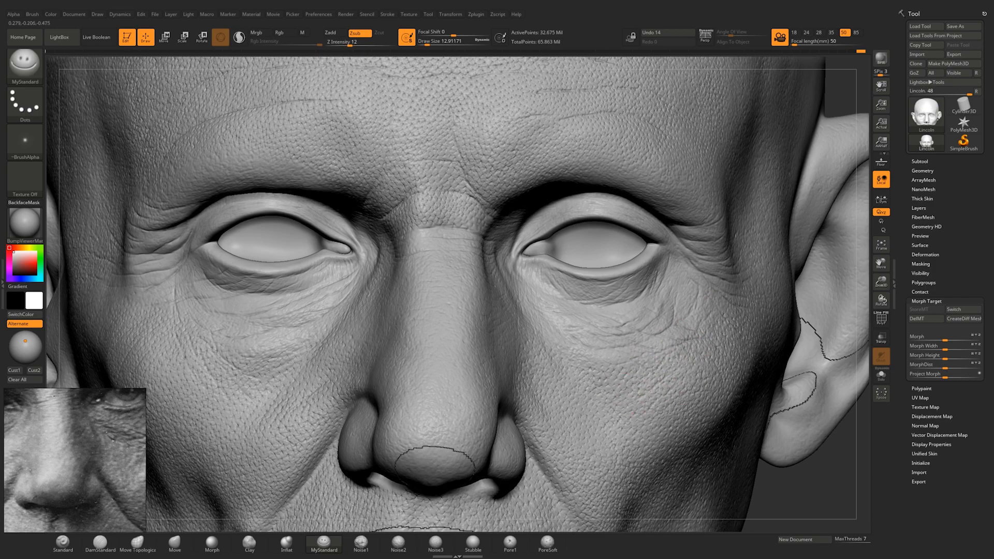
pyautogui.moveTo(684, 269)
pyautogui.mouseDown(button='right')
pyautogui.moveTo(621, 264)
pyautogui.moveTo(673, 259)
pyautogui.mouseUp(button='right')
pyautogui.moveTo(642, 380); pyautogui.dragTo(606, 357, button='right')
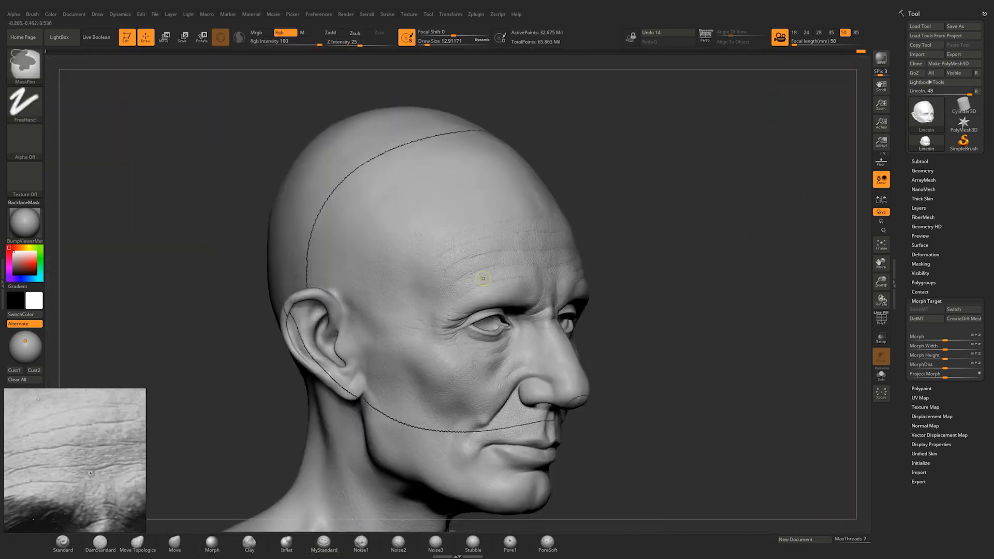
# Step: Carve fine broken creases along the left-hand side's forehead lines with MyStandard at about 8.4 draw size, following the forehead reference
pyautogui.keyDown('ctrl'); pyautogui.moveTo(481, 280); pyautogui.dragTo(468, 228, button='right'); pyautogui.keyUp('ctrl')
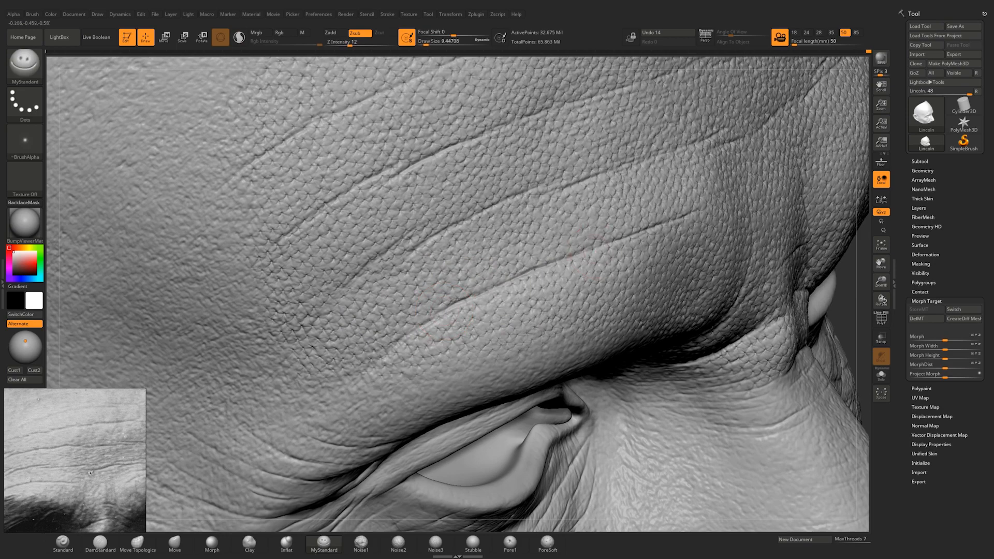
pyautogui.keyDown('ctrl'); pyautogui.moveTo(466, 290); pyautogui.dragTo(477, 269, button='right'); pyautogui.keyUp('ctrl')
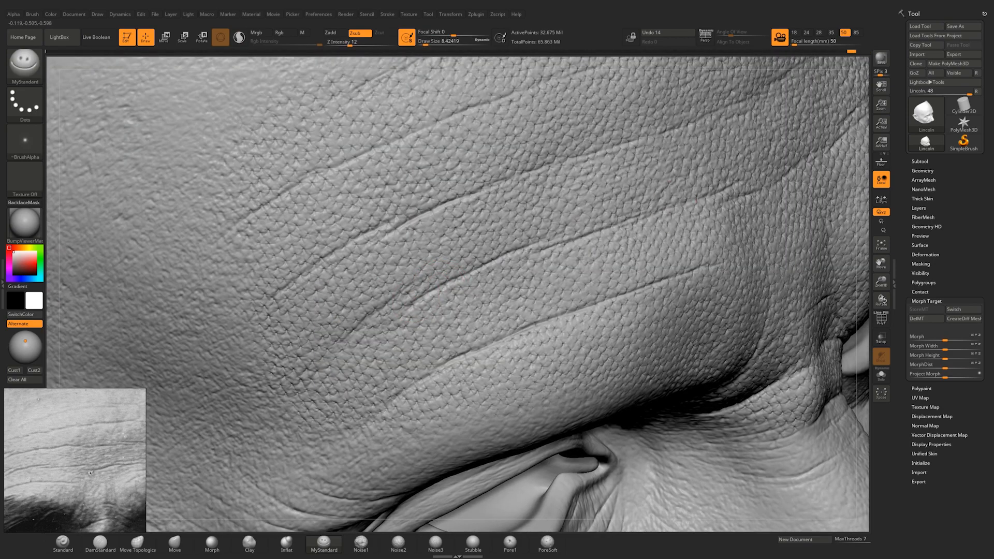
pyautogui.keyDown('alt'); pyautogui.moveTo(484, 190); pyautogui.dragTo(539, 276, button='right'); pyautogui.keyUp('alt')
pyautogui.keyDown('ctrl'); pyautogui.moveTo(428, 234); pyautogui.dragTo(404, 207, button='right'); pyautogui.keyUp('ctrl')
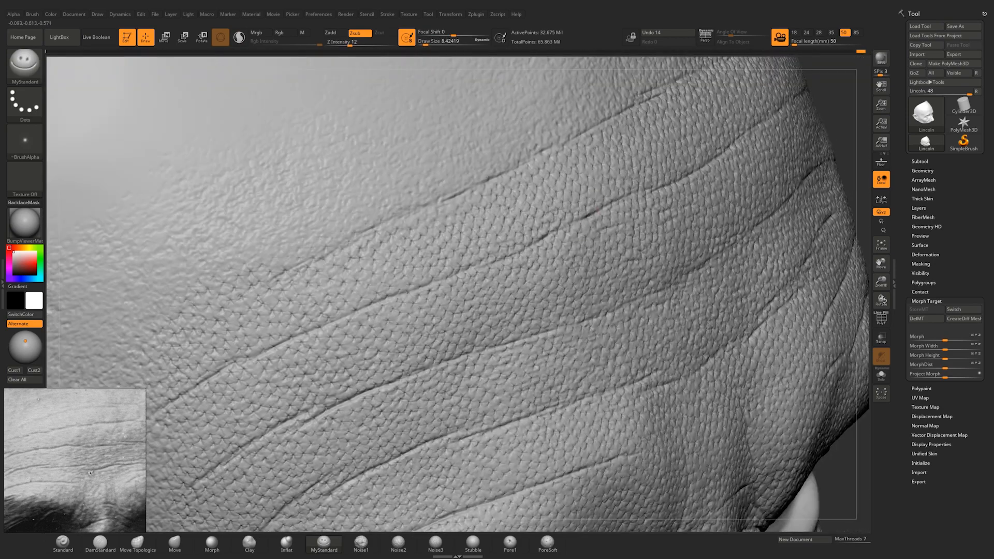
pyautogui.moveTo(595, 217); pyautogui.dragTo(657, 207, button='right')
pyautogui.moveTo(570, 290); pyautogui.dragTo(548, 228, button='right')
pyautogui.moveTo(466, 280); pyautogui.dragTo(595, 280, button='right')
pyautogui.moveTo(212, 377); pyautogui.dragTo(340, 339, button='right')
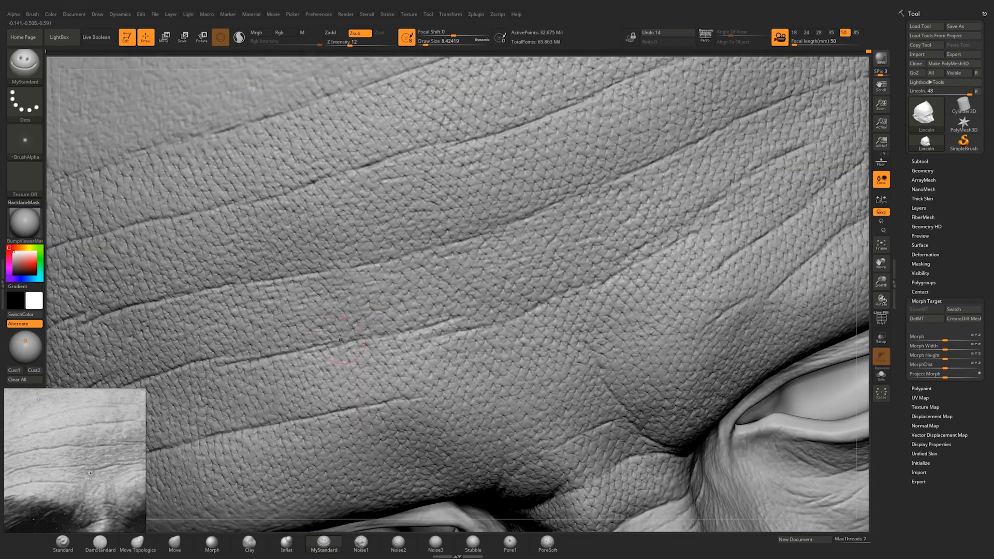
# Step: Carry the fine forehead creases across the centre and right-hand side of the forehead
pyautogui.moveTo(717, 205); pyautogui.dragTo(552, 305, button='right')
pyautogui.moveTo(506, 373)
pyautogui.keyDown('ctrl'); pyautogui.mouseDown(button='right')
pyautogui.moveTo(496, 249)
pyautogui.moveTo(466, 362)
pyautogui.moveTo(466, 248)
pyautogui.mouseUp(button='right'); pyautogui.keyUp('ctrl')
pyautogui.moveTo(331, 331)
pyautogui.mouseDown(button='right')
pyautogui.moveTo(411, 352)
pyautogui.moveTo(494, 339)
pyautogui.mouseUp(button='right')
pyautogui.keyDown('ctrl'); pyautogui.moveTo(492, 398); pyautogui.dragTo(497, 248, button='right'); pyautogui.keyUp('ctrl')
pyautogui.moveTo(497, 248); pyautogui.dragTo(404, 207, button='right')
pyautogui.moveTo(544, 228)
pyautogui.keyDown('ctrl'); pyautogui.mouseDown(button='right')
pyautogui.moveTo(548, 343)
pyautogui.moveTo(543, 232)
pyautogui.mouseUp(button='right'); pyautogui.keyUp('ctrl')
pyautogui.moveTo(544, 232); pyautogui.dragTo(754, 366, button='right')
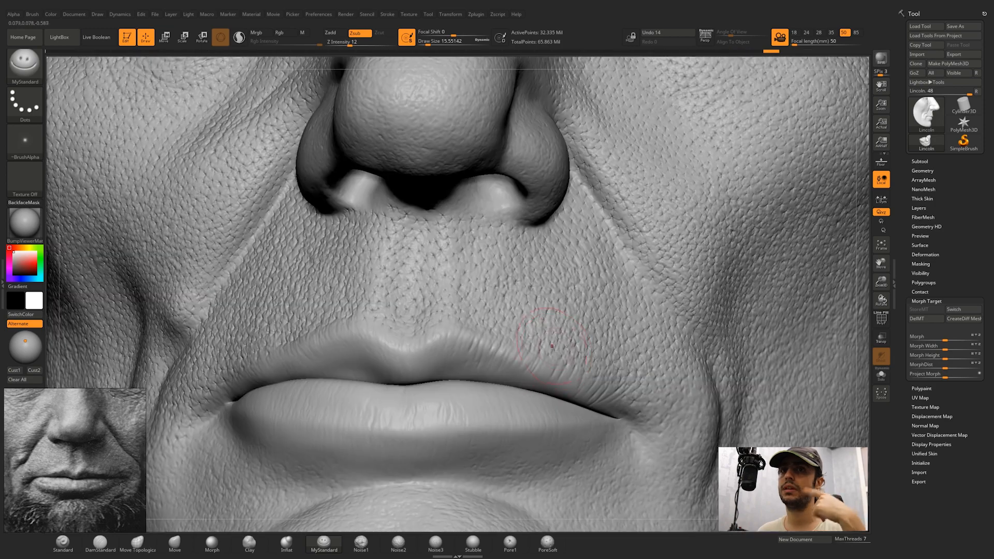
# Step: Turn on back-face masking for MyStandard and carve fine vertical creases along the right-hand half of the upper lip
pyautogui.click(24, 203)
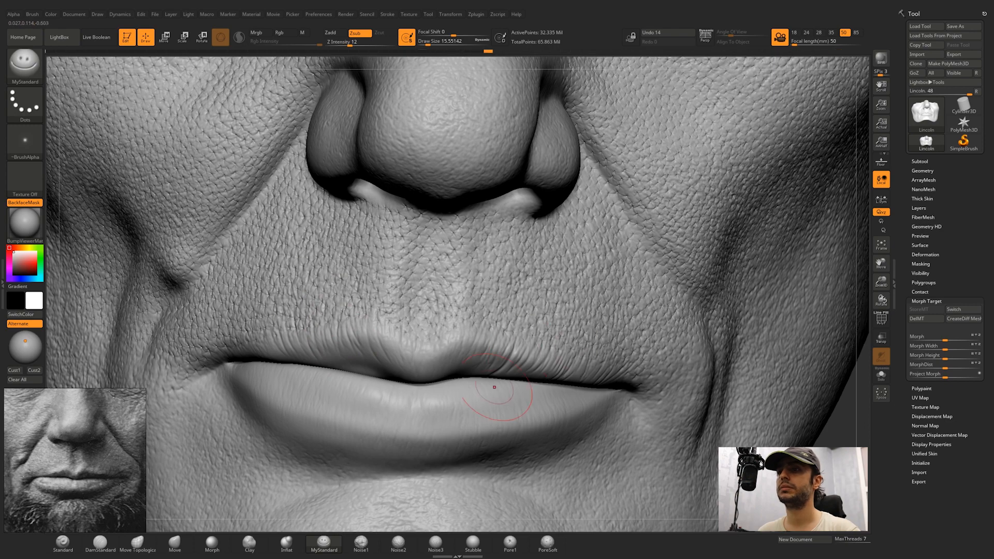
pyautogui.press('5')
pyautogui.press('space')
pyautogui.click(282, 336)
pyautogui.moveTo(447, 363); pyautogui.dragTo(563, 373)
pyautogui.moveTo(465, 372)
pyautogui.mouseDown(button='right')
pyautogui.moveTo(522, 357)
pyautogui.moveTo(440, 367)
pyautogui.moveTo(446, 326)
pyautogui.mouseUp(button='right')
pyautogui.moveTo(326, 254); pyautogui.dragTo(322, 305, button='right')
pyautogui.click(323, 543)
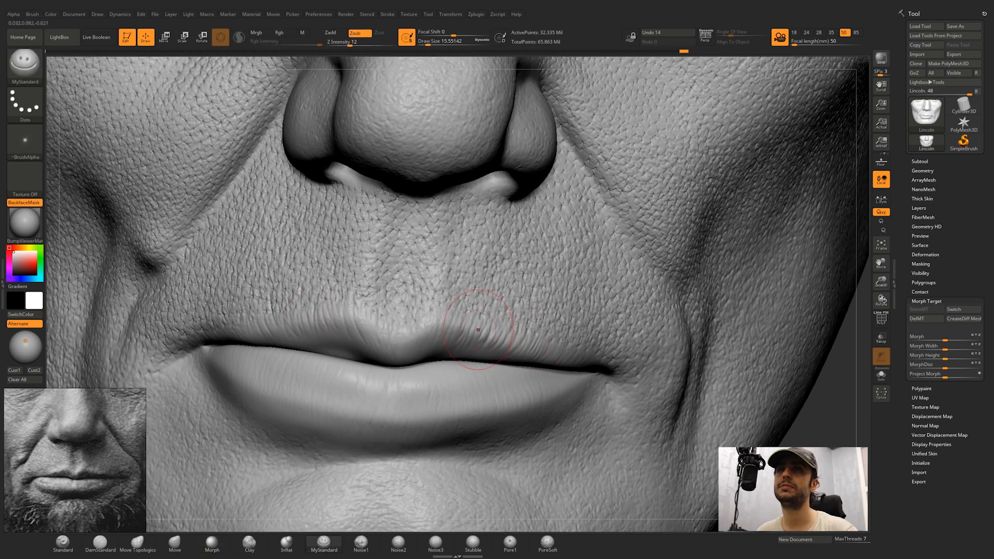
# Step: Continue the fine vertical creases along the upper lip's border, matching the mouth reference
pyautogui.moveTo(314, 325); pyautogui.dragTo(271, 346)
pyautogui.moveTo(291, 290); pyautogui.dragTo(287, 275)
pyautogui.moveTo(321, 290)
pyautogui.mouseDown(button='right')
pyautogui.moveTo(270, 287)
pyautogui.moveTo(321, 290)
pyautogui.mouseUp(button='right')
pyautogui.moveTo(377, 259)
pyautogui.mouseDown()
pyautogui.moveTo(358, 323)
pyautogui.moveTo(343, 320)
pyautogui.mouseUp()
pyautogui.moveTo(479, 383)
pyautogui.keyDown('ctrl'); pyautogui.mouseDown(button='right')
pyautogui.moveTo(479, 321)
pyautogui.moveTo(479, 383)
pyautogui.moveTo(469, 376)
pyautogui.mouseUp(button='right'); pyautogui.keyUp('ctrl')
pyautogui.moveTo(437, 305)
pyautogui.mouseDown()
pyautogui.moveTo(439, 339)
pyautogui.moveTo(459, 335)
pyautogui.mouseUp()
pyautogui.moveTo(518, 331); pyautogui.dragTo(455, 321, button='right')
# Step: Cover the lower lip with fine vertical creases and soften them with the Morph brush at about 10.5 draw size
pyautogui.moveTo(489, 317); pyautogui.dragTo(495, 333)
pyautogui.moveTo(533, 359); pyautogui.dragTo(409, 357, button='right')
pyautogui.moveTo(385, 316); pyautogui.dragTo(381, 335)
pyautogui.moveTo(331, 345); pyautogui.dragTo(383, 365, button='right')
pyautogui.moveTo(366, 328); pyautogui.dragTo(363, 345)
pyautogui.moveTo(332, 358); pyautogui.dragTo(377, 357, button='right')
pyautogui.moveTo(316, 304)
pyautogui.mouseDown()
pyautogui.moveTo(313, 326)
pyautogui.moveTo(350, 331)
pyautogui.mouseUp()
pyautogui.moveTo(383, 357); pyautogui.dragTo(305, 355, button='right')
pyautogui.moveTo(433, 331); pyautogui.dragTo(396, 334, button='right')
pyautogui.moveTo(383, 440); pyautogui.dragTo(411, 442, button='right')
pyautogui.click(212, 543)
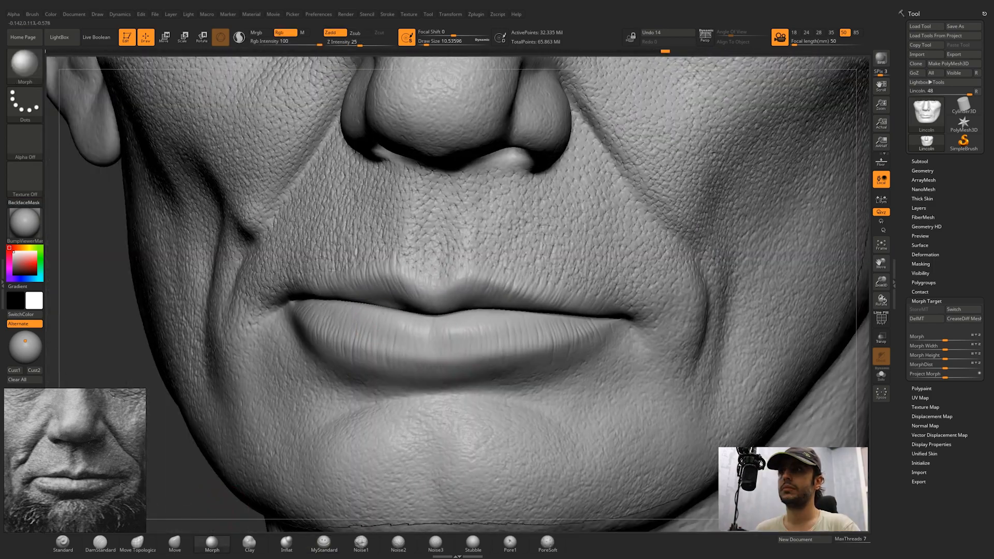
pyautogui.moveTo(450, 331); pyautogui.dragTo(345, 348, button='right')
# Step: Set MyStandard's draw size to about 23.3 and carve deeper vertical and diagonal creases across the lower lip
pyautogui.click(324, 544)
pyautogui.moveTo(331, 362); pyautogui.dragTo(414, 352, button='right')
pyautogui.moveTo(414, 352)
pyautogui.keyDown('ctrl'); pyautogui.mouseDown(button='right')
pyautogui.moveTo(391, 319)
pyautogui.moveTo(436, 333)
pyautogui.mouseUp(button='right'); pyautogui.keyUp('ctrl')
pyautogui.moveTo(579, 333)
pyautogui.mouseDown(button='right')
pyautogui.moveTo(621, 337)
pyautogui.moveTo(595, 336)
pyautogui.mouseUp(button='right')
pyautogui.press('space')
pyautogui.press('space')
pyautogui.moveTo(616, 343); pyautogui.dragTo(623, 342)
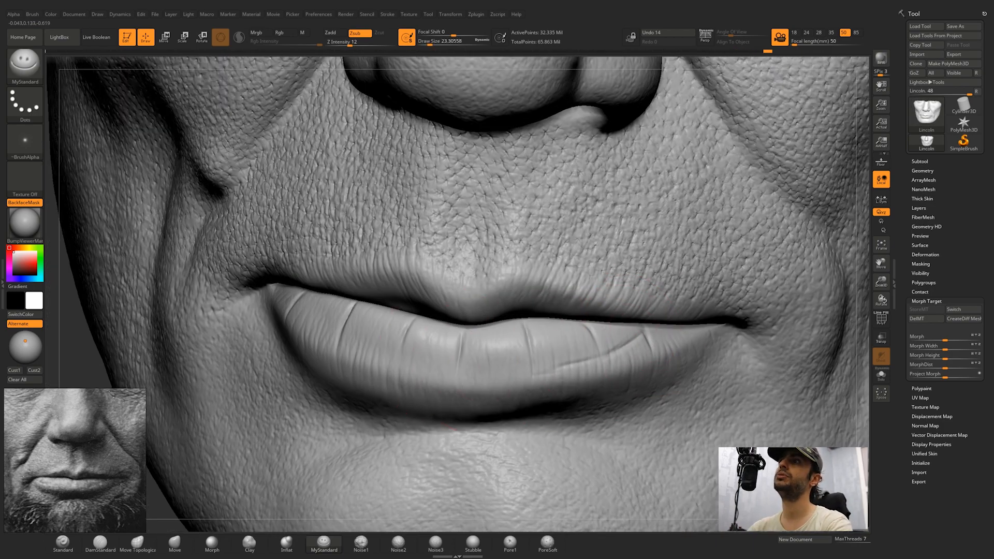
pyautogui.moveTo(446, 358); pyautogui.dragTo(409, 311, button='right')
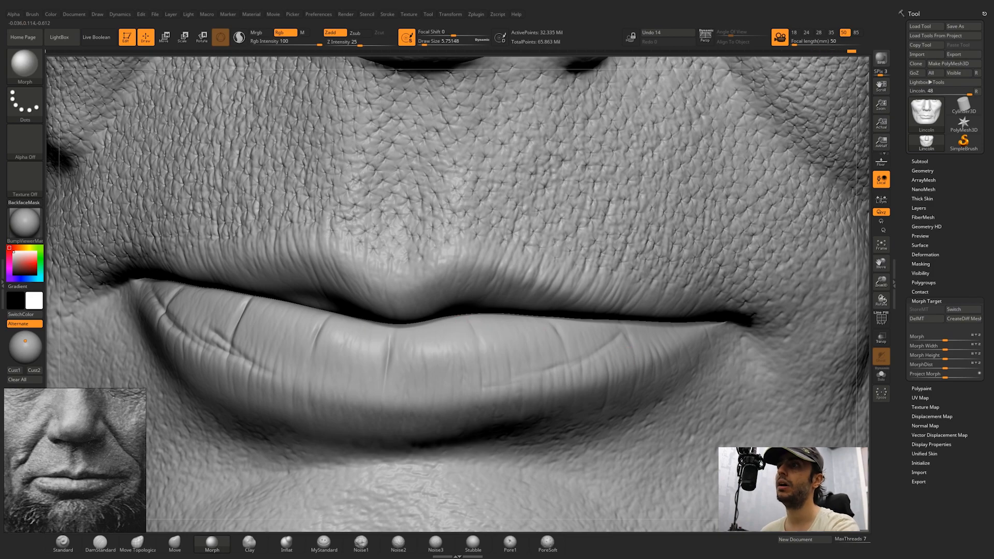
# Step: Soften the deep lower-lip creases with the Morph brush at a draw size of about 5.75
pyautogui.moveTo(316, 357); pyautogui.dragTo(376, 363, button='right')
pyautogui.moveTo(371, 367); pyautogui.dragTo(311, 340)
pyautogui.moveTo(311, 339); pyautogui.dragTo(357, 348, button='right')
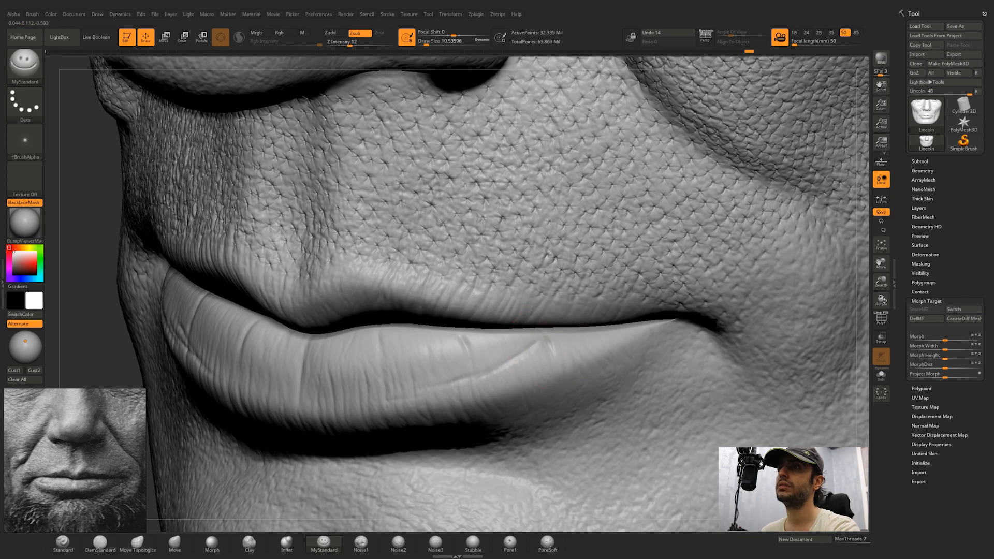
# Step: Carve finer creases between the deep ones on the right-hand half of the lower lip with MyStandard at about 10.5 draw size
pyautogui.moveTo(439, 357); pyautogui.dragTo(490, 363, button='right')
pyautogui.moveTo(463, 333); pyautogui.dragTo(485, 398)
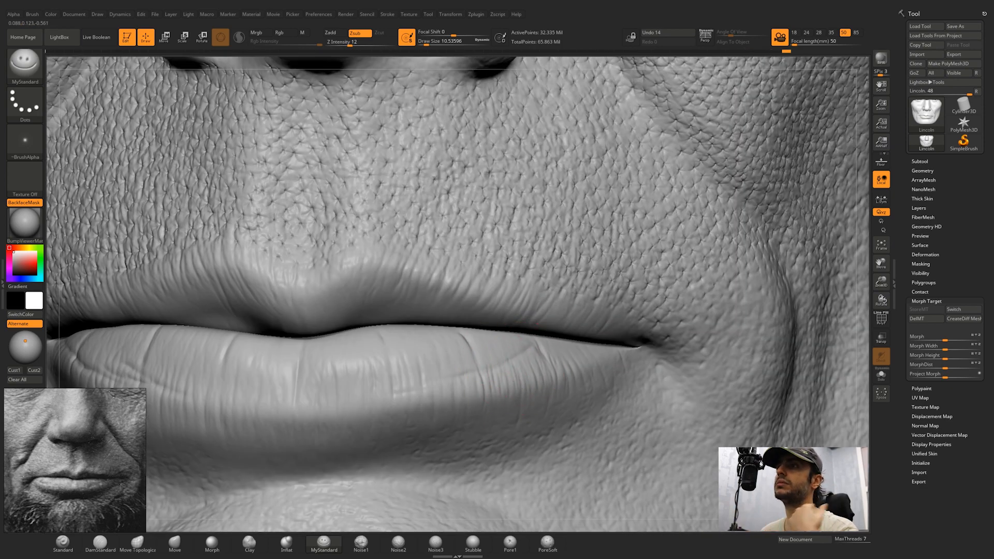
pyautogui.moveTo(590, 347)
pyautogui.mouseDown(button='right')
pyautogui.moveTo(538, 276)
pyautogui.moveTo(505, 256)
pyautogui.mouseUp(button='right')
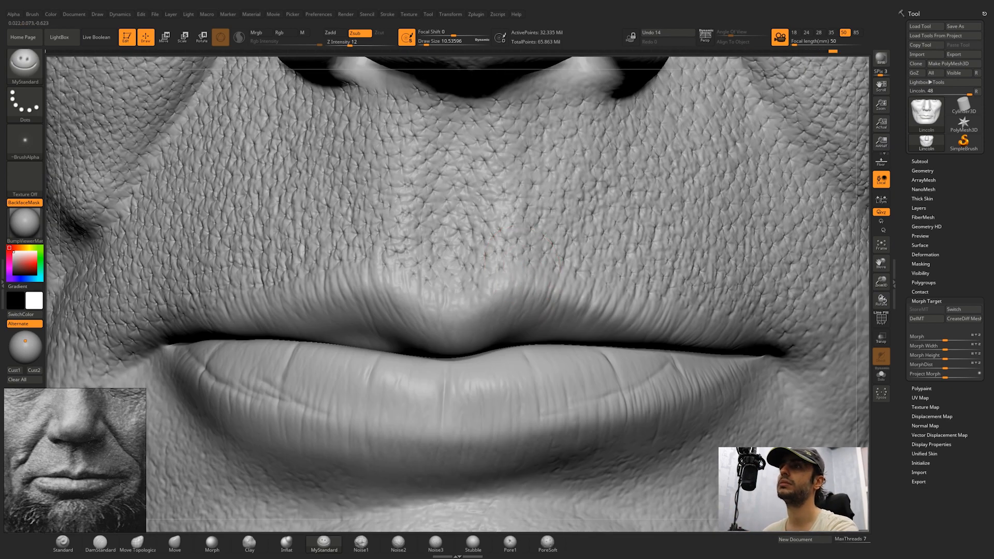
# Step: Blend the fine lower-lip creases with the Morph brush
pyautogui.keyDown('alt'); pyautogui.moveTo(396, 271); pyautogui.dragTo(486, 272, button='right'); pyautogui.keyUp('alt')
pyautogui.moveTo(396, 391)
pyautogui.keyDown('alt'); pyautogui.mouseDown(button='right')
pyautogui.moveTo(466, 329)
pyautogui.moveTo(410, 276)
pyautogui.mouseUp(button='right'); pyautogui.keyUp('alt')
pyautogui.moveTo(356, 290)
pyautogui.mouseDown(button='right')
pyautogui.moveTo(404, 290)
pyautogui.moveTo(336, 290)
pyautogui.moveTo(344, 294)
pyautogui.mouseUp(button='right')
pyautogui.keyDown('alt'); pyautogui.moveTo(466, 290); pyautogui.dragTo(337, 290, button='right'); pyautogui.keyUp('alt')
pyautogui.moveTo(498, 332)
pyautogui.mouseDown(button='right')
pyautogui.moveTo(487, 337)
pyautogui.moveTo(595, 362)
pyautogui.moveTo(512, 357)
pyautogui.moveTo(611, 316)
pyautogui.moveTo(538, 331)
pyautogui.mouseUp(button='right')
pyautogui.click(211, 543)
pyautogui.moveTo(647, 337)
pyautogui.mouseDown(button='right')
pyautogui.moveTo(518, 336)
pyautogui.moveTo(646, 331)
pyautogui.mouseUp(button='right')
pyautogui.moveTo(466, 259)
pyautogui.keyDown('ctrl'); pyautogui.mouseDown(button='right')
pyautogui.moveTo(466, 207)
pyautogui.moveTo(465, 331)
pyautogui.mouseUp(button='right'); pyautogui.keyUp('ctrl')
# Step: Refine the vertical lip creases, building up the skin between them with the Standard brush at about 6.6 to 9.4 draw size
pyautogui.click(324, 544)
pyautogui.moveTo(647, 331)
pyautogui.mouseDown(button='right')
pyautogui.moveTo(543, 326)
pyautogui.moveTo(577, 320)
pyautogui.mouseUp(button='right')
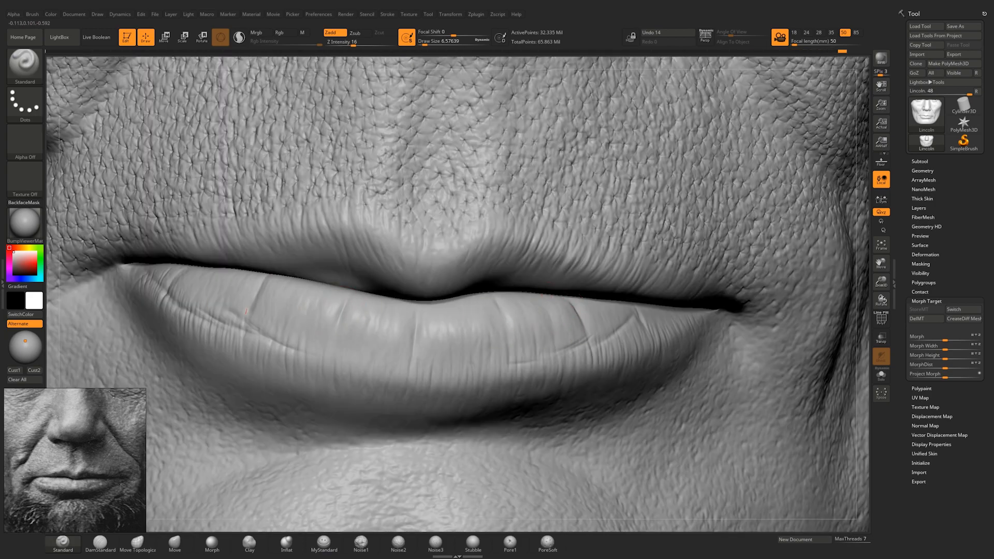
pyautogui.keyDown('ctrl'); pyautogui.moveTo(620, 308); pyautogui.dragTo(616, 222, button='right'); pyautogui.keyUp('ctrl')
pyautogui.moveTo(528, 233)
pyautogui.keyDown('ctrl'); pyautogui.mouseDown(button='right')
pyautogui.moveTo(530, 334)
pyautogui.moveTo(548, 279)
pyautogui.mouseUp(button='right'); pyautogui.keyUp('ctrl')
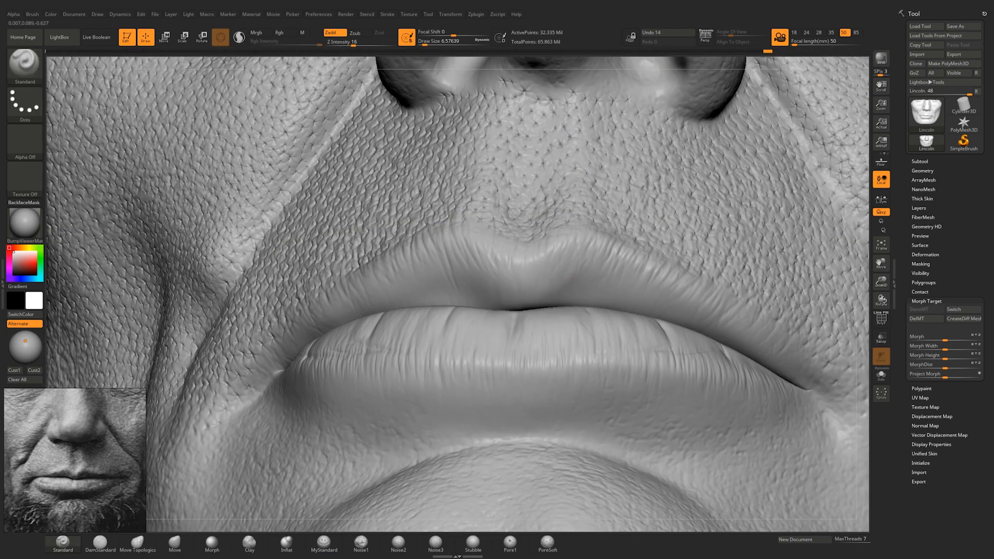
pyautogui.moveTo(418, 298); pyautogui.dragTo(414, 277)
pyautogui.moveTo(422, 258); pyautogui.dragTo(439, 317, button='right')
pyautogui.moveTo(622, 330); pyautogui.dragTo(621, 347)
pyautogui.moveTo(533, 321)
pyautogui.mouseDown(button='right')
pyautogui.moveTo(585, 318)
pyautogui.moveTo(528, 306)
pyautogui.moveTo(493, 369)
pyautogui.mouseUp(button='right')
pyautogui.moveTo(493, 369); pyautogui.dragTo(492, 387)
pyautogui.moveTo(496, 373)
pyautogui.mouseDown(button='right')
pyautogui.moveTo(627, 368)
pyautogui.moveTo(611, 259)
pyautogui.moveTo(572, 337)
pyautogui.moveTo(565, 378)
pyautogui.mouseUp(button='right')
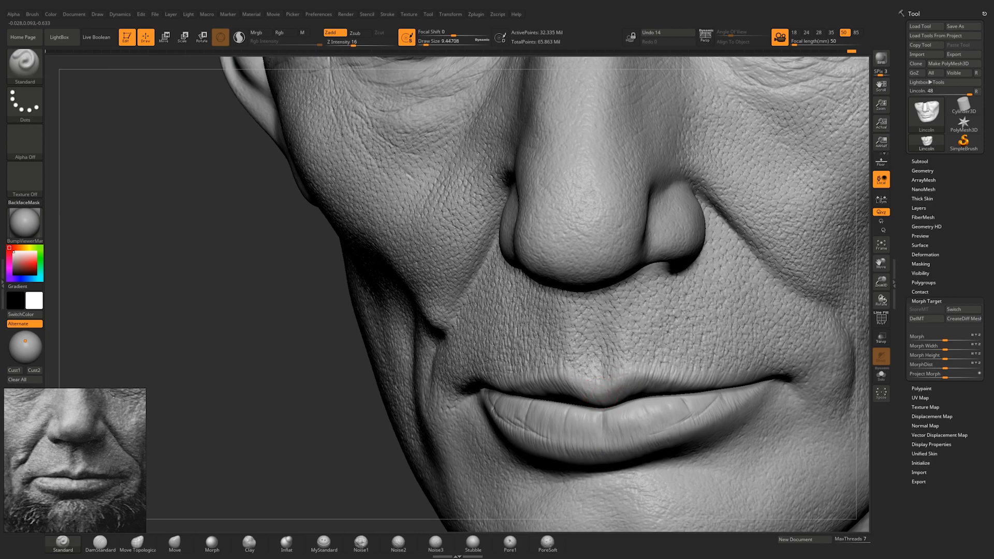
pyautogui.moveTo(605, 387); pyautogui.dragTo(600, 374)
pyautogui.moveTo(496, 331); pyautogui.dragTo(621, 329, button='right')
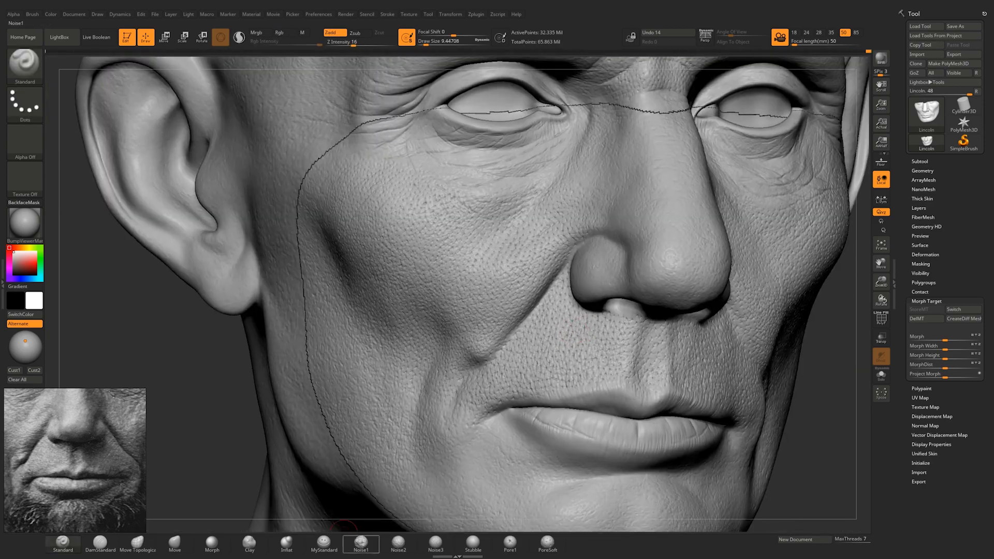
# Step: Carve fine creases into the cheek fold beside the mouth corner with MyStandard, starting at about 11.7 draw size
pyautogui.click(324, 543)
pyautogui.moveTo(497, 310)
pyautogui.keyDown('ctrl'); pyautogui.mouseDown(button='right')
pyautogui.moveTo(505, 344)
pyautogui.moveTo(481, 357)
pyautogui.mouseUp(button='right'); pyautogui.keyUp('ctrl')
pyautogui.moveTo(486, 362)
pyautogui.mouseDown()
pyautogui.moveTo(509, 362)
pyautogui.moveTo(497, 362)
pyautogui.mouseUp()
pyautogui.moveTo(497, 357)
pyautogui.mouseDown(button='right')
pyautogui.moveTo(549, 355)
pyautogui.moveTo(466, 351)
pyautogui.mouseUp(button='right')
pyautogui.keyDown('ctrl'); pyautogui.moveTo(496, 352); pyautogui.dragTo(491, 254, button='right'); pyautogui.keyUp('ctrl')
pyautogui.keyDown('ctrl'); pyautogui.moveTo(491, 254); pyautogui.dragTo(488, 322, button='right'); pyautogui.keyUp('ctrl')
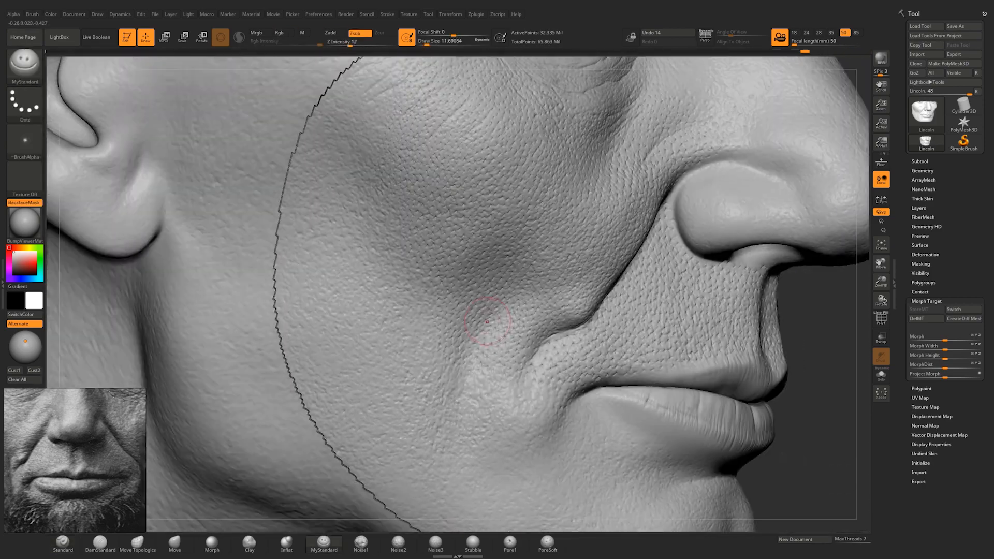
pyautogui.moveTo(460, 385); pyautogui.dragTo(468, 357)
pyautogui.moveTo(570, 352); pyautogui.dragTo(548, 349, button='right')
pyautogui.press('space')
pyautogui.moveTo(587, 312); pyautogui.dragTo(583, 311)
pyautogui.moveTo(600, 310)
pyautogui.mouseDown(button='right')
pyautogui.moveTo(564, 305)
pyautogui.moveTo(502, 336)
pyautogui.moveTo(549, 326)
pyautogui.mouseUp(button='right')
# Step: Raise small skin folds between the cheek creases with the Standard brush, and refine them with MyStandard
pyautogui.click(62, 543)
pyautogui.moveTo(548, 331); pyautogui.dragTo(561, 325)
pyautogui.keyDown('ctrl'); pyautogui.moveTo(491, 254); pyautogui.dragTo(497, 352, button='right'); pyautogui.keyUp('ctrl')
pyautogui.moveTo(496, 352); pyautogui.dragTo(527, 391, button='right')
pyautogui.press('space')
pyautogui.moveTo(557, 329); pyautogui.dragTo(564, 323)
pyautogui.moveTo(549, 337)
pyautogui.mouseDown(button='right')
pyautogui.moveTo(595, 336)
pyautogui.moveTo(565, 334)
pyautogui.mouseUp(button='right')
pyautogui.click(324, 542)
pyautogui.keyDown('alt'); pyautogui.moveTo(561, 339); pyautogui.dragTo(567, 331); pyautogui.keyUp('alt')
pyautogui.moveTo(567, 331); pyautogui.dragTo(497, 321, button='right')
# Step: Carve fine creases along the opposite nasolabial fold with MyStandard at about 18.5, then 14.2 draw size
pyautogui.moveTo(497, 321)
pyautogui.keyDown('ctrl'); pyautogui.mouseDown(button='right')
pyautogui.moveTo(492, 259)
pyautogui.moveTo(497, 331)
pyautogui.mouseUp(button='right'); pyautogui.keyUp('ctrl')
pyautogui.moveTo(548, 311)
pyautogui.mouseDown(button='right')
pyautogui.moveTo(518, 306)
pyautogui.moveTo(554, 297)
pyautogui.mouseUp(button='right')
pyautogui.moveTo(554, 285); pyautogui.dragTo(561, 294)
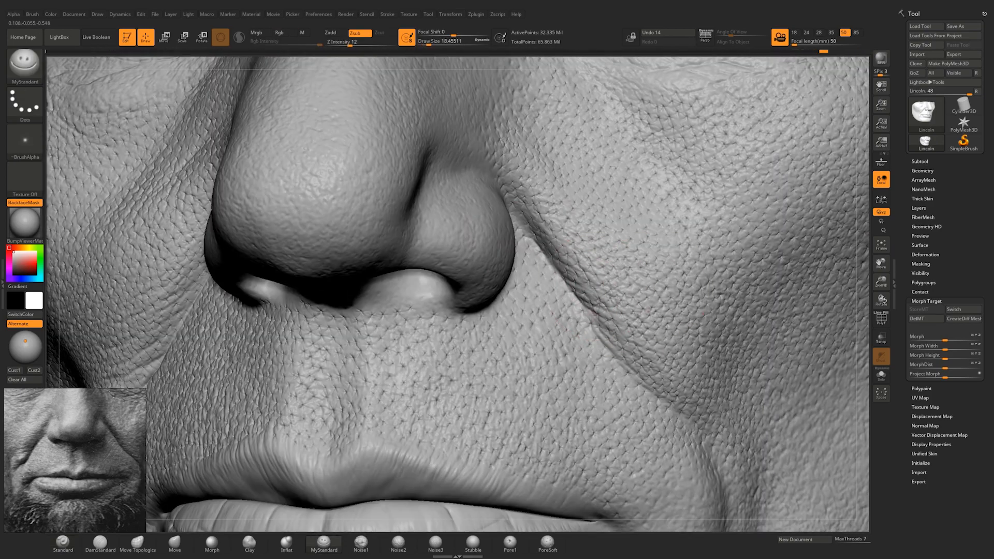
pyautogui.moveTo(537, 230); pyautogui.dragTo(567, 294, button='right')
pyautogui.moveTo(670, 282); pyautogui.dragTo(621, 259, button='right')
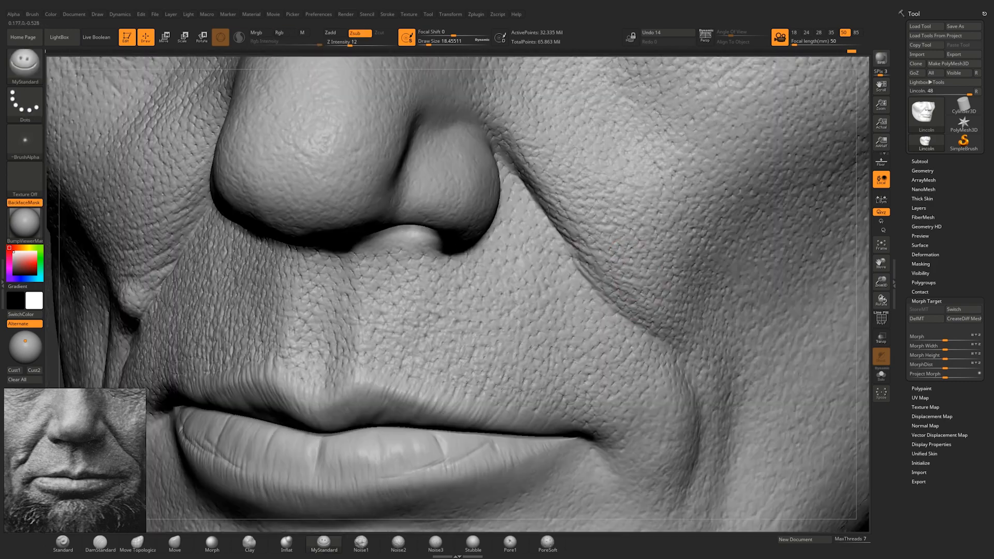
pyautogui.moveTo(613, 251); pyautogui.dragTo(621, 263)
pyautogui.moveTo(621, 263)
pyautogui.mouseDown(button='right')
pyautogui.moveTo(587, 266)
pyautogui.moveTo(603, 291)
pyautogui.moveTo(559, 289)
pyautogui.moveTo(647, 341)
pyautogui.mouseUp(button='right')
pyautogui.keyDown('ctrl'); pyautogui.moveTo(647, 342); pyautogui.dragTo(661, 315, button='right'); pyautogui.keyUp('ctrl')
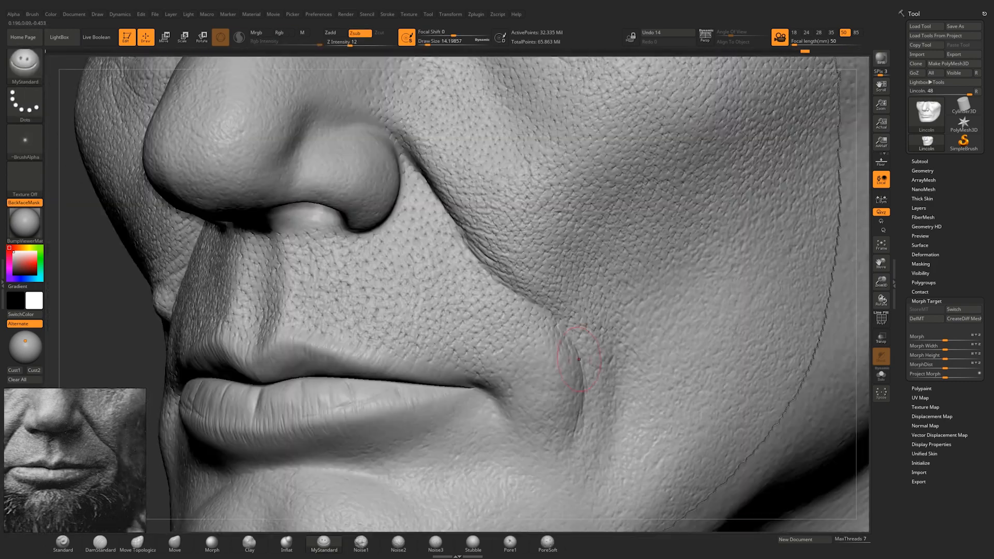
# Step: Add creases around the mouth corner and chin with MyStandard at about 18.5 draw size, blending with Morph at about 9.4
pyautogui.moveTo(578, 358)
pyautogui.mouseDown(button='right')
pyautogui.moveTo(573, 333)
pyautogui.moveTo(544, 357)
pyautogui.moveTo(556, 352)
pyautogui.moveTo(570, 405)
pyautogui.moveTo(554, 348)
pyautogui.moveTo(565, 344)
pyautogui.moveTo(497, 302)
pyautogui.moveTo(525, 276)
pyautogui.mouseUp(button='right')
pyautogui.press('space')
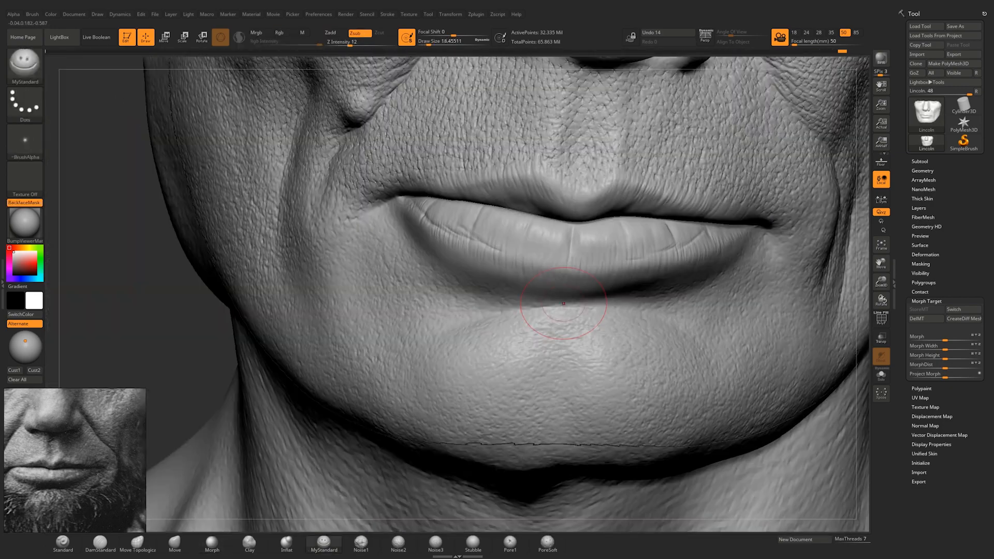
pyautogui.moveTo(563, 304)
pyautogui.mouseDown(button='right')
pyautogui.moveTo(642, 305)
pyautogui.moveTo(553, 302)
pyautogui.moveTo(515, 324)
pyautogui.moveTo(524, 307)
pyautogui.mouseUp(button='right')
pyautogui.moveTo(600, 293); pyautogui.dragTo(667, 290, button='right')
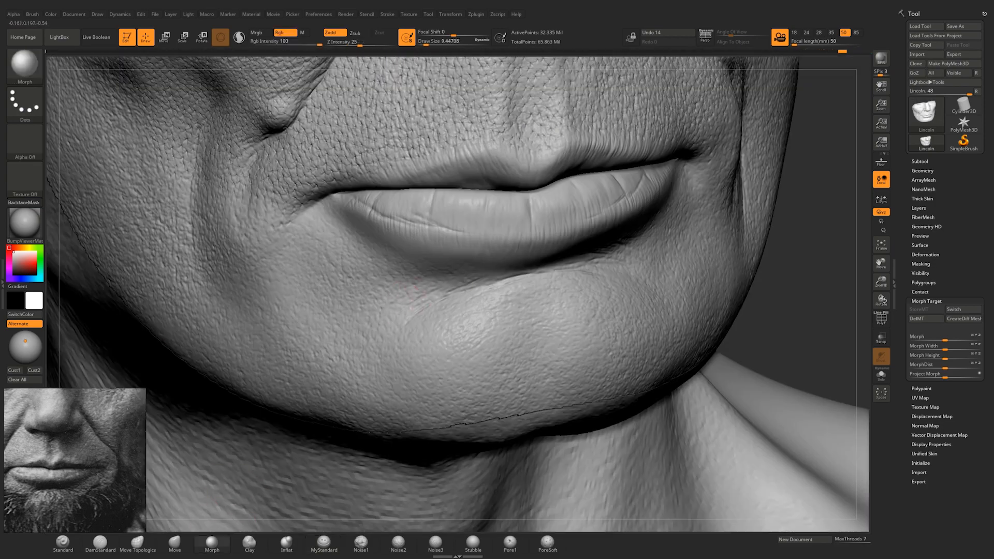
pyautogui.moveTo(416, 288); pyautogui.dragTo(637, 253, button='right')
pyautogui.moveTo(499, 218)
pyautogui.keyDown('ctrl'); pyautogui.mouseDown(button='right')
pyautogui.moveTo(509, 295)
pyautogui.moveTo(547, 217)
pyautogui.mouseUp(button='right'); pyautogui.keyUp('ctrl')
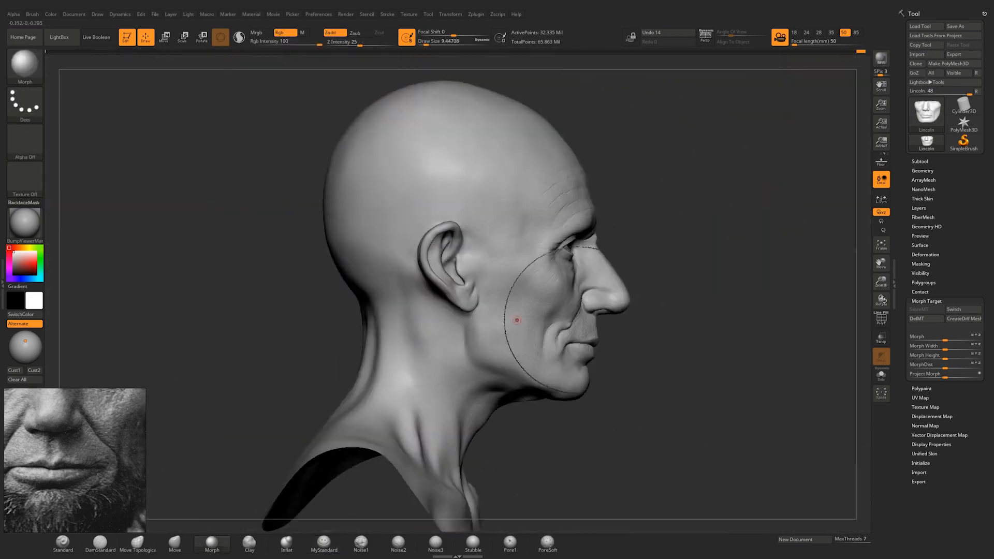
# Step: Carve long vertical wrinkles down the cheek beside the mouth with MyStandard at about 10.5 draw size, following the profile reference
pyautogui.moveTo(518, 320)
pyautogui.keyDown('ctrl'); pyautogui.mouseDown(button='right')
pyautogui.moveTo(588, 313)
pyautogui.moveTo(565, 306)
pyautogui.moveTo(521, 264)
pyautogui.moveTo(455, 300)
pyautogui.moveTo(541, 348)
pyautogui.moveTo(539, 335)
pyautogui.mouseUp(button='right'); pyautogui.keyUp('ctrl')
pyautogui.press('a')
pyautogui.keyDown('alt'); pyautogui.moveTo(594, 266); pyautogui.dragTo(574, 202, button='right'); pyautogui.keyUp('alt')
pyautogui.moveTo(489, 290); pyautogui.dragTo(479, 362)
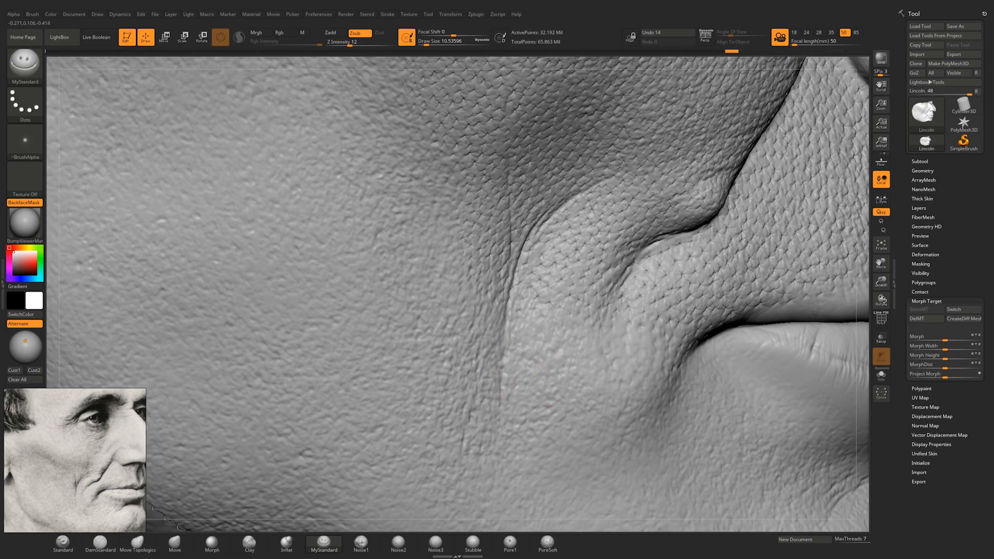
pyautogui.keyDown('alt'); pyautogui.moveTo(600, 212); pyautogui.dragTo(575, 279, button='right'); pyautogui.keyUp('alt')
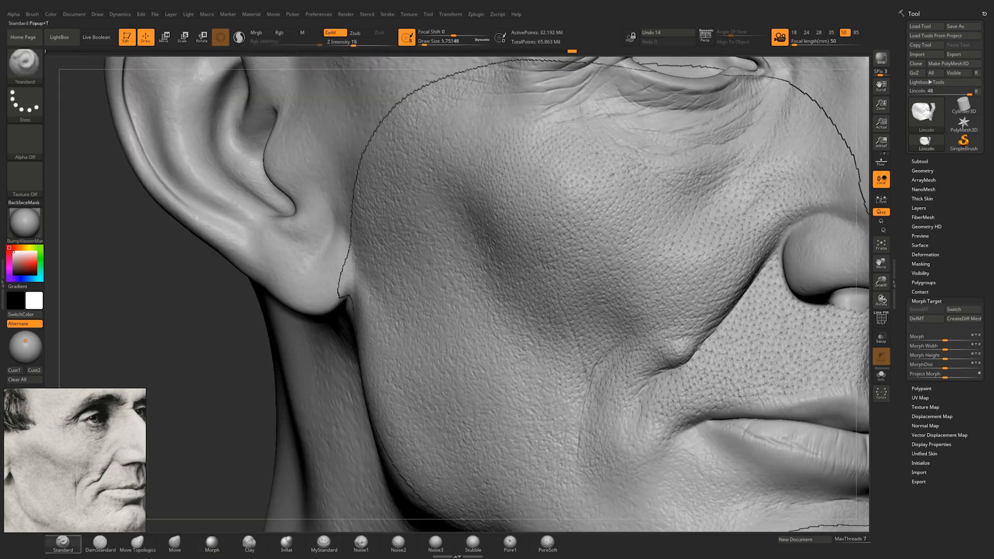
pyautogui.keyDown('ctrl'); pyautogui.moveTo(584, 311); pyautogui.dragTo(591, 352, button='right'); pyautogui.keyUp('ctrl')
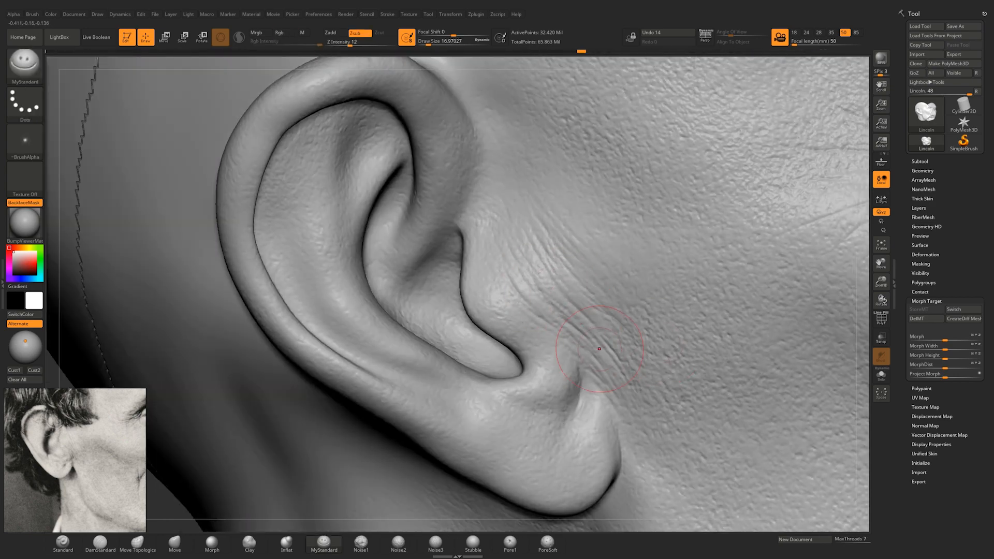
# Step: Detail the diagonal wrinkles in front of the ear, raising skin between the MyStandard creases with the Standard brush
pyautogui.keyDown('alt'); pyautogui.moveTo(599, 349); pyautogui.dragTo(571, 286, button='right'); pyautogui.keyUp('alt')
pyautogui.click(62, 543)
pyautogui.press('space')
pyautogui.moveTo(535, 359); pyautogui.dragTo(536, 358)
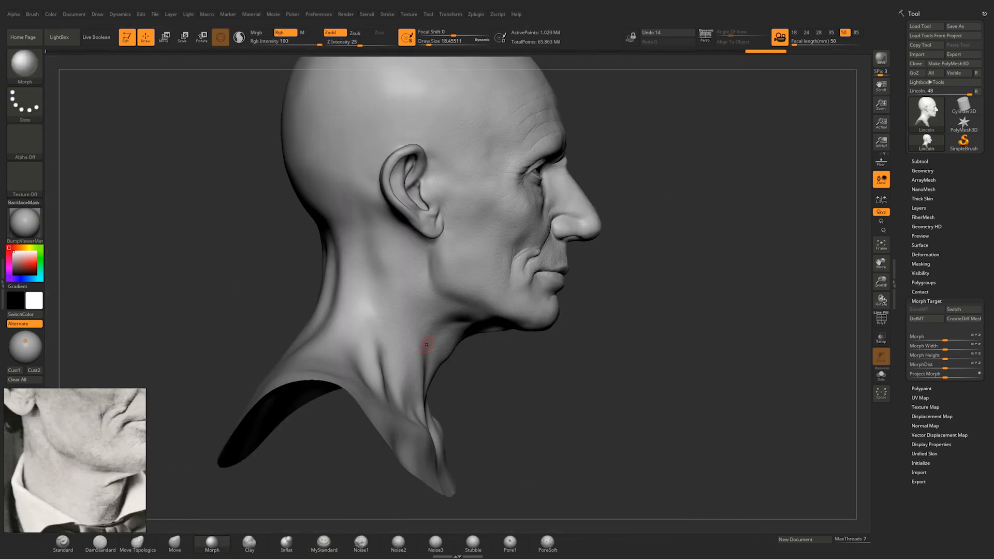
# Step: Store a morph target, carve horizontal neck wrinkles with MyStandard at about 39 draw size, and blend them with Morph
pyautogui.click(323, 543)
pyautogui.click(919, 309)
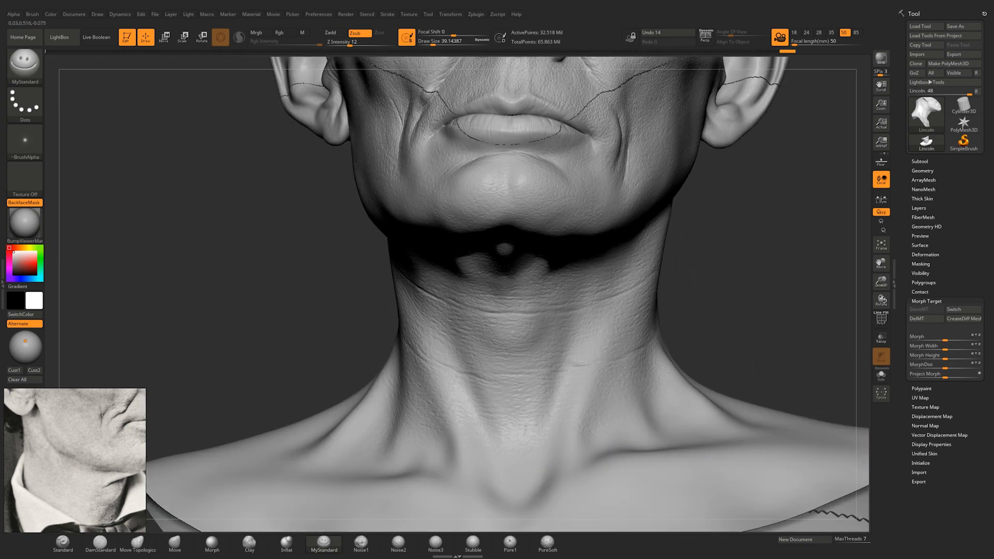
pyautogui.click(212, 543)
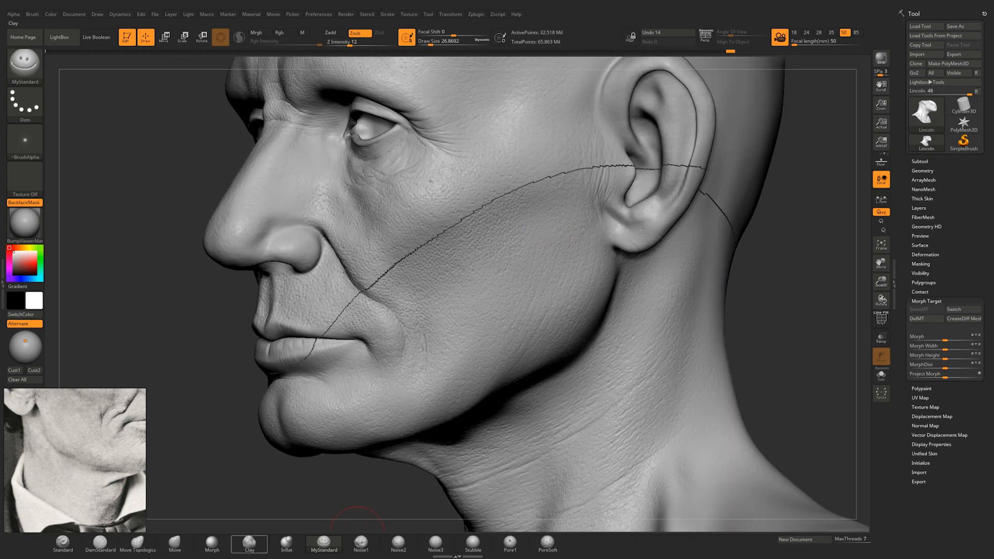
pyautogui.click(212, 543)
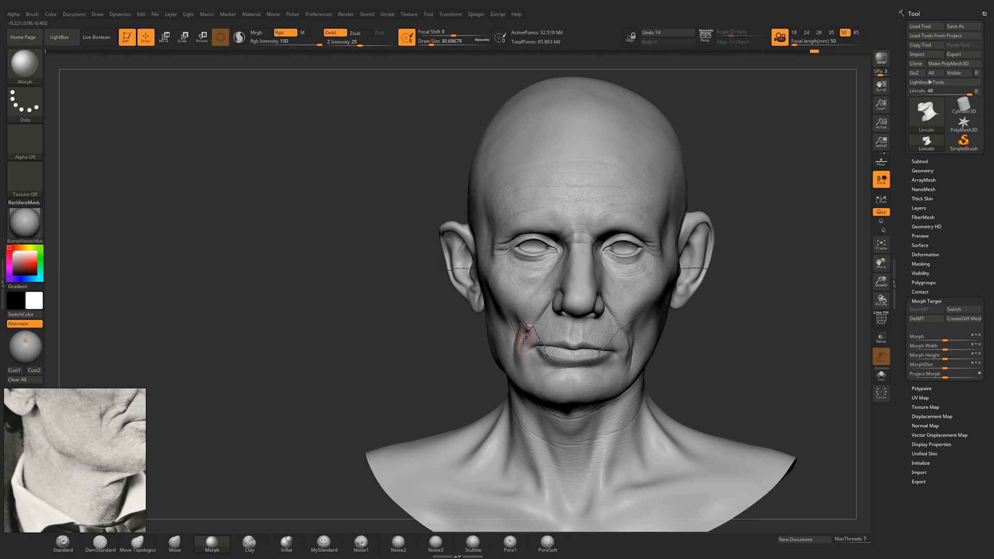
pyautogui.click(323, 543)
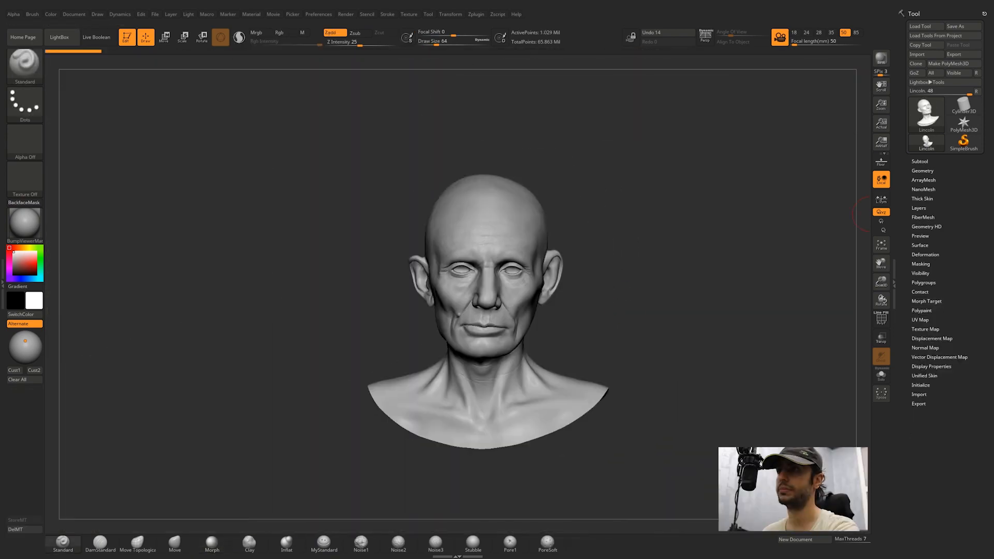
# Step: Spray coarse bumps over the cheeks with the Noise2 brush at 64 draw size and Z intensity 15
pyautogui.click(918, 207)
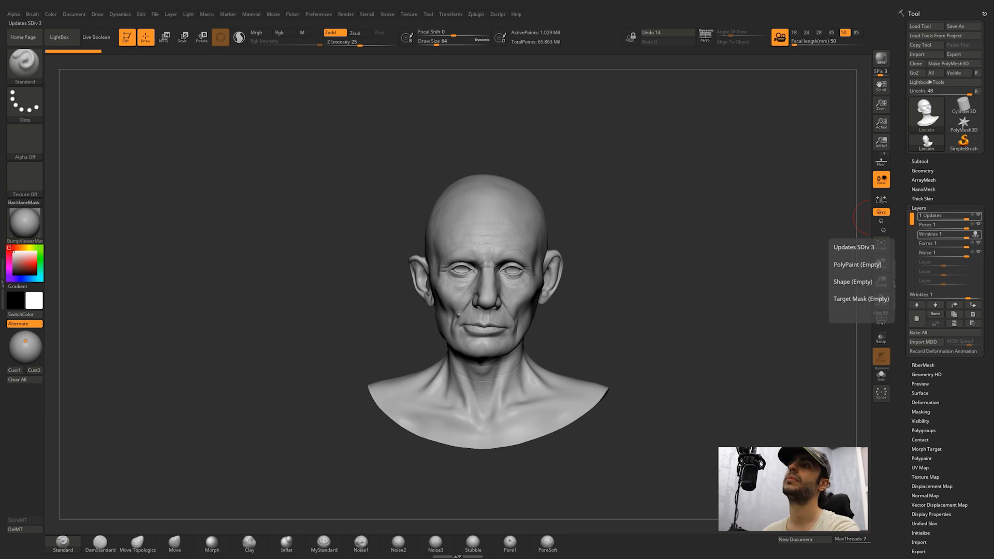
pyautogui.click(918, 208)
pyautogui.moveTo(475, 231); pyautogui.dragTo(652, 233, button='right')
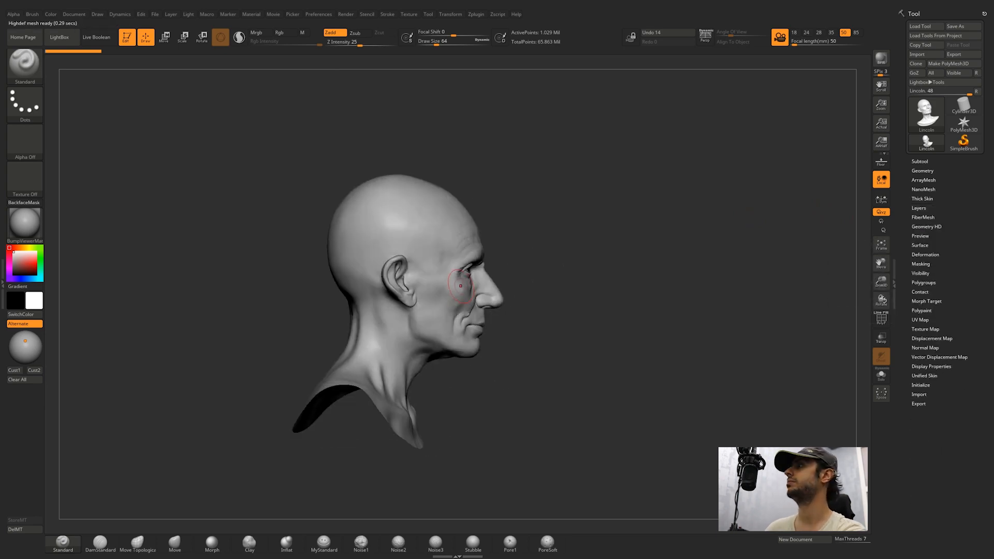
pyautogui.keyDown('ctrl'); pyautogui.moveTo(477, 275); pyautogui.dragTo(414, 533, button='right'); pyautogui.keyUp('ctrl')
pyautogui.moveTo(500, 302); pyautogui.dragTo(647, 292, button='right')
pyautogui.press('m')
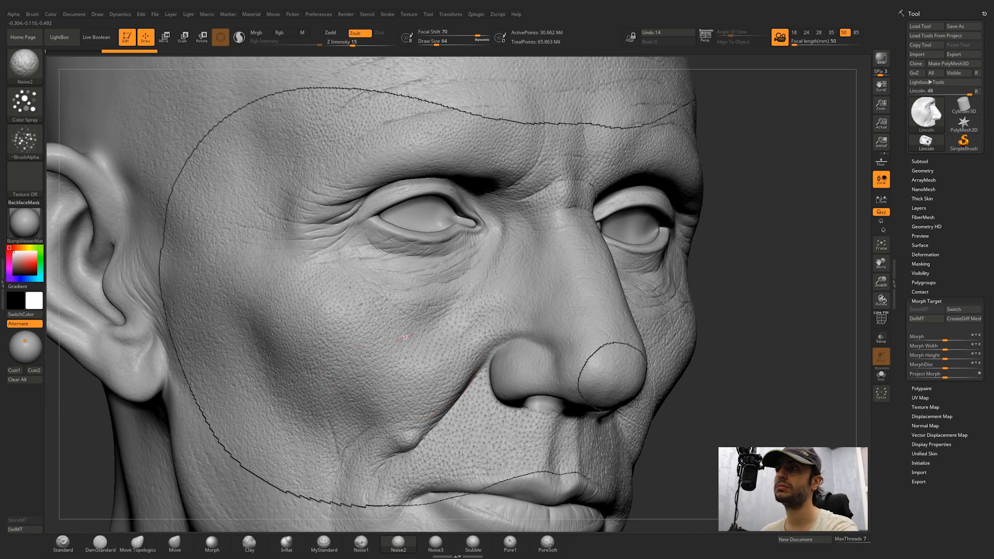
pyautogui.keyDown('alt'); pyautogui.moveTo(339, 371); pyautogui.dragTo(405, 328, button='right'); pyautogui.keyUp('alt')
pyautogui.moveTo(406, 328); pyautogui.dragTo(456, 328, button='right')
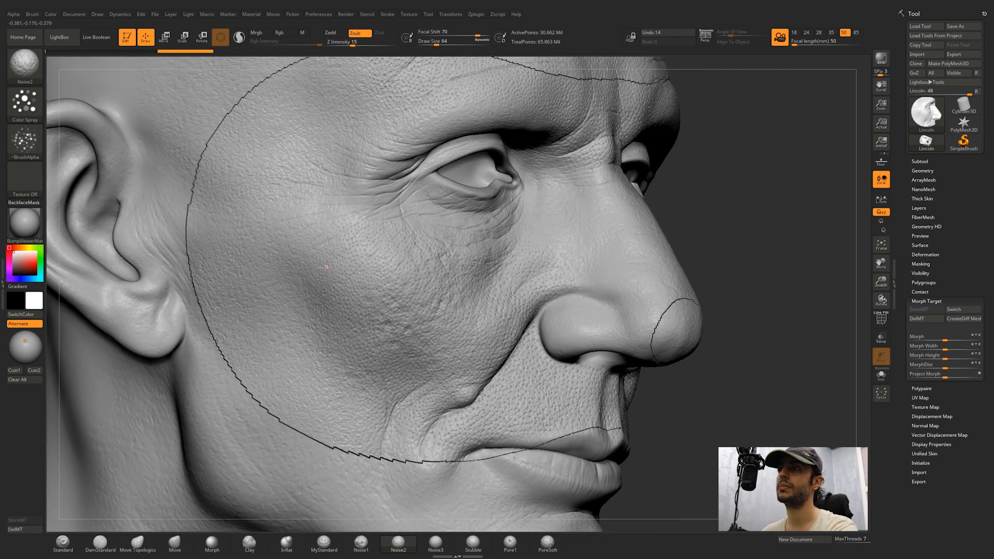
pyautogui.moveTo(693, 303); pyautogui.dragTo(518, 316, button='right')
pyautogui.moveTo(569, 339); pyautogui.dragTo(572, 300)
pyautogui.moveTo(406, 346); pyautogui.dragTo(491, 358, button='right')
# Step: Fade the coarse noise on the cheek with the Morph brush at about 43.8 draw size
pyautogui.click(212, 543)
pyautogui.moveTo(220, 352); pyautogui.dragTo(281, 350, button='right')
pyautogui.press('space')
pyautogui.moveTo(323, 307); pyautogui.dragTo(316, 307)
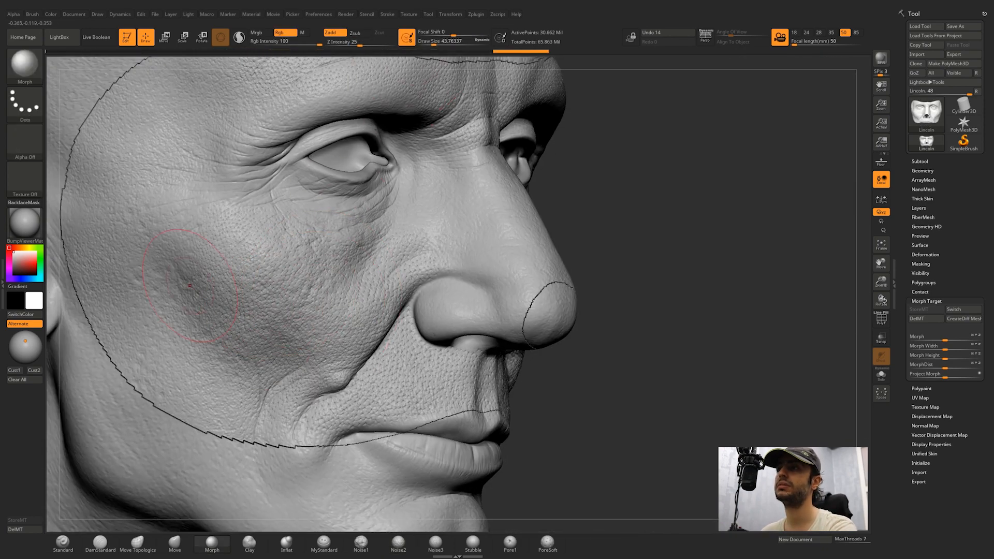
pyautogui.moveTo(551, 308); pyautogui.dragTo(522, 318, button='right')
pyautogui.moveTo(364, 286)
pyautogui.mouseDown(button='right')
pyautogui.moveTo(434, 290)
pyautogui.moveTo(286, 307)
pyautogui.moveTo(317, 310)
pyautogui.moveTo(218, 310)
pyautogui.moveTo(259, 305)
pyautogui.mouseUp(button='right')
pyautogui.moveTo(259, 300); pyautogui.dragTo(272, 315)
# Step: Soften the rough noise in the opposite cheek hollow and around its nasolabial fold with the Morph brush
pyautogui.keyDown('alt'); pyautogui.moveTo(589, 305); pyautogui.dragTo(406, 305, button='right'); pyautogui.keyUp('alt')
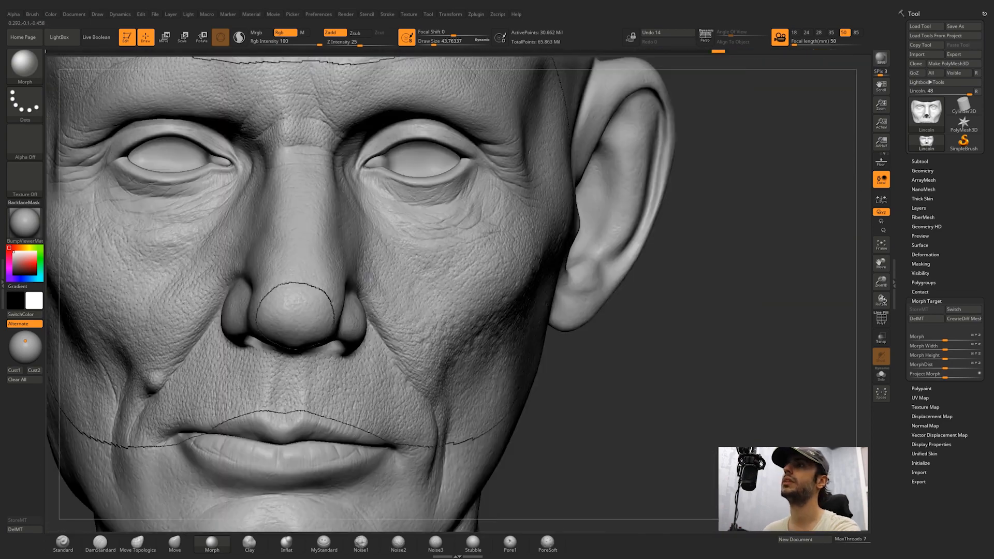
pyautogui.moveTo(369, 277); pyautogui.dragTo(323, 274, button='right')
pyautogui.moveTo(551, 272); pyautogui.dragTo(509, 273, button='right')
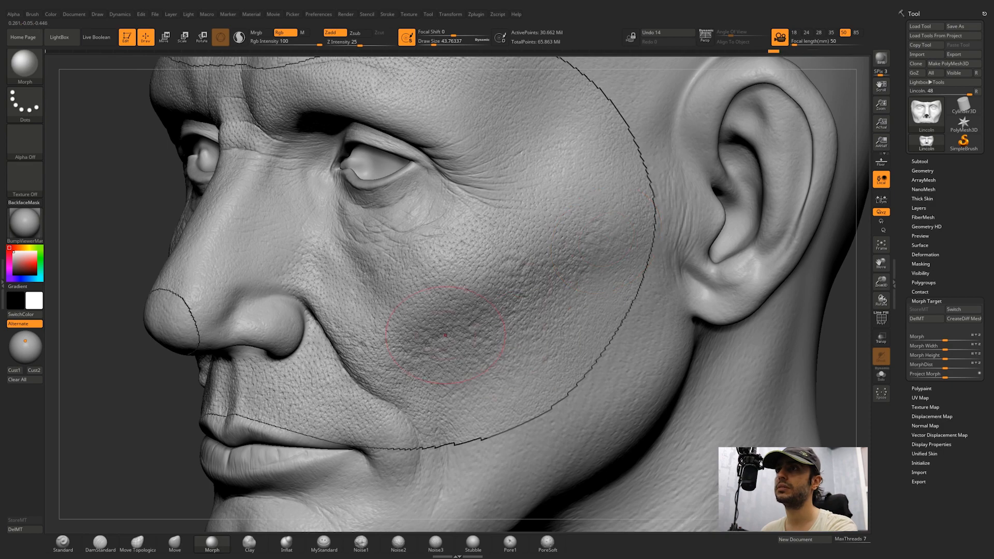
pyautogui.moveTo(445, 335); pyautogui.dragTo(458, 324)
pyautogui.moveTo(482, 259); pyautogui.dragTo(507, 258, button='right')
pyautogui.moveTo(357, 324); pyautogui.dragTo(407, 328, button='right')
pyautogui.moveTo(505, 326); pyautogui.dragTo(458, 325, button='right')
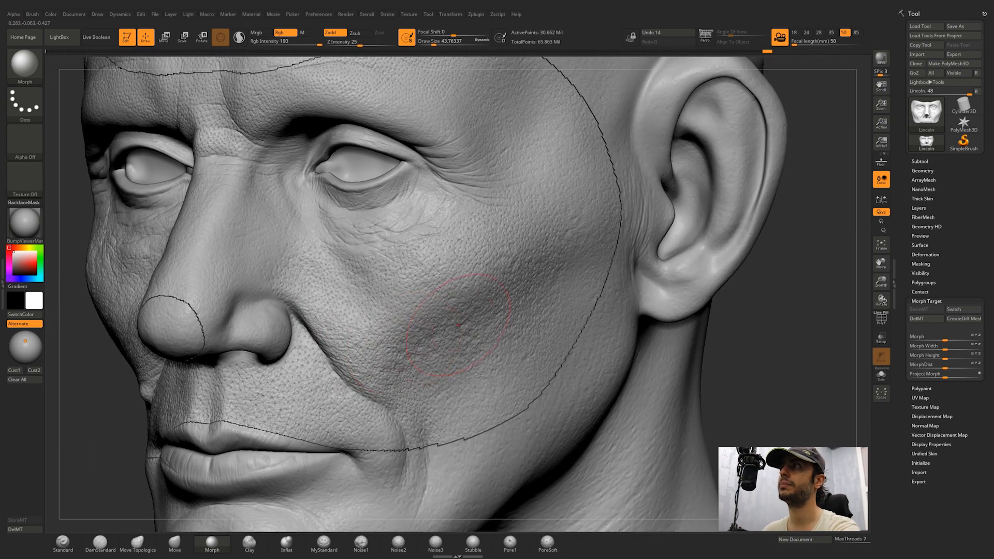
pyautogui.moveTo(361, 275); pyautogui.dragTo(369, 286)
pyautogui.moveTo(373, 301); pyautogui.dragTo(409, 302, button='right')
pyautogui.moveTo(613, 336); pyautogui.dragTo(533, 341, button='right')
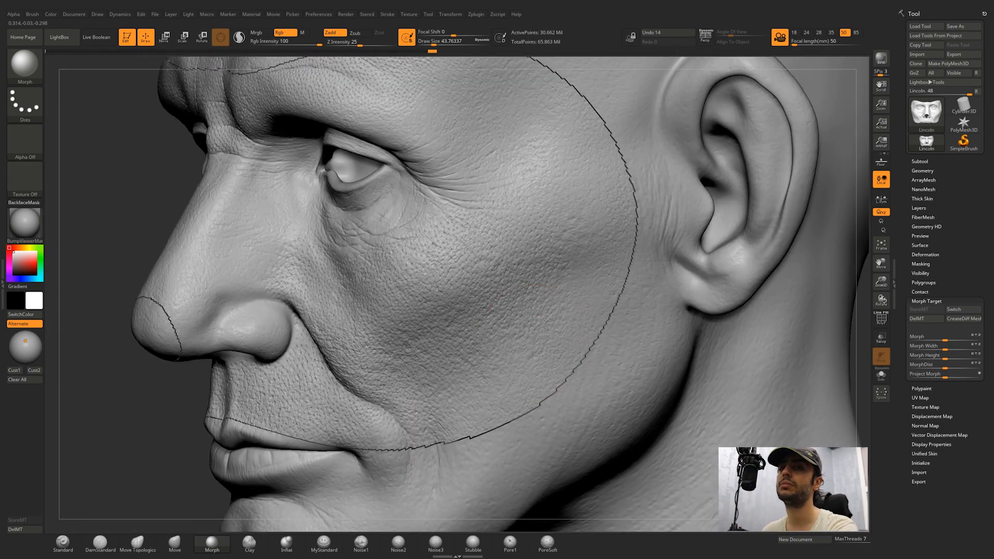
# Step: Blend the remaining noise across the cheeks and in front of the ear with Morph, comparing before and after
pyautogui.moveTo(484, 258); pyautogui.dragTo(546, 263, button='right')
pyautogui.moveTo(414, 322); pyautogui.dragTo(420, 332)
pyautogui.moveTo(414, 331)
pyautogui.mouseDown(button='right')
pyautogui.moveTo(346, 329)
pyautogui.moveTo(336, 269)
pyautogui.moveTo(320, 254)
pyautogui.mouseUp(button='right')
pyautogui.hotkey('ctrl', 'shift', 'z')
pyautogui.hotkey('ctrl', 'z')
pyautogui.moveTo(252, 216); pyautogui.dragTo(187, 373, button='right')
pyautogui.keyDown('alt'); pyautogui.moveTo(72, 228); pyautogui.dragTo(182, 226, button='right'); pyautogui.keyUp('alt')
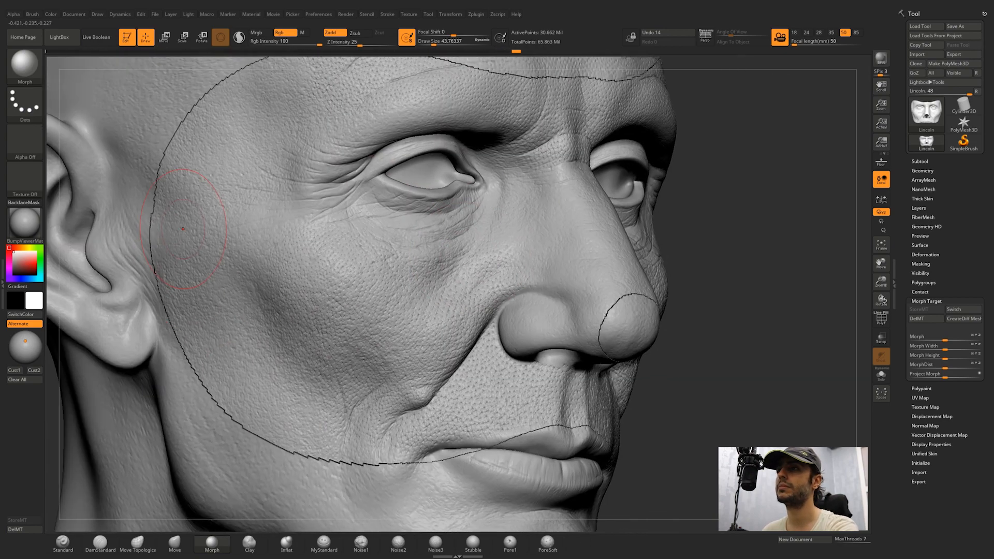
pyautogui.moveTo(182, 226); pyautogui.dragTo(207, 258)
pyautogui.moveTo(310, 258); pyautogui.dragTo(207, 269, button='right')
pyautogui.moveTo(383, 346); pyautogui.dragTo(491, 357, button='right')
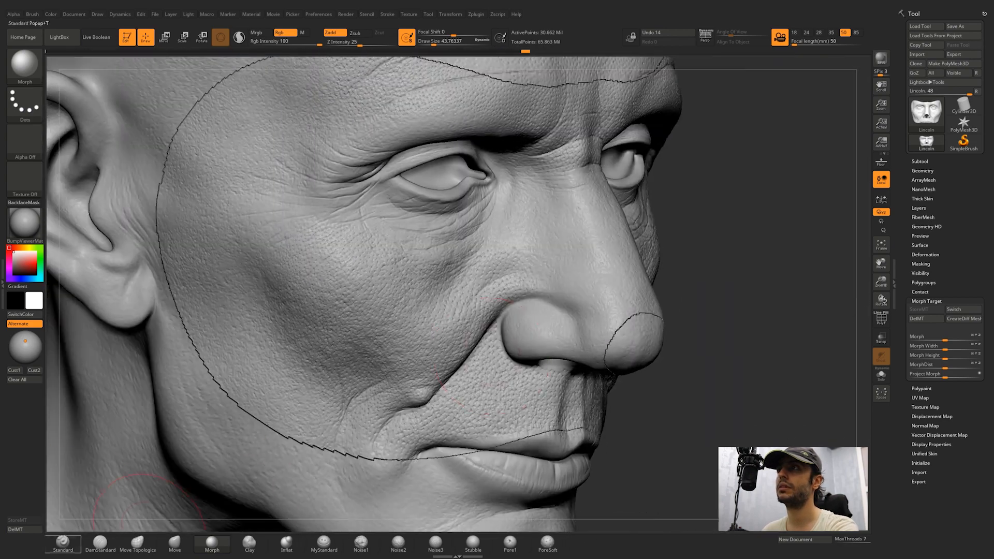
# Step: Set the Standard brush to the DragRect stroke with no alpha, focal shift 64 and Z intensity 50
pyautogui.click(62, 544)
pyautogui.click(25, 141)
pyautogui.click(25, 103)
pyautogui.click(110, 136)
pyautogui.click(457, 32)
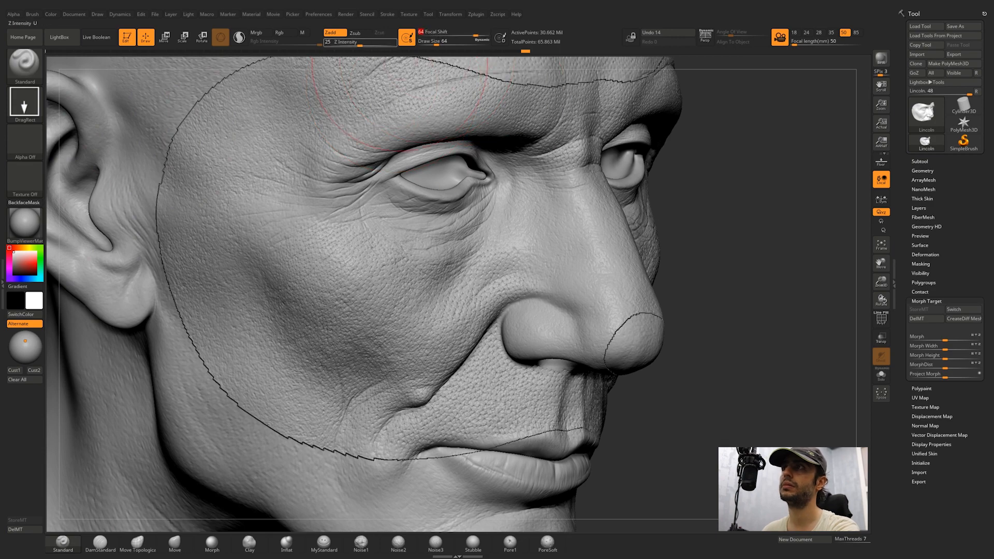
pyautogui.moveTo(360, 44); pyautogui.dragTo(374, 44)
# Step: Place small raised moles on the cheek with the Standard brush at about 17 draw size
pyautogui.keyDown('ctrl'); pyautogui.moveTo(414, 239); pyautogui.dragTo(429, 331, button='right'); pyautogui.keyUp('ctrl')
pyautogui.press('space')
pyautogui.moveTo(449, 339); pyautogui.dragTo(440, 339)
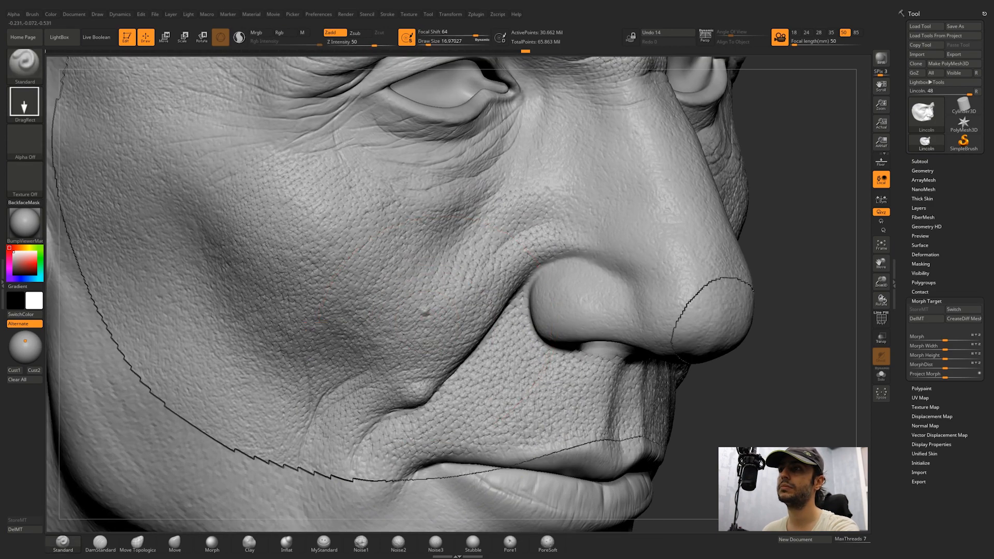
pyautogui.moveTo(397, 228); pyautogui.dragTo(518, 130, button='right')
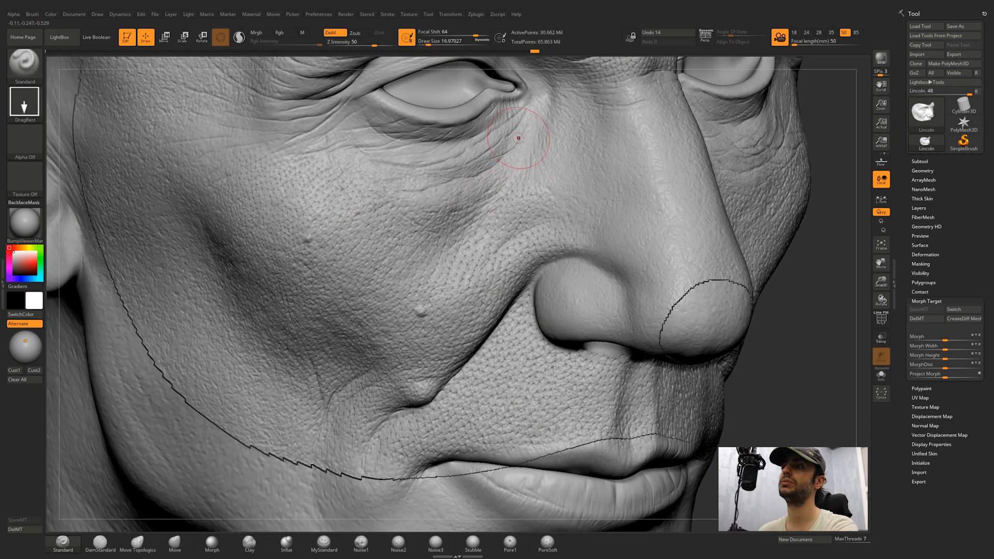
# Step: Add a cluster of tiny raised bumps below the inner corner of each eye with the DragRect Standard brush
pyautogui.moveTo(507, 144); pyautogui.dragTo(515, 147)
pyautogui.moveTo(539, 146)
pyautogui.mouseDown(button='right')
pyautogui.moveTo(466, 136)
pyautogui.moveTo(484, 138)
pyautogui.mouseUp(button='right')
pyautogui.moveTo(532, 143); pyautogui.dragTo(539, 144)
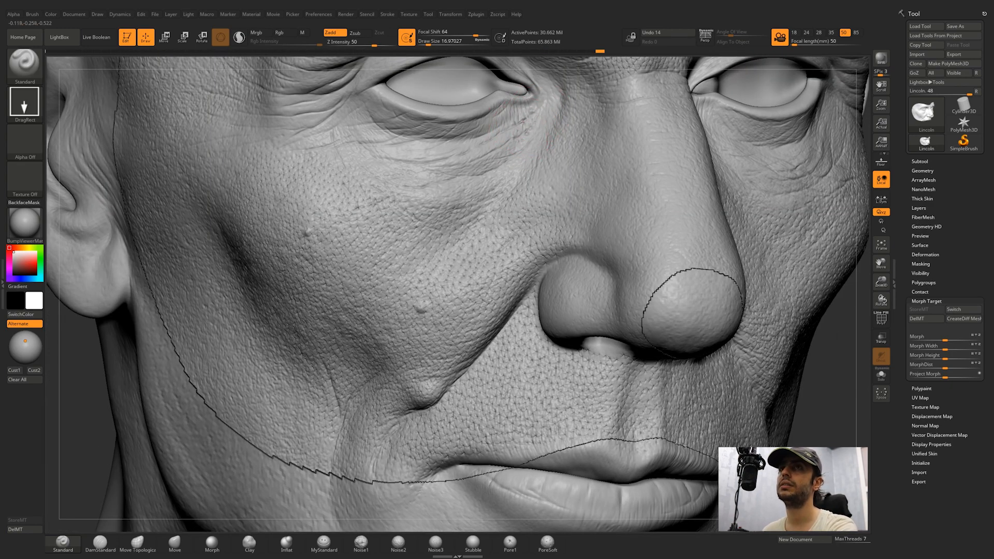
pyautogui.moveTo(525, 132); pyautogui.dragTo(532, 135)
pyautogui.moveTo(553, 150); pyautogui.dragTo(473, 153, button='right')
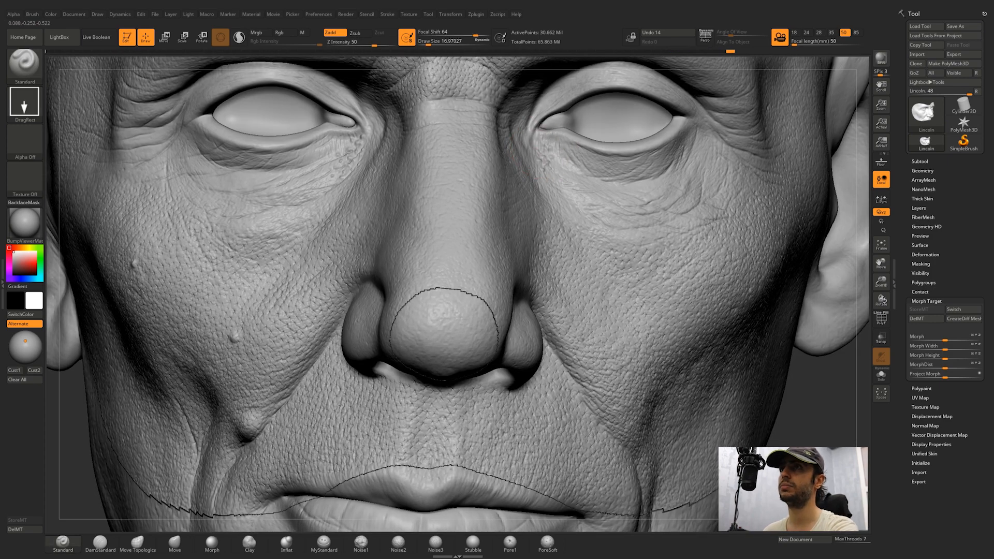
# Step: Scatter small raised bumps across both cheeks beside the nose and below the eyes with the DragRect Standard brush
pyautogui.moveTo(543, 173); pyautogui.dragTo(547, 178)
pyautogui.moveTo(557, 181); pyautogui.dragTo(510, 181, button='right')
pyautogui.moveTo(548, 217); pyautogui.dragTo(554, 224)
pyautogui.moveTo(557, 227); pyautogui.dragTo(608, 233, button='right')
pyautogui.moveTo(600, 284); pyautogui.dragTo(604, 291)
pyautogui.moveTo(610, 292)
pyautogui.mouseDown(button='right')
pyautogui.moveTo(553, 289)
pyautogui.moveTo(659, 277)
pyautogui.moveTo(710, 251)
pyautogui.mouseUp(button='right')
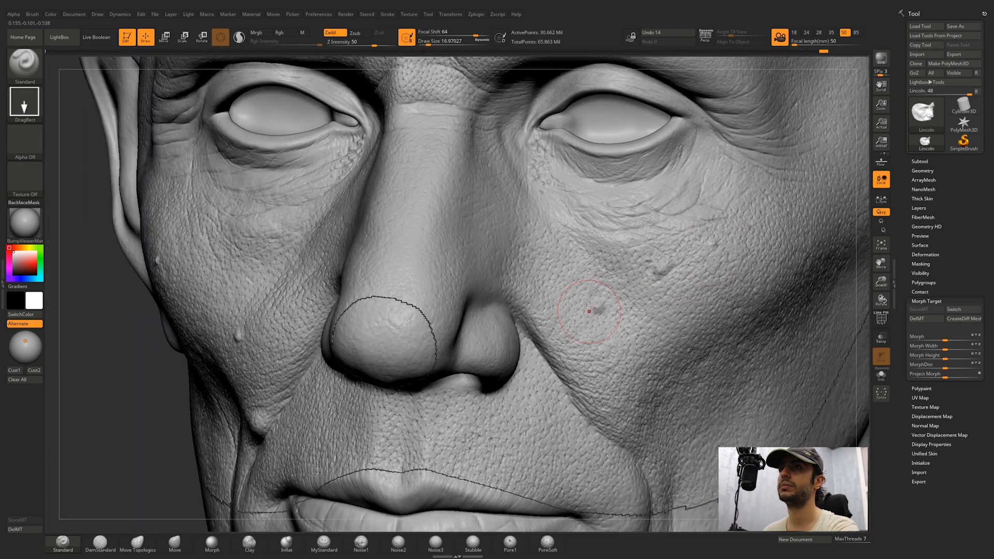
pyautogui.moveTo(568, 372); pyautogui.dragTo(668, 357, button='right')
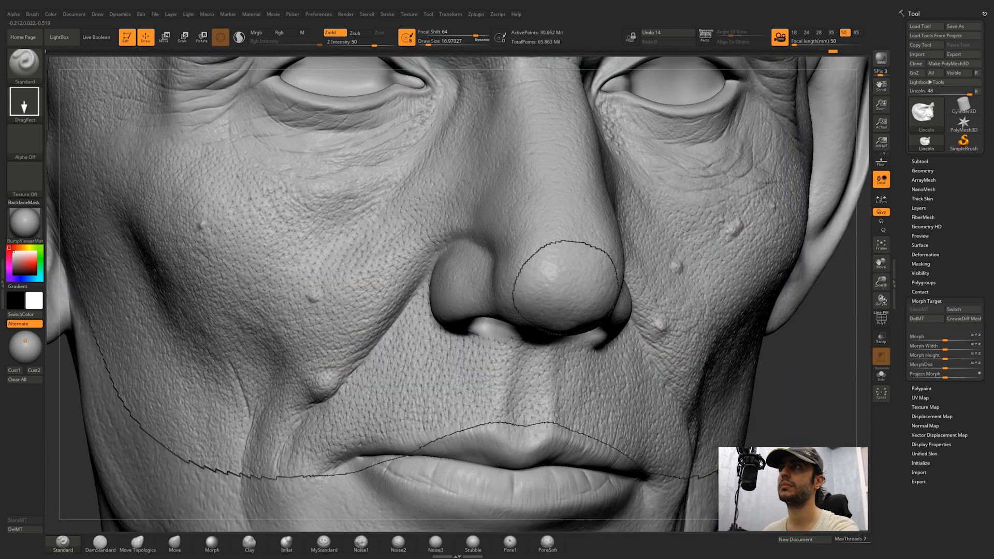
pyautogui.moveTo(215, 335); pyautogui.dragTo(316, 337, button='right')
pyautogui.moveTo(333, 340); pyautogui.dragTo(339, 345)
# Step: Soften the new bumps on both cheeks into the surrounding skin with Morph at about 18 draw size
pyautogui.click(211, 544)
pyautogui.press('s')
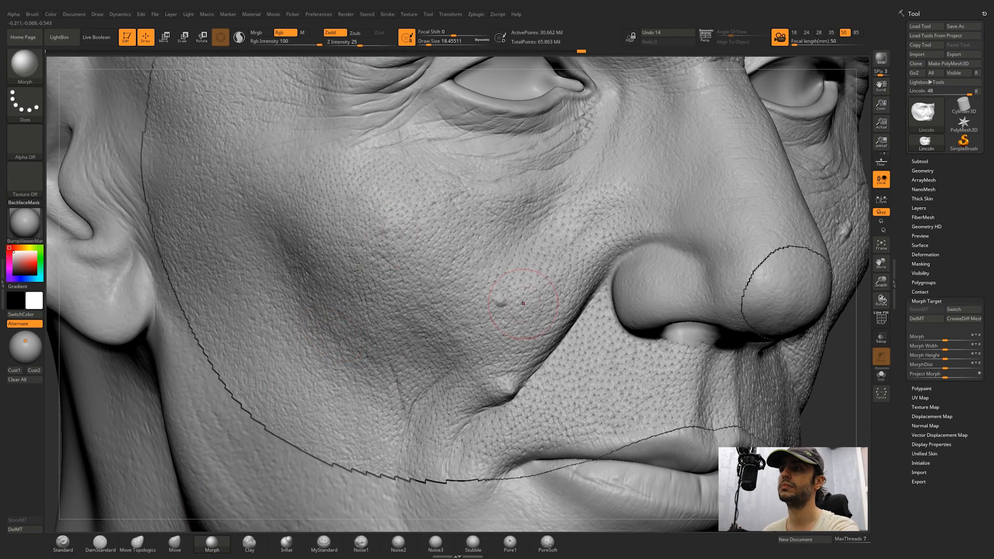
pyautogui.moveTo(523, 303); pyautogui.dragTo(559, 307, button='right')
pyautogui.moveTo(505, 305); pyautogui.dragTo(497, 308)
pyautogui.moveTo(548, 350); pyautogui.dragTo(510, 382, button='right')
pyautogui.moveTo(521, 256)
pyautogui.mouseDown(button='right')
pyautogui.moveTo(481, 261)
pyautogui.moveTo(505, 292)
pyautogui.moveTo(533, 275)
pyautogui.mouseUp(button='right')
pyautogui.moveTo(537, 266); pyautogui.dragTo(543, 260)
pyautogui.moveTo(590, 256); pyautogui.dragTo(533, 263, button='right')
pyautogui.moveTo(554, 254); pyautogui.dragTo(550, 262)
pyautogui.moveTo(557, 264); pyautogui.dragTo(548, 260, button='right')
pyautogui.keyDown('alt'); pyautogui.moveTo(582, 383); pyautogui.dragTo(486, 272, button='right'); pyautogui.keyUp('alt')
pyautogui.moveTo(513, 290)
pyautogui.mouseDown()
pyautogui.moveTo(505, 304)
pyautogui.moveTo(506, 294)
pyautogui.mouseUp()
pyautogui.moveTo(509, 305); pyautogui.dragTo(536, 277, button='right')
pyautogui.moveTo(520, 337); pyautogui.dragTo(515, 357)
pyautogui.moveTo(538, 342); pyautogui.dragTo(512, 348, button='right')
pyautogui.moveTo(588, 251)
pyautogui.mouseDown()
pyautogui.moveTo(603, 225)
pyautogui.moveTo(616, 242)
pyautogui.mouseUp()
pyautogui.moveTo(579, 269)
pyautogui.mouseDown(button='right')
pyautogui.moveTo(611, 321)
pyautogui.moveTo(587, 274)
pyautogui.mouseUp(button='right')
pyautogui.moveTo(588, 274)
pyautogui.mouseDown(button='right')
pyautogui.moveTo(559, 280)
pyautogui.moveTo(590, 279)
pyautogui.moveTo(653, 253)
pyautogui.mouseUp(button='right')
pyautogui.moveTo(621, 256)
pyautogui.mouseDown(button='right')
pyautogui.moveTo(660, 258)
pyautogui.moveTo(610, 258)
pyautogui.moveTo(665, 261)
pyautogui.moveTo(618, 269)
pyautogui.moveTo(618, 389)
pyautogui.mouseUp(button='right')
# Step: Add small raised bumps between the eyebrows and along the inner brows with the Standard brush, softening them with Morph
pyautogui.click(62, 542)
pyautogui.keyDown('ctrl'); pyautogui.moveTo(510, 135); pyautogui.dragTo(516, 201, button='right'); pyautogui.keyUp('ctrl')
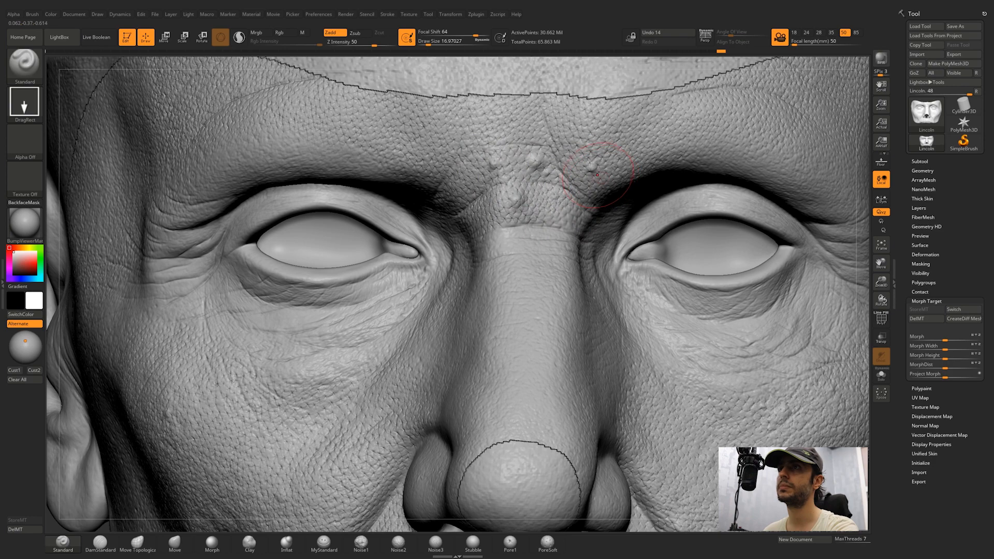
pyautogui.keyDown('ctrl'); pyautogui.moveTo(596, 187); pyautogui.dragTo(589, 244, button='right'); pyautogui.keyUp('ctrl')
pyautogui.click(212, 543)
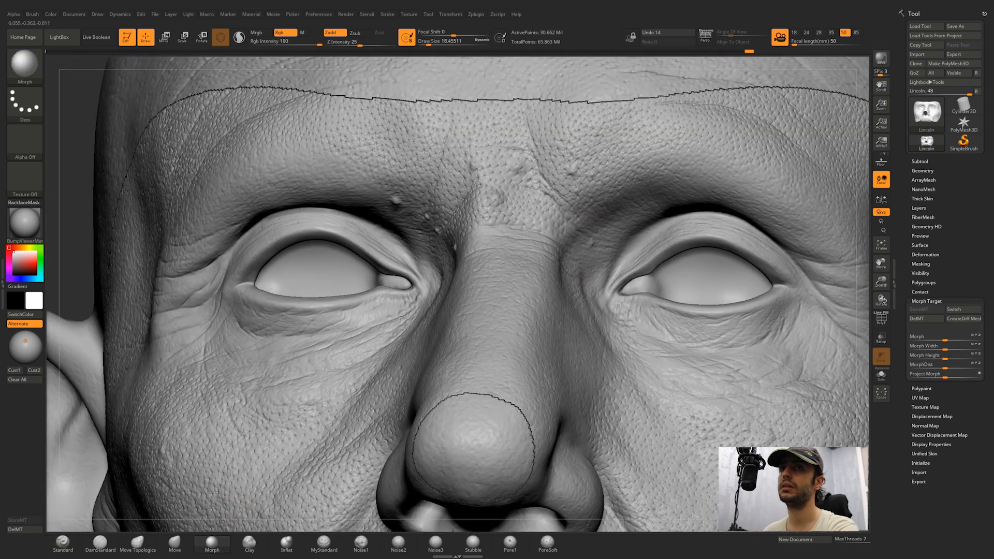
pyautogui.moveTo(592, 241); pyautogui.dragTo(484, 246)
pyautogui.moveTo(484, 249); pyautogui.dragTo(559, 282, button='right')
pyautogui.moveTo(466, 229); pyautogui.dragTo(464, 224)
pyautogui.moveTo(464, 223)
pyautogui.mouseDown(button='right')
pyautogui.moveTo(536, 220)
pyautogui.moveTo(443, 225)
pyautogui.mouseUp(button='right')
# Step: Carve faint creases around the nose bridge and inner brows with MyStandard at about 16 draw size and Z intensity 6
pyautogui.click(323, 541)
pyautogui.moveTo(331, 466); pyautogui.dragTo(447, 175, button='right')
pyautogui.press('space')
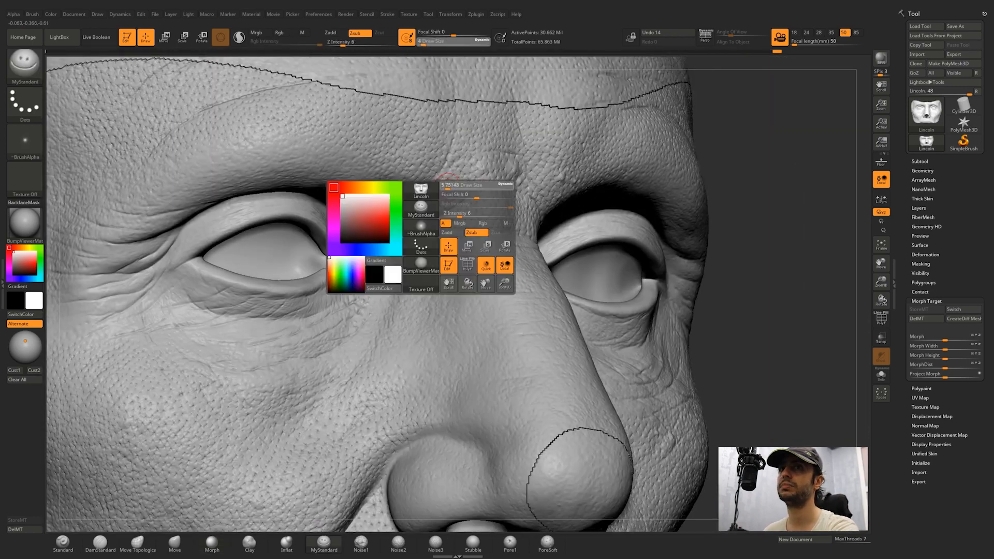
pyautogui.press('space')
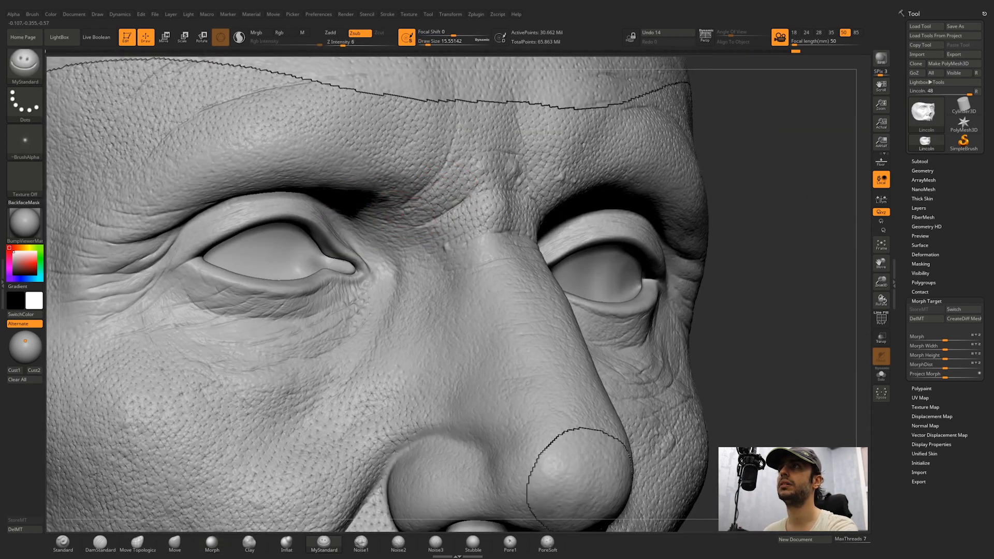
pyautogui.moveTo(415, 223); pyautogui.dragTo(414, 179, button='right')
pyautogui.moveTo(437, 144); pyautogui.dragTo(537, 207, button='right')
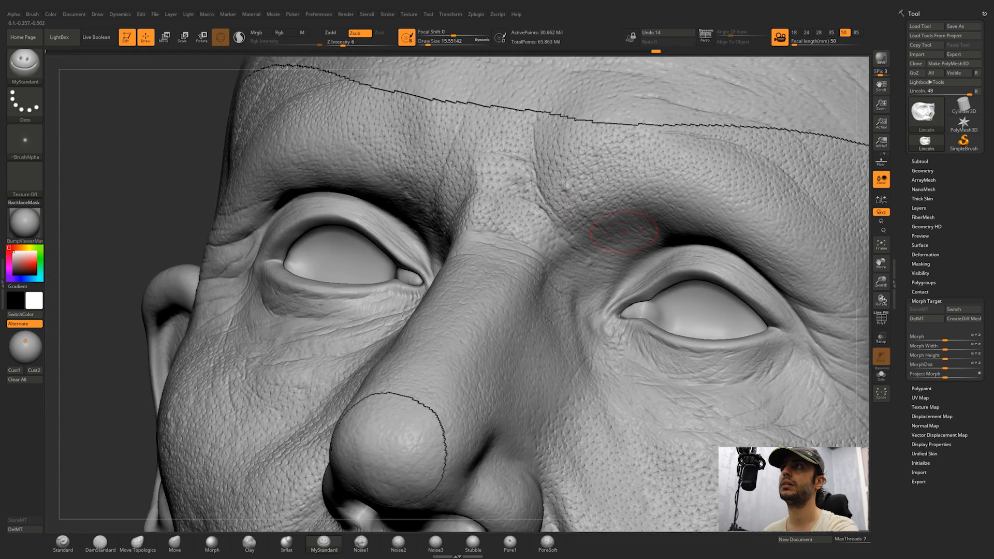
pyautogui.moveTo(623, 232); pyautogui.dragTo(667, 248, button='right')
pyautogui.moveTo(547, 159); pyautogui.dragTo(445, 169, button='right')
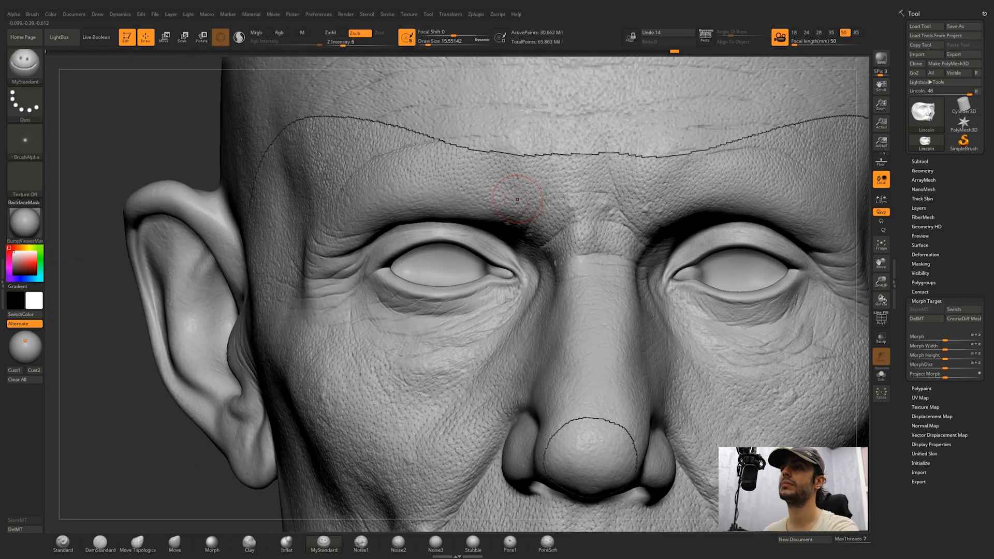
pyautogui.moveTo(517, 199)
pyautogui.mouseDown(button='right')
pyautogui.moveTo(521, 150)
pyautogui.moveTo(565, 194)
pyautogui.moveTo(434, 203)
pyautogui.mouseUp(button='right')
# Step: Place a row of small raised bumps on both upper eyelids with the Standard brush and fade them with Morph
pyautogui.click(63, 543)
pyautogui.moveTo(573, 232)
pyautogui.keyDown('ctrl'); pyautogui.mouseDown(button='right')
pyautogui.moveTo(673, 209)
pyautogui.moveTo(518, 310)
pyautogui.moveTo(559, 279)
pyautogui.mouseUp(button='right'); pyautogui.keyUp('ctrl')
pyautogui.moveTo(581, 256); pyautogui.dragTo(587, 261)
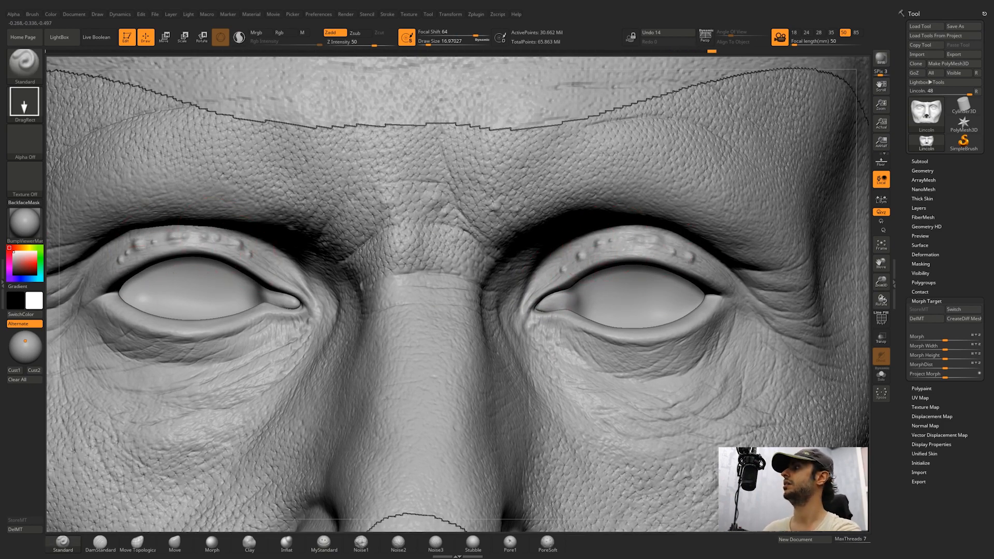
pyautogui.click(211, 543)
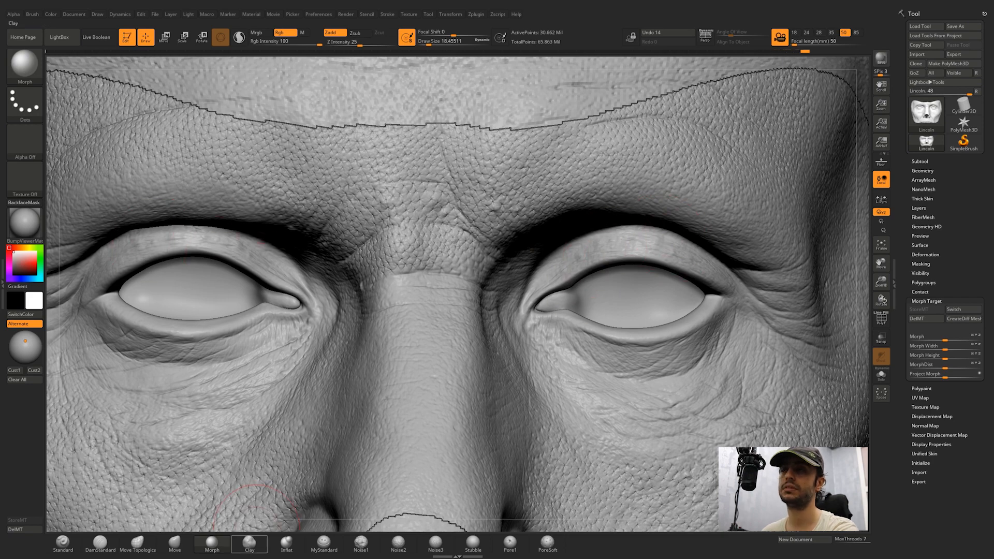
# Step: Add raised bumps to the bags under both eyes with the Standard brush and fade them with Morph at about 14 draw size
pyautogui.press('b')
pyautogui.press('s')
pyautogui.press('t')
pyautogui.moveTo(610, 356); pyautogui.dragTo(615, 361)
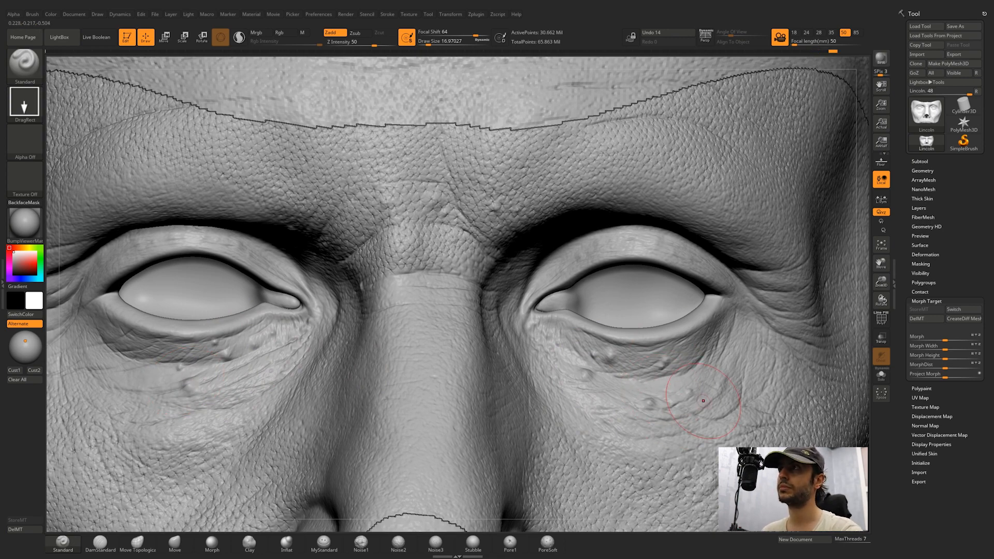
pyautogui.click(213, 544)
pyautogui.press('space')
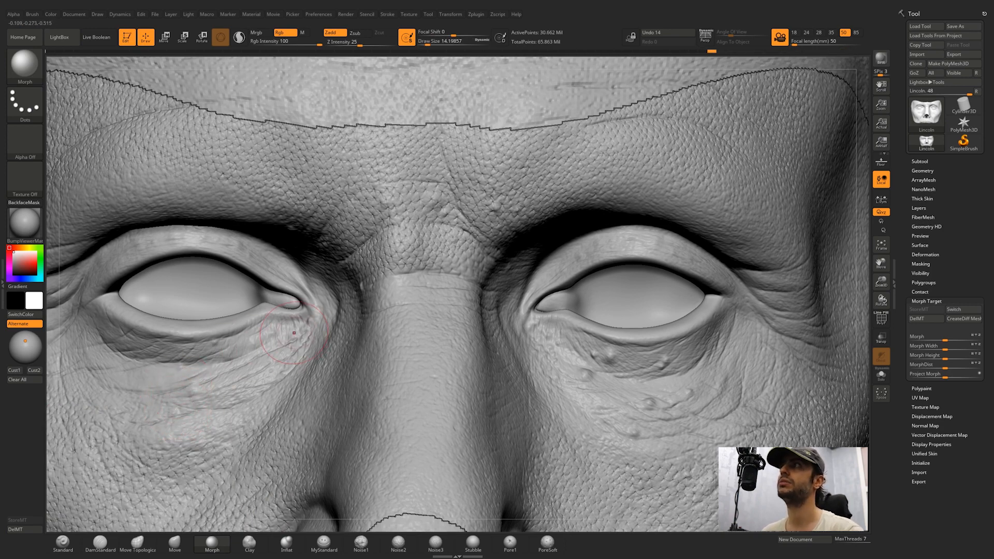
pyautogui.moveTo(625, 392)
pyautogui.mouseDown(button='right')
pyautogui.moveTo(647, 395)
pyautogui.moveTo(660, 371)
pyautogui.moveTo(555, 325)
pyautogui.moveTo(548, 380)
pyautogui.mouseUp(button='right')
# Step: Place small bumps on the cheeks beside the nose with the Standard brush and soften them with Morph
pyautogui.click(62, 543)
pyautogui.moveTo(481, 315); pyautogui.dragTo(533, 310, button='right')
pyautogui.keyDown('ctrl'); pyautogui.moveTo(533, 310); pyautogui.dragTo(534, 339, button='right'); pyautogui.keyUp('ctrl')
pyautogui.moveTo(489, 335); pyautogui.dragTo(478, 339)
pyautogui.moveTo(587, 348); pyautogui.dragTo(445, 355, button='right')
pyautogui.keyDown('alt'); pyautogui.moveTo(445, 355); pyautogui.dragTo(548, 357, button='right'); pyautogui.keyUp('alt')
pyautogui.moveTo(814, 376)
pyautogui.keyDown('alt'); pyautogui.mouseDown(button='right')
pyautogui.moveTo(609, 377)
pyautogui.moveTo(629, 379)
pyautogui.mouseUp(button='right'); pyautogui.keyUp('alt')
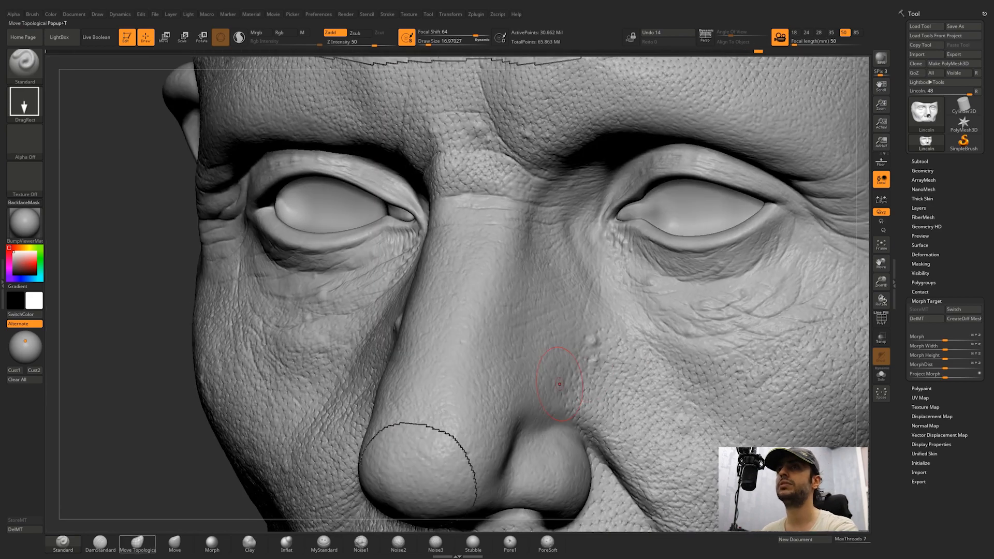
pyautogui.click(212, 543)
pyautogui.moveTo(575, 345); pyautogui.dragTo(716, 343, button='right')
pyautogui.moveTo(288, 337); pyautogui.dragTo(282, 339)
# Step: Leave the current HD sculpting region and reopen HD sculpting over the nose from the side view
pyautogui.moveTo(465, 357)
pyautogui.keyDown('ctrl'); pyautogui.mouseDown(button='right')
pyautogui.moveTo(466, 313)
pyautogui.moveTo(420, 320)
pyautogui.mouseUp(button='right'); pyautogui.keyUp('ctrl')
pyautogui.moveTo(420, 321)
pyautogui.keyDown('ctrl'); pyautogui.mouseDown(button='right')
pyautogui.moveTo(422, 353)
pyautogui.moveTo(423, 306)
pyautogui.mouseUp(button='right'); pyautogui.keyUp('ctrl')
pyautogui.moveTo(537, 375); pyautogui.dragTo(565, 356, button='right')
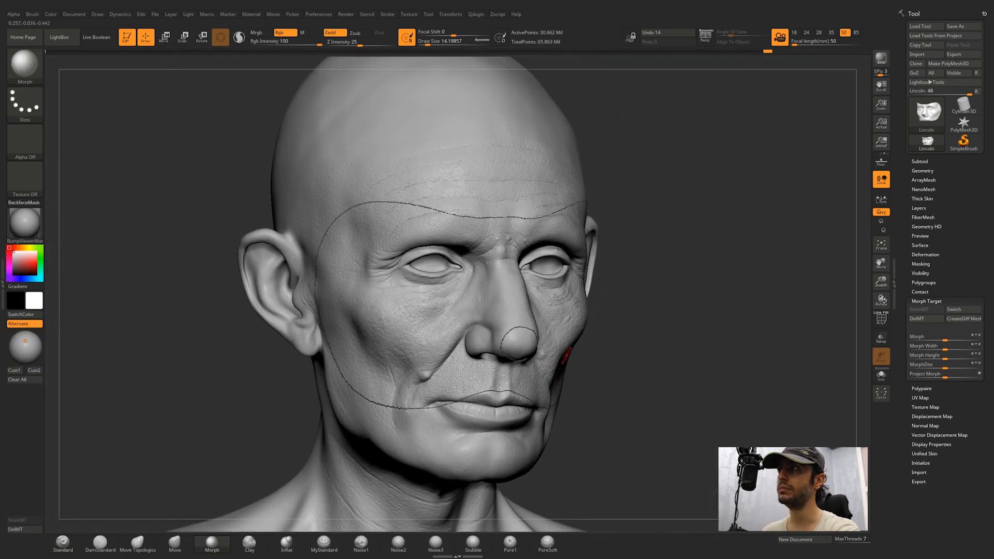
pyautogui.moveTo(515, 308); pyautogui.dragTo(559, 310, button='right')
pyautogui.keyDown('ctrl'); pyautogui.moveTo(559, 309); pyautogui.dragTo(499, 320, button='right'); pyautogui.keyUp('ctrl')
pyautogui.press('a')
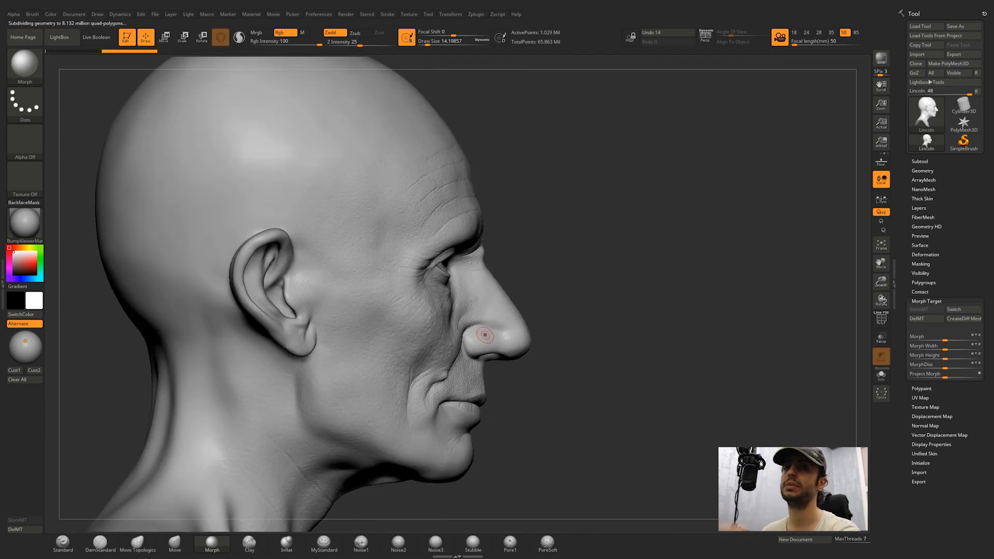
# Step: Spray skin noise over the nose bridge, tip and nostrils with the Noise2 brush
pyautogui.click(397, 542)
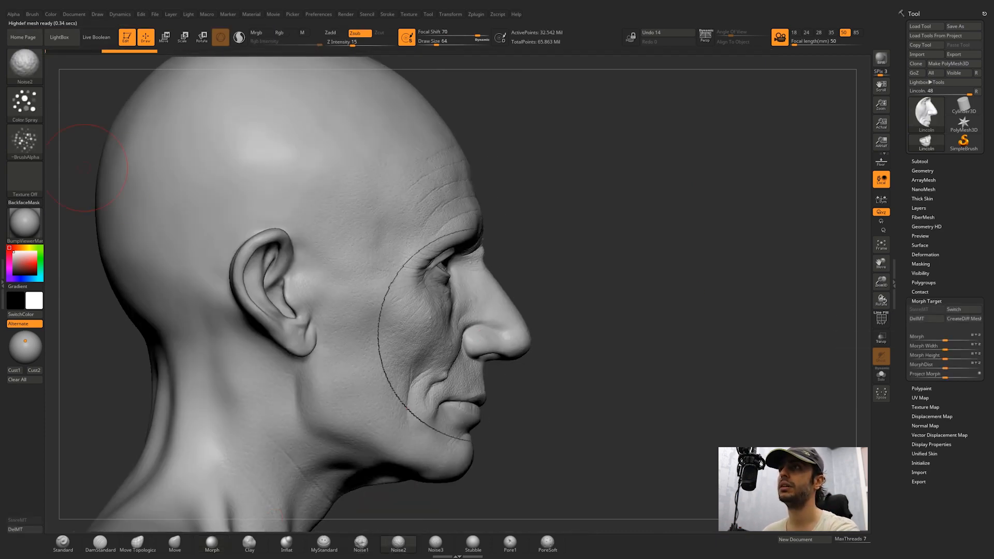
pyautogui.click(25, 141)
pyautogui.moveTo(611, 316)
pyautogui.mouseDown(button='right')
pyautogui.moveTo(519, 306)
pyautogui.moveTo(497, 357)
pyautogui.mouseUp(button='right')
pyautogui.press('space')
pyautogui.moveTo(533, 317)
pyautogui.mouseDown()
pyautogui.moveTo(524, 314)
pyautogui.moveTo(511, 352)
pyautogui.mouseUp()
pyautogui.moveTo(414, 315); pyautogui.dragTo(489, 318, button='right')
pyautogui.press('space')
pyautogui.moveTo(489, 318); pyautogui.dragTo(498, 318)
pyautogui.moveTo(445, 254); pyautogui.dragTo(450, 321)
# Step: Blend the noise on the nose into the surrounding skin with Morph at about 18 draw size
pyautogui.moveTo(642, 326); pyautogui.dragTo(559, 331, button='right')
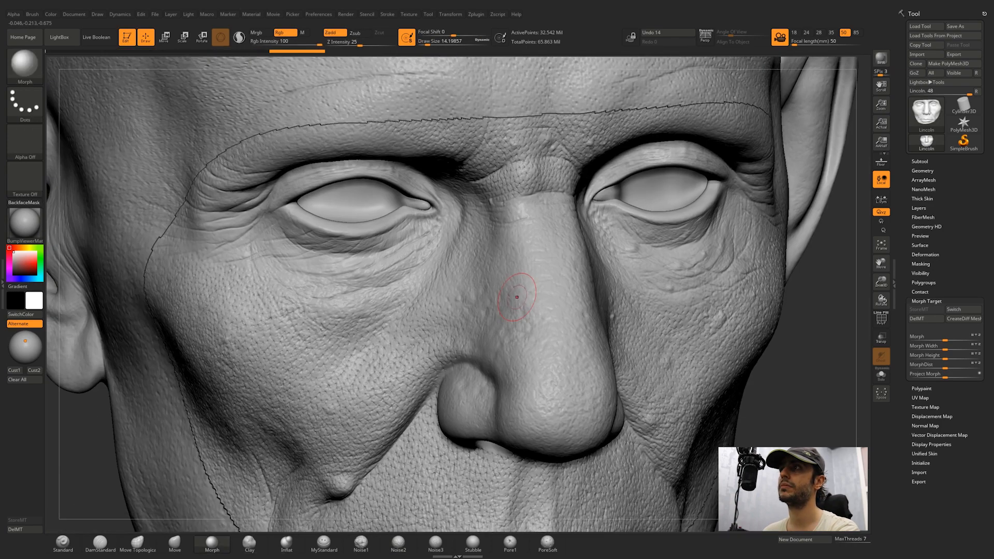
pyautogui.moveTo(592, 331); pyautogui.dragTo(553, 361, button='right')
pyautogui.moveTo(583, 308); pyautogui.dragTo(650, 367, button='right')
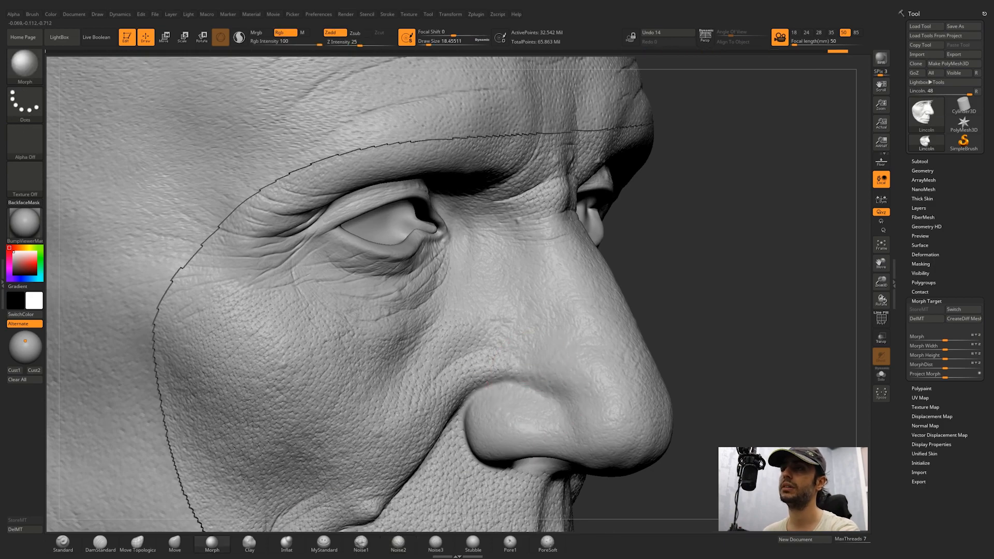
pyautogui.moveTo(647, 363)
pyautogui.mouseDown(button='right')
pyautogui.moveTo(521, 364)
pyautogui.moveTo(586, 331)
pyautogui.moveTo(647, 382)
pyautogui.moveTo(626, 375)
pyautogui.moveTo(668, 382)
pyautogui.mouseUp(button='right')
pyautogui.moveTo(668, 381); pyautogui.dragTo(616, 370, button='right')
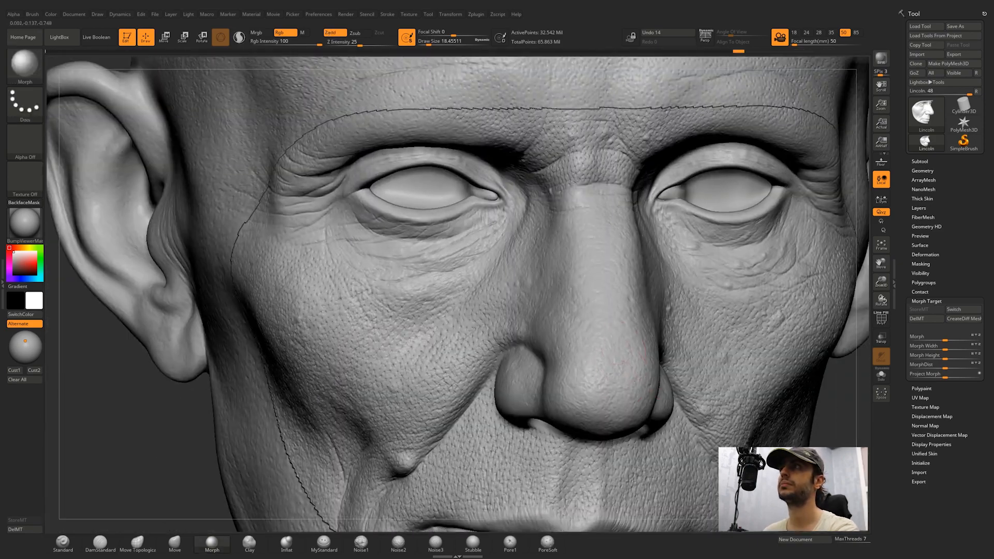
pyautogui.moveTo(607, 412); pyautogui.dragTo(688, 398, button='right')
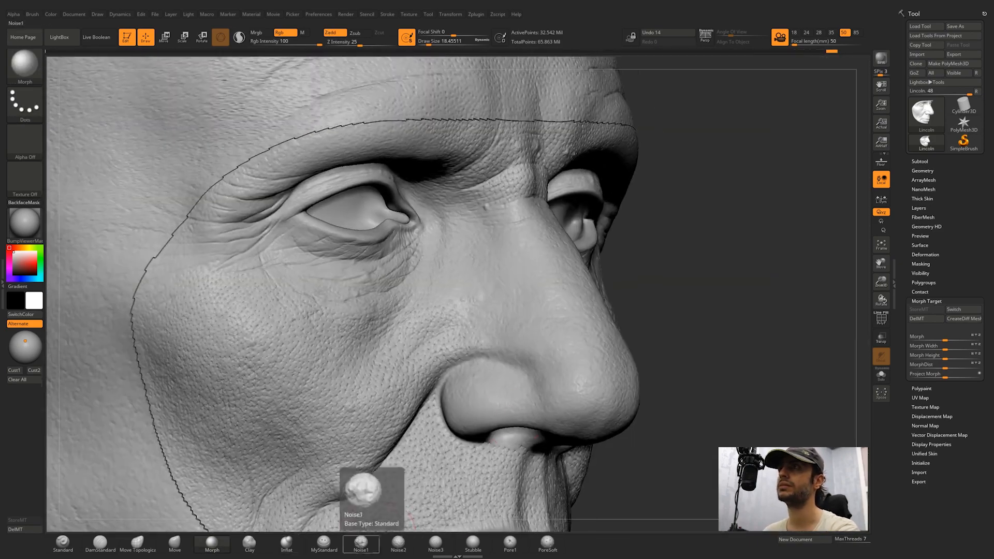
# Step: Add small raised moles to the nose tip and nostril crease with the Standard brush and soften them with Morph
pyautogui.click(63, 542)
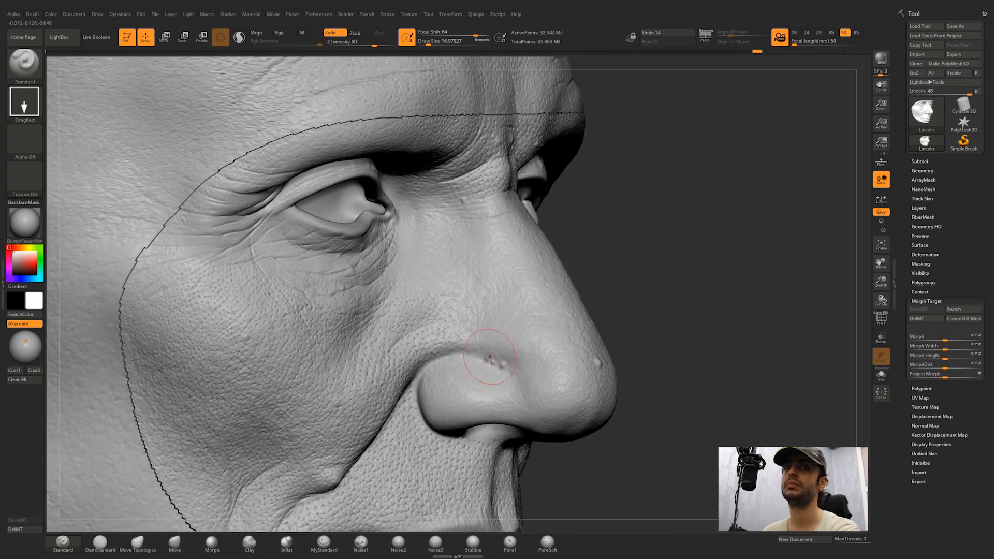
pyautogui.moveTo(489, 356); pyautogui.dragTo(683, 376, button='right')
pyautogui.click(212, 541)
pyautogui.moveTo(466, 363); pyautogui.dragTo(647, 368, button='right')
# Step: Add small bumps to the skin above the upper lip with the Standard brush and soften them with Morph
pyautogui.moveTo(518, 362)
pyautogui.mouseDown(button='right')
pyautogui.moveTo(585, 357)
pyautogui.moveTo(584, 290)
pyautogui.mouseUp(button='right')
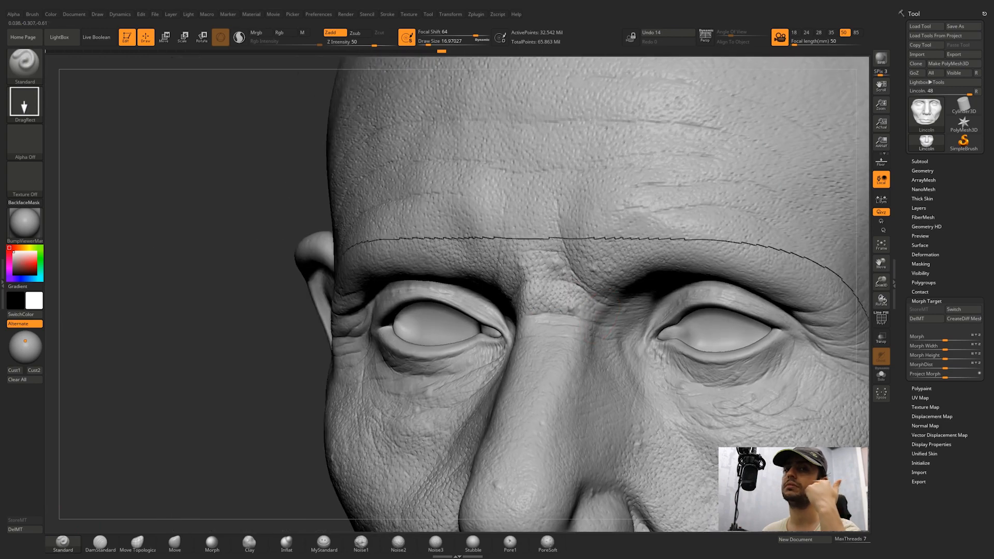
pyautogui.keyDown('ctrl'); pyautogui.moveTo(603, 317); pyautogui.dragTo(580, 248, button='right'); pyautogui.keyUp('ctrl')
pyautogui.moveTo(481, 321); pyautogui.dragTo(550, 333, button='right')
pyautogui.keyDown('ctrl'); pyautogui.moveTo(550, 259); pyautogui.dragTo(631, 358, button='right'); pyautogui.keyUp('ctrl')
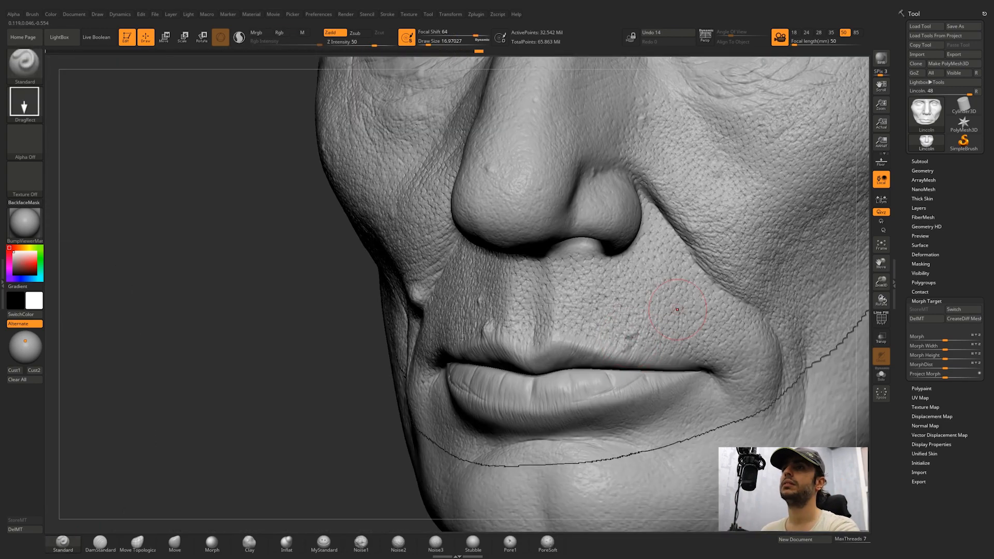
pyautogui.click(212, 543)
pyautogui.moveTo(616, 316); pyautogui.dragTo(517, 324, button='right')
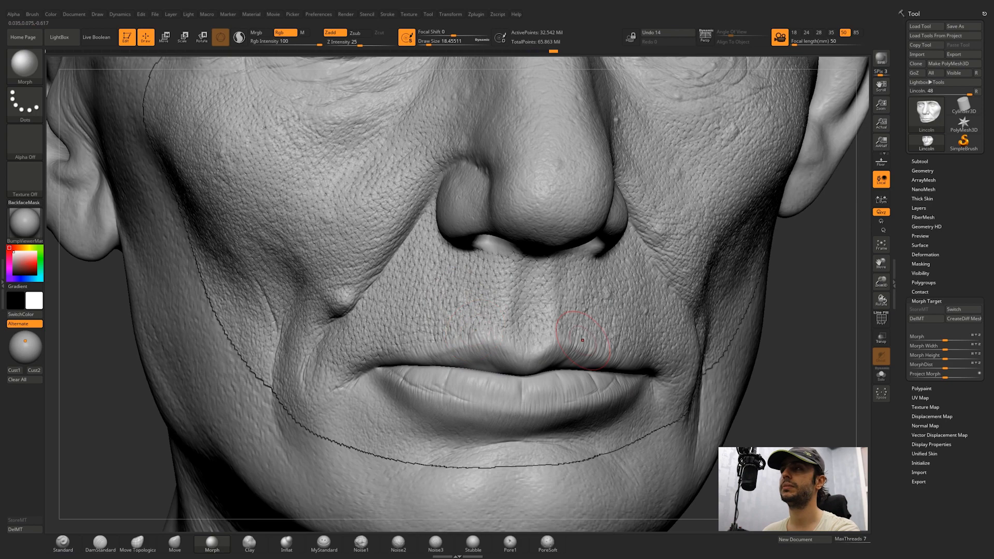
# Step: Leave the current HD sculpting region and reopen HD sculpting over the chin and jaw
pyautogui.keyDown('ctrl'); pyautogui.moveTo(596, 342); pyautogui.dragTo(596, 289, button='right'); pyautogui.keyUp('ctrl')
pyautogui.moveTo(528, 292); pyautogui.dragTo(615, 273, button='right')
pyautogui.keyDown('alt'); pyautogui.moveTo(601, 362); pyautogui.dragTo(614, 349, button='right'); pyautogui.keyUp('alt')
pyautogui.press('a')
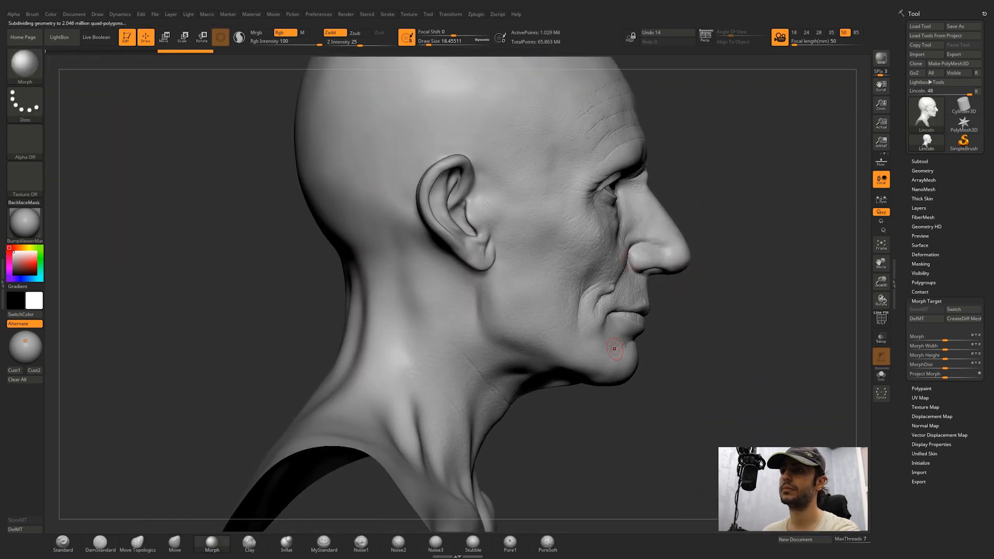
pyautogui.press('a')
# Step: Store a morph target and spray skin noise over the chin with the Noise2 brush
pyautogui.click(398, 543)
pyautogui.keyDown('ctrl'); pyautogui.moveTo(595, 321); pyautogui.dragTo(596, 373, button='right'); pyautogui.keyUp('ctrl')
pyautogui.moveTo(647, 337); pyautogui.dragTo(559, 331, button='right')
pyautogui.click(18, 520)
pyautogui.moveTo(643, 314); pyautogui.dragTo(600, 315, button='right')
# Step: Blend the chin noise around the lower lip and mouth corners with Morph at about 23 draw size
pyautogui.click(211, 543)
pyautogui.moveTo(472, 310); pyautogui.dragTo(509, 316, button='right')
pyautogui.keyDown('ctrl'); pyautogui.moveTo(510, 316); pyautogui.dragTo(510, 352, button='right'); pyautogui.keyUp('ctrl')
pyautogui.press('space')
pyautogui.moveTo(475, 312); pyautogui.dragTo(472, 313)
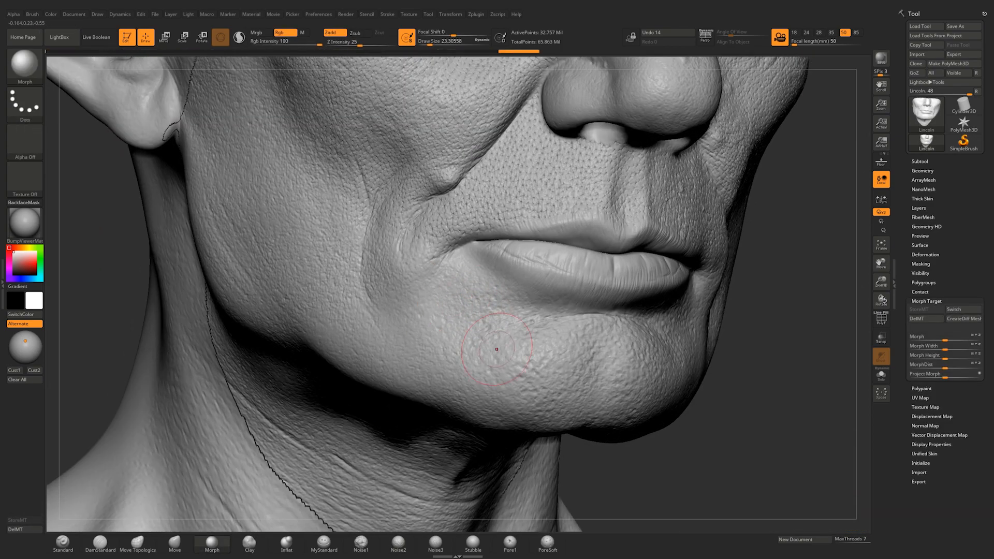
pyautogui.moveTo(470, 350); pyautogui.dragTo(409, 348, button='right')
pyautogui.moveTo(574, 360); pyautogui.dragTo(439, 357, button='right')
# Step: Spray more skin noise across the lower cheeks and along the jawline
pyautogui.keyDown('ctrl'); pyautogui.moveTo(440, 357); pyautogui.dragTo(569, 282, button='right'); pyautogui.keyUp('ctrl')
pyautogui.moveTo(569, 282)
pyautogui.keyDown('alt'); pyautogui.mouseDown(button='right')
pyautogui.moveTo(563, 336)
pyautogui.moveTo(616, 323)
pyautogui.mouseUp(button='right'); pyautogui.keyUp('alt')
pyautogui.press('2')
pyautogui.keyDown('ctrl'); pyautogui.moveTo(559, 311); pyautogui.dragTo(537, 365, button='right'); pyautogui.keyUp('ctrl')
pyautogui.moveTo(487, 349); pyautogui.dragTo(478, 332)
pyautogui.moveTo(585, 342); pyautogui.dragTo(425, 336, button='right')
pyautogui.moveTo(657, 316); pyautogui.dragTo(595, 352)
# Step: Blend the jaw and lower cheek noise with Morph at about 41 draw size
pyautogui.click(212, 543)
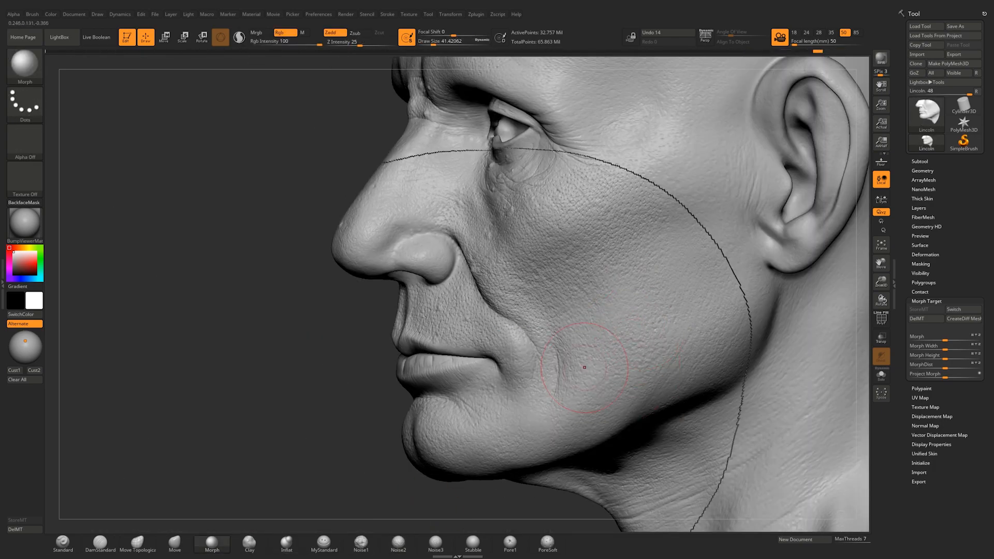
pyautogui.moveTo(584, 368); pyautogui.dragTo(735, 362, button='right')
pyautogui.moveTo(409, 300); pyautogui.dragTo(372, 311)
pyautogui.moveTo(399, 407); pyautogui.dragTo(414, 362)
pyautogui.moveTo(523, 383)
pyautogui.mouseDown(button='right')
pyautogui.moveTo(461, 357)
pyautogui.moveTo(394, 383)
pyautogui.mouseUp(button='right')
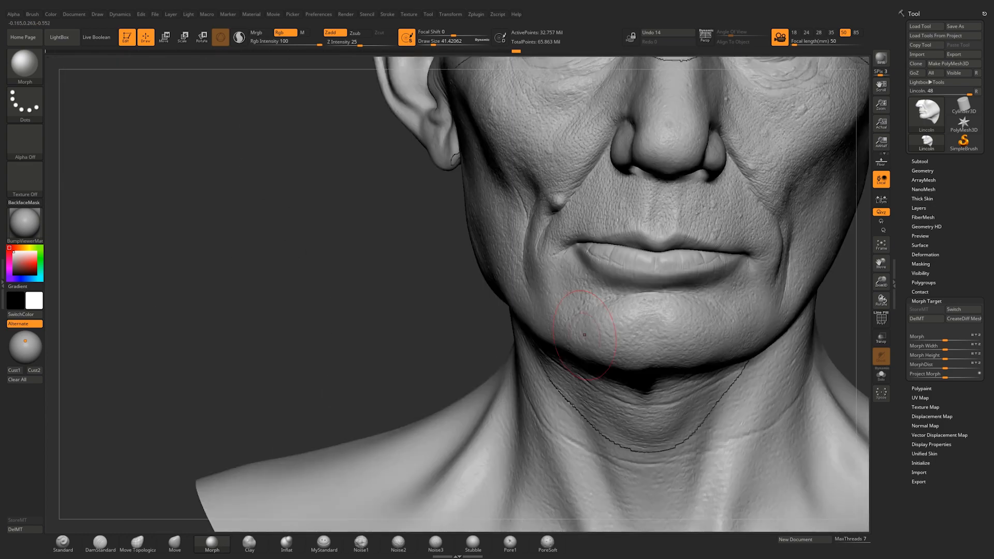
# Step: Reopen HD sculpting over the neck and spray skin noise across it with the Noise2 brush
pyautogui.moveTo(588, 333); pyautogui.dragTo(694, 331, button='right')
pyautogui.keyDown('ctrl'); pyautogui.moveTo(518, 372); pyautogui.dragTo(517, 316, button='right'); pyautogui.keyUp('ctrl')
pyautogui.keyDown('alt'); pyautogui.moveTo(425, 461); pyautogui.dragTo(566, 325, button='right'); pyautogui.keyUp('alt')
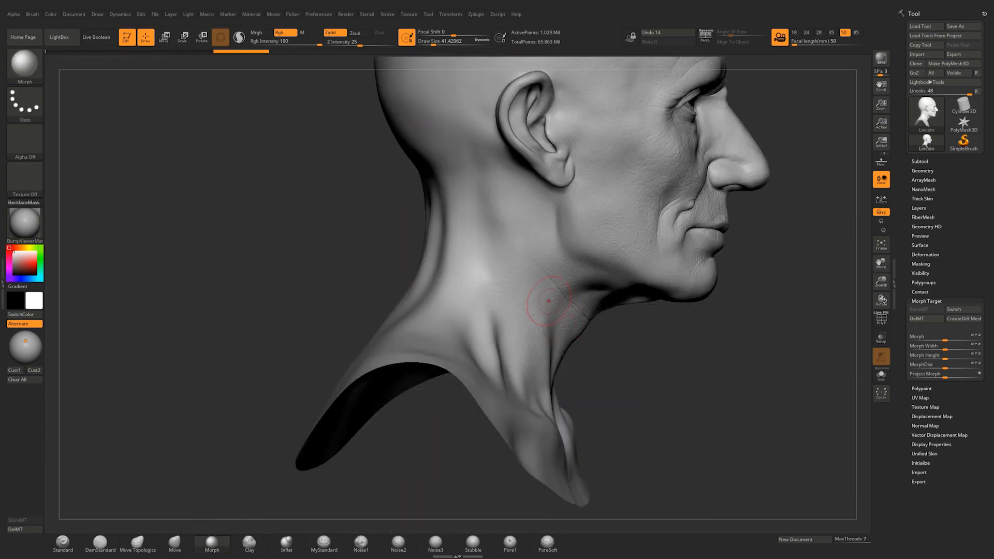
pyautogui.click(398, 544)
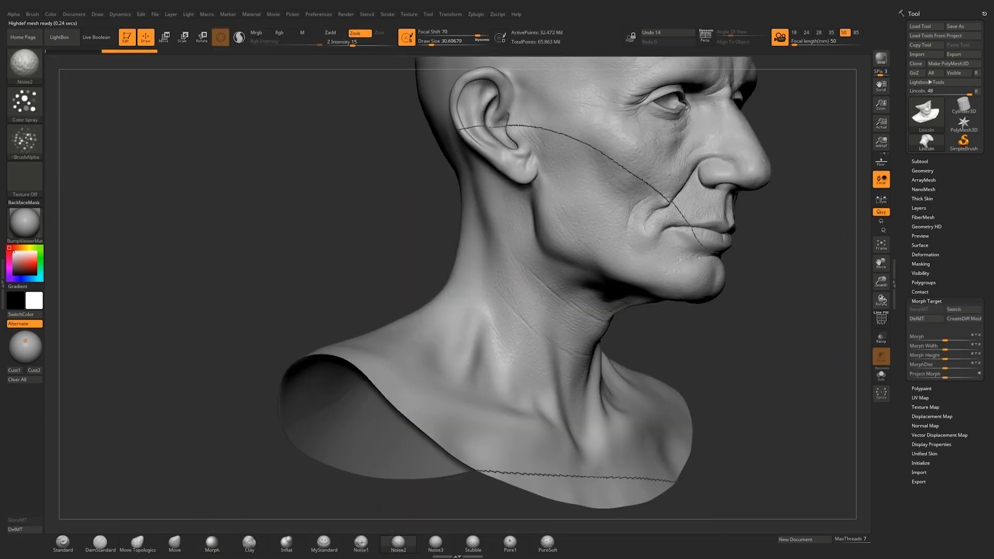
pyautogui.moveTo(414, 233)
pyautogui.mouseDown()
pyautogui.moveTo(290, 233)
pyautogui.moveTo(440, 233)
pyautogui.mouseUp()
pyautogui.moveTo(362, 259); pyautogui.dragTo(321, 171)
# Step: Blend the skin noise around the neck and under the jaw with Morph at about 41 draw size
pyautogui.click(212, 543)
pyautogui.moveTo(290, 233); pyautogui.dragTo(414, 233)
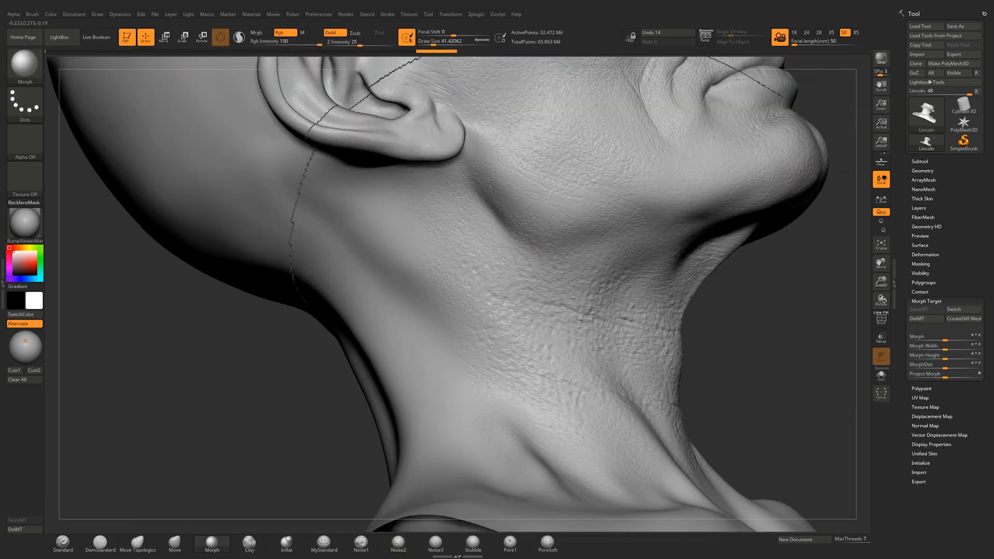
pyautogui.moveTo(290, 372); pyautogui.dragTo(207, 362)
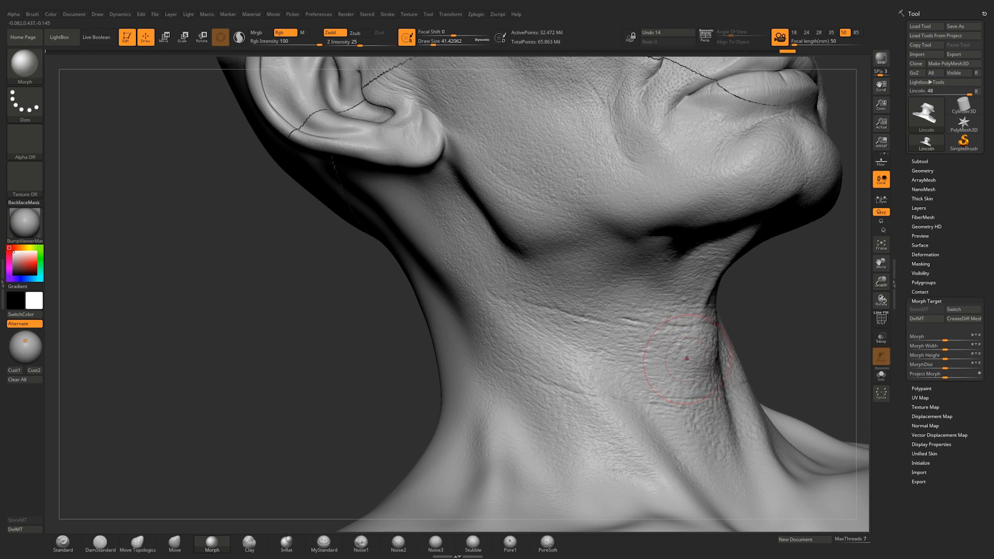
pyautogui.moveTo(332, 321); pyautogui.dragTo(222, 311)
pyautogui.moveTo(331, 331); pyautogui.dragTo(233, 270)
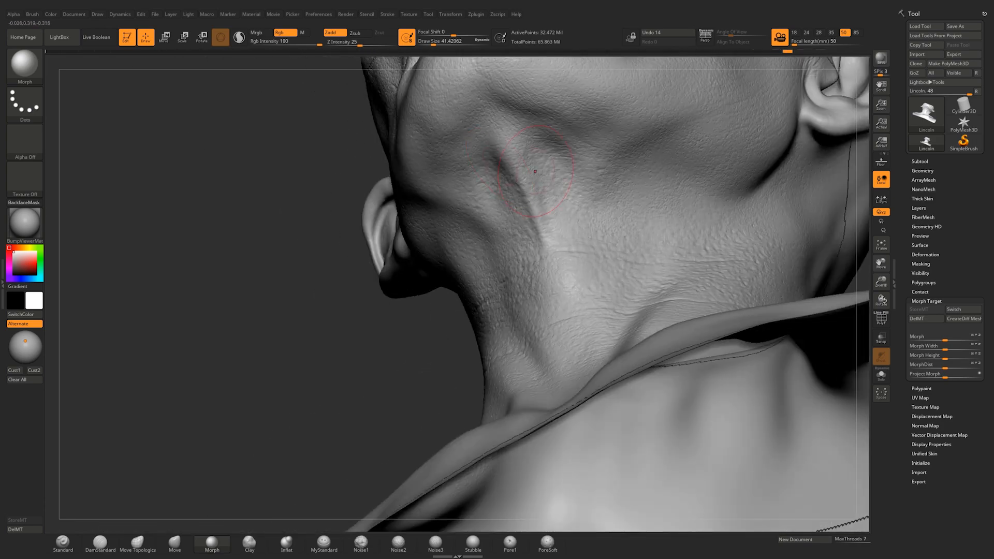
pyautogui.moveTo(311, 362)
pyautogui.mouseDown()
pyautogui.moveTo(223, 321)
pyautogui.moveTo(228, 269)
pyautogui.mouseUp()
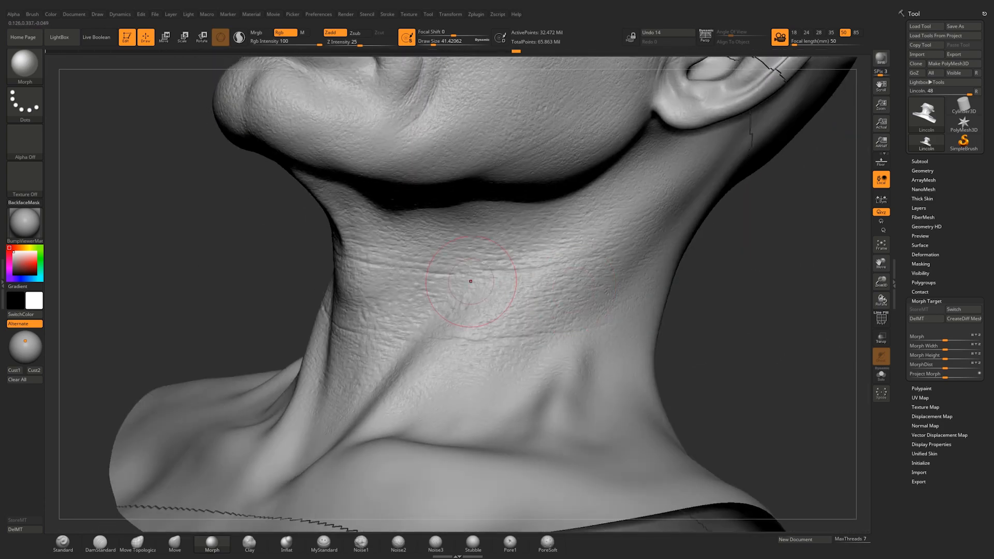
pyautogui.moveTo(464, 288); pyautogui.dragTo(523, 274)
pyautogui.moveTo(361, 341)
pyautogui.mouseDown()
pyautogui.moveTo(449, 318)
pyautogui.moveTo(443, 250)
pyautogui.moveTo(551, 284)
pyautogui.moveTo(503, 292)
pyautogui.moveTo(395, 227)
pyautogui.mouseUp()
# Step: Reopen HD sculpting over the upper head and spray noise on both temples with Noise2 at about 51 draw size
pyautogui.moveTo(396, 215); pyautogui.dragTo(688, 290, button='right')
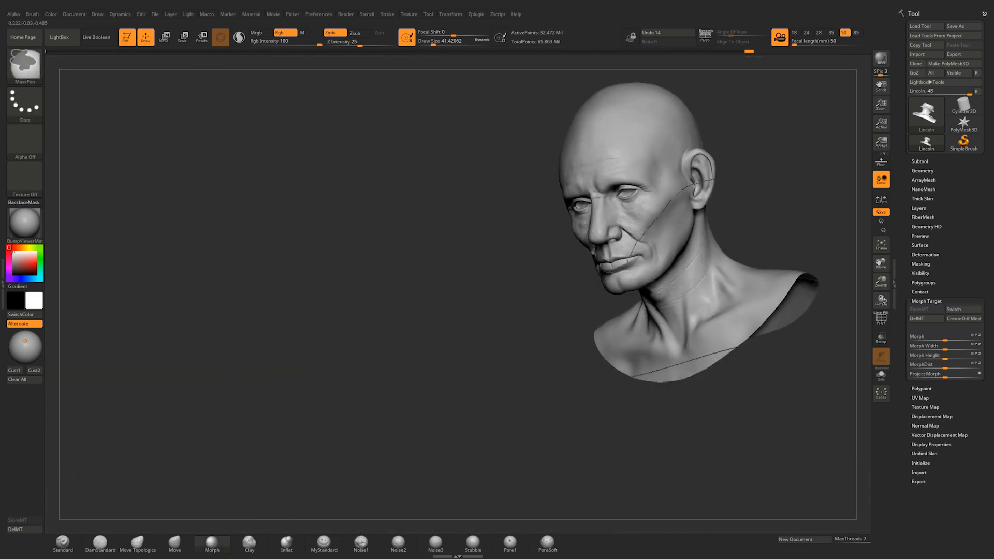
pyautogui.moveTo(440, 259); pyautogui.dragTo(577, 257, button='right')
pyautogui.press('a')
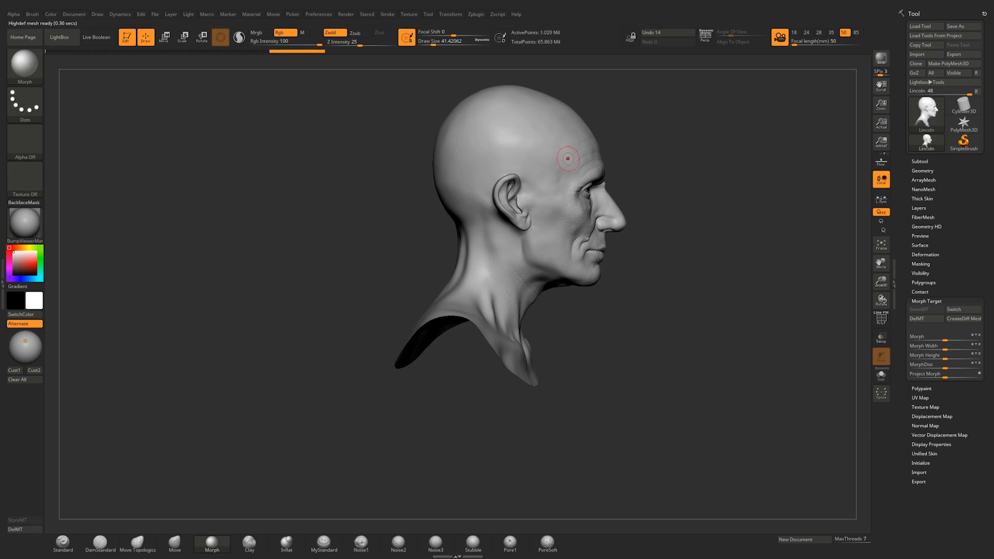
pyautogui.press('a')
pyautogui.click(398, 542)
pyautogui.keyDown('ctrl'); pyautogui.moveTo(440, 181); pyautogui.dragTo(452, 269, button='right'); pyautogui.keyUp('ctrl')
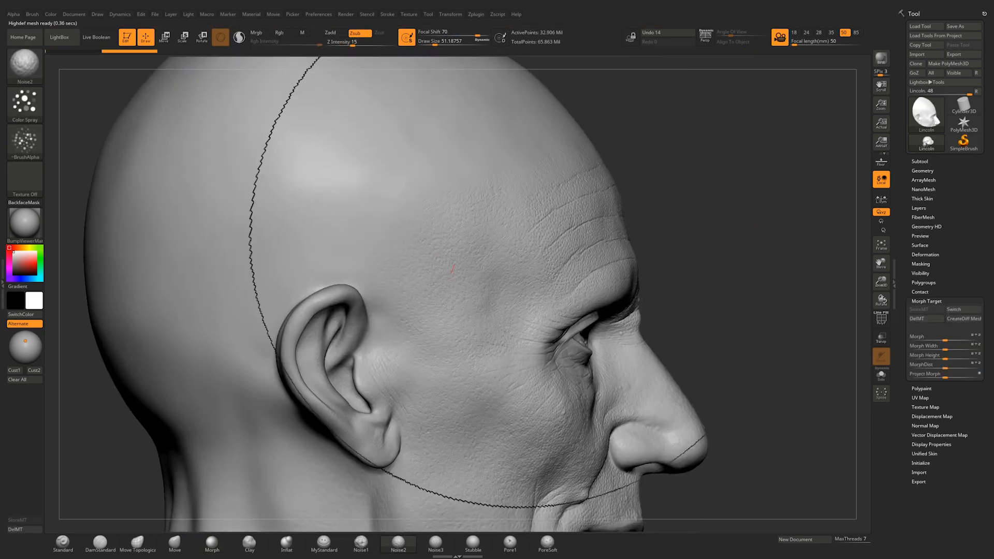
pyautogui.moveTo(531, 252); pyautogui.dragTo(518, 235)
pyautogui.moveTo(574, 258); pyautogui.dragTo(430, 259, button='right')
pyautogui.keyDown('alt'); pyautogui.moveTo(735, 303); pyautogui.dragTo(561, 262, button='right'); pyautogui.keyUp('alt')
pyautogui.moveTo(595, 243)
pyautogui.mouseDown()
pyautogui.moveTo(561, 261)
pyautogui.moveTo(595, 227)
pyautogui.mouseUp()
# Step: Blend the temple noise into the surrounding skin with Morph at about 41 draw size
pyautogui.click(211, 543)
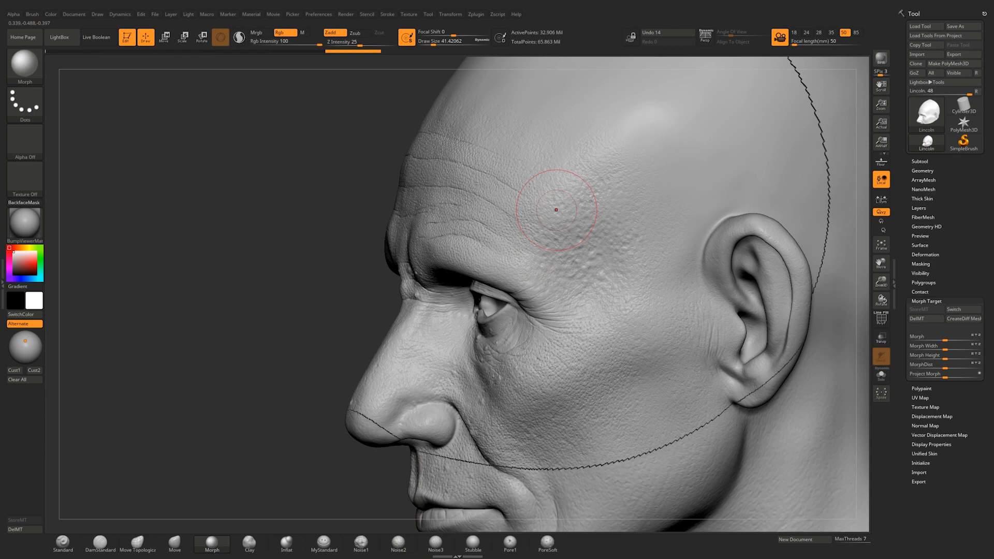
pyautogui.moveTo(653, 286)
pyautogui.mouseDown(button='right')
pyautogui.moveTo(599, 178)
pyautogui.moveTo(517, 171)
pyautogui.mouseUp(button='right')
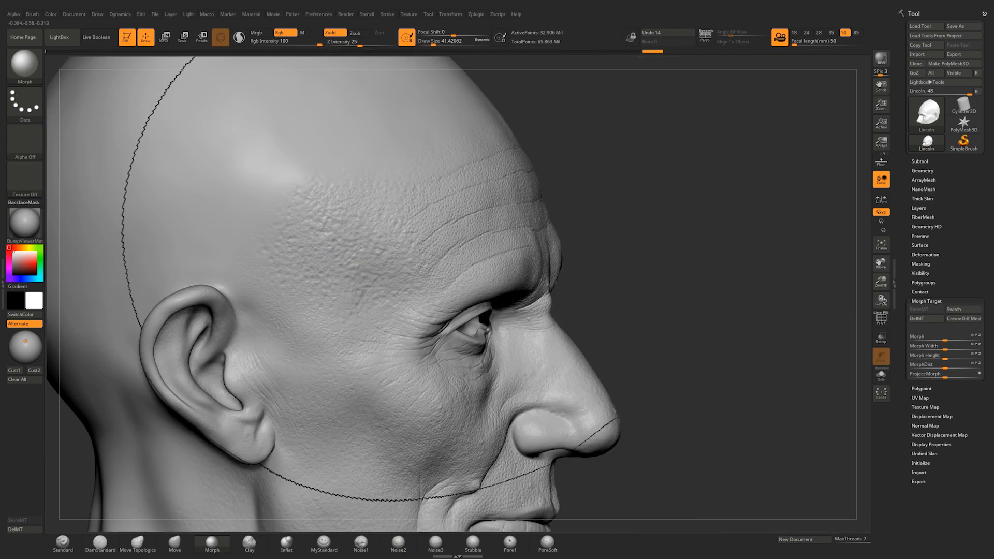
pyautogui.moveTo(497, 217); pyautogui.dragTo(321, 207, button='right')
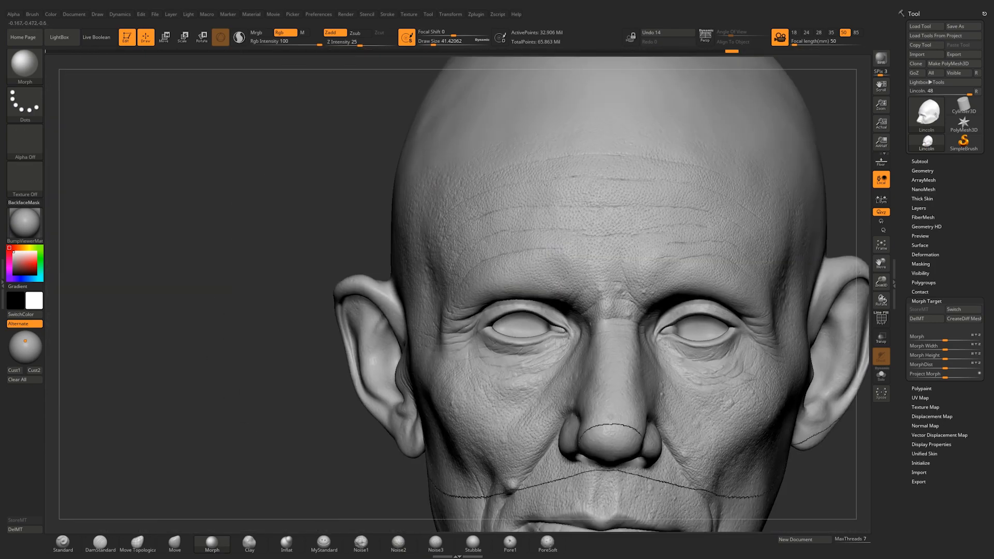
pyautogui.keyDown('ctrl'); pyautogui.moveTo(559, 290); pyautogui.dragTo(559, 202, button='right'); pyautogui.keyUp('ctrl')
pyautogui.moveTo(698, 191)
pyautogui.mouseDown(button='right')
pyautogui.moveTo(574, 183)
pyautogui.moveTo(667, 186)
pyautogui.mouseUp(button='right')
pyautogui.moveTo(667, 187)
pyautogui.keyDown('ctrl'); pyautogui.mouseDown(button='right')
pyautogui.moveTo(667, 258)
pyautogui.moveTo(626, 256)
pyautogui.mouseUp(button='right'); pyautogui.keyUp('ctrl')
# Step: Spray Noise2 skin noise across the forehead and soften it with Morph at about 41 draw size
pyautogui.click(397, 543)
pyautogui.keyDown('alt'); pyautogui.moveTo(539, 198); pyautogui.dragTo(439, 252, button='right'); pyautogui.keyUp('alt')
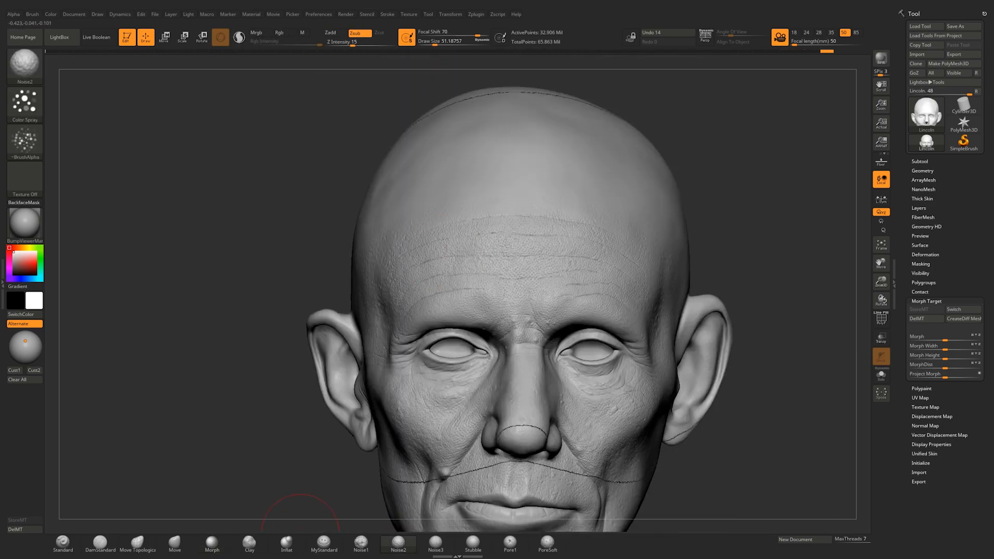
pyautogui.click(212, 543)
pyautogui.keyDown('ctrl'); pyautogui.moveTo(439, 199); pyautogui.dragTo(439, 253, button='right'); pyautogui.keyUp('ctrl')
pyautogui.moveTo(439, 253); pyautogui.dragTo(468, 241)
pyautogui.moveTo(487, 210); pyautogui.dragTo(579, 207, button='right')
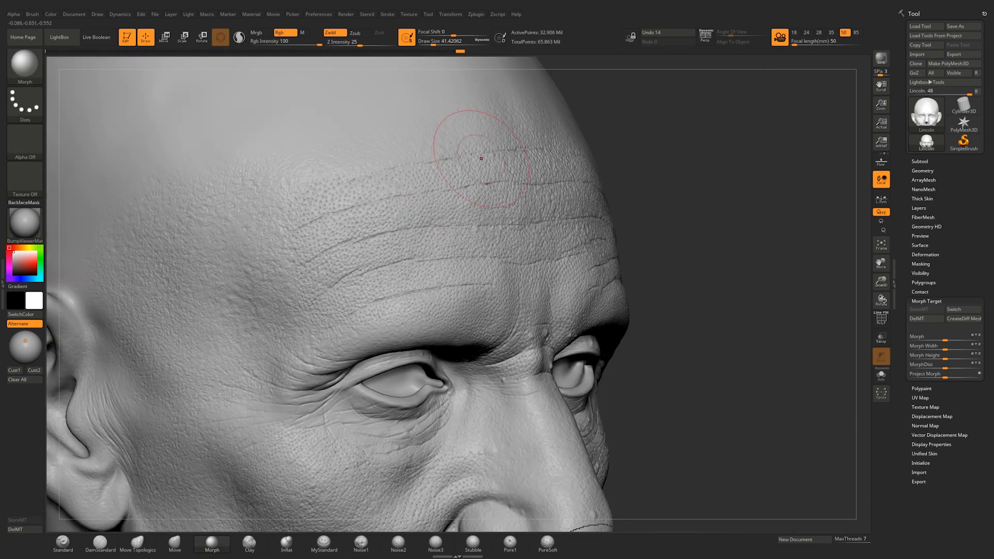
pyautogui.moveTo(481, 158); pyautogui.dragTo(388, 165, button='right')
pyautogui.moveTo(650, 244); pyautogui.dragTo(554, 238, button='right')
pyautogui.moveTo(538, 196); pyautogui.dragTo(522, 171)
# Step: Blend the remaining noise along the upper forehead and hairline area with Morph
pyautogui.moveTo(521, 171); pyautogui.dragTo(595, 181, button='right')
pyautogui.moveTo(595, 259)
pyautogui.keyDown('ctrl'); pyautogui.mouseDown(button='right')
pyautogui.moveTo(596, 181)
pyautogui.moveTo(543, 165)
pyautogui.mouseUp(button='right'); pyautogui.keyUp('ctrl')
pyautogui.keyDown('ctrl'); pyautogui.moveTo(543, 166); pyautogui.dragTo(543, 269, button='right'); pyautogui.keyUp('ctrl')
pyautogui.moveTo(362, 223); pyautogui.dragTo(383, 248)
pyautogui.moveTo(517, 259)
pyautogui.keyDown('ctrl'); pyautogui.mouseDown(button='right')
pyautogui.moveTo(517, 197)
pyautogui.moveTo(553, 200)
pyautogui.moveTo(414, 202)
pyautogui.moveTo(543, 224)
pyautogui.mouseUp(button='right'); pyautogui.keyUp('ctrl')
pyautogui.moveTo(544, 224); pyautogui.dragTo(557, 243)
pyautogui.moveTo(543, 224)
pyautogui.keyDown('ctrl'); pyautogui.mouseDown(button='right')
pyautogui.moveTo(543, 274)
pyautogui.moveTo(559, 285)
pyautogui.mouseUp(button='right'); pyautogui.keyUp('ctrl')
# Step: Place small raised bumps on the forehead with the Standard brush in DragRect stroke at about 17 draw size and 50 intensity
pyautogui.click(64, 544)
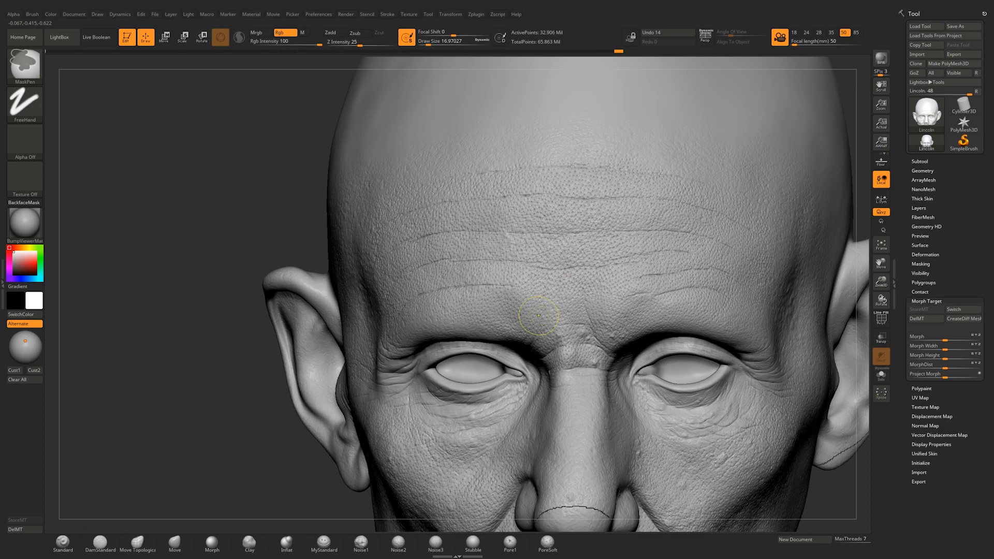
pyautogui.keyDown('ctrl'); pyautogui.moveTo(559, 207); pyautogui.dragTo(575, 248, button='right'); pyautogui.keyUp('ctrl')
pyautogui.moveTo(687, 209); pyautogui.dragTo(544, 159, button='right')
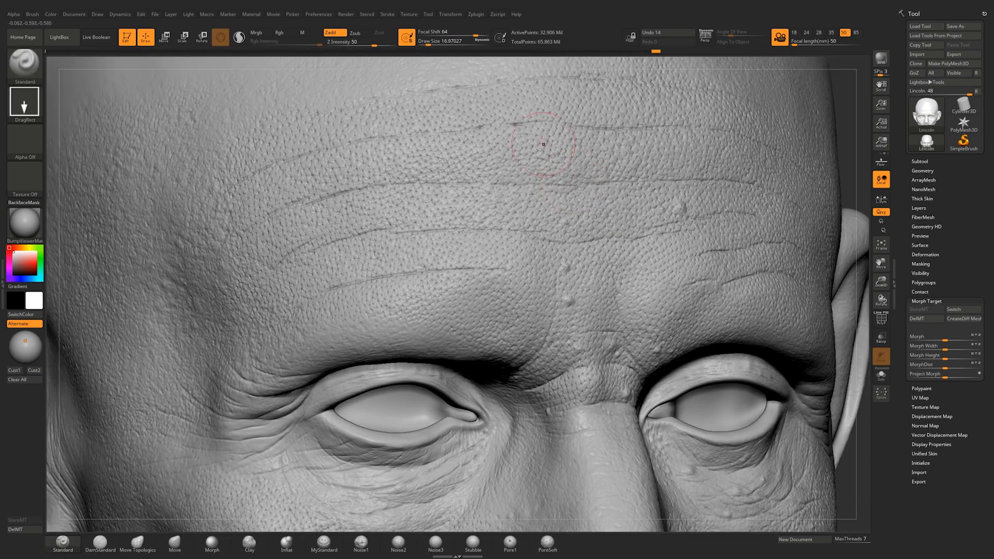
pyautogui.moveTo(797, 161); pyautogui.dragTo(738, 192, button='right')
pyautogui.moveTo(733, 193); pyautogui.dragTo(743, 203)
pyautogui.moveTo(743, 202); pyautogui.dragTo(823, 193, button='right')
pyautogui.moveTo(206, 202); pyautogui.dragTo(215, 211)
pyautogui.moveTo(522, 220); pyautogui.dragTo(476, 238, button='right')
pyautogui.moveTo(424, 216); pyautogui.dragTo(431, 225)
pyautogui.keyDown('alt'); pyautogui.moveTo(430, 225); pyautogui.dragTo(418, 141, button='right'); pyautogui.keyUp('alt')
# Step: Blend the forehead bumps into the skin with Morph at about 14 draw size
pyautogui.click(212, 544)
pyautogui.press('space')
pyautogui.moveTo(440, 158); pyautogui.dragTo(433, 159)
pyautogui.moveTo(409, 128); pyautogui.dragTo(417, 137)
pyautogui.moveTo(267, 141); pyautogui.dragTo(267, 154)
pyautogui.moveTo(269, 150); pyautogui.dragTo(357, 147, button='right')
pyautogui.moveTo(590, 281); pyautogui.dragTo(594, 289)
pyautogui.moveTo(594, 289); pyautogui.dragTo(527, 311, button='right')
pyautogui.moveTo(528, 302); pyautogui.dragTo(533, 309)
# Step: Refine the small bumps on the upper forehead and temples, softening them with Morph
pyautogui.keyDown('ctrl'); pyautogui.moveTo(559, 290); pyautogui.dragTo(610, 192, button='right'); pyautogui.keyUp('ctrl')
pyautogui.moveTo(610, 192)
pyautogui.keyDown('shift'); pyautogui.mouseDown(button='right')
pyautogui.moveTo(625, 181)
pyautogui.moveTo(667, 269)
pyautogui.mouseUp(button='right'); pyautogui.keyUp('shift')
pyautogui.moveTo(725, 233); pyautogui.dragTo(699, 228, button='right')
pyautogui.moveTo(698, 226); pyautogui.dragTo(703, 232)
pyautogui.moveTo(703, 231)
pyautogui.keyDown('ctrl'); pyautogui.mouseDown(button='right')
pyautogui.moveTo(673, 155)
pyautogui.moveTo(672, 279)
pyautogui.mouseUp(button='right'); pyautogui.keyUp('ctrl')
pyautogui.moveTo(611, 258); pyautogui.dragTo(663, 262, button='right')
pyautogui.moveTo(663, 258); pyautogui.dragTo(665, 266)
pyautogui.moveTo(665, 267)
pyautogui.keyDown('ctrl'); pyautogui.mouseDown(button='right')
pyautogui.moveTo(641, 197)
pyautogui.moveTo(548, 207)
pyautogui.moveTo(518, 280)
pyautogui.mouseUp(button='right'); pyautogui.keyUp('ctrl')
pyautogui.moveTo(517, 279); pyautogui.dragTo(559, 283, button='right')
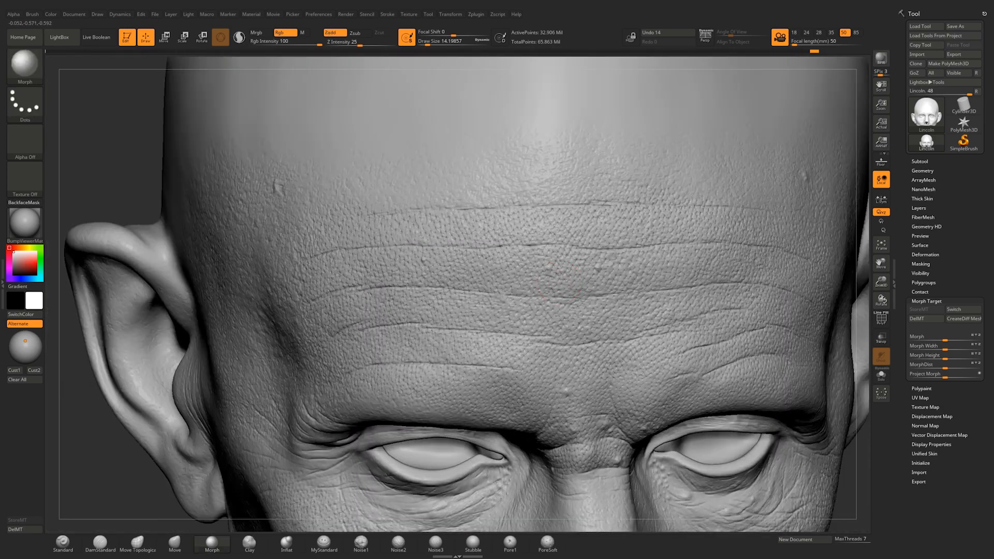
pyautogui.moveTo(541, 295); pyautogui.dragTo(544, 300)
pyautogui.keyDown('ctrl'); pyautogui.moveTo(544, 299); pyautogui.dragTo(652, 218, button='right'); pyautogui.keyUp('ctrl')
pyautogui.moveTo(652, 217)
pyautogui.mouseDown(button='right')
pyautogui.moveTo(604, 249)
pyautogui.moveTo(616, 321)
pyautogui.moveTo(585, 223)
pyautogui.mouseUp(button='right')
pyautogui.moveTo(585, 222)
pyautogui.mouseDown(button='right')
pyautogui.moveTo(724, 233)
pyautogui.moveTo(564, 234)
pyautogui.moveTo(578, 237)
pyautogui.mouseUp(button='right')
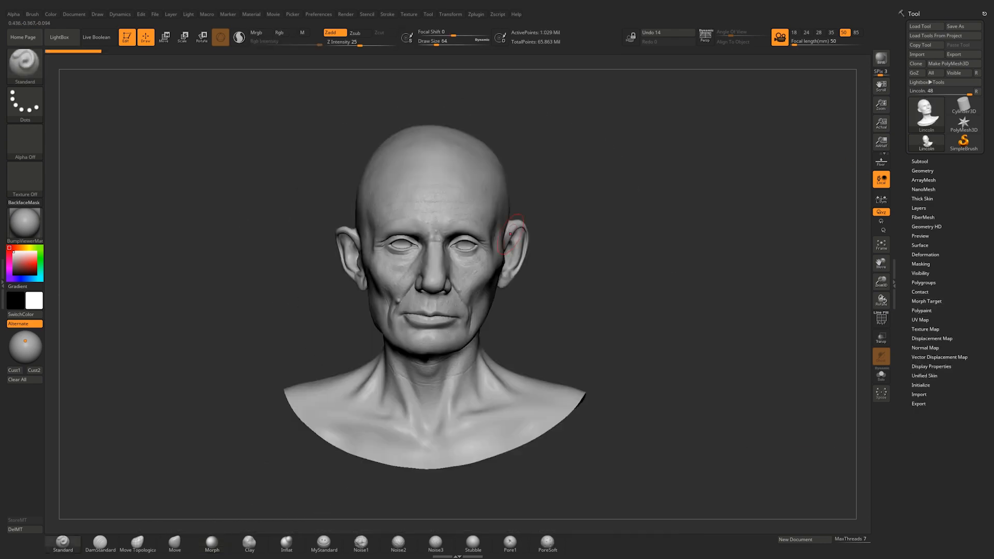
# Step: Store a morph target for the HD face region and set the Standard brush to 15 Z intensity and about 11 draw size
pyautogui.click(919, 161)
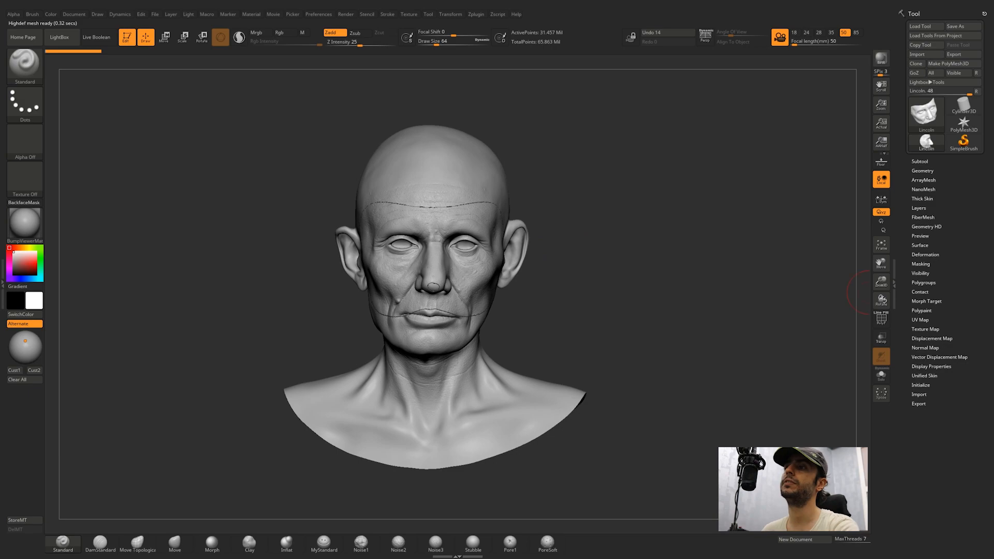
pyautogui.click(926, 301)
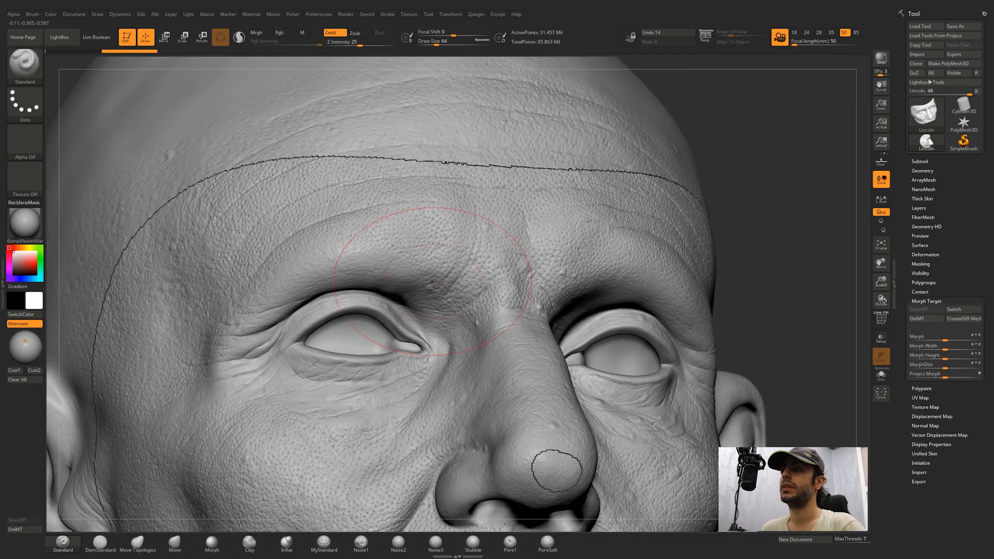
pyautogui.moveTo(431, 282)
pyautogui.mouseDown(button='right')
pyautogui.moveTo(530, 335)
pyautogui.moveTo(492, 295)
pyautogui.moveTo(464, 294)
pyautogui.mouseUp(button='right')
pyautogui.press('space')
pyautogui.press('space')
pyautogui.moveTo(476, 288); pyautogui.dragTo(467, 288)
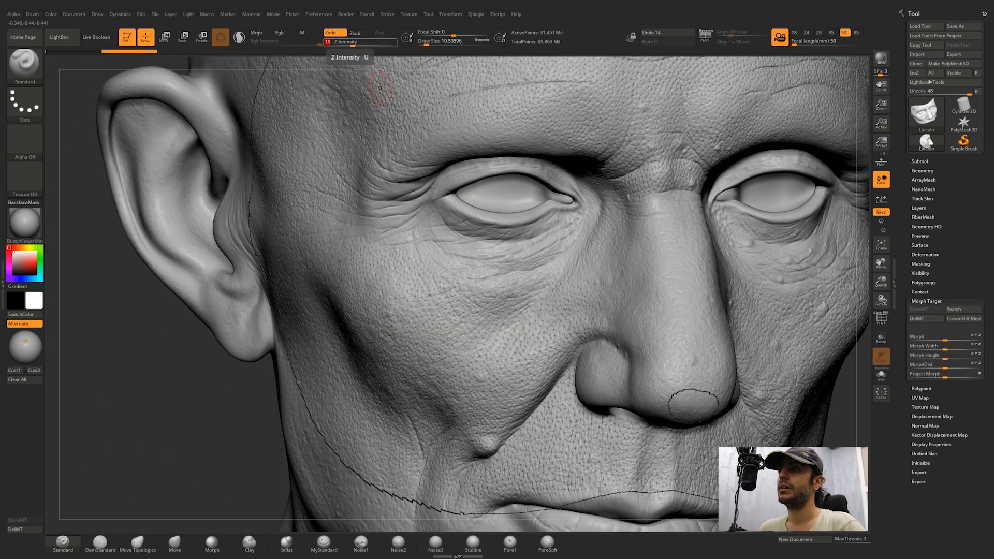
# Step: Sculpt raised skin folds on the cheek below the bust's right eye with Standard at about 6 draw size
pyautogui.keyDown('ctrl'); pyautogui.moveTo(466, 290); pyautogui.dragTo(488, 343, button='right'); pyautogui.keyUp('ctrl')
pyautogui.press('space')
pyautogui.moveTo(488, 344); pyautogui.dragTo(484, 344)
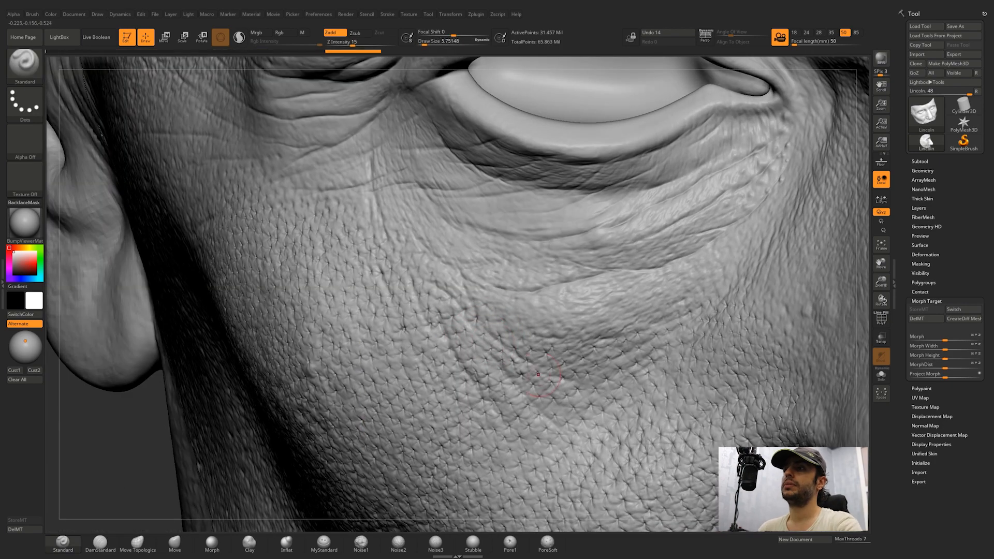
pyautogui.moveTo(525, 426); pyautogui.dragTo(376, 415, button='right')
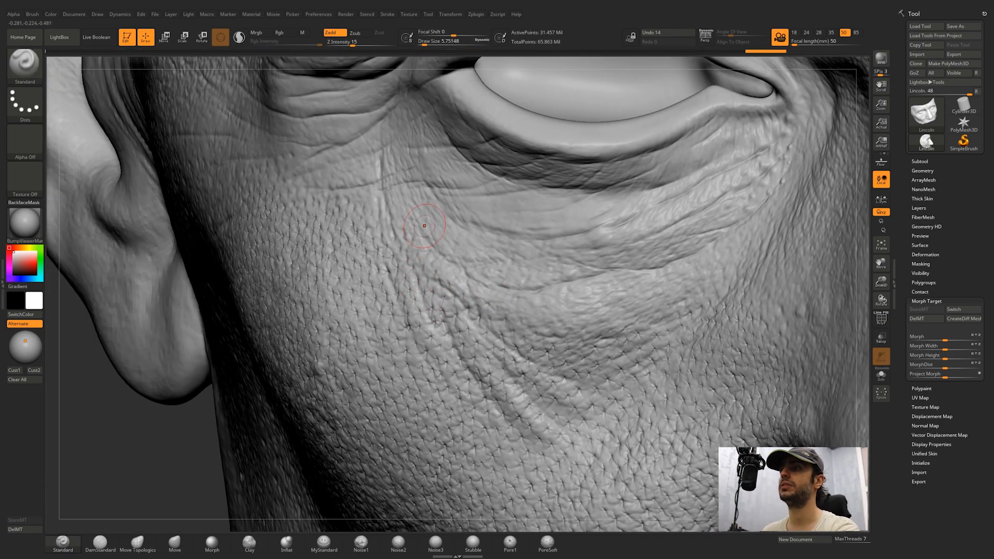
# Step: Sculpt finer wrinkles across the bust's right under-eye area with Standard at about 3.7 draw size
pyautogui.press('space')
pyautogui.moveTo(492, 322); pyautogui.dragTo(487, 322)
pyautogui.moveTo(486, 322); pyautogui.dragTo(445, 310, button='right')
pyautogui.moveTo(608, 245)
pyautogui.mouseDown()
pyautogui.moveTo(653, 233)
pyautogui.moveTo(685, 247)
pyautogui.mouseUp()
pyautogui.moveTo(696, 224); pyautogui.dragTo(726, 206)
pyautogui.keyDown('alt'); pyautogui.moveTo(523, 259); pyautogui.dragTo(585, 313, button='right'); pyautogui.keyUp('alt')
pyautogui.moveTo(549, 282); pyautogui.dragTo(616, 289)
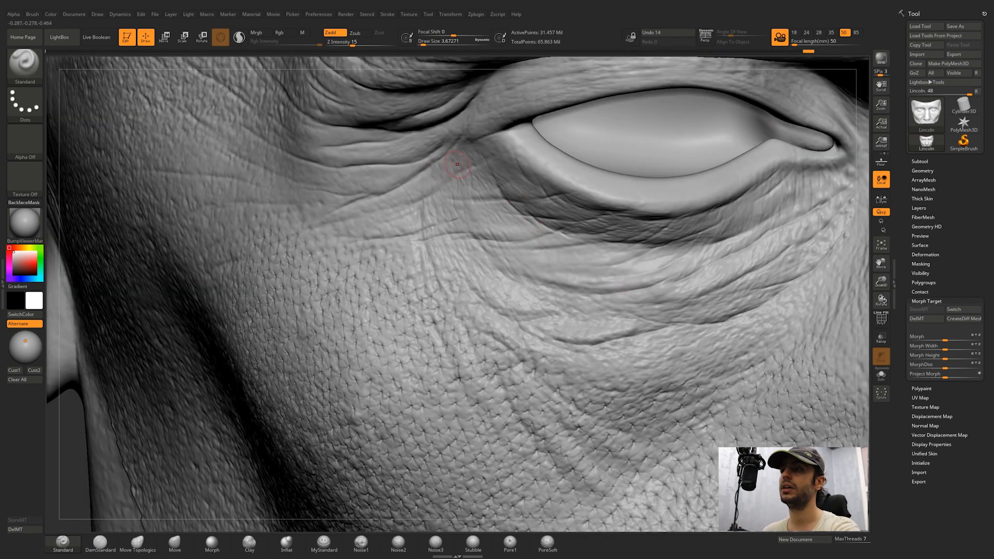
# Step: Build up the crow's-feet folds at the outer corner of the bust's right eye with the Standard brush
pyautogui.keyDown('alt'); pyautogui.moveTo(370, 189); pyautogui.dragTo(458, 233, button='right'); pyautogui.keyUp('alt')
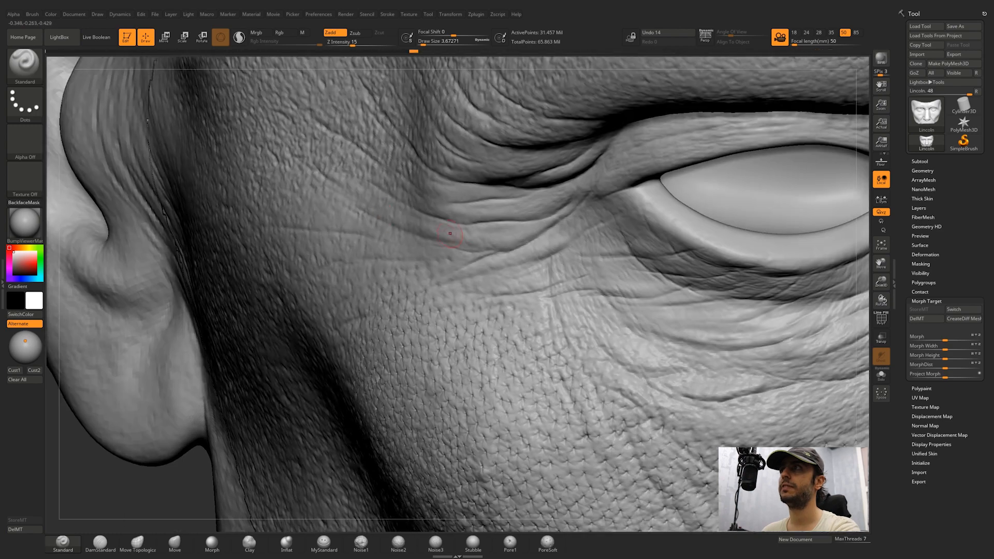
pyautogui.moveTo(491, 214); pyautogui.dragTo(559, 195)
pyautogui.moveTo(435, 197); pyautogui.dragTo(530, 184)
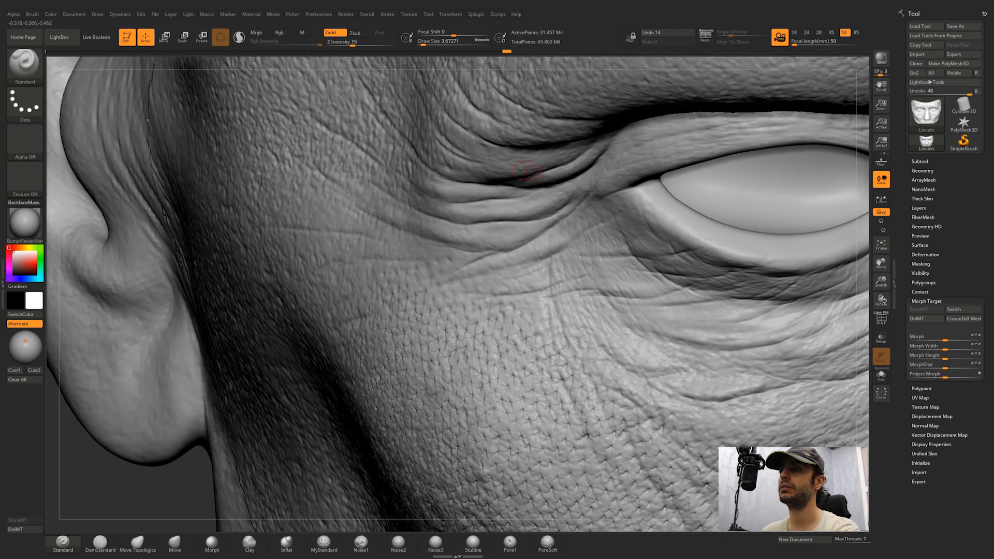
pyautogui.moveTo(455, 141); pyautogui.dragTo(505, 152)
pyautogui.moveTo(470, 153); pyautogui.dragTo(508, 160)
pyautogui.moveTo(510, 164); pyautogui.dragTo(481, 178, button='right')
pyautogui.moveTo(489, 188)
pyautogui.mouseDown()
pyautogui.moveTo(536, 187)
pyautogui.moveTo(547, 162)
pyautogui.mouseUp()
pyautogui.moveTo(514, 169); pyautogui.dragTo(589, 159)
pyautogui.moveTo(574, 176); pyautogui.dragTo(611, 155, button='right')
pyautogui.moveTo(601, 159); pyautogui.dragTo(512, 190)
# Step: Sculpt fine wrinkles below the bust's left eye with Standard at about 3.7 draw size
pyautogui.keyDown('ctrl'); pyautogui.moveTo(559, 196); pyautogui.dragTo(544, 111, button='right'); pyautogui.keyUp('ctrl')
pyautogui.moveTo(579, 155); pyautogui.dragTo(482, 162, button='right')
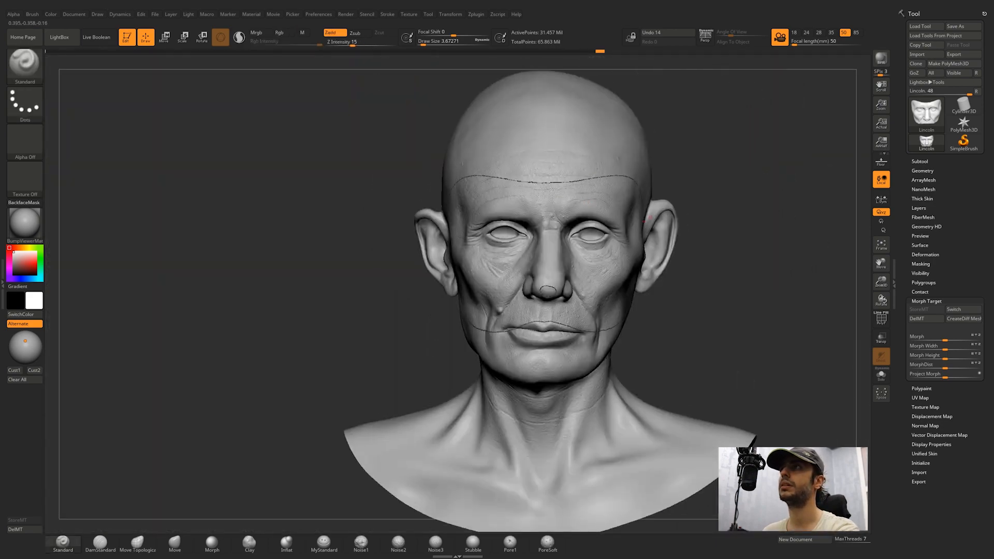
pyautogui.keyDown('ctrl'); pyautogui.moveTo(548, 170); pyautogui.dragTo(595, 248, button='right'); pyautogui.keyUp('ctrl')
pyautogui.keyDown('ctrl'); pyautogui.moveTo(399, 402); pyautogui.dragTo(625, 249, button='right'); pyautogui.keyUp('ctrl')
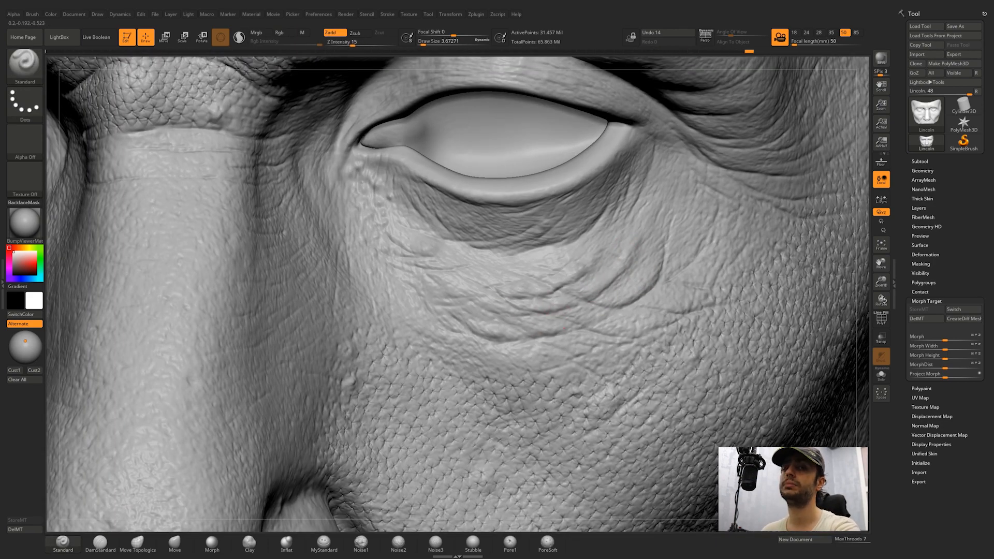
pyautogui.keyDown('alt'); pyautogui.moveTo(707, 222); pyautogui.dragTo(655, 268, button='right'); pyautogui.keyUp('alt')
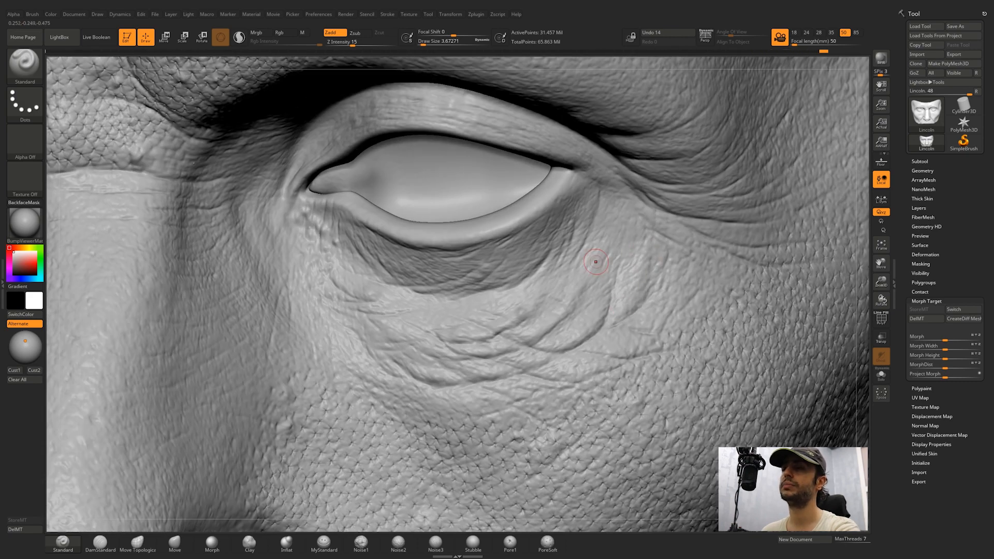
pyautogui.keyDown('alt'); pyautogui.moveTo(376, 253); pyautogui.dragTo(500, 254, button='right'); pyautogui.keyUp('alt')
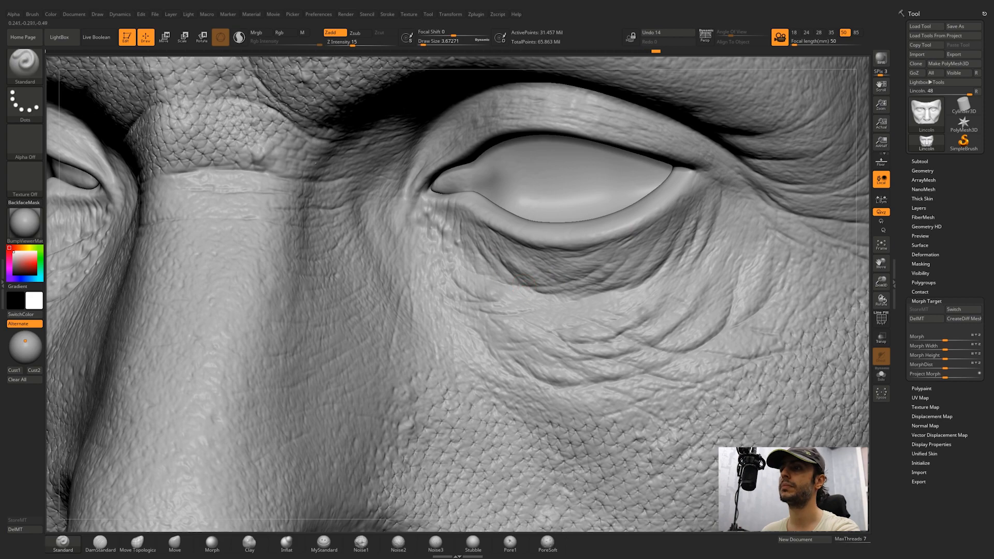
pyautogui.moveTo(439, 260)
pyautogui.mouseDown(button='right')
pyautogui.moveTo(470, 266)
pyautogui.moveTo(492, 228)
pyautogui.moveTo(507, 243)
pyautogui.moveTo(494, 241)
pyautogui.mouseUp(button='right')
pyautogui.moveTo(424, 237)
pyautogui.mouseDown()
pyautogui.moveTo(506, 243)
pyautogui.moveTo(492, 245)
pyautogui.mouseUp()
pyautogui.moveTo(499, 251)
pyautogui.mouseDown(button='right')
pyautogui.moveTo(523, 228)
pyautogui.moveTo(503, 258)
pyautogui.mouseUp(button='right')
# Step: Refine the creases between the nose bridge and the inner corner of the bust's left eye
pyautogui.moveTo(552, 214); pyautogui.dragTo(597, 264, button='right')
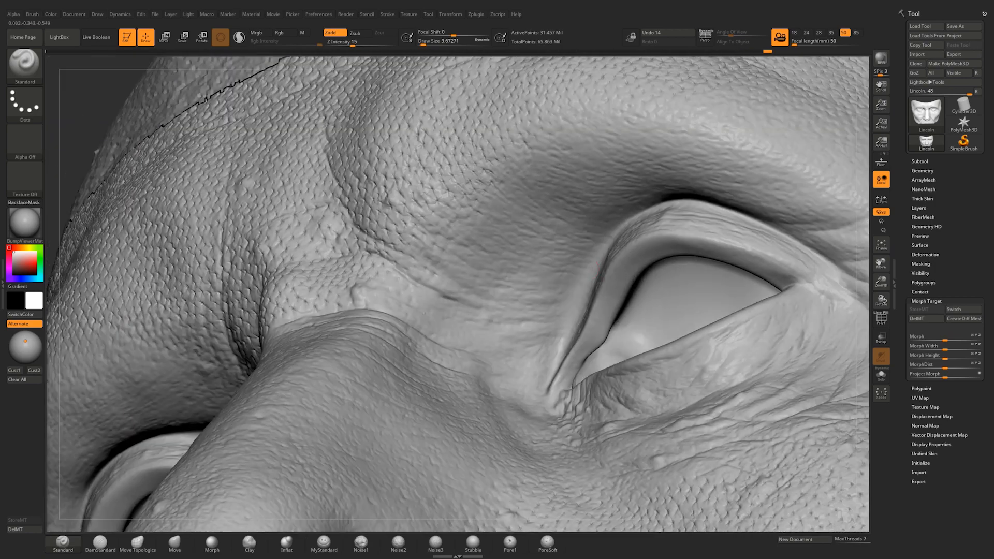
pyautogui.moveTo(537, 240); pyautogui.dragTo(499, 247)
pyautogui.moveTo(505, 249)
pyautogui.mouseDown(button='right')
pyautogui.moveTo(525, 220)
pyautogui.moveTo(533, 155)
pyautogui.mouseUp(button='right')
pyautogui.moveTo(562, 310)
pyautogui.mouseDown(button='right')
pyautogui.moveTo(568, 320)
pyautogui.moveTo(520, 274)
pyautogui.mouseUp(button='right')
pyautogui.moveTo(469, 301); pyautogui.dragTo(459, 304)
# Step: Raise the folds on the outer cheek beneath the bust's left eye with the Standard brush
pyautogui.moveTo(582, 261); pyautogui.dragTo(517, 326, button='right')
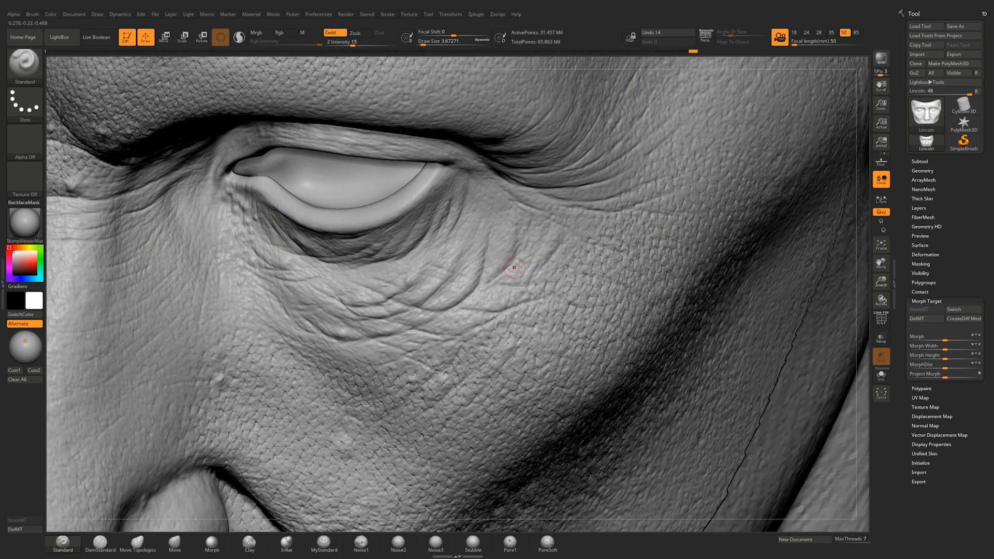
pyautogui.moveTo(474, 272); pyautogui.dragTo(482, 263)
pyautogui.keyDown('ctrl'); pyautogui.moveTo(487, 269); pyautogui.dragTo(490, 207, button='right'); pyautogui.keyUp('ctrl')
pyautogui.moveTo(517, 248)
pyautogui.mouseDown(button='right')
pyautogui.moveTo(470, 274)
pyautogui.moveTo(513, 249)
pyautogui.moveTo(513, 263)
pyautogui.mouseUp(button='right')
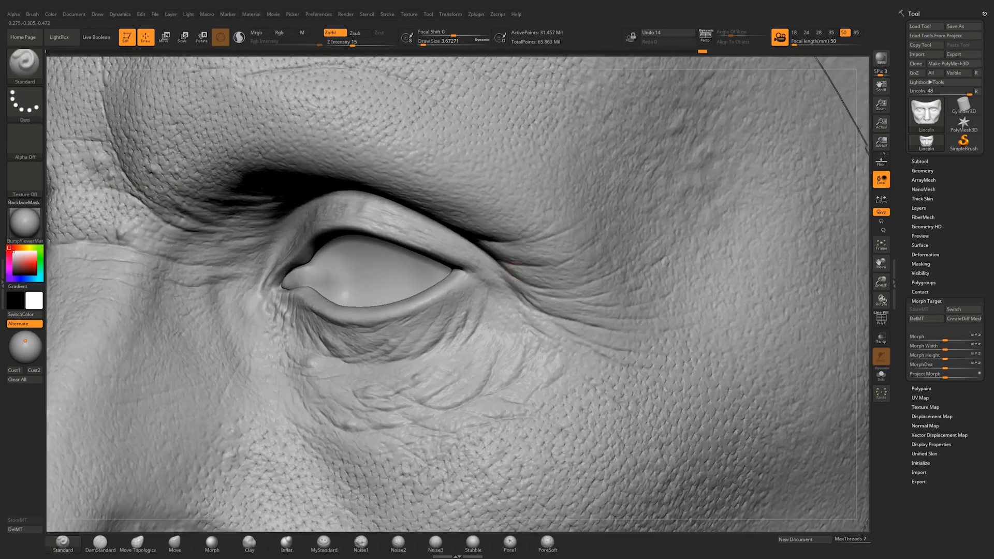
# Step: Sculpt the crow's-feet folds at the outer corner of the bust's left eye and check the whole face
pyautogui.moveTo(568, 279); pyautogui.dragTo(529, 258, button='right')
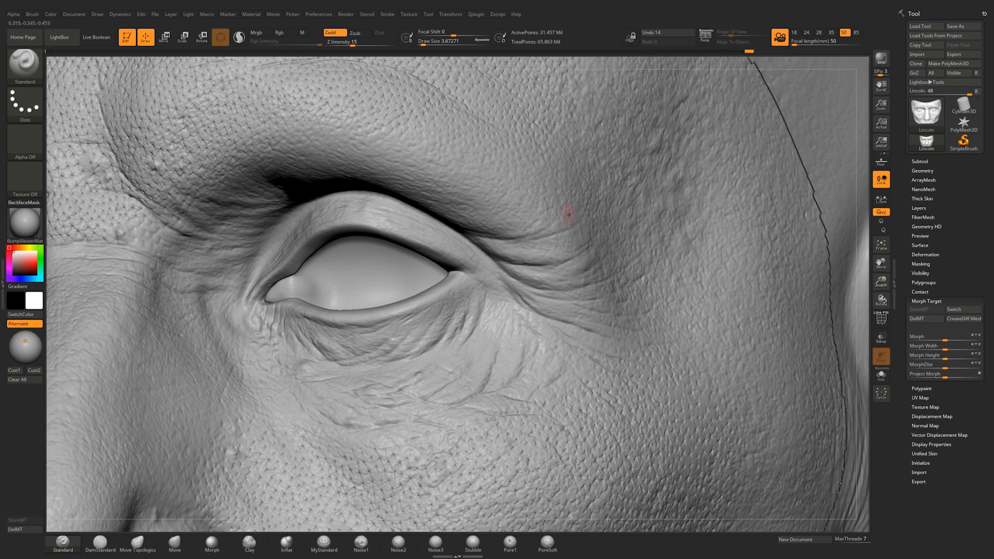
pyautogui.moveTo(547, 310); pyautogui.dragTo(543, 296, button='right')
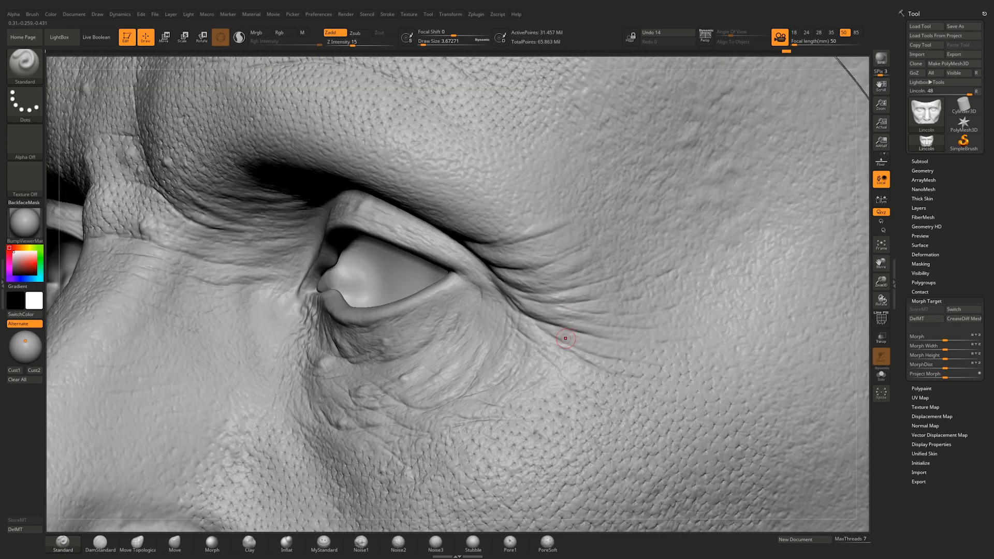
pyautogui.moveTo(631, 337); pyautogui.dragTo(589, 371, button='right')
pyautogui.moveTo(455, 331)
pyautogui.mouseDown(button='right')
pyautogui.moveTo(512, 295)
pyautogui.moveTo(503, 309)
pyautogui.moveTo(494, 285)
pyautogui.moveTo(519, 268)
pyautogui.mouseUp(button='right')
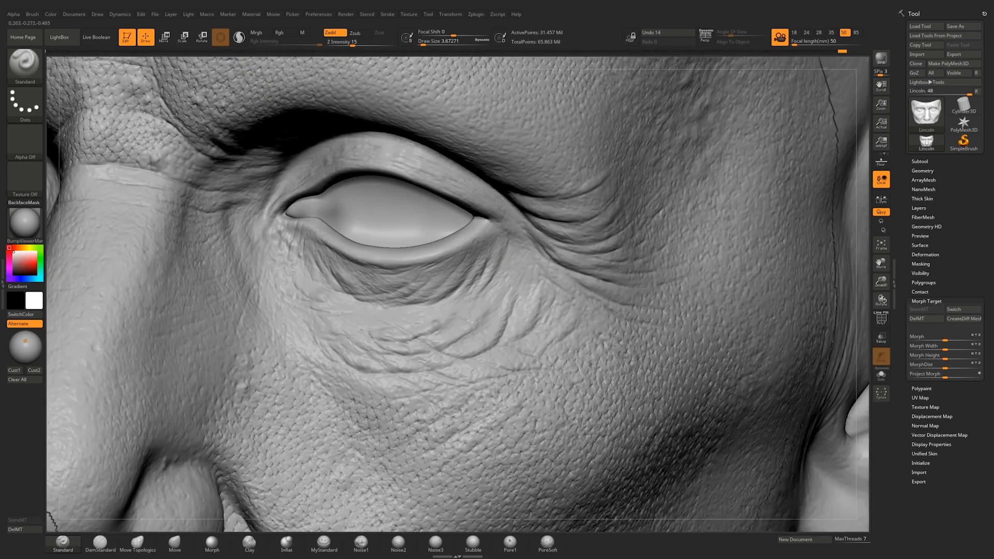
pyautogui.press('f')
pyautogui.keyDown('alt'); pyautogui.moveTo(480, 317); pyautogui.dragTo(514, 306, button='right'); pyautogui.keyUp('alt')
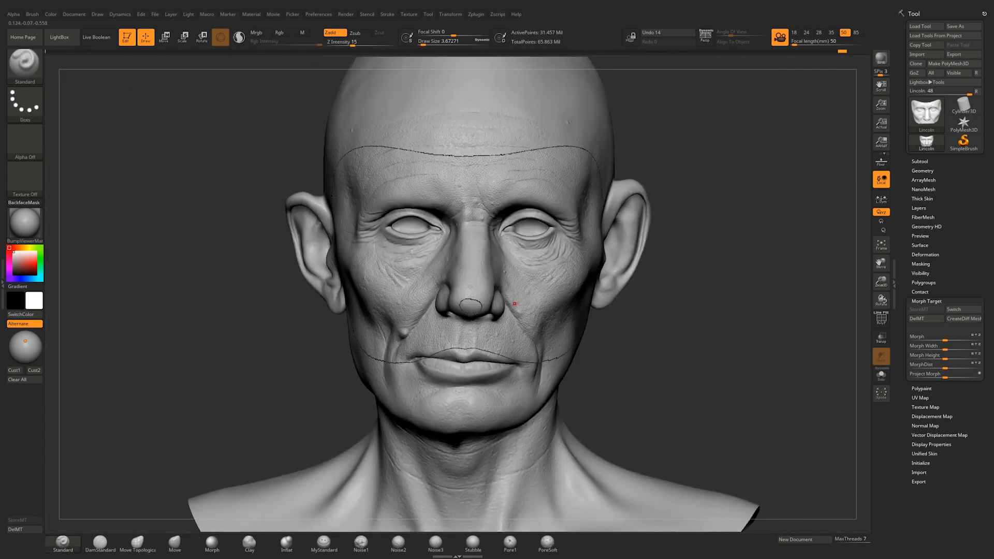
# Step: Refine the creases around the nose bridge and beneath the bust's right eye with the Standard brush
pyautogui.moveTo(456, 191)
pyautogui.keyDown('alt'); pyautogui.mouseDown(button='right')
pyautogui.moveTo(485, 253)
pyautogui.moveTo(458, 246)
pyautogui.mouseUp(button='right'); pyautogui.keyUp('alt')
pyautogui.moveTo(421, 293); pyautogui.dragTo(386, 312, button='right')
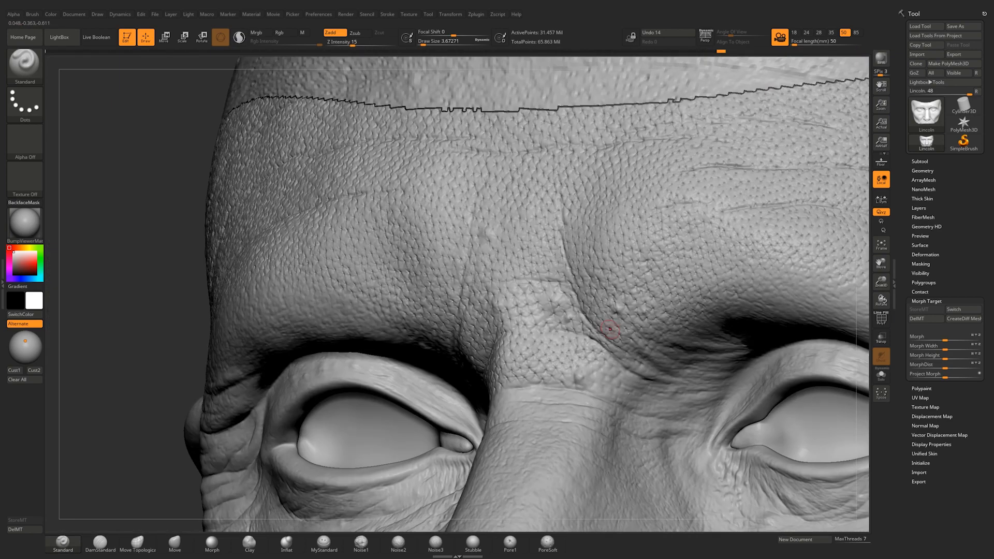
pyautogui.keyDown('ctrl'); pyautogui.moveTo(606, 331); pyautogui.dragTo(396, 407, button='right'); pyautogui.keyUp('ctrl')
pyautogui.moveTo(396, 406); pyautogui.dragTo(435, 304, button='right')
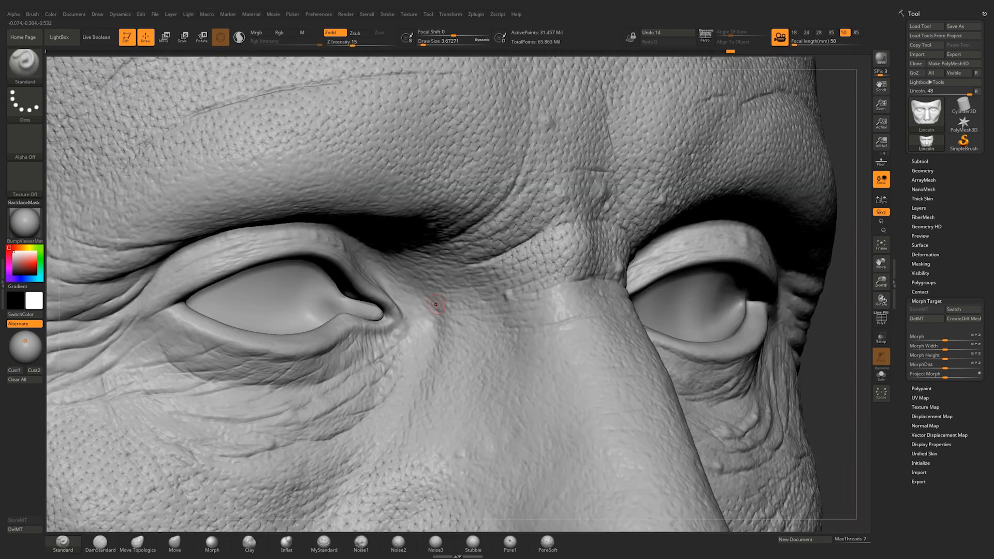
pyautogui.moveTo(488, 258); pyautogui.dragTo(535, 316, button='right')
pyautogui.keyDown('alt'); pyautogui.moveTo(362, 352); pyautogui.dragTo(548, 347, button='right'); pyautogui.keyUp('alt')
pyautogui.moveTo(549, 347); pyautogui.dragTo(577, 259, button='right')
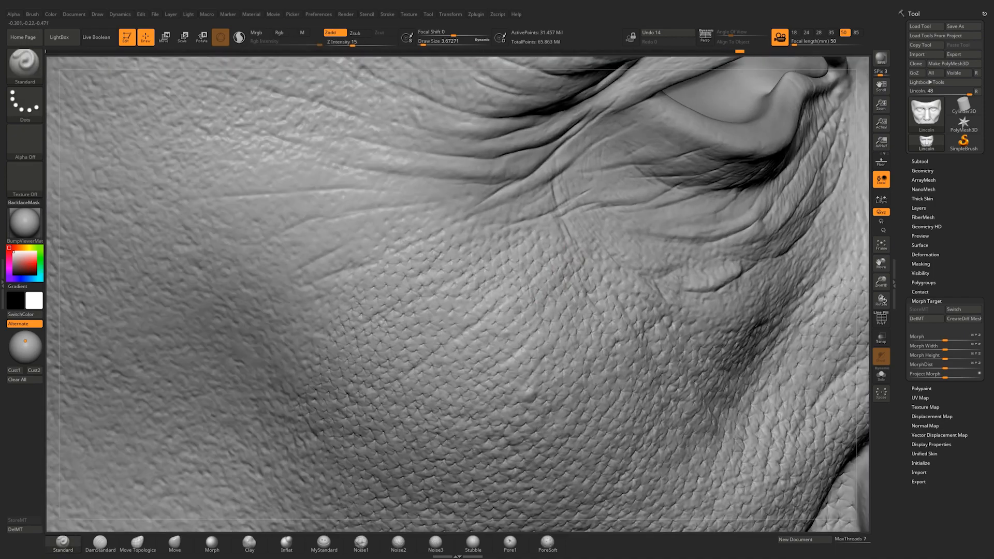
# Step: Sculpt fine lines on the outer cheeks beside both of the bust's eyes with Standard at about 3.7 draw size
pyautogui.moveTo(496, 276); pyautogui.dragTo(542, 259, button='right')
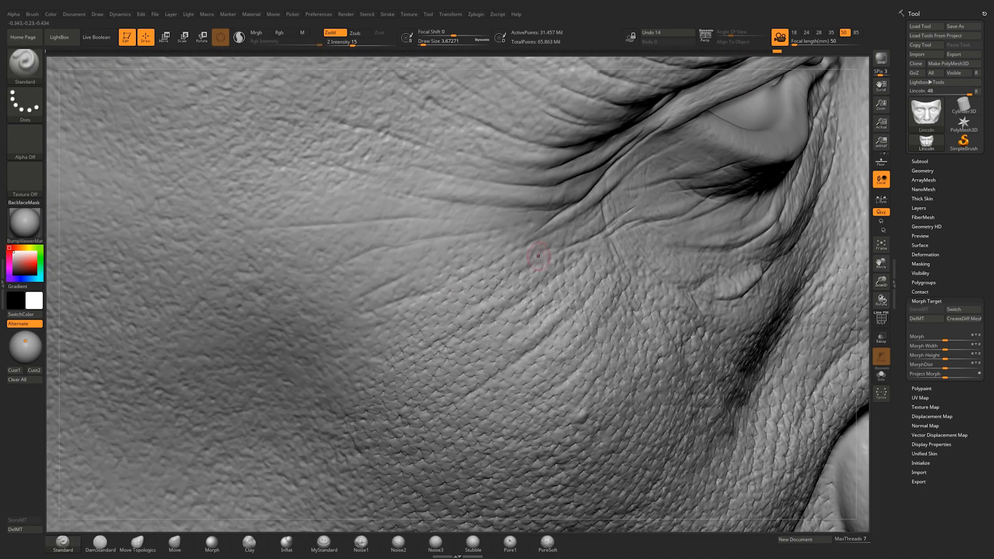
pyautogui.moveTo(409, 309); pyautogui.dragTo(466, 331, button='right')
pyautogui.keyDown('ctrl'); pyautogui.moveTo(592, 275); pyautogui.dragTo(476, 314, button='right'); pyautogui.keyUp('ctrl')
pyautogui.keyDown('ctrl'); pyautogui.moveTo(544, 316); pyautogui.dragTo(549, 259, button='right'); pyautogui.keyUp('ctrl')
pyautogui.keyDown('ctrl'); pyautogui.moveTo(618, 269); pyautogui.dragTo(598, 337, button='right'); pyautogui.keyUp('ctrl')
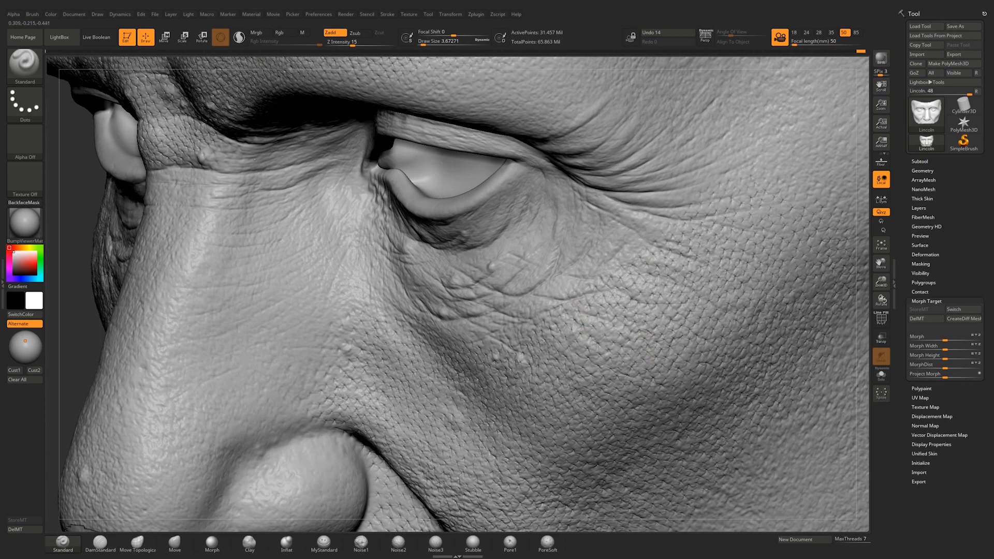
pyautogui.moveTo(599, 337); pyautogui.dragTo(595, 228, button='right')
# Step: Soften the wrinkles around the bust's left eye with the Morph brush at about 5.75 draw size
pyautogui.keyDown('ctrl'); pyautogui.moveTo(502, 244); pyautogui.dragTo(446, 303, button='right'); pyautogui.keyUp('ctrl')
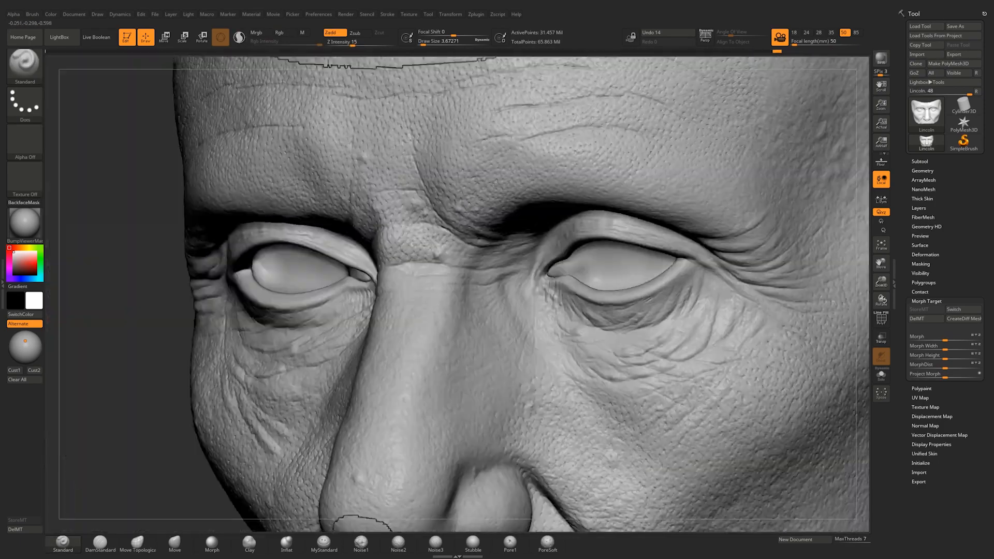
pyautogui.keyDown('ctrl'); pyautogui.moveTo(709, 207); pyautogui.dragTo(712, 260, button='right'); pyautogui.keyUp('ctrl')
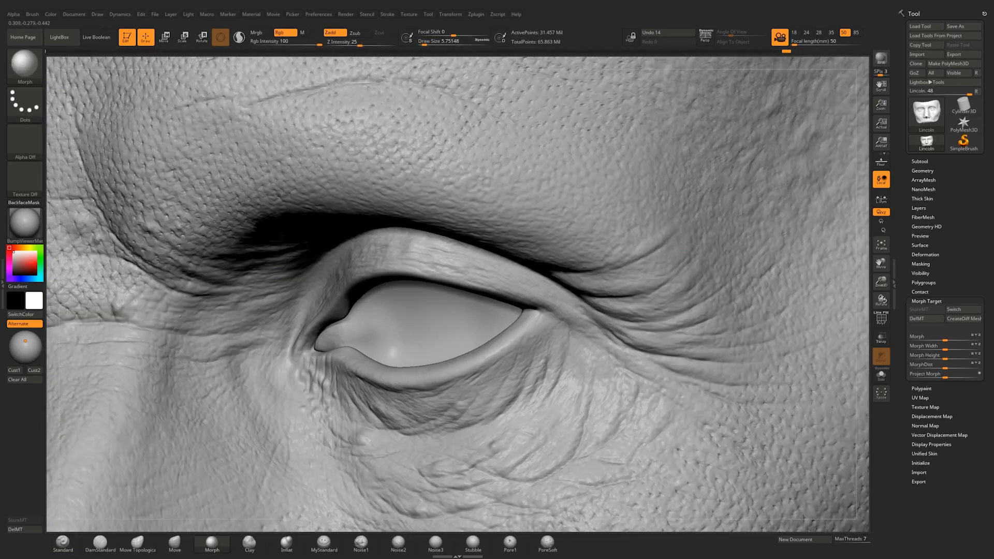
pyautogui.keyDown('ctrl'); pyautogui.moveTo(771, 326); pyautogui.dragTo(791, 249, button='right'); pyautogui.keyUp('ctrl')
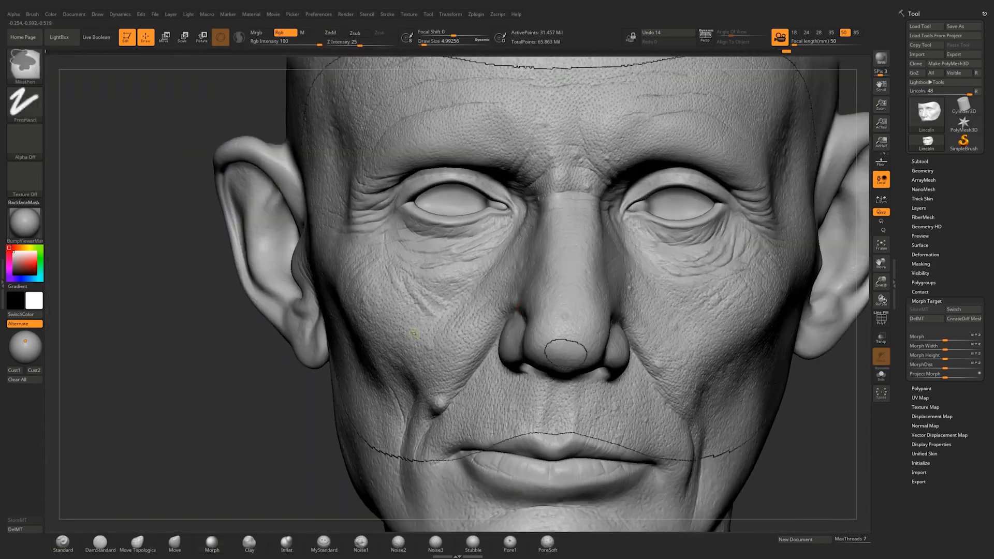
# Step: Carve fine detail into the bust's right temple with MyStandard at Z intensity 8 and about 5 draw size
pyautogui.keyDown('ctrl'); pyautogui.moveTo(487, 197); pyautogui.dragTo(491, 249, button='right'); pyautogui.keyUp('ctrl')
pyautogui.moveTo(492, 249); pyautogui.dragTo(527, 241, button='right')
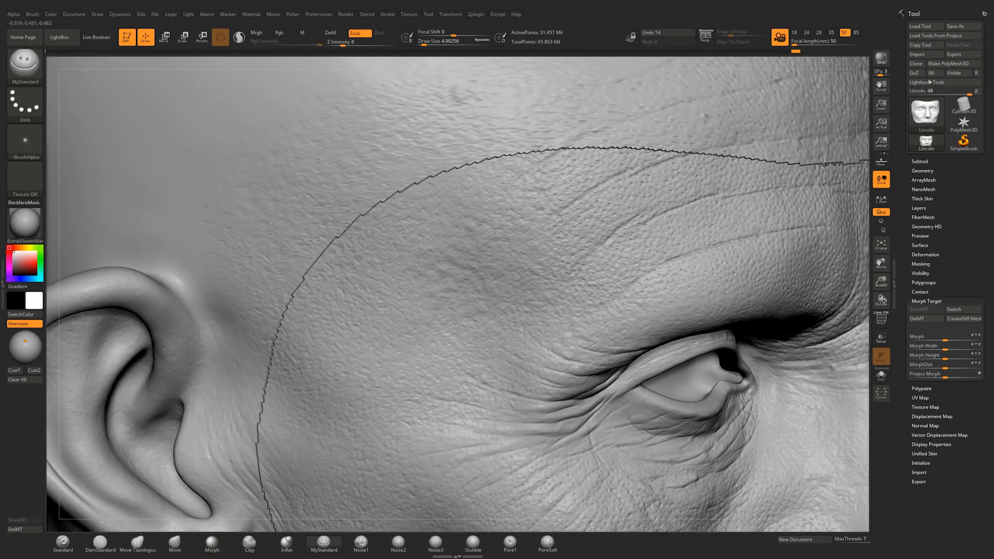
pyautogui.press('space')
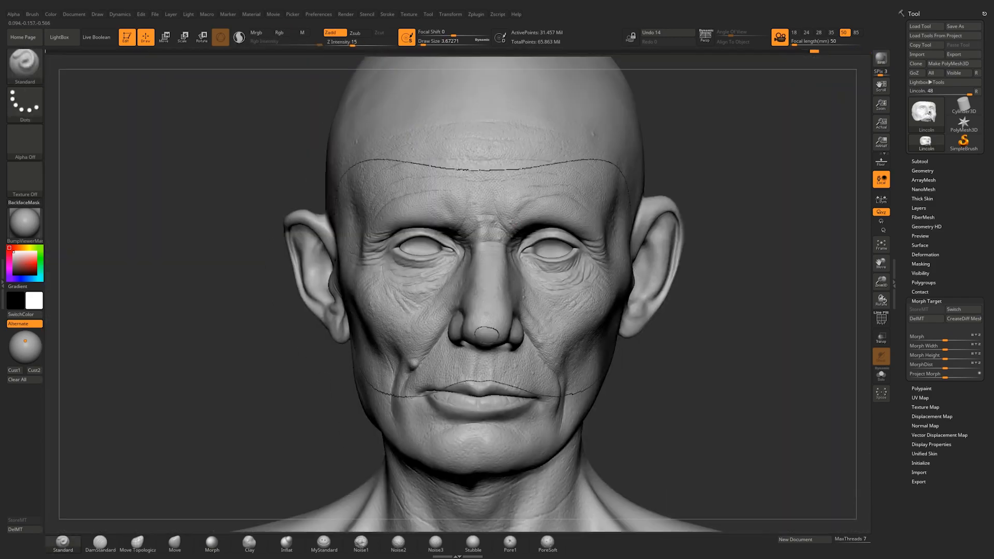
# Step: Raise a vein on the bust's right temple with the Standard brush at about 9.4 draw size
pyautogui.moveTo(445, 290)
pyautogui.mouseDown(button='right')
pyautogui.moveTo(482, 242)
pyautogui.moveTo(550, 268)
pyautogui.moveTo(523, 341)
pyautogui.mouseUp(button='right')
pyautogui.press('space')
pyautogui.press('space')
pyautogui.moveTo(524, 341); pyautogui.dragTo(479, 357)
pyautogui.moveTo(487, 357)
pyautogui.mouseDown(button='right')
pyautogui.moveTo(523, 357)
pyautogui.moveTo(549, 321)
pyautogui.mouseUp(button='right')
pyautogui.click(324, 543)
pyautogui.moveTo(585, 289)
pyautogui.mouseDown(button='right')
pyautogui.moveTo(523, 248)
pyautogui.moveTo(559, 207)
pyautogui.moveTo(580, 290)
pyautogui.mouseUp(button='right')
pyautogui.click(63, 543)
pyautogui.moveTo(639, 248); pyautogui.dragTo(689, 324)
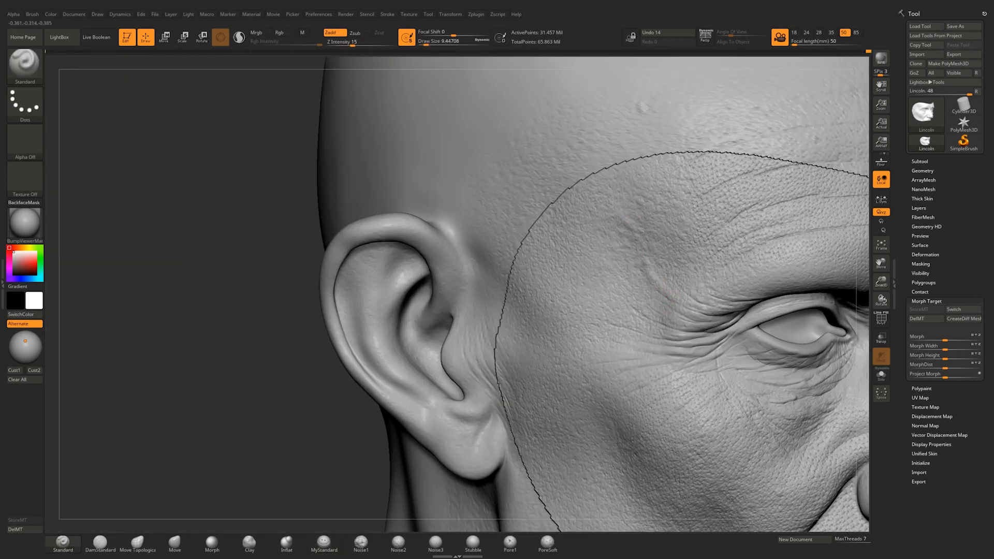
# Step: Cut shallow skin texture around the temple vein and forehead side with the MyStandard brush in subtractive mode
pyautogui.moveTo(716, 279)
pyautogui.mouseDown(button='right')
pyautogui.moveTo(586, 264)
pyautogui.moveTo(693, 259)
pyautogui.mouseUp(button='right')
pyautogui.moveTo(218, 228); pyautogui.dragTo(311, 233, button='right')
pyautogui.moveTo(404, 248)
pyautogui.mouseDown(button='right')
pyautogui.moveTo(315, 274)
pyautogui.moveTo(362, 331)
pyautogui.mouseUp(button='right')
pyautogui.click(324, 542)
pyautogui.rightClick(586, 433)
pyautogui.moveTo(673, 430)
pyautogui.mouseDown(button='right')
pyautogui.moveTo(586, 433)
pyautogui.moveTo(630, 428)
pyautogui.moveTo(543, 299)
pyautogui.mouseUp(button='right')
# Step: Deepen the crow's-feet at the bust's left eye with MyStandard at Z intensity 10 and about 12.9 draw size
pyautogui.moveTo(616, 367)
pyautogui.keyDown('ctrl'); pyautogui.mouseDown(button='right')
pyautogui.moveTo(610, 249)
pyautogui.moveTo(688, 259)
pyautogui.mouseUp(button='right'); pyautogui.keyUp('ctrl')
pyautogui.keyDown('ctrl'); pyautogui.moveTo(689, 259); pyautogui.dragTo(683, 321, button='right'); pyautogui.keyUp('ctrl')
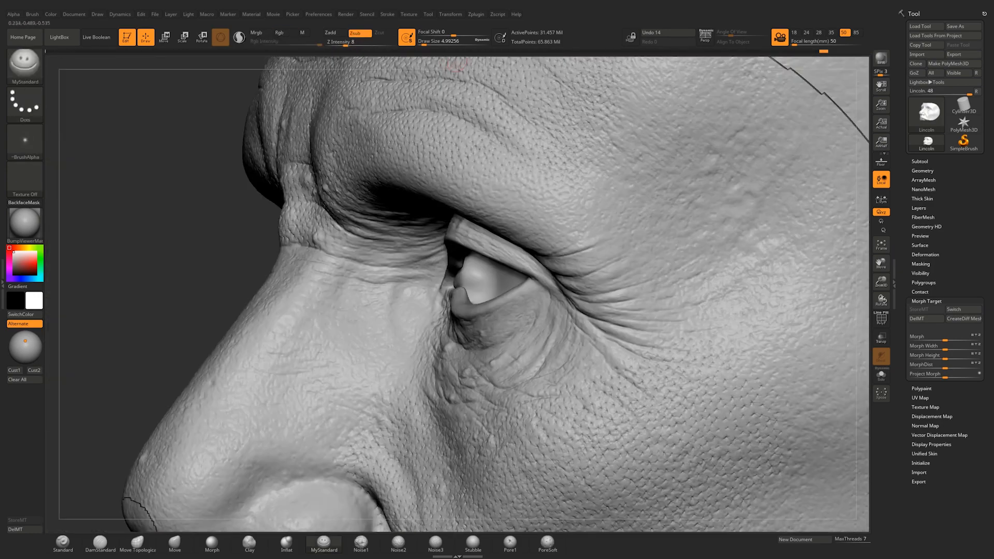
pyautogui.keyDown('ctrl'); pyautogui.moveTo(673, 284); pyautogui.dragTo(589, 349, button='right'); pyautogui.keyUp('ctrl')
pyautogui.rightClick(589, 349)
pyautogui.moveTo(616, 297); pyautogui.dragTo(618, 297)
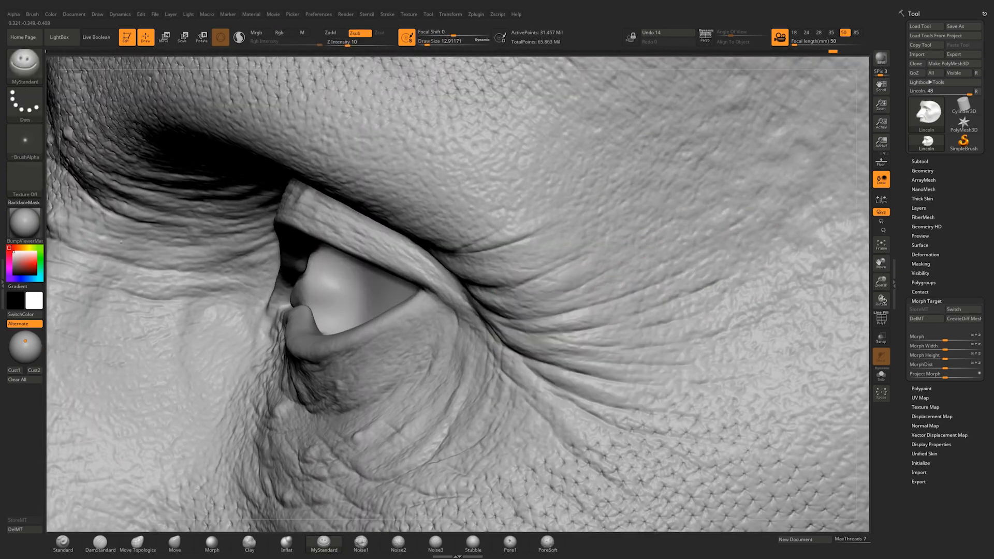
# Step: Finish the left temple's folds with the Standard brush and activate an HD sculpting region around the bust's right ear
pyautogui.keyDown('alt'); pyautogui.moveTo(796, 384); pyautogui.dragTo(683, 238, button='right'); pyautogui.keyUp('alt')
pyautogui.keyDown('ctrl'); pyautogui.moveTo(683, 238); pyautogui.dragTo(600, 259, button='right'); pyautogui.keyUp('ctrl')
pyautogui.moveTo(601, 259)
pyautogui.keyDown('ctrl'); pyautogui.mouseDown(button='right')
pyautogui.moveTo(598, 314)
pyautogui.moveTo(688, 331)
pyautogui.moveTo(574, 336)
pyautogui.moveTo(610, 445)
pyautogui.mouseUp(button='right'); pyautogui.keyUp('ctrl')
pyautogui.click(62, 542)
pyautogui.moveTo(610, 445)
pyautogui.keyDown('alt'); pyautogui.mouseDown(button='right')
pyautogui.moveTo(619, 310)
pyautogui.moveTo(735, 295)
pyautogui.moveTo(628, 290)
pyautogui.mouseUp(button='right'); pyautogui.keyUp('alt')
pyautogui.keyDown('ctrl'); pyautogui.moveTo(629, 290); pyautogui.dragTo(629, 351, button='right'); pyautogui.keyUp('ctrl')
pyautogui.keyDown('ctrl'); pyautogui.moveTo(518, 342); pyautogui.dragTo(513, 227, button='right'); pyautogui.keyUp('ctrl')
pyautogui.moveTo(512, 227); pyautogui.dragTo(590, 303, button='right')
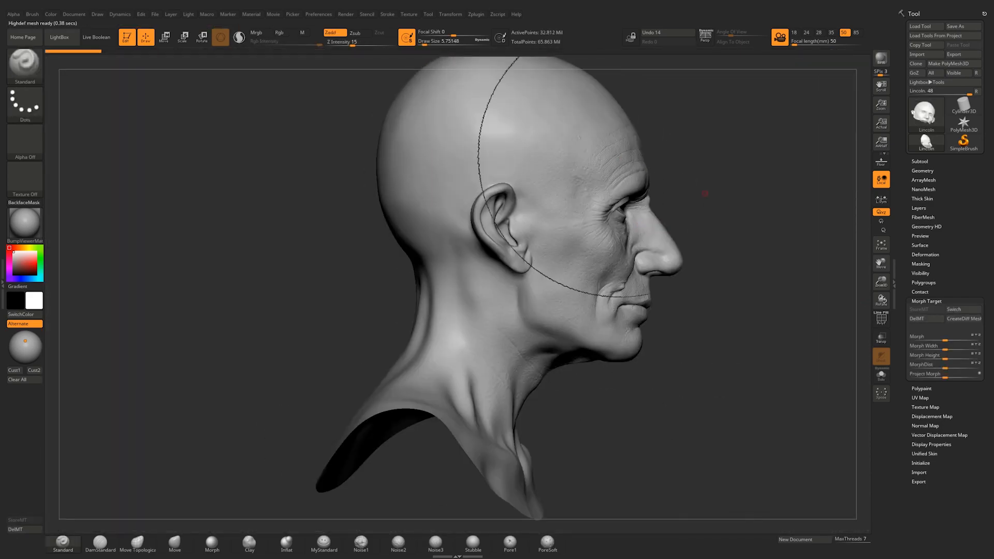
# Step: Carve vertical skin folds in front of the bust's left ear with MyStandard at Z intensity 10
pyautogui.keyDown('ctrl'); pyautogui.moveTo(643, 177); pyautogui.dragTo(476, 279, button='right'); pyautogui.keyUp('ctrl')
pyautogui.moveTo(544, 193); pyautogui.dragTo(425, 258, button='right')
pyautogui.moveTo(689, 248)
pyautogui.mouseDown(button='right')
pyautogui.moveTo(588, 233)
pyautogui.moveTo(560, 282)
pyautogui.mouseUp(button='right')
pyautogui.press('space')
pyautogui.moveTo(585, 233); pyautogui.dragTo(593, 233)
pyautogui.moveTo(517, 228)
pyautogui.keyDown('alt'); pyautogui.mouseDown(button='right')
pyautogui.moveTo(683, 259)
pyautogui.moveTo(823, 248)
pyautogui.mouseUp(button='right'); pyautogui.keyUp('alt')
pyautogui.moveTo(585, 290); pyautogui.dragTo(456, 317, button='right')
pyautogui.press('space')
pyautogui.moveTo(482, 270); pyautogui.dragTo(478, 270)
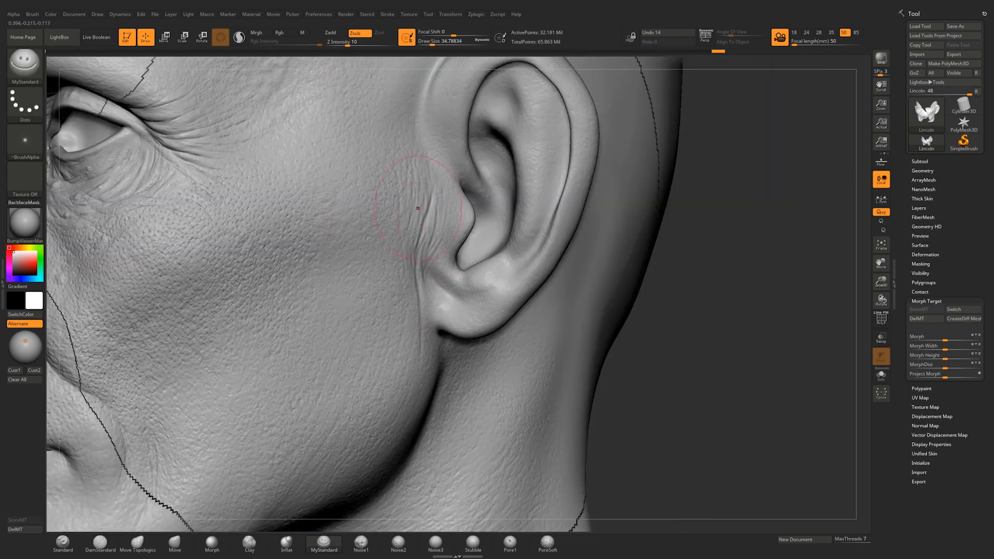
# Step: Raise the folds in front of the bust's right ear and lobe with Standard at about 8.4 to 14.2 draw size
pyautogui.press('space')
pyautogui.moveTo(429, 137); pyautogui.dragTo(425, 137)
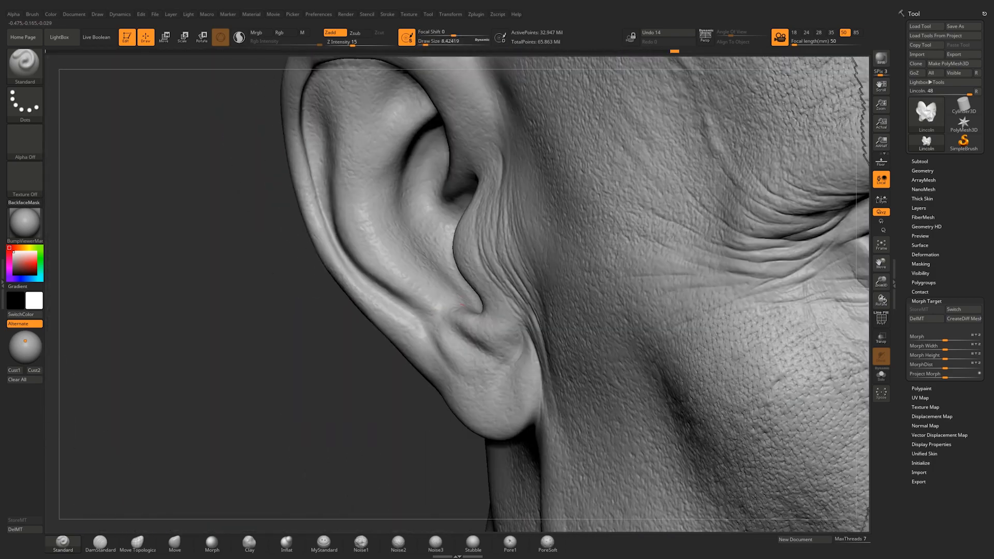
pyautogui.press('space')
pyautogui.moveTo(490, 265); pyautogui.dragTo(493, 265)
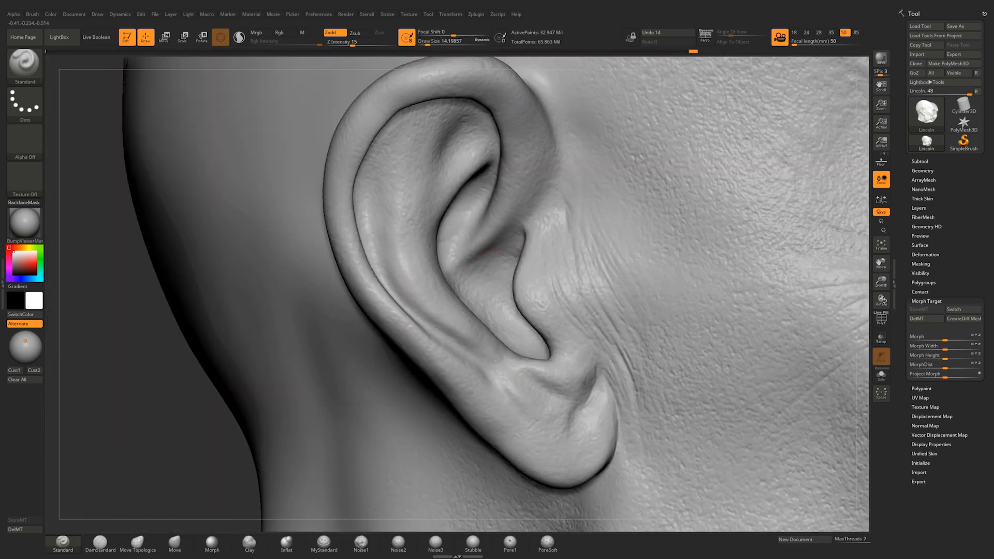
# Step: Add subtle surface bumps to the rim and inner folds of the bust's left ear with Standard at about 12 draw size
pyautogui.press('space')
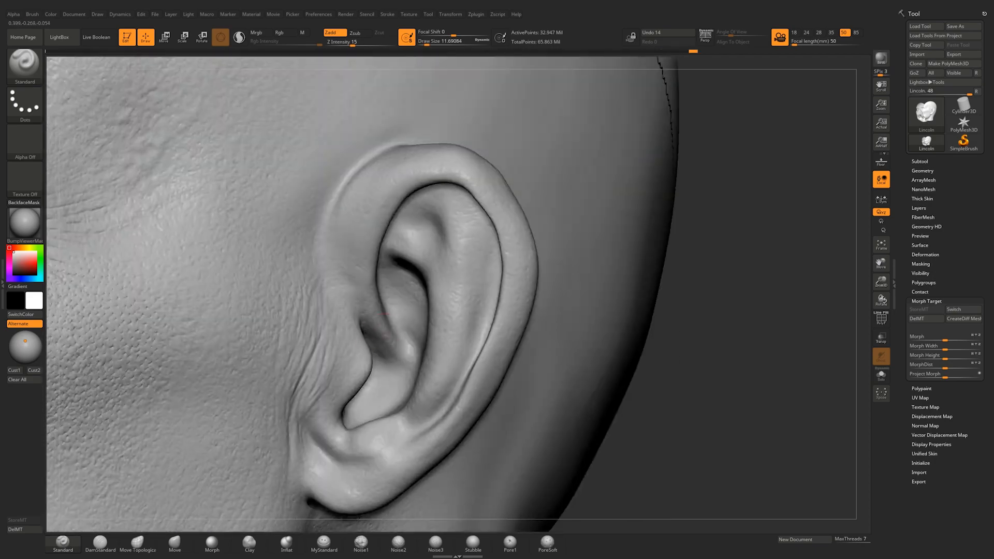
pyautogui.press('space')
pyautogui.moveTo(510, 280); pyautogui.dragTo(508, 280)
pyautogui.moveTo(673, 290); pyautogui.dragTo(585, 269)
pyautogui.moveTo(807, 269); pyautogui.dragTo(833, 259)
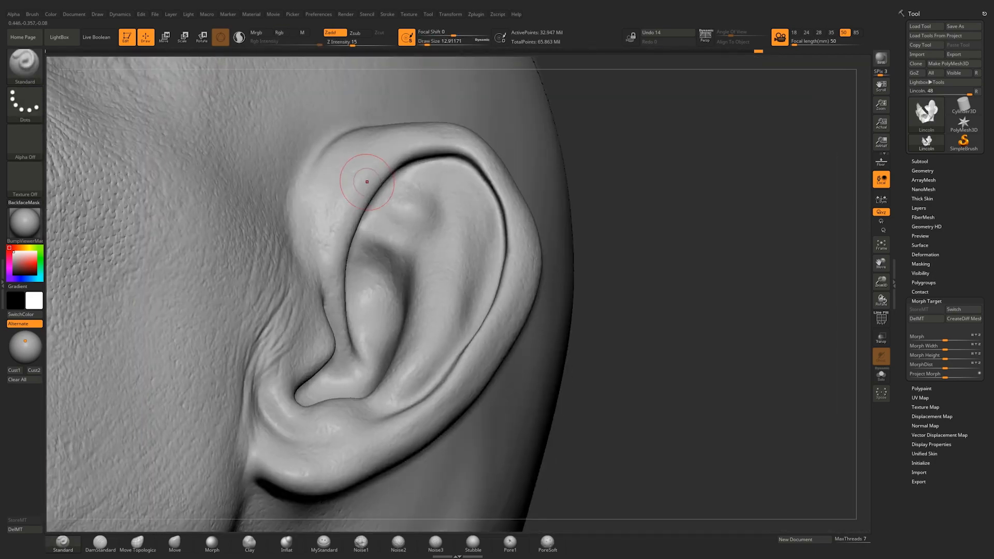
pyautogui.moveTo(673, 310); pyautogui.dragTo(699, 290)
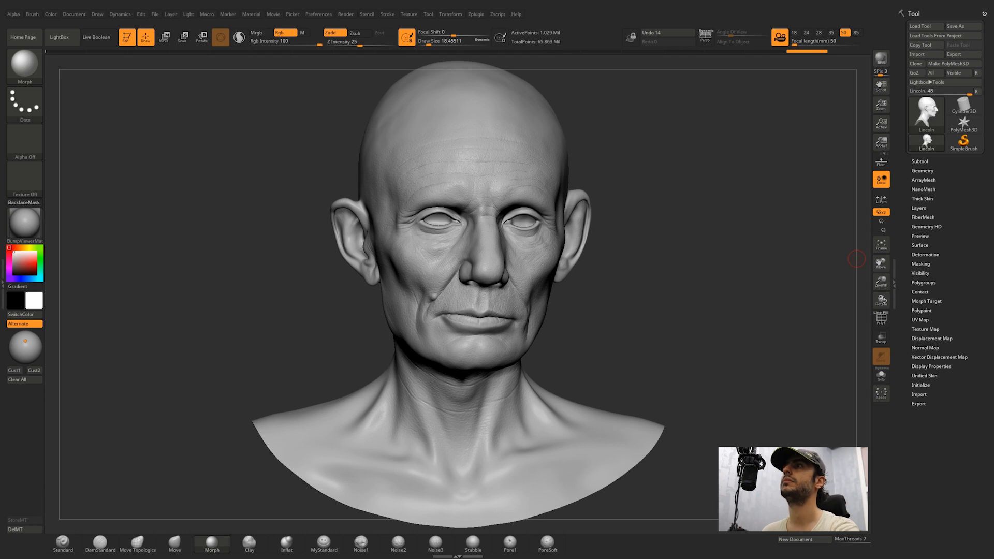
# Step: Lower the bust's geometry to subdivision level 1
pyautogui.click(922, 171)
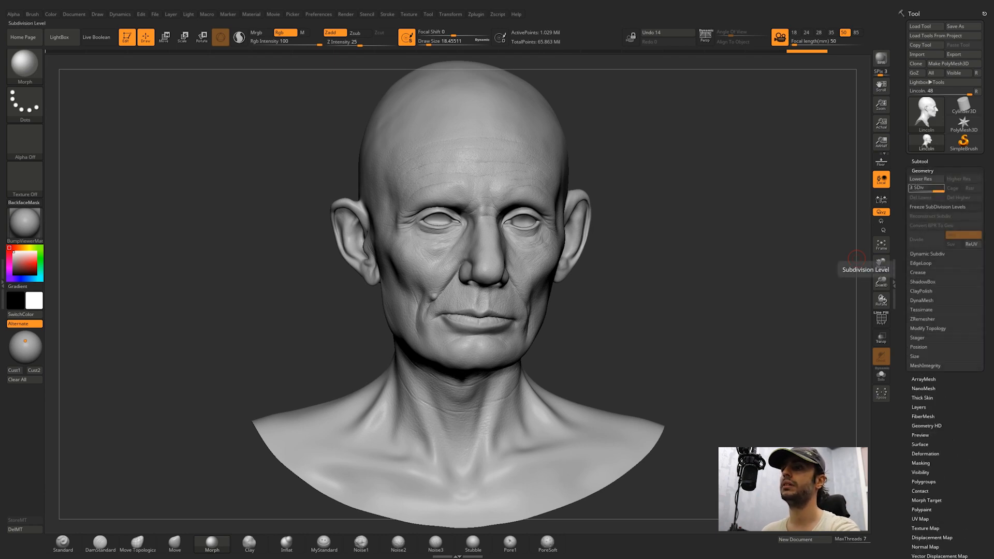
pyautogui.hotkey('shift', 'd')
pyautogui.hotkey('shift', 'd')
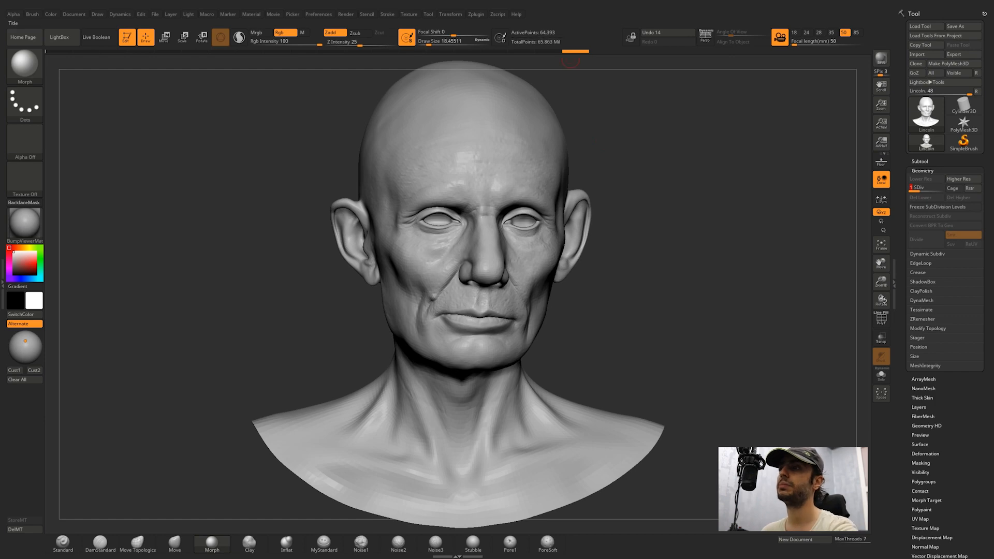
# Step: Enable only the displacement map in Multi Map Exporter and open its displacement export options
pyautogui.click(475, 14)
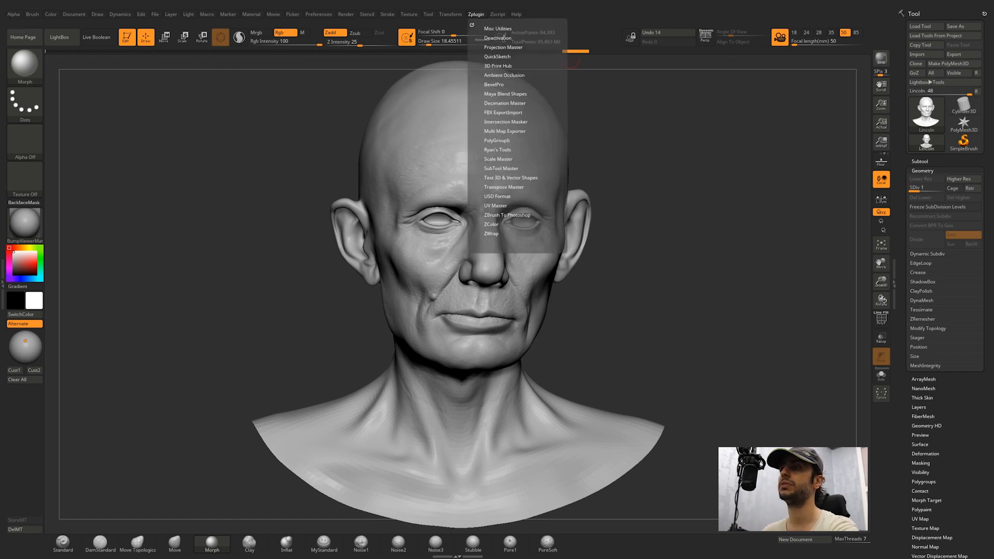
pyautogui.click(505, 131)
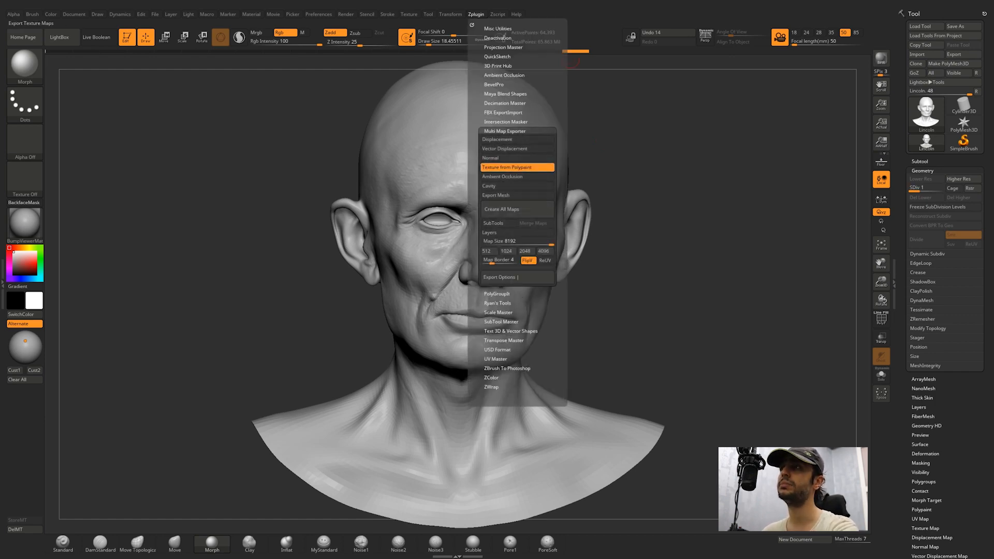
pyautogui.click(496, 139)
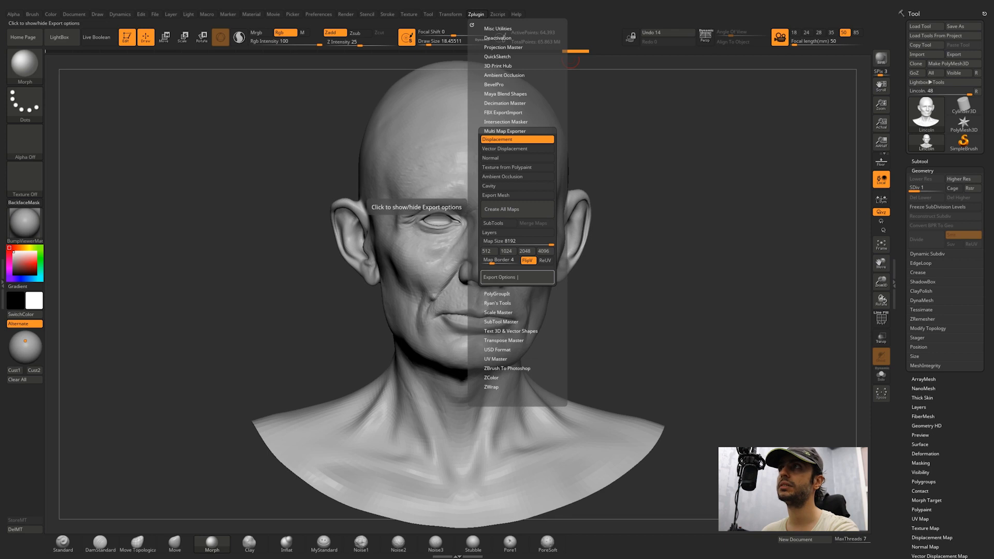
pyautogui.click(499, 277)
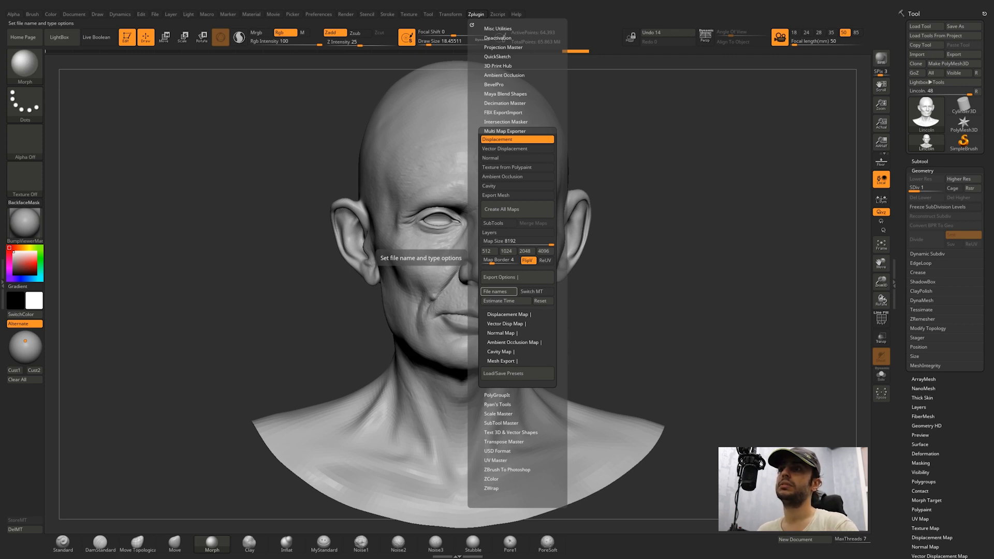
pyautogui.click(508, 315)
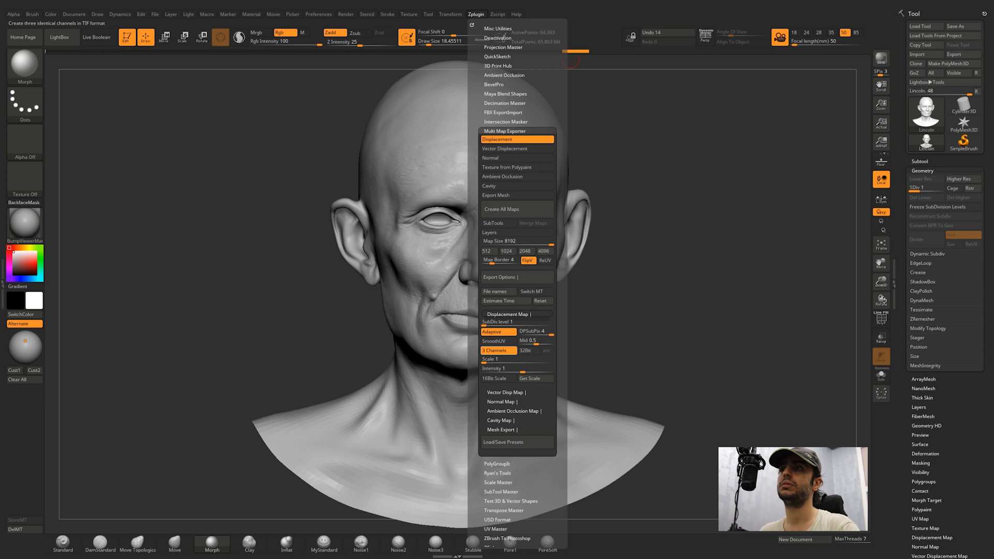
# Step: Configure the displacement map with 3 Channels off, Mid 0, and 32Bit and exr enabled
pyautogui.click(499, 350)
pyautogui.click(535, 341)
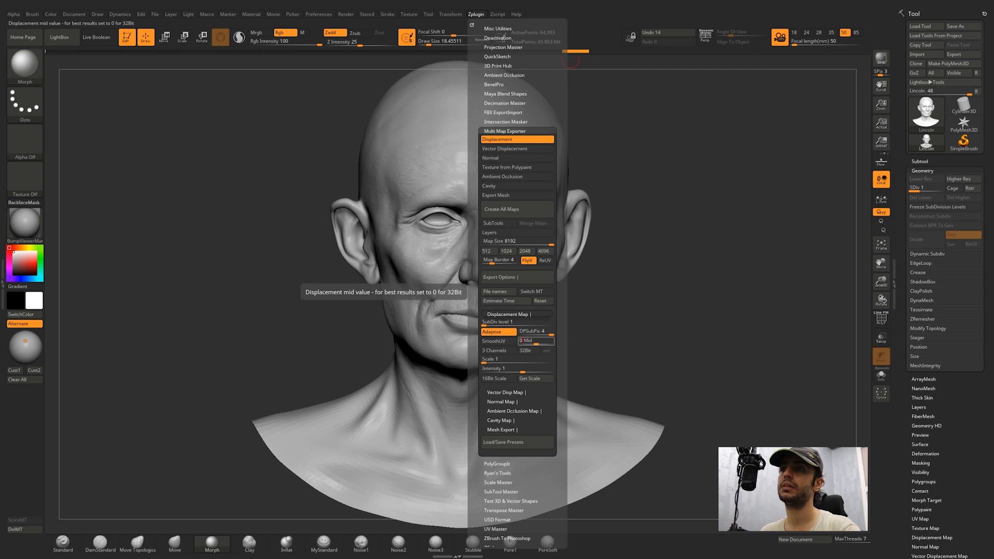
pyautogui.write('0')
pyautogui.press('Return')
pyautogui.click(526, 351)
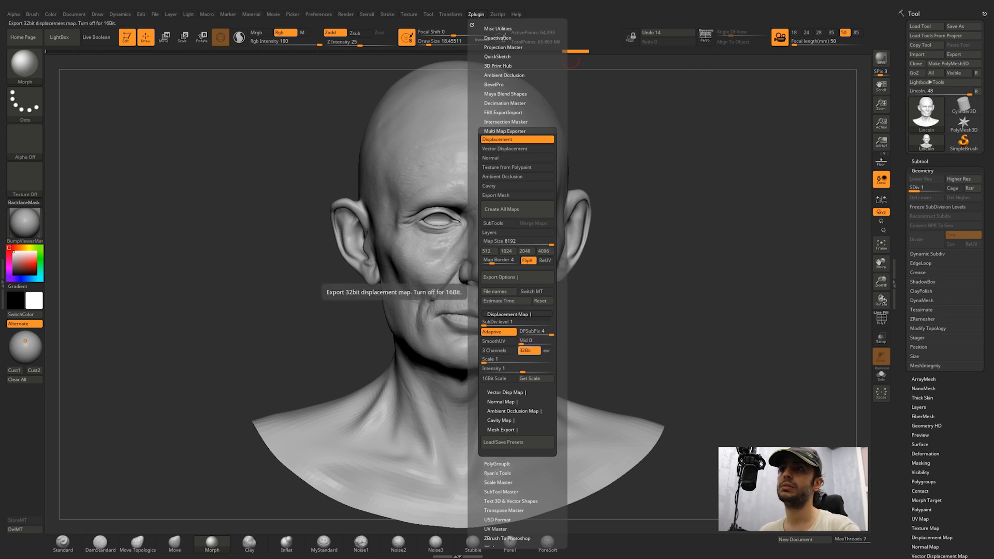
pyautogui.click(546, 350)
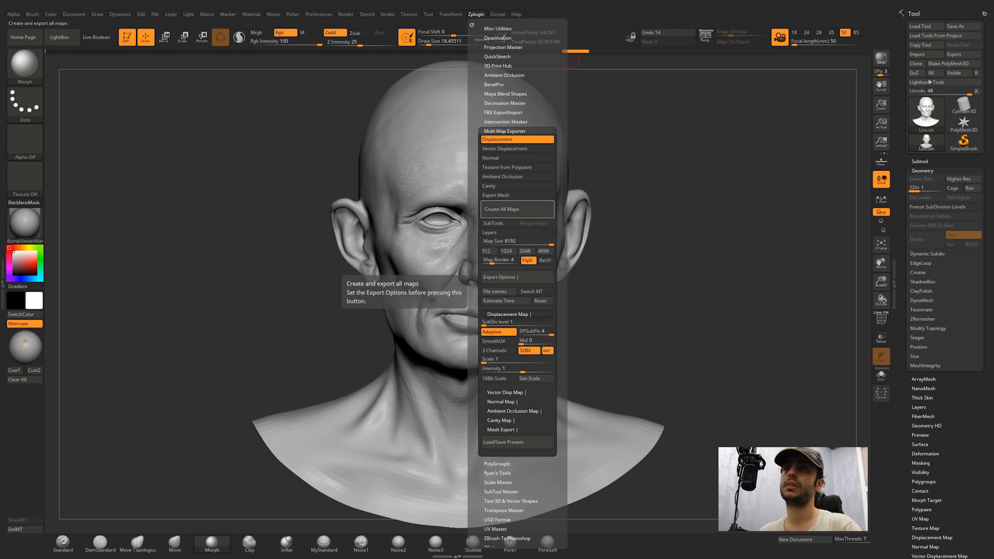
# Step: Create and export the maps to the Lincoln folder under the file name Face_Disp.exr
pyautogui.click(517, 209)
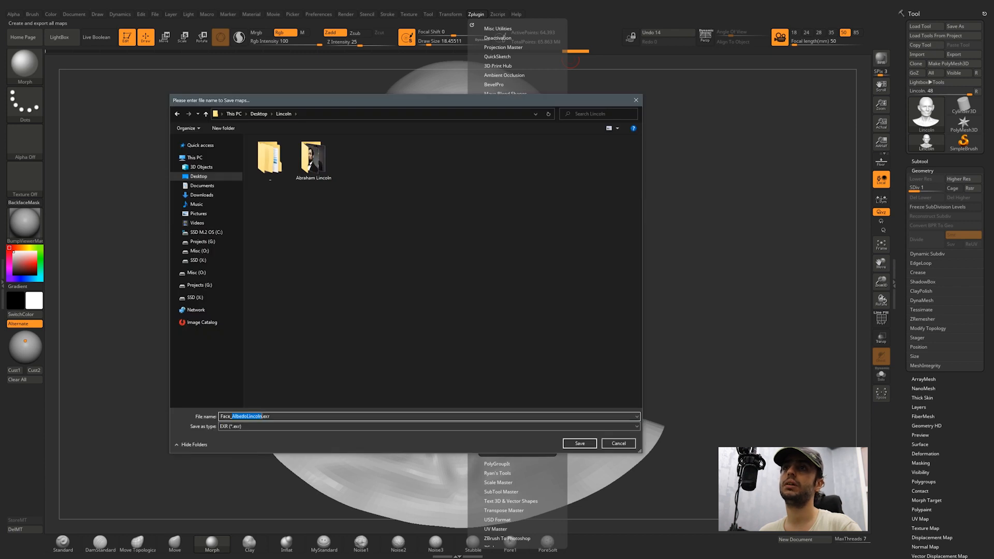
pyautogui.write('Disp')
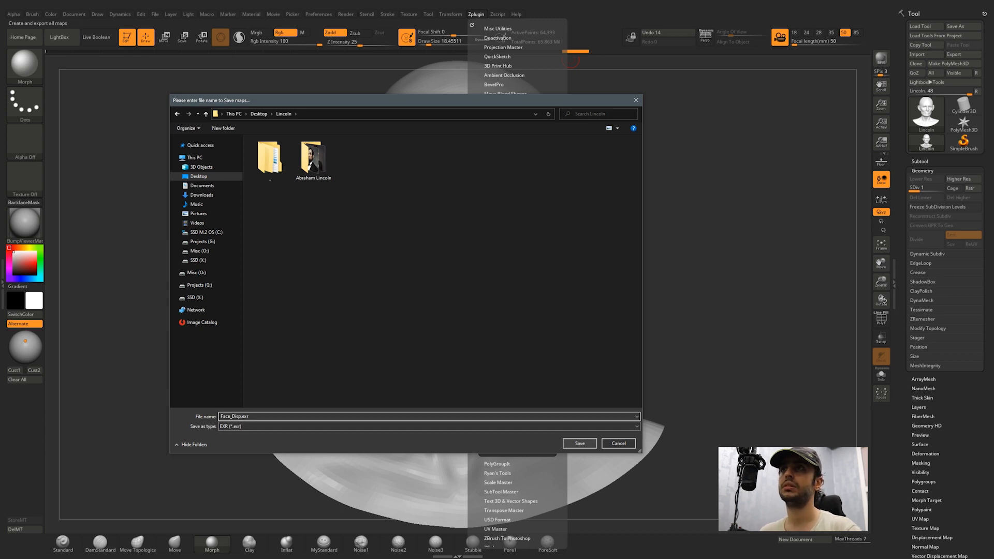
pyautogui.press('Return')
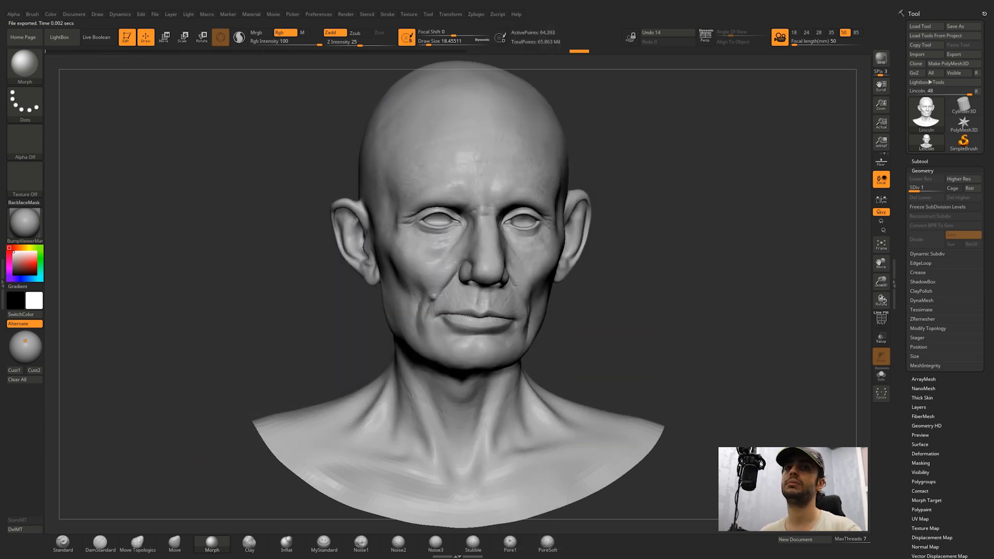